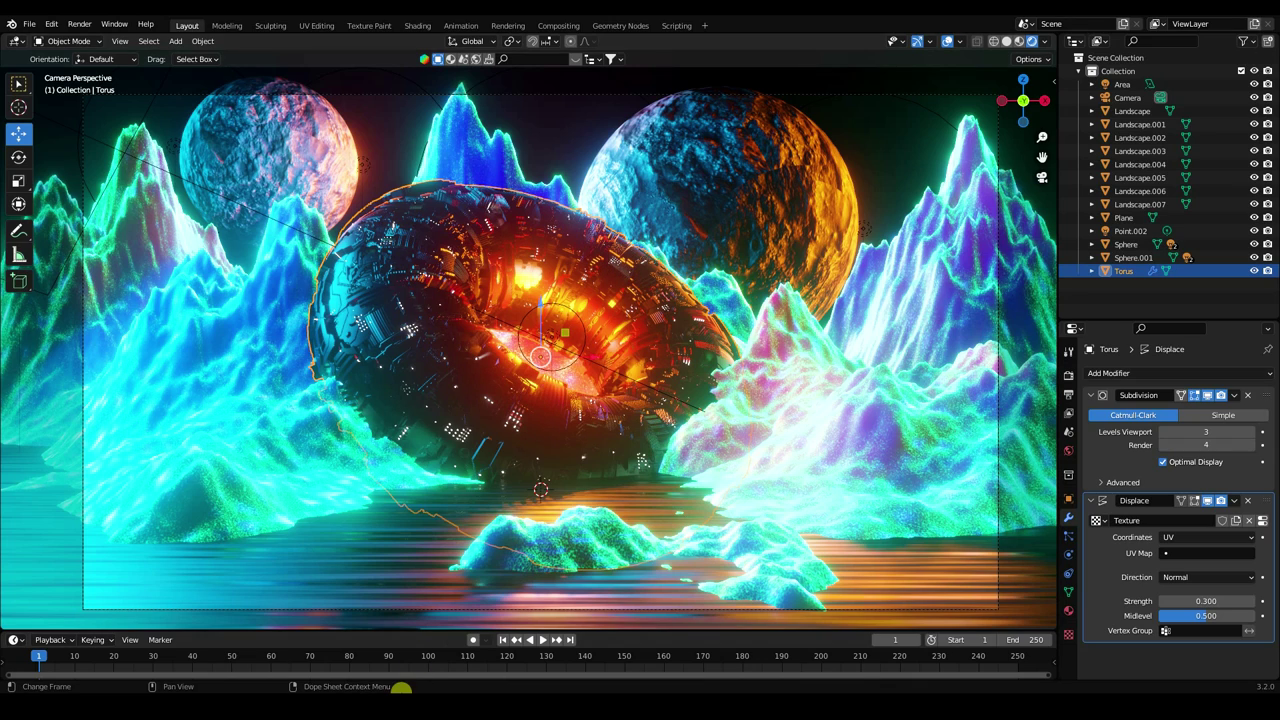
View the finished torus render 11.png in the image viewer, then return to Blender.
left_click(395, 690)
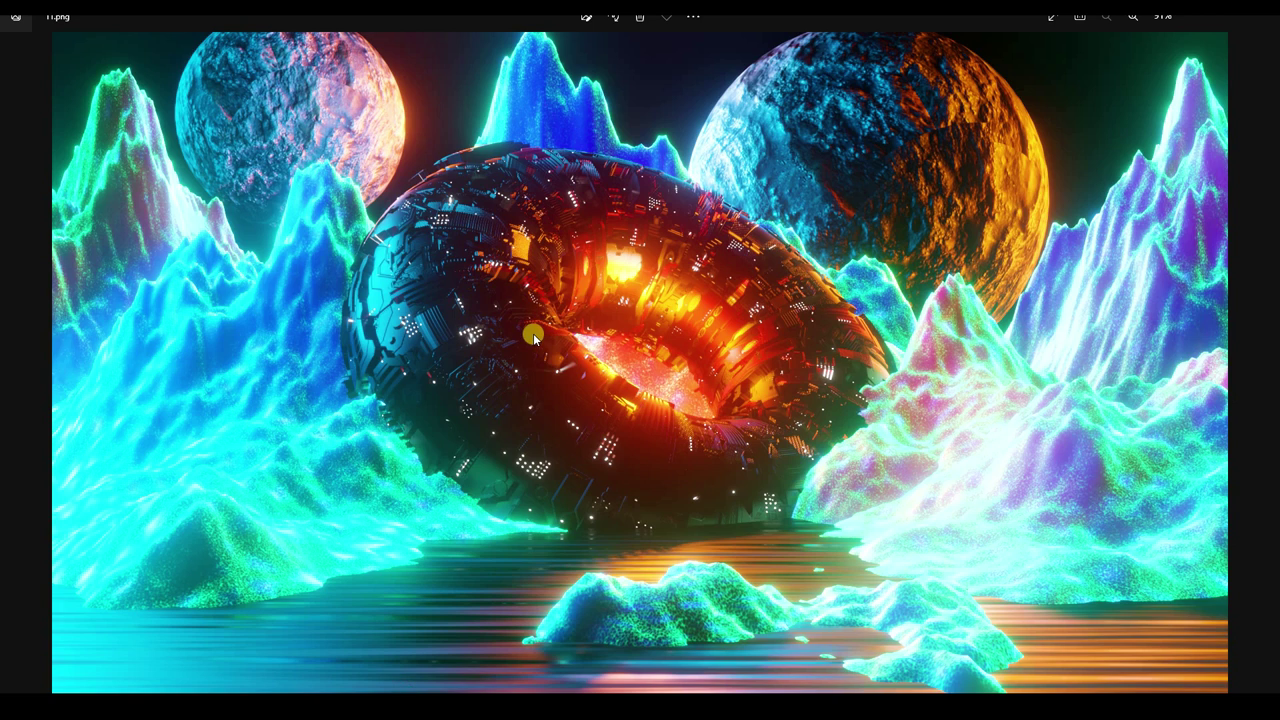
left_click(390, 688)
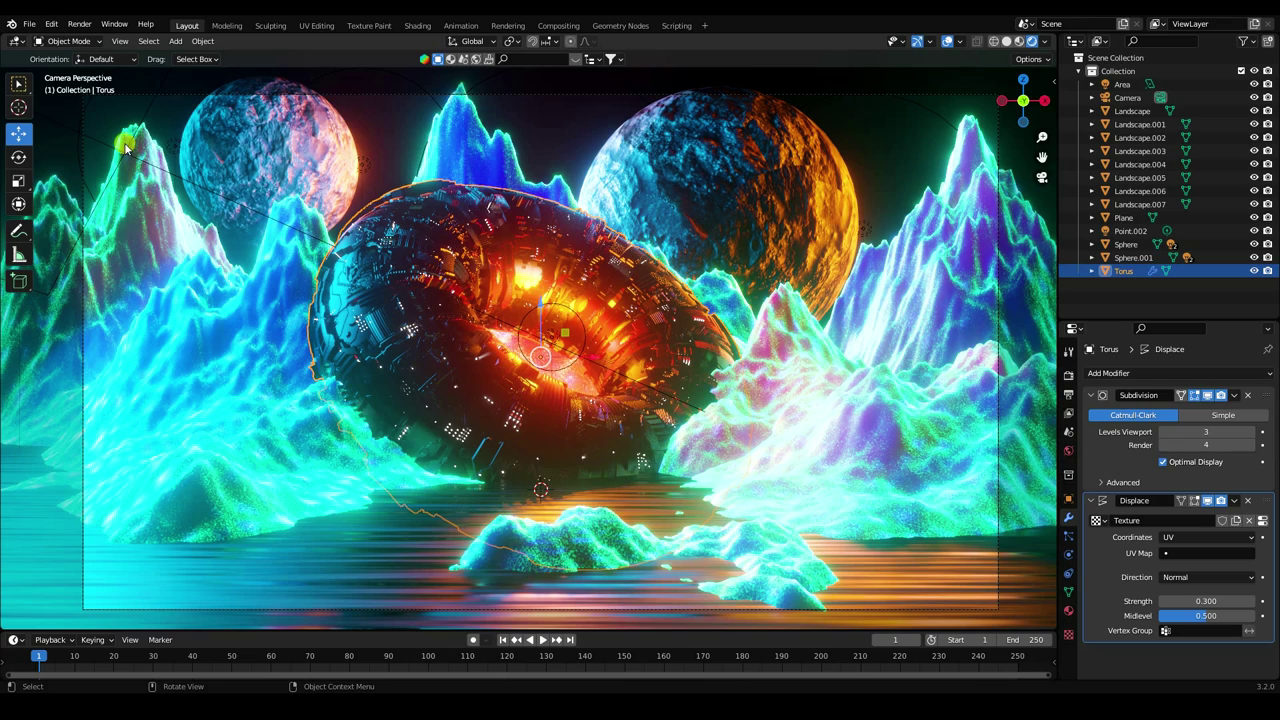
Start a new General Blender file.
left_click(37, 24)
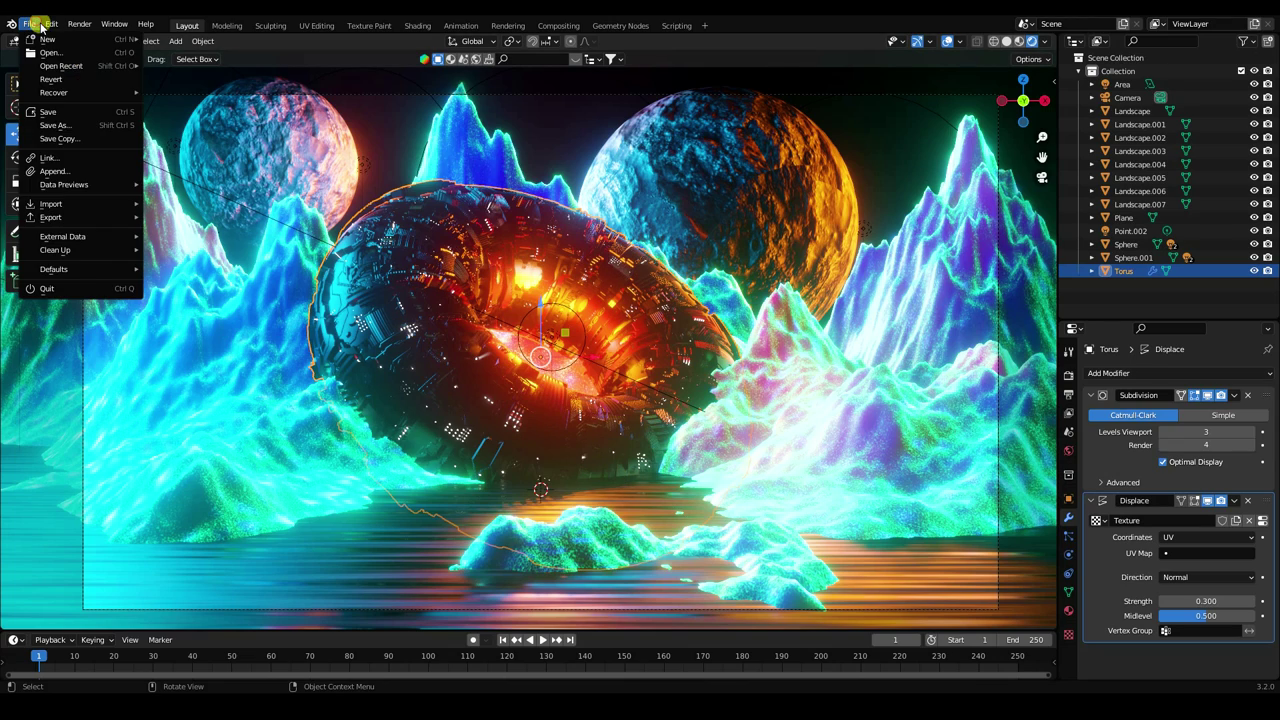
left_click(30, 26)
mouse_move(47, 38)
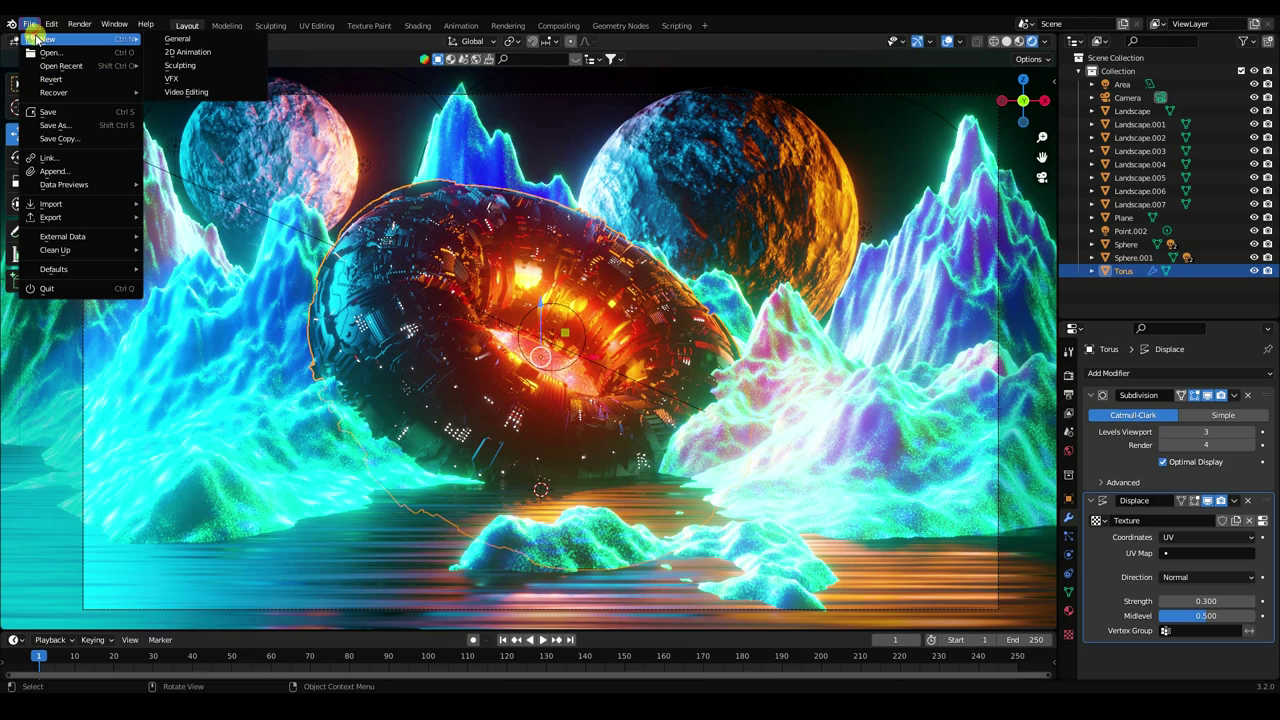
left_click(180, 38)
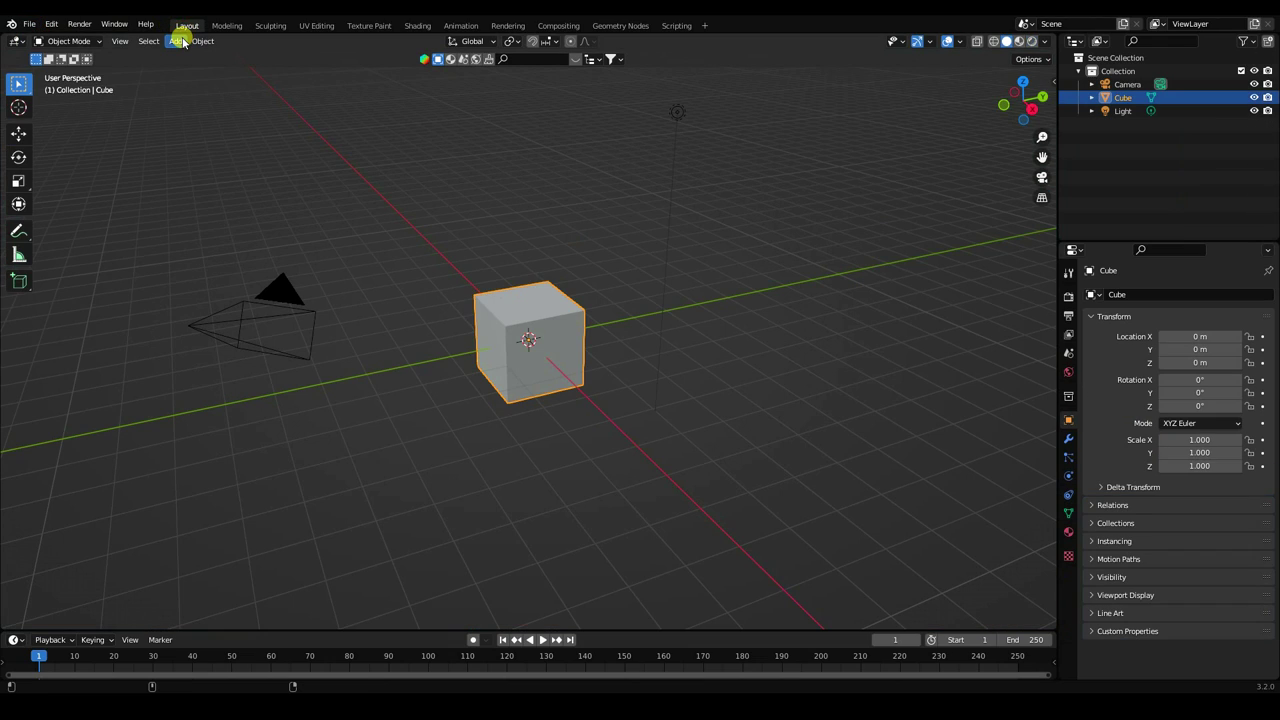
Delete the default cube, camera and light.
left_click_drag(201, 222, 787, 456)
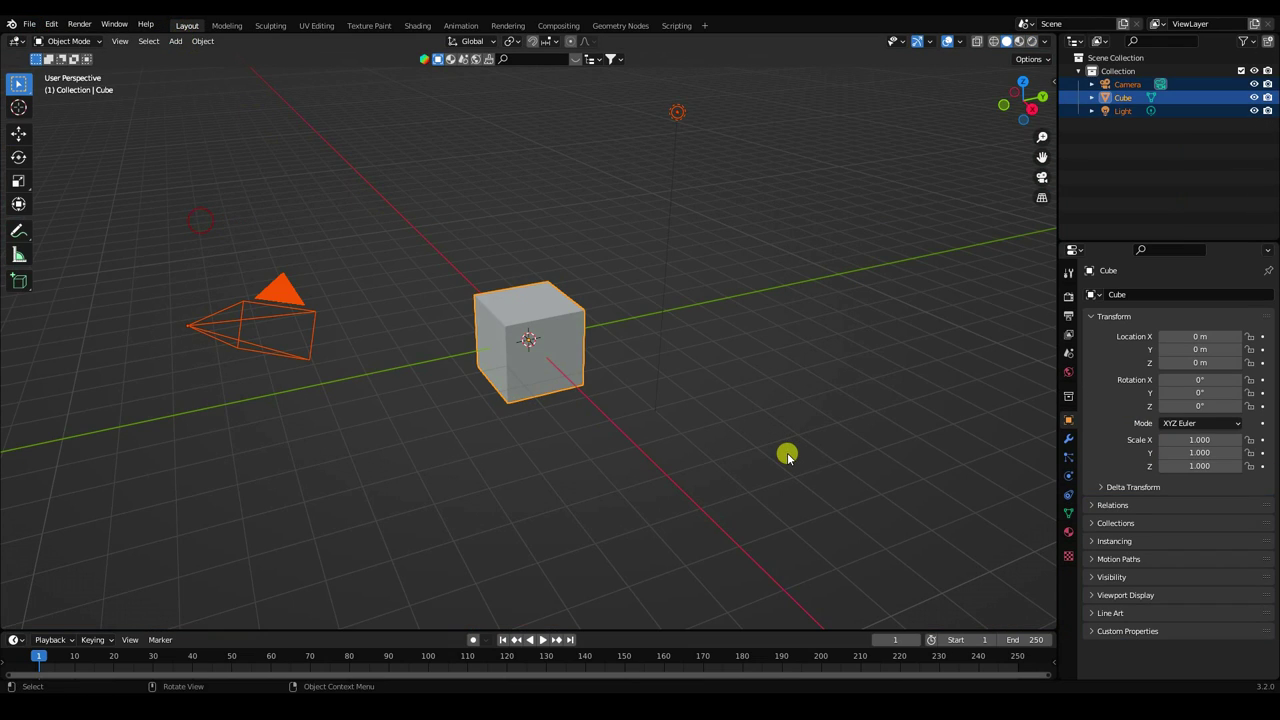
key("Delete")
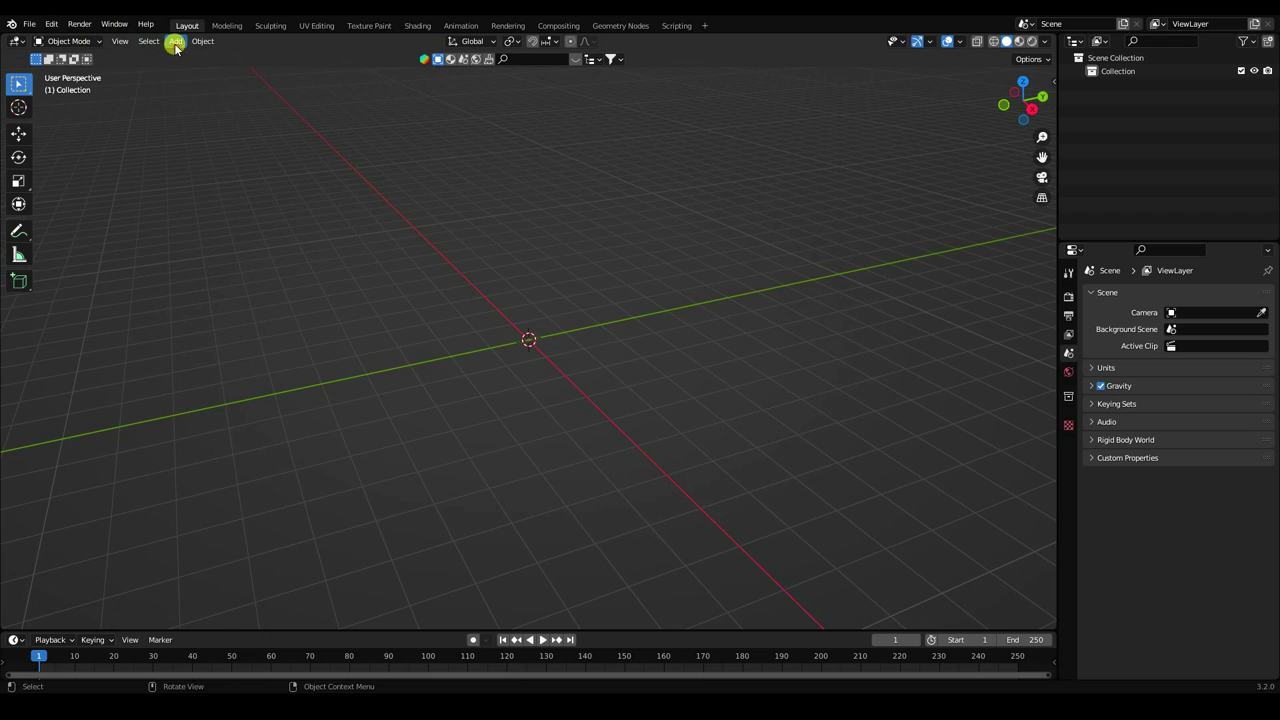
left_click(176, 47)
mouse_move(195, 56)
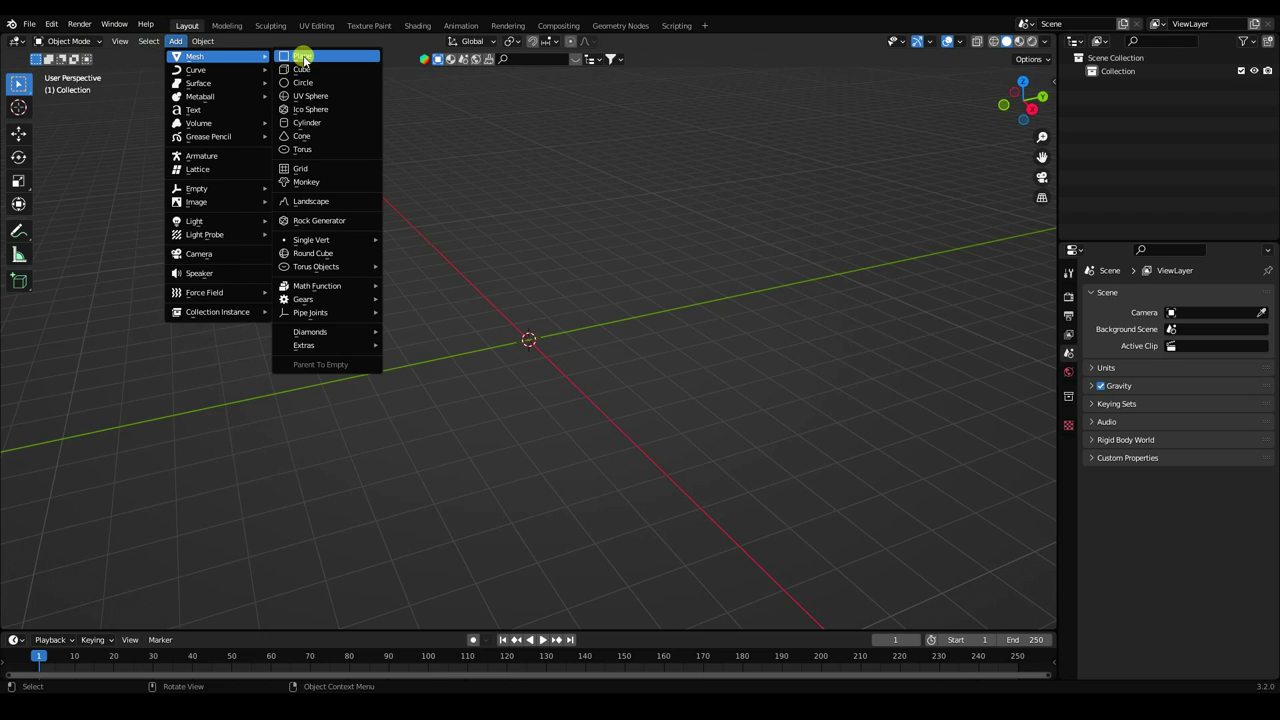
Add a plane at the origin and scale it to 4 on X, Y and Z.
left_click(304, 57)
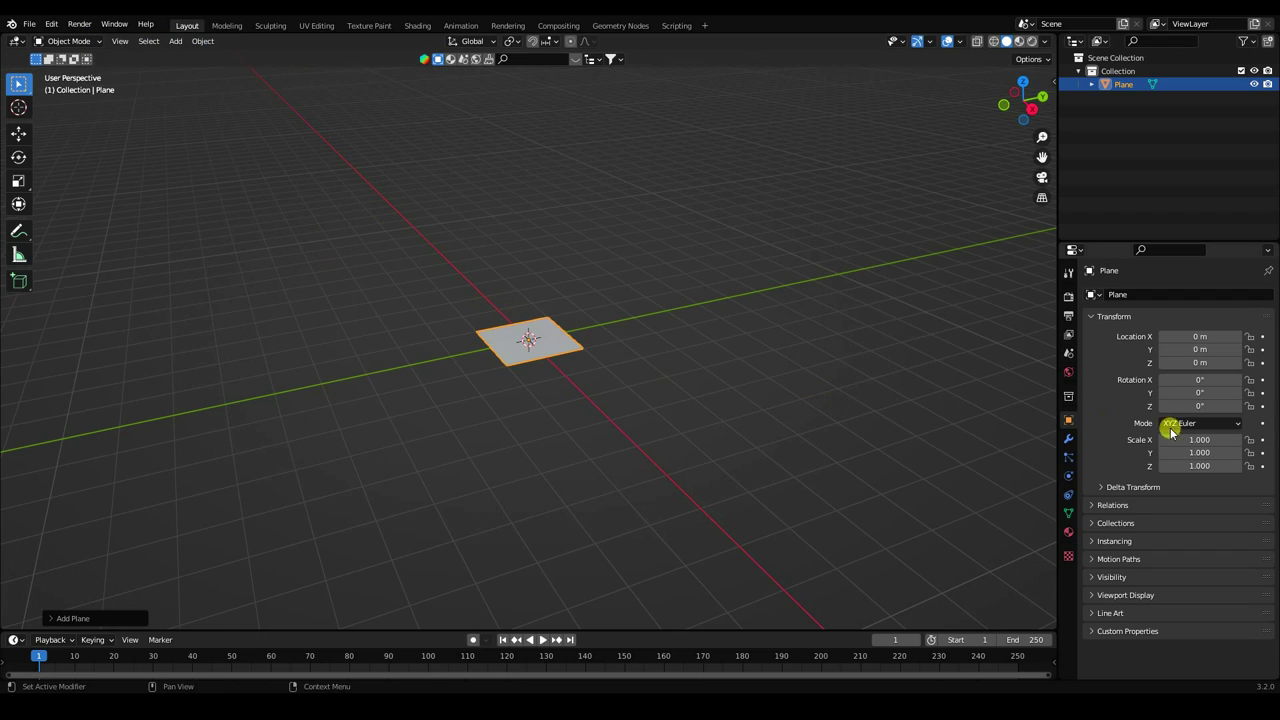
left_click(1199, 441)
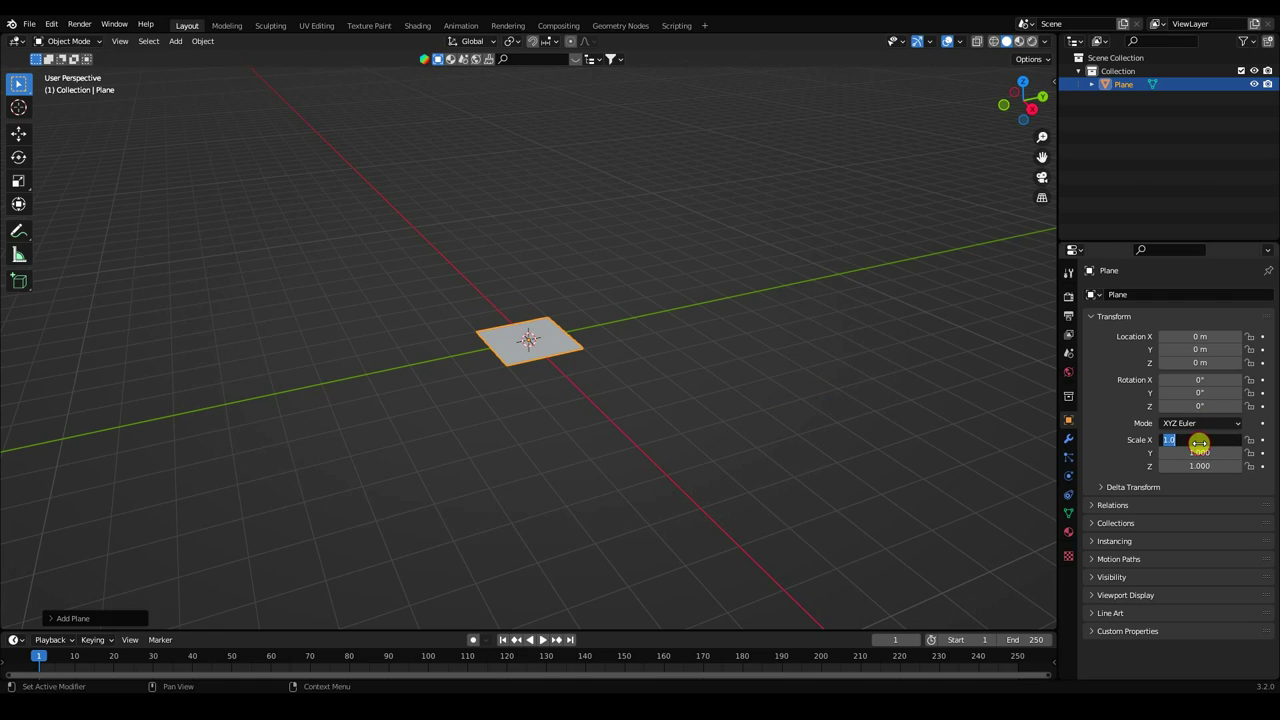
type("4")
key("Tab")
type("4")
key("Tab")
type("4")
key("Return")
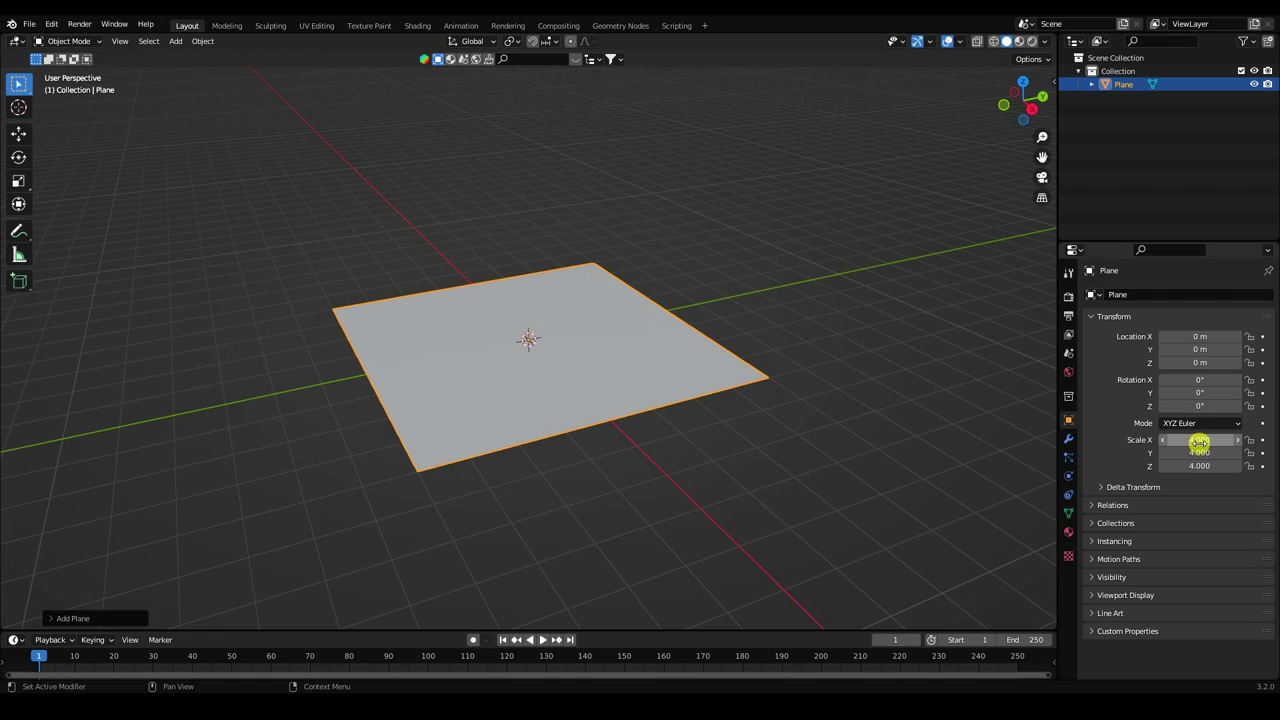
scroll(514, 320, "up", 3)
middle_click_drag(514, 320, 657, 329)
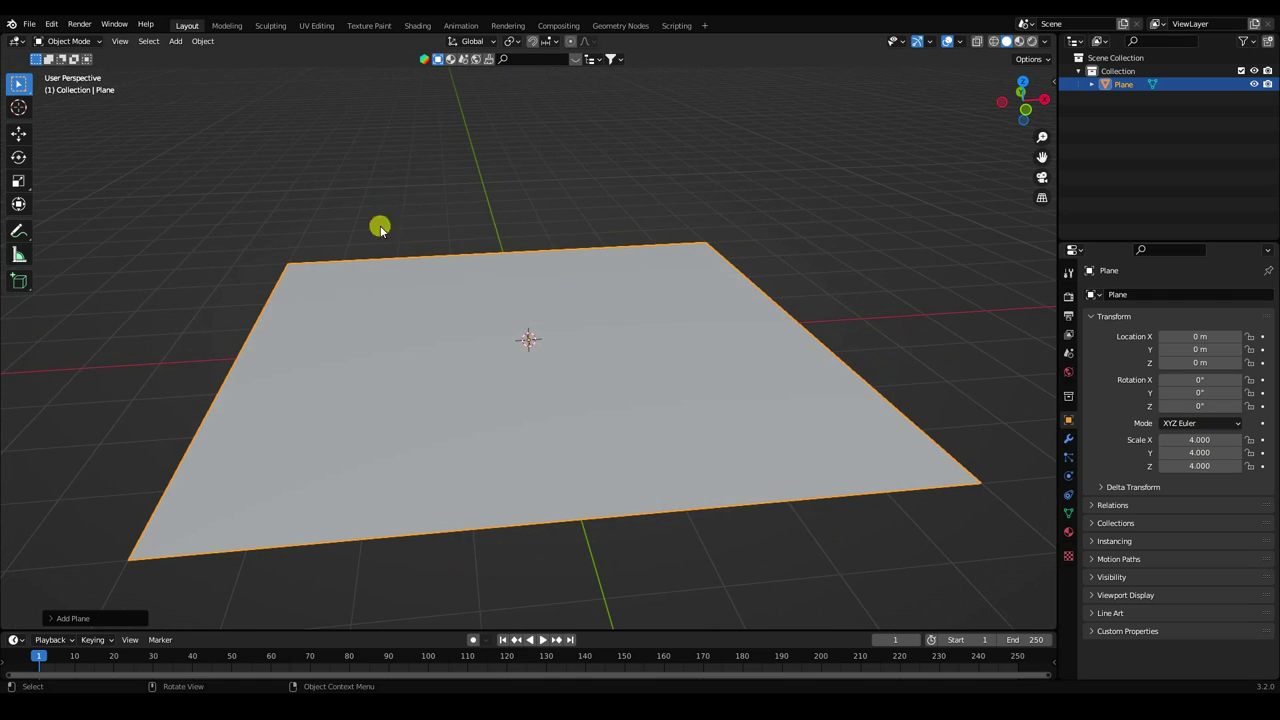
left_click(176, 42)
mouse_move(195, 56)
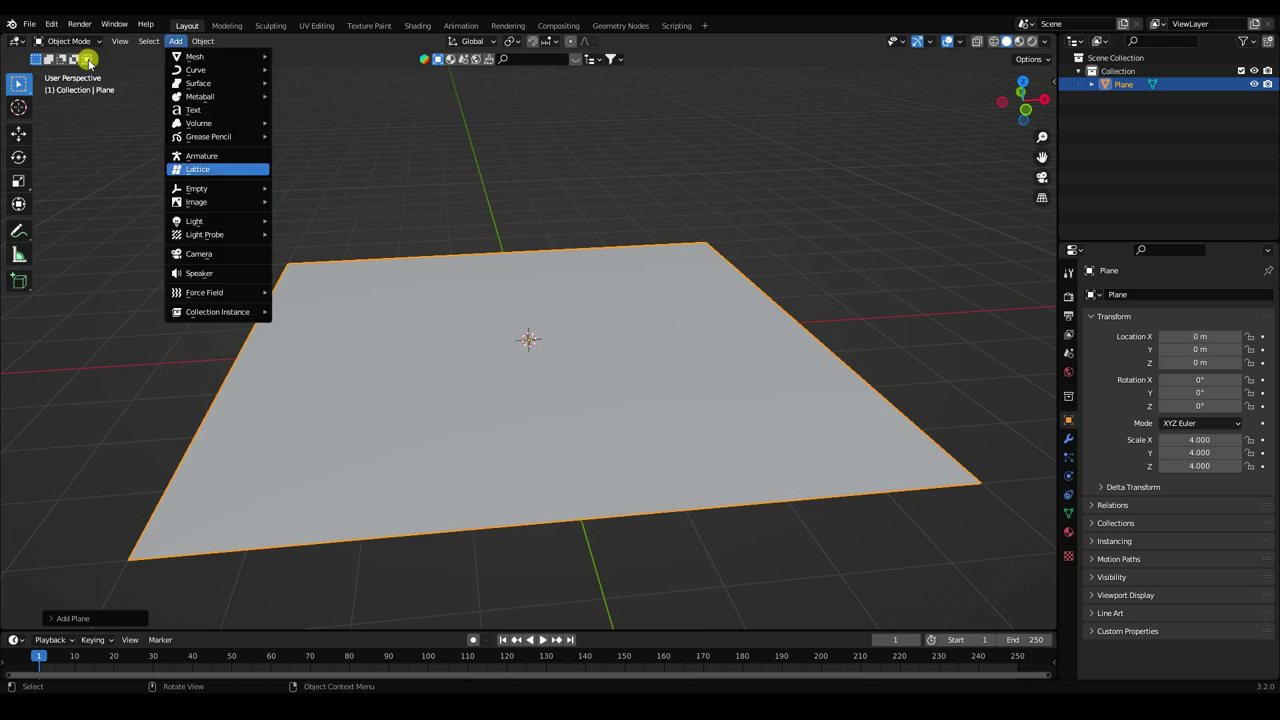
left_click(51, 24)
left_click(82, 215)
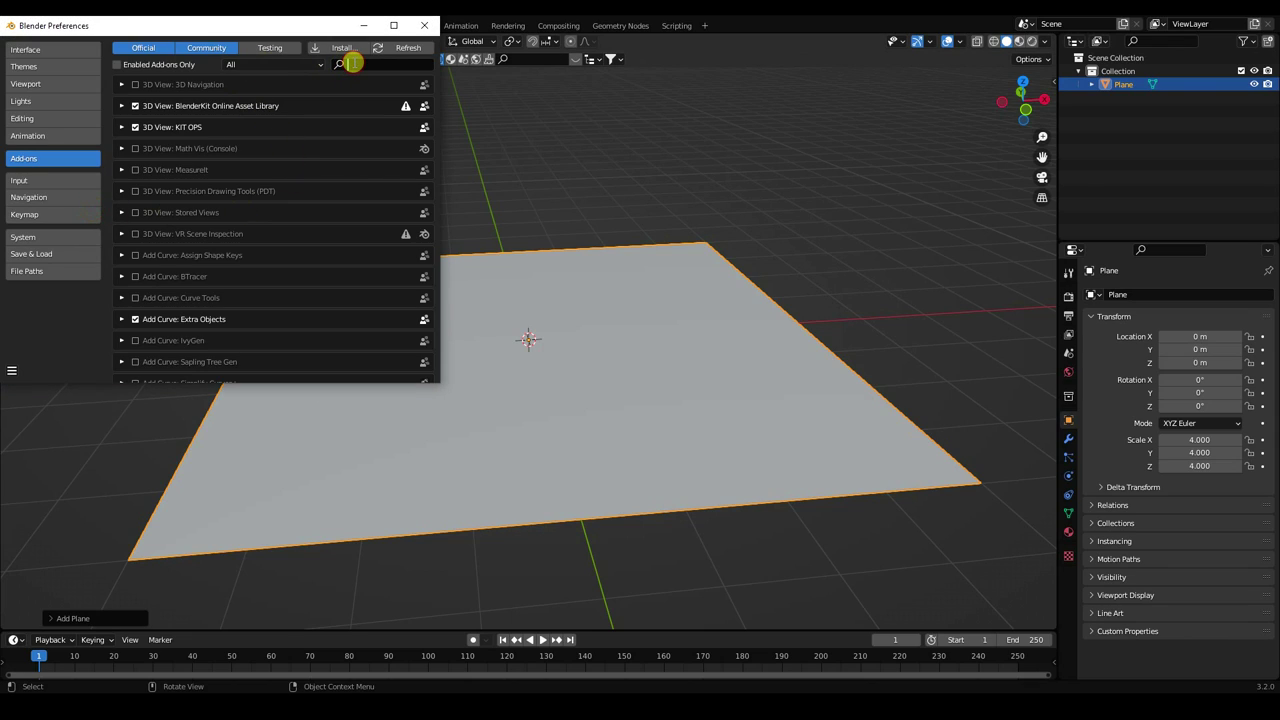
left_click(353, 63)
type("l")
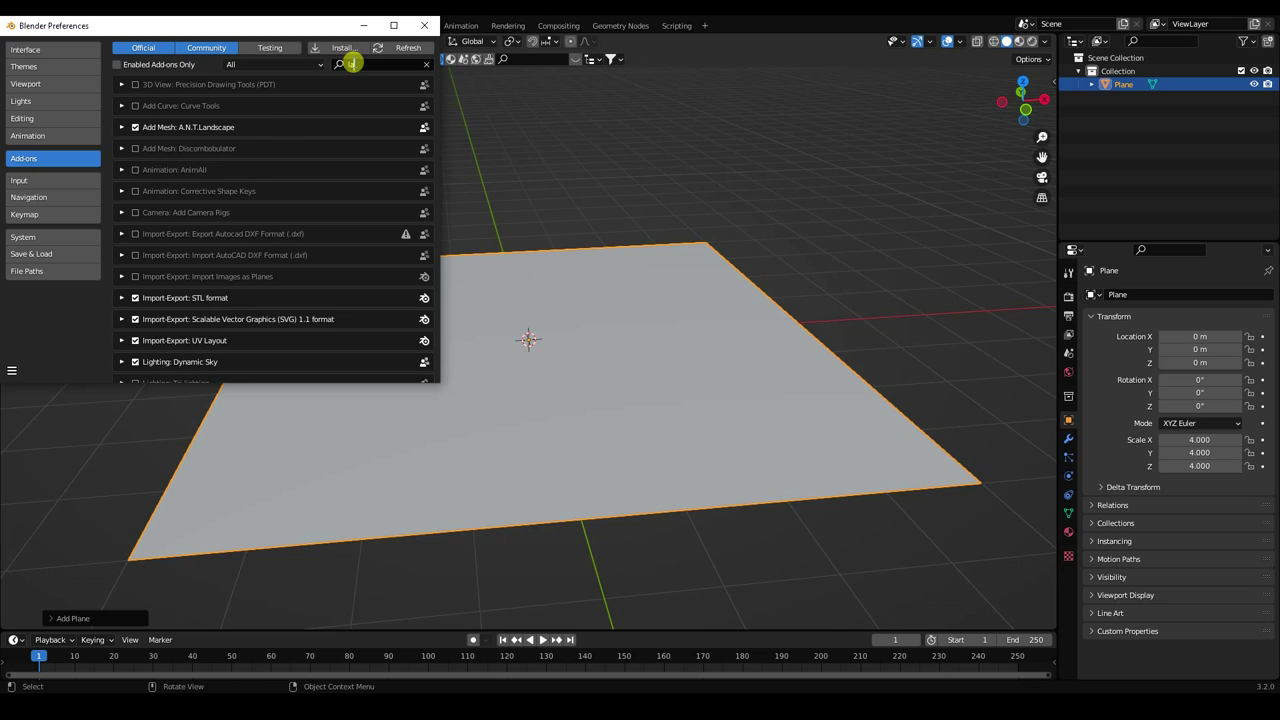
type("and")
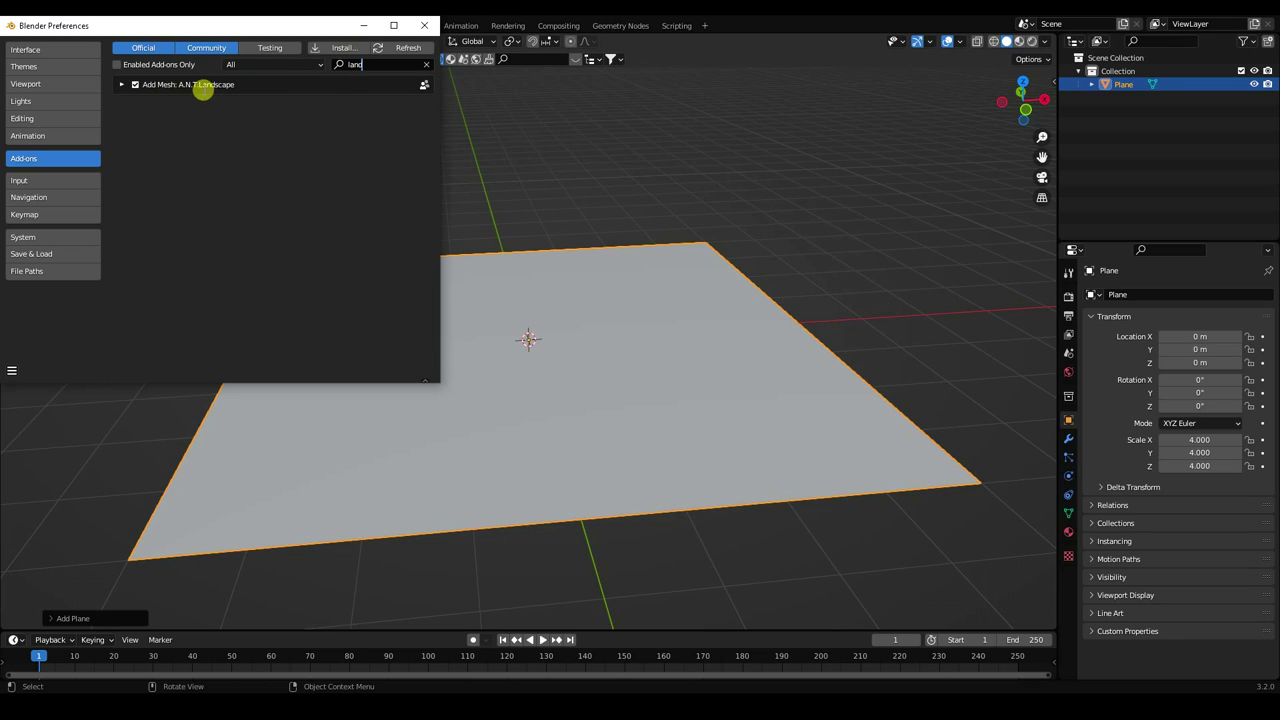
Close the preferences window and add an A.N.T. Landscape terrain mesh.
left_click(424, 25)
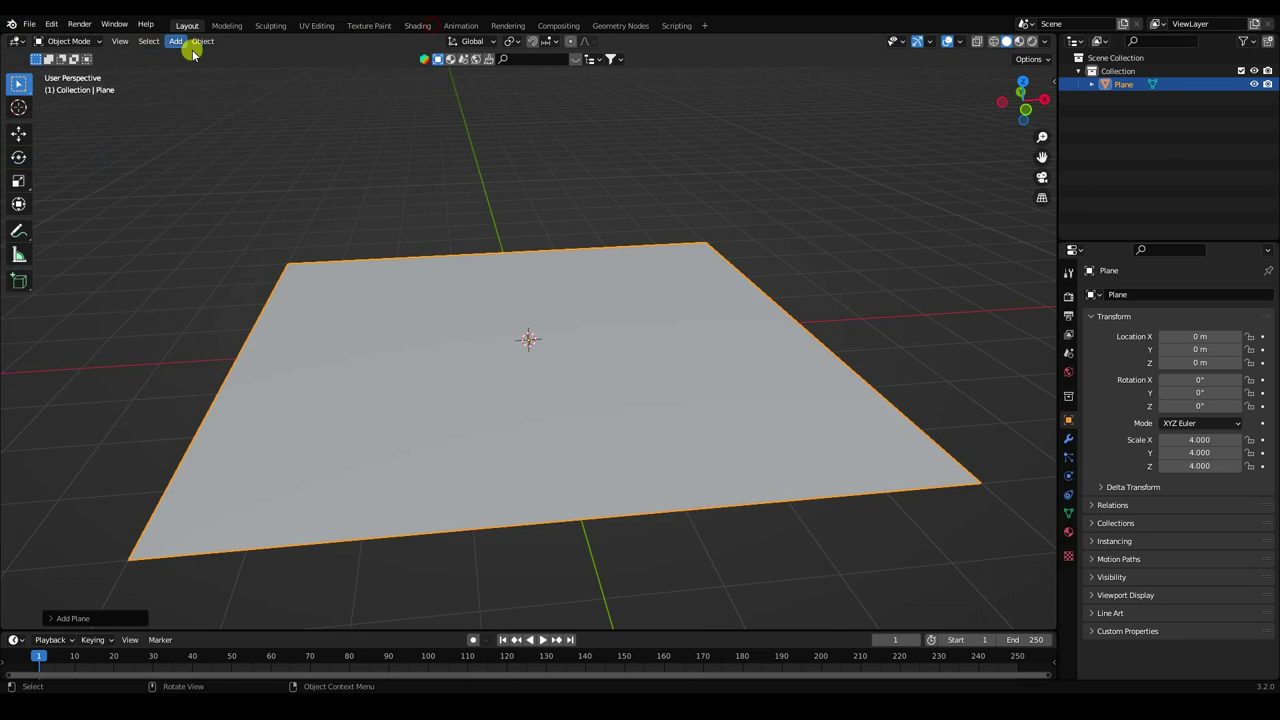
left_click(178, 41)
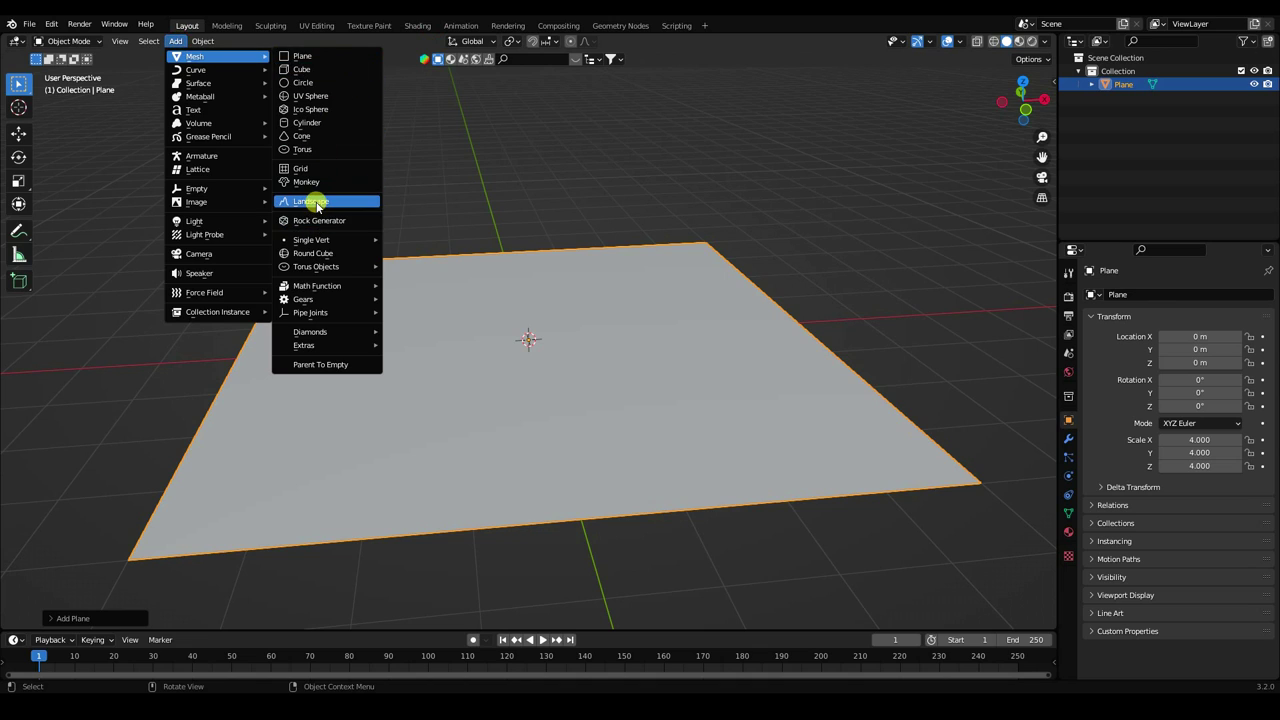
left_click(320, 201)
scroll(568, 348, "up", 5)
middle_click_drag(568, 348, 454, 357)
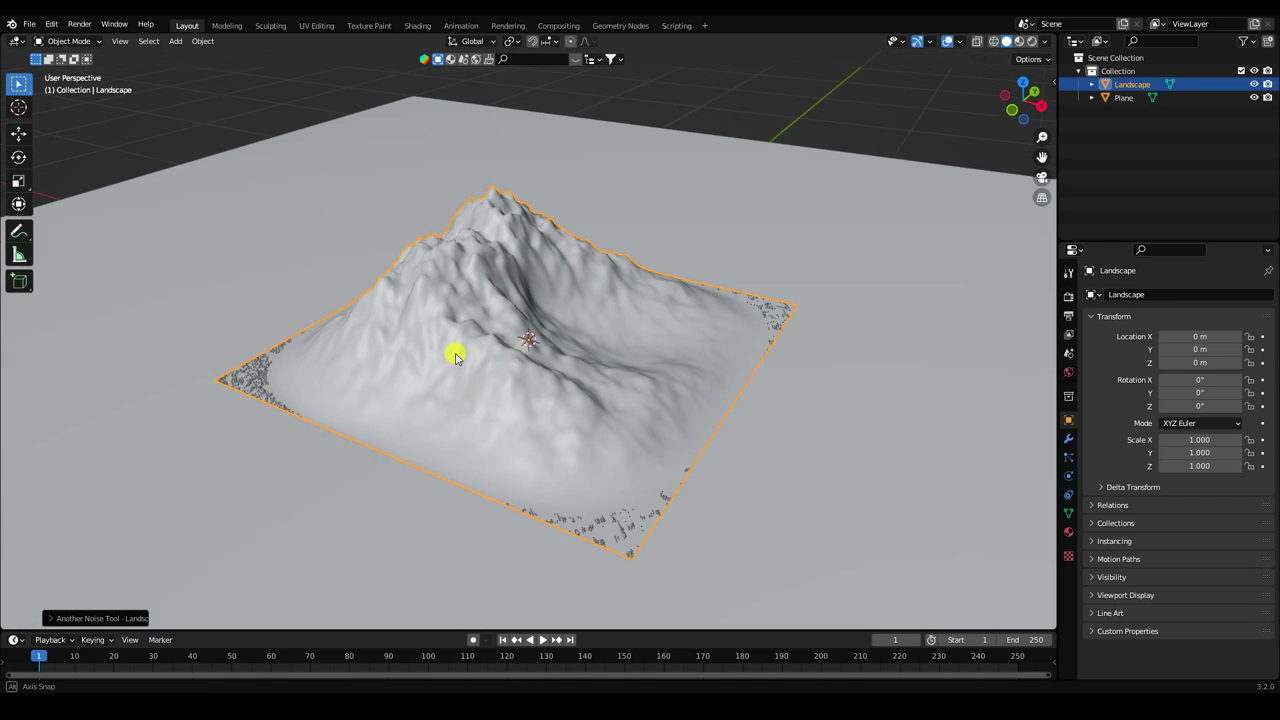
Apply the mountain 2 preset to the landscape (vlNoise hTerrain, seed 134, height 0.40).
left_click(52, 619)
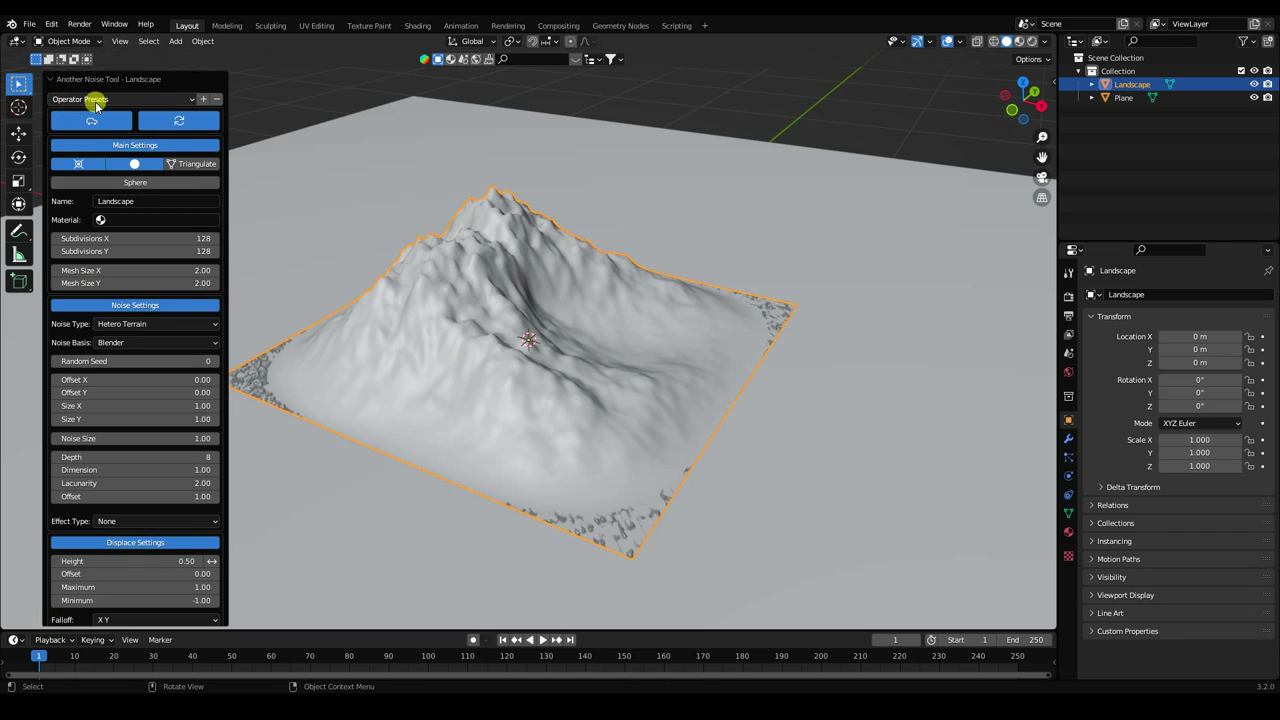
left_click(96, 103)
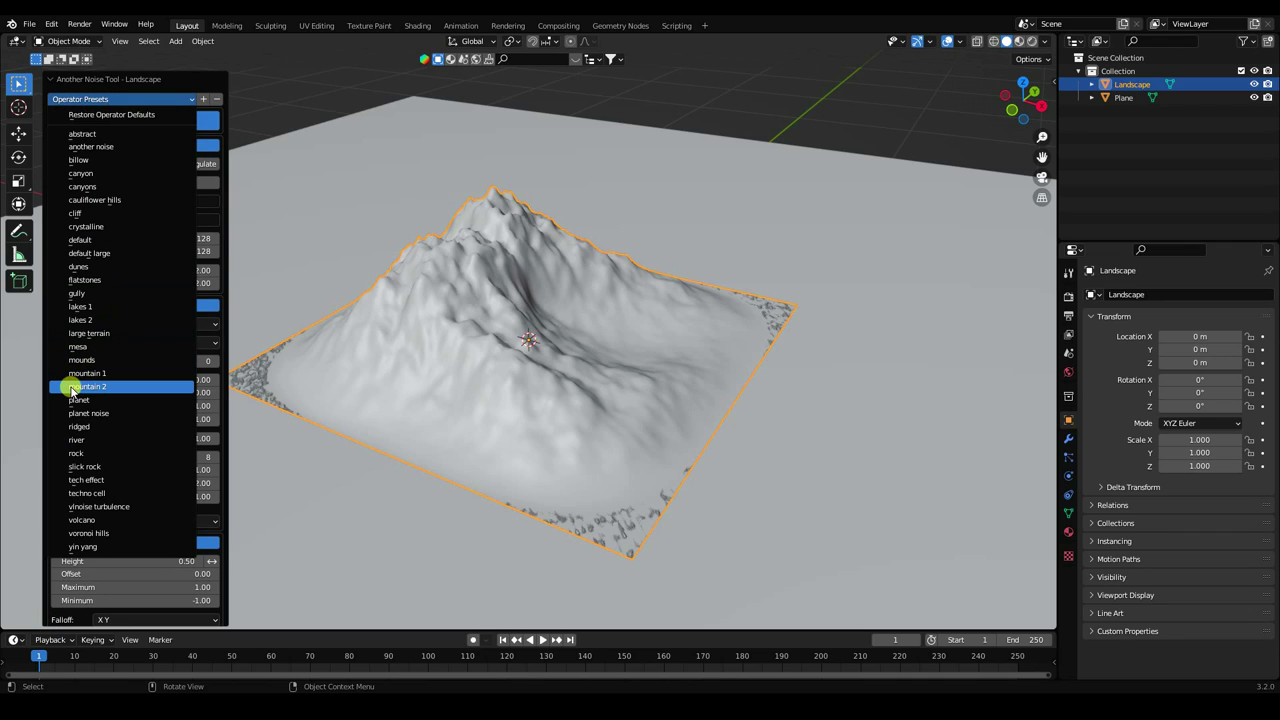
left_click(108, 392)
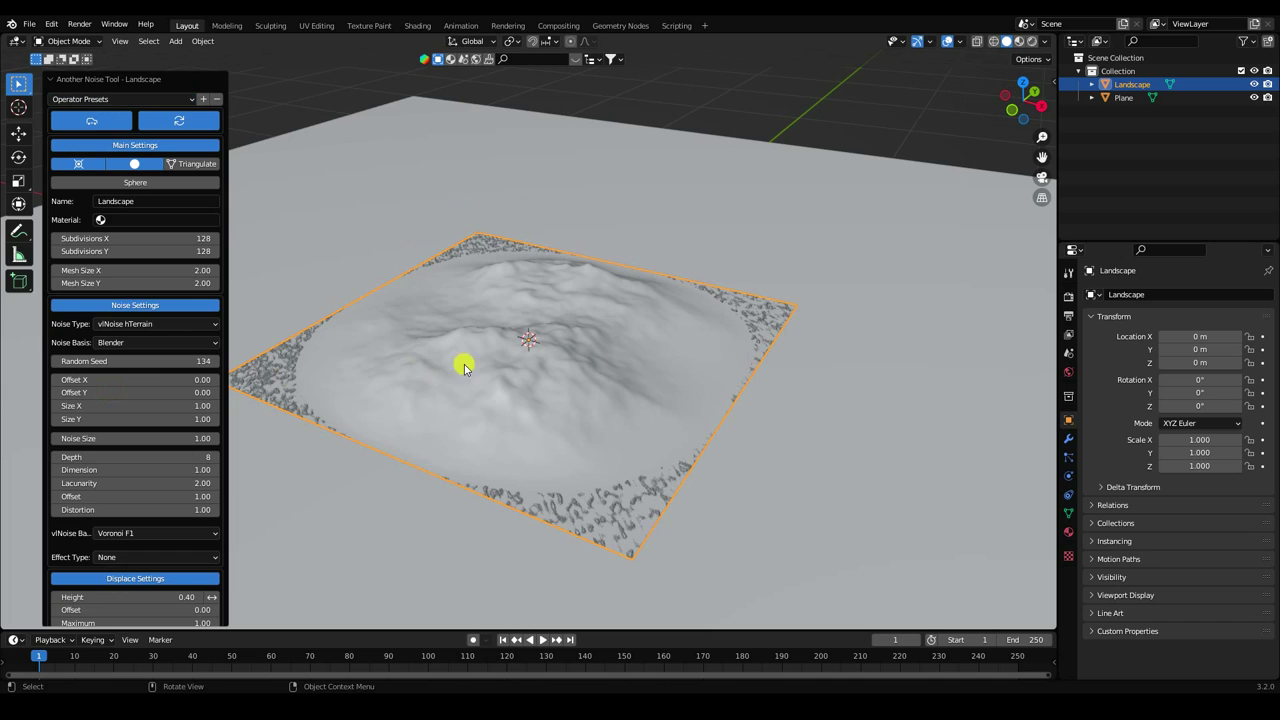
scroll(437, 368, "up", 5)
middle_click_drag(434, 366, 492, 372)
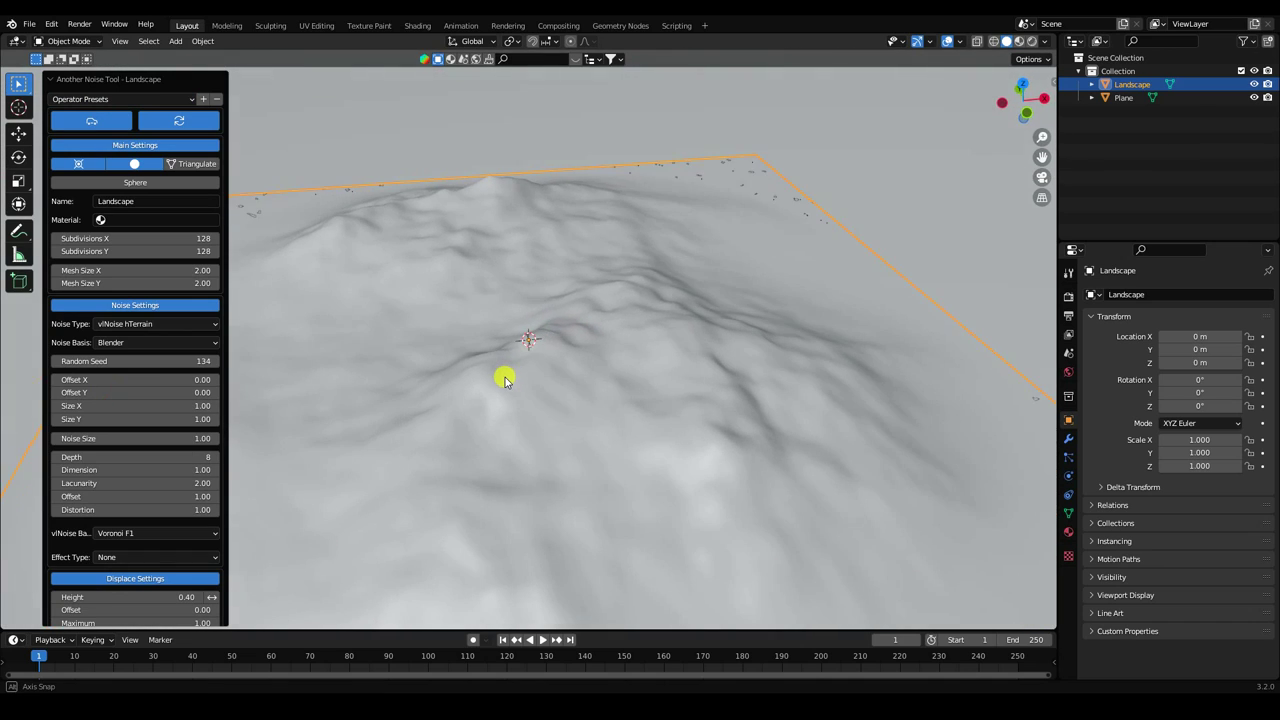
Set the terrain subdivisions to 256 by 225 and the random seed to 135.
left_click(118, 239)
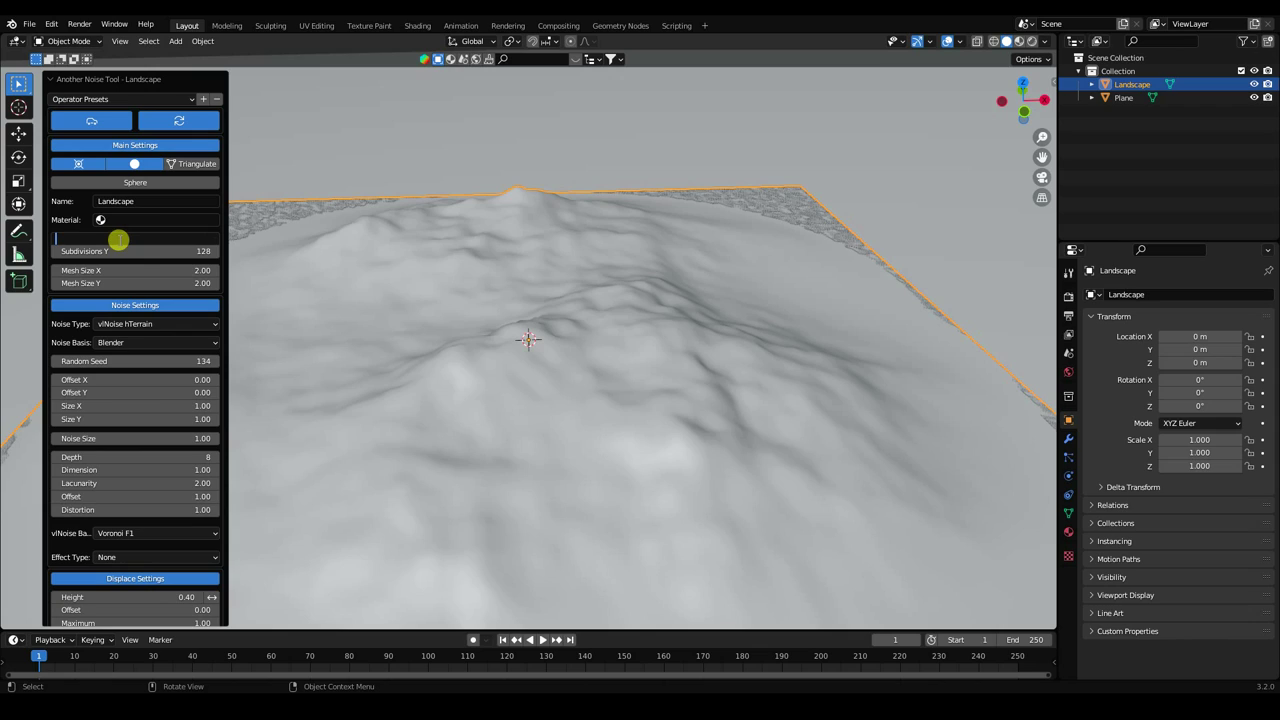
type("256")
key("Tab")
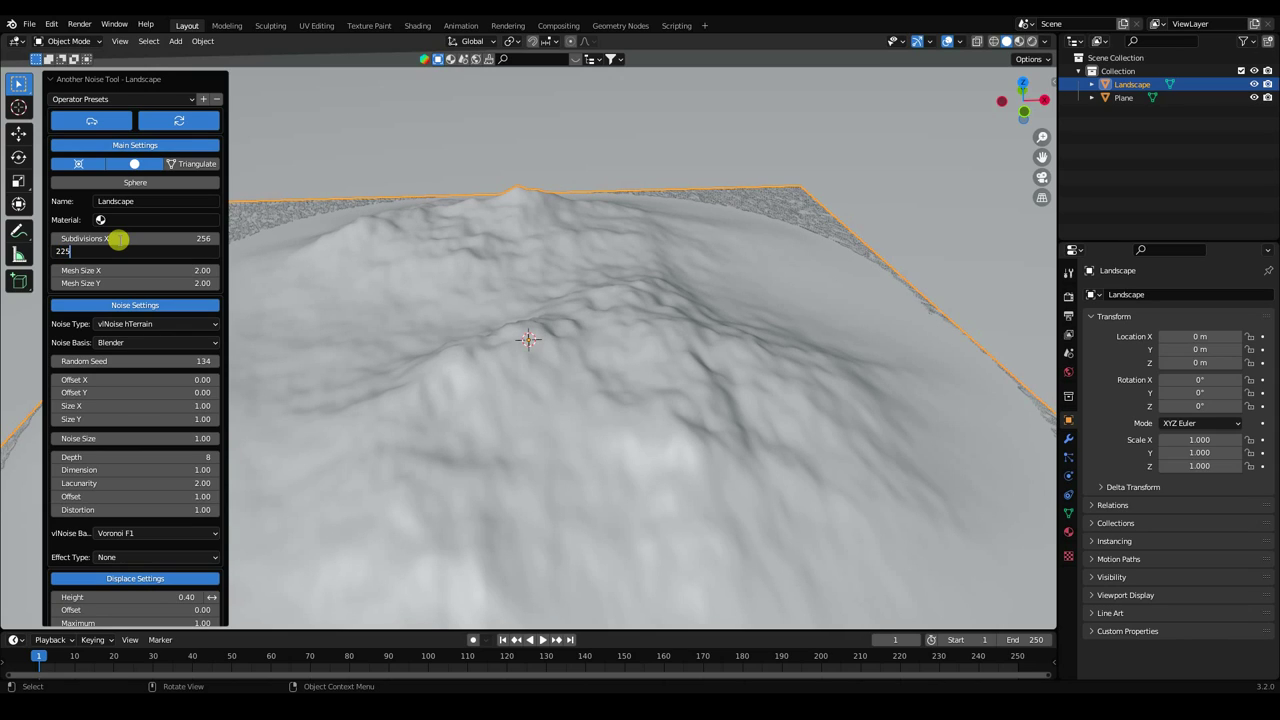
key("Return")
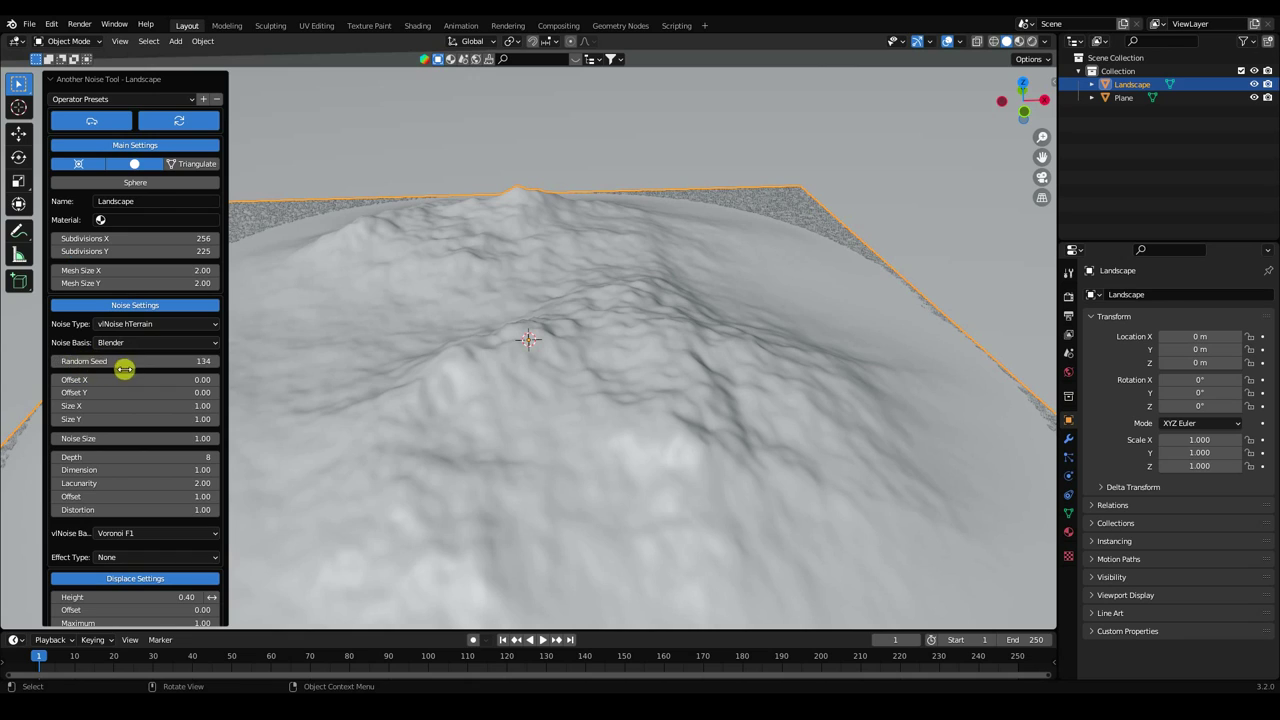
left_click_drag(202, 360, 205, 358)
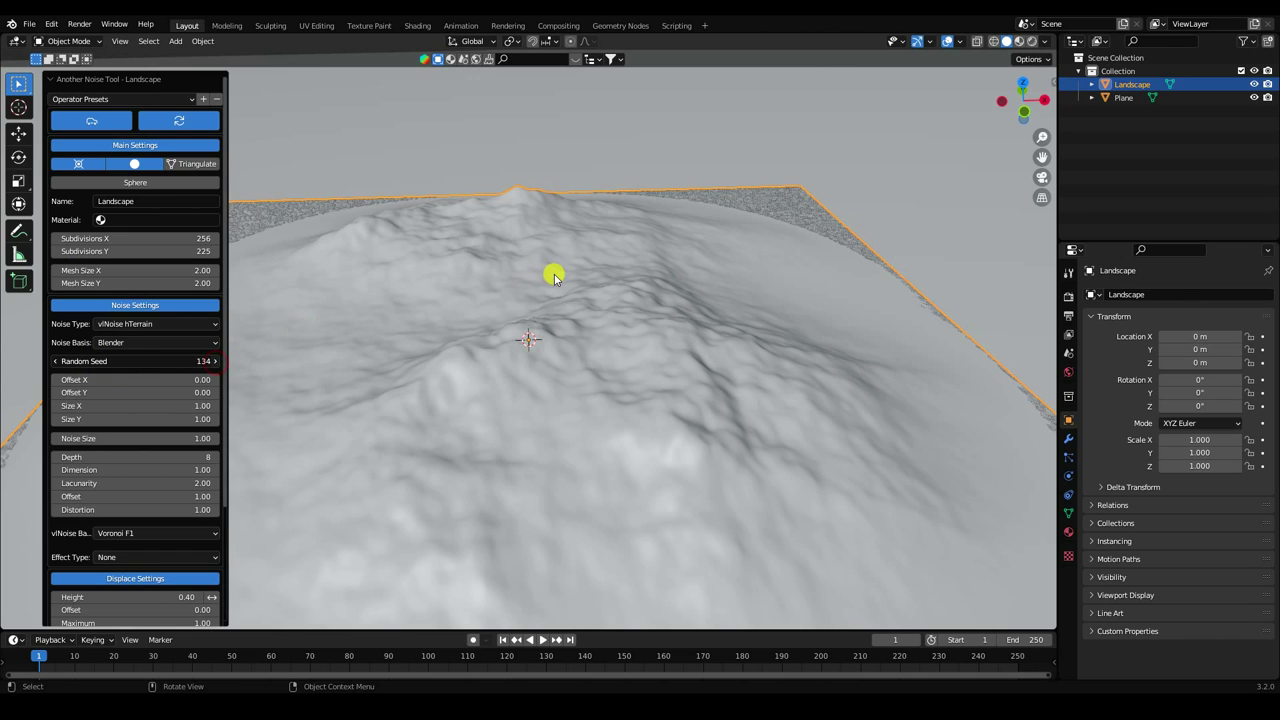
scroll(551, 274, "down", 3)
middle_click_drag(531, 346, 502, 322)
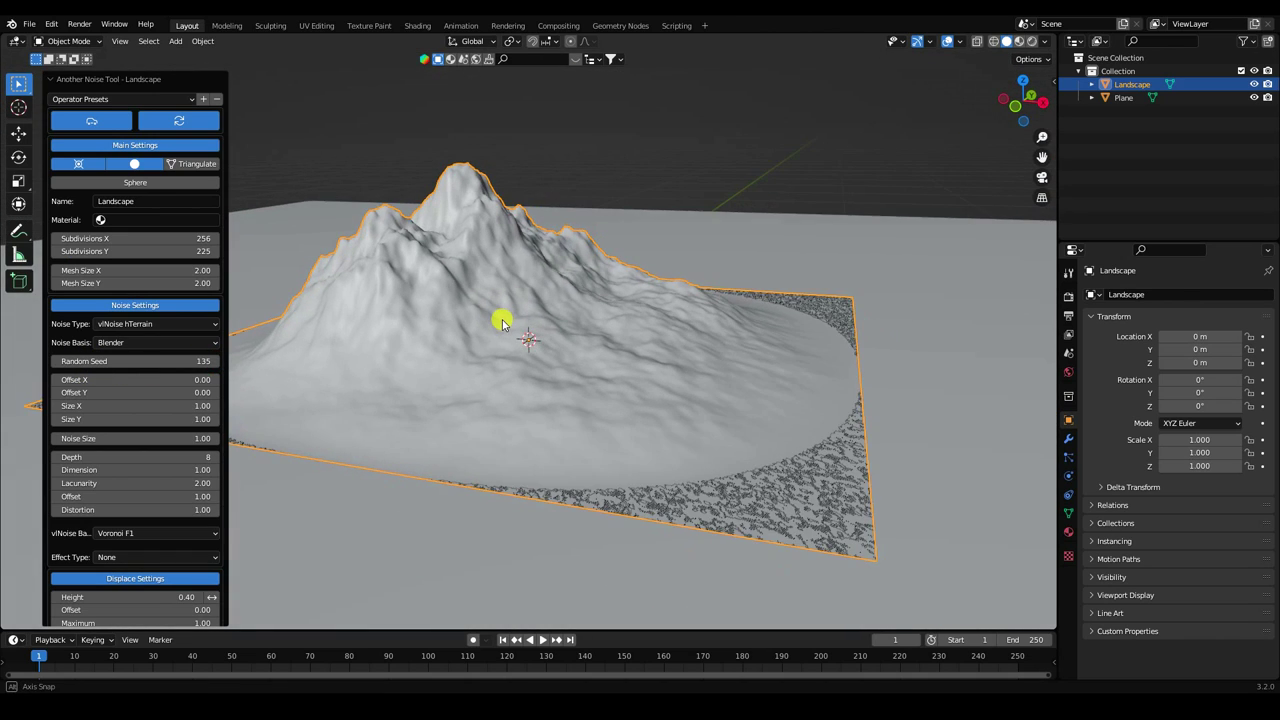
Lower the mountain slightly along Z to -0.062328 m.
left_click(573, 133)
left_click(441, 255)
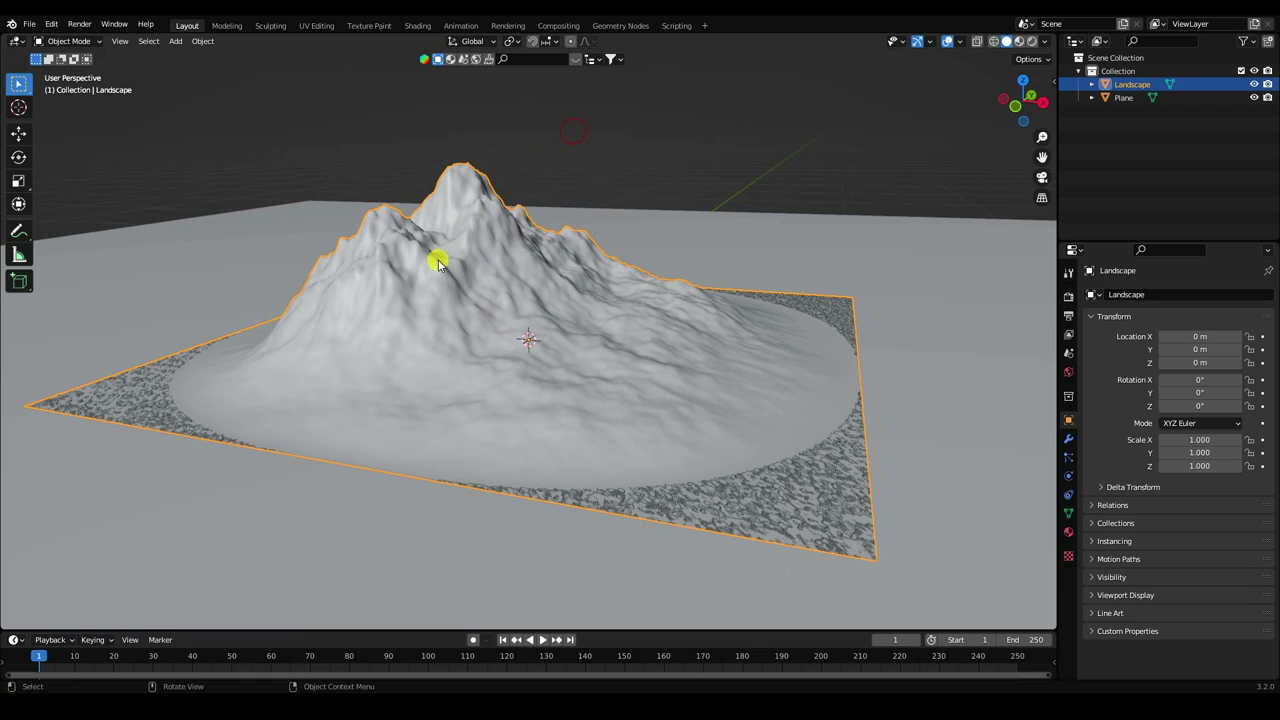
left_click(18, 133)
left_click_drag(526, 292, 528, 309)
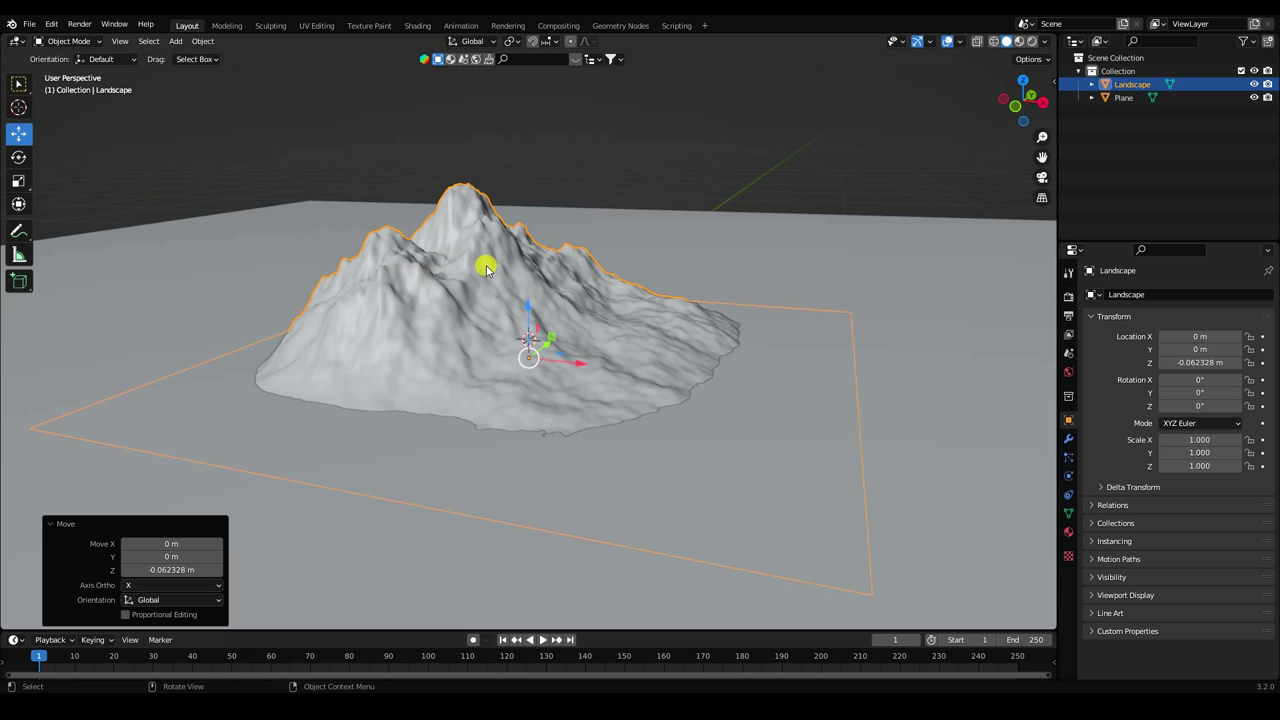
left_click(175, 41)
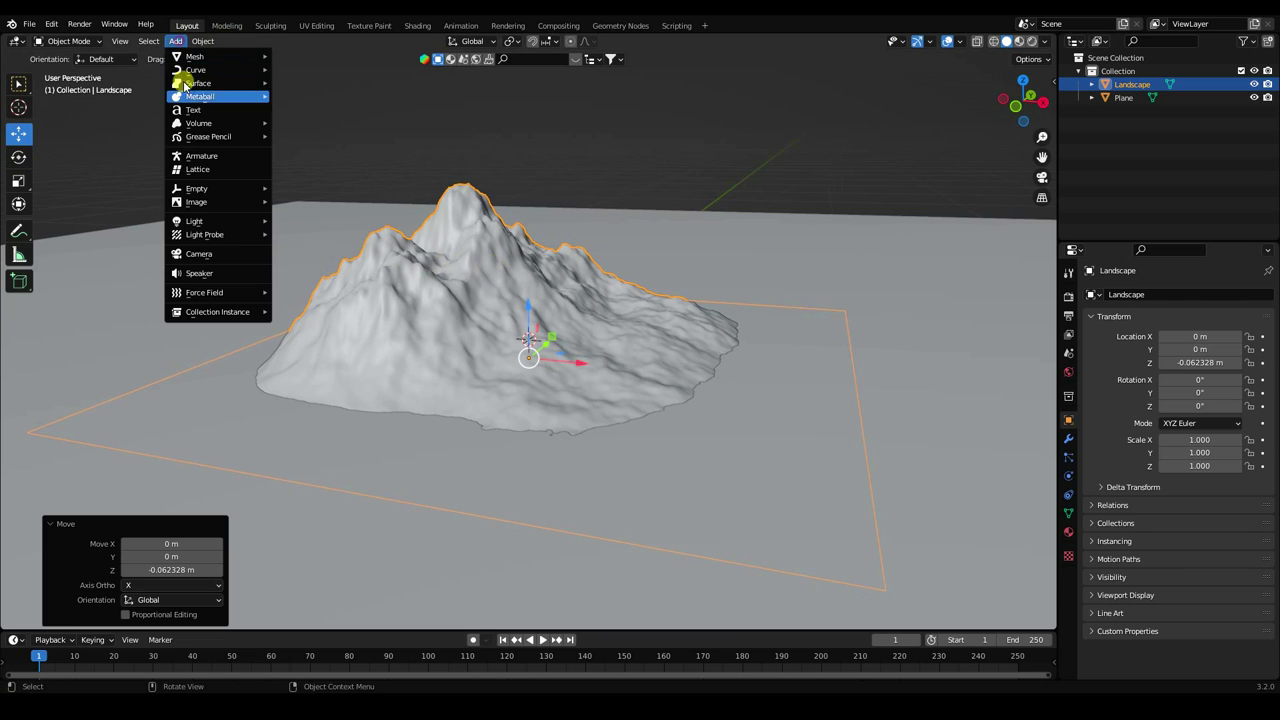
Add a camera, moving it back to Y -3.1883 m and up to Z 0.45471 m.
left_click(209, 259)
scroll(577, 366, "down", 3)
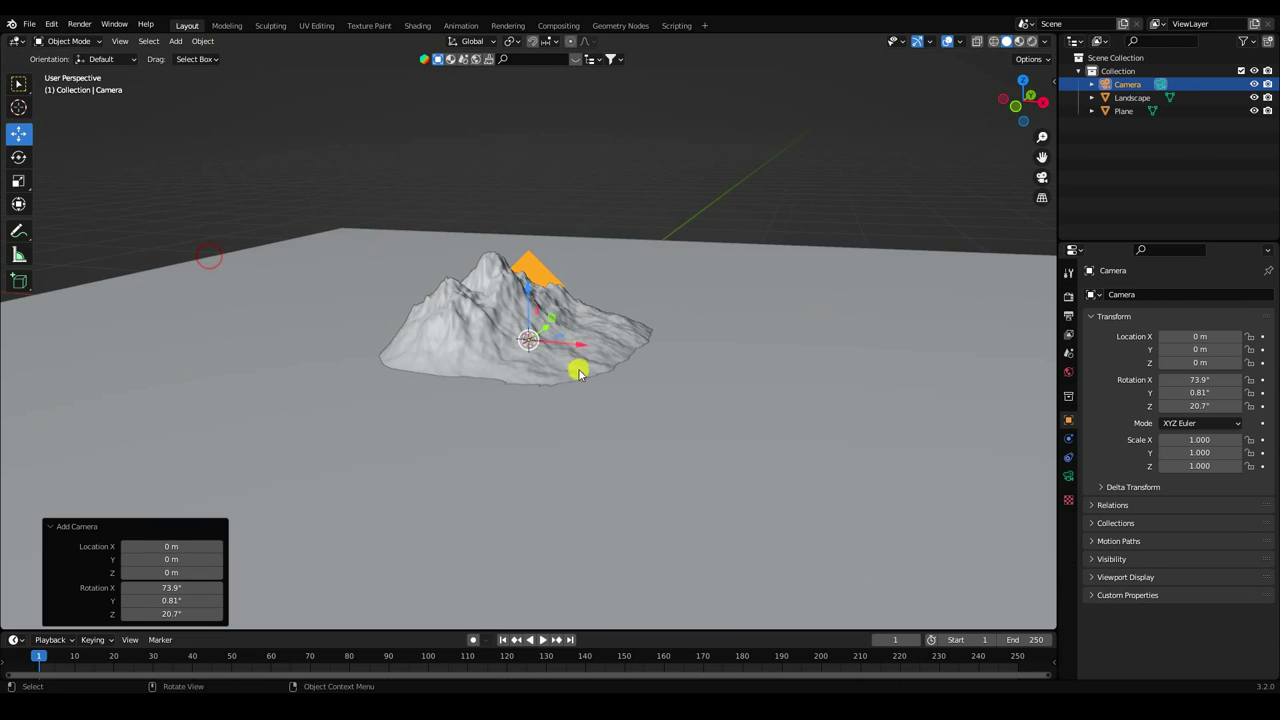
middle_click_drag(577, 366, 545, 372)
left_click_drag(575, 335, 186, 366)
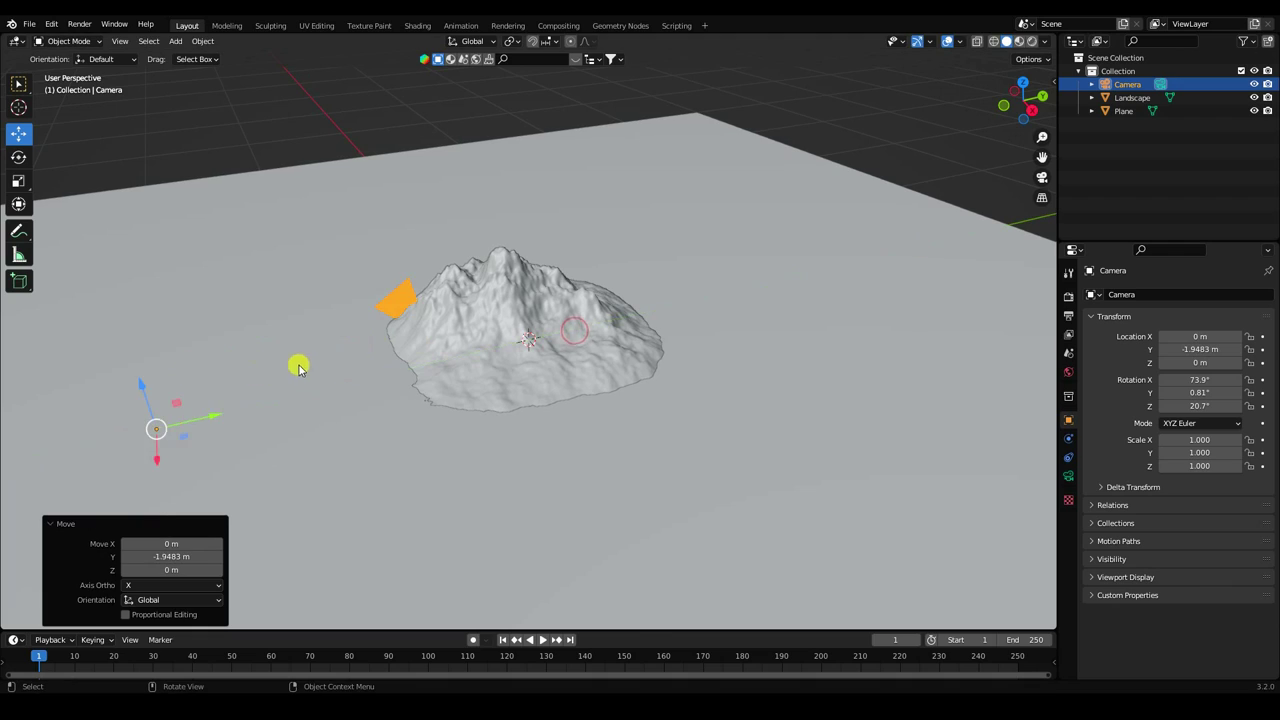
scroll(297, 363, "down", 3)
left_click_drag(360, 333, 363, 294)
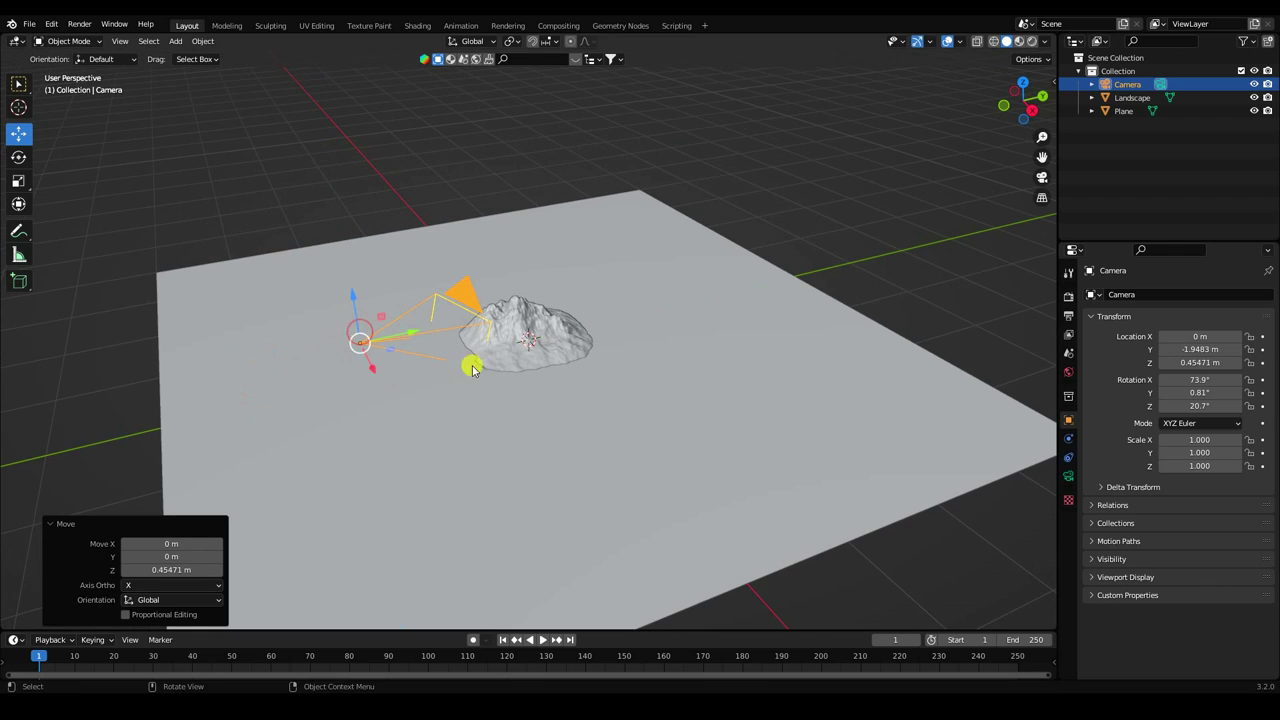
Rotate the camera to 90°, 0°, 0° and view the scene through it.
left_click(1198, 379)
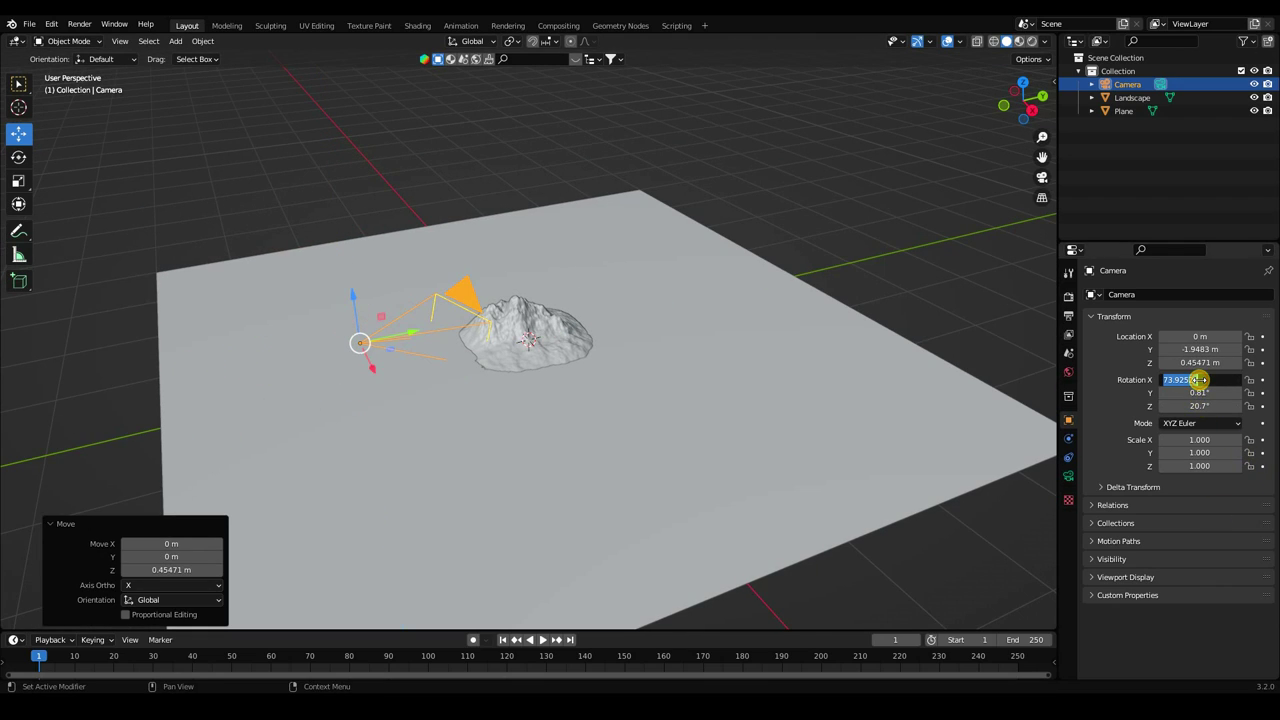
key("Tab")
type("0")
key("Tab")
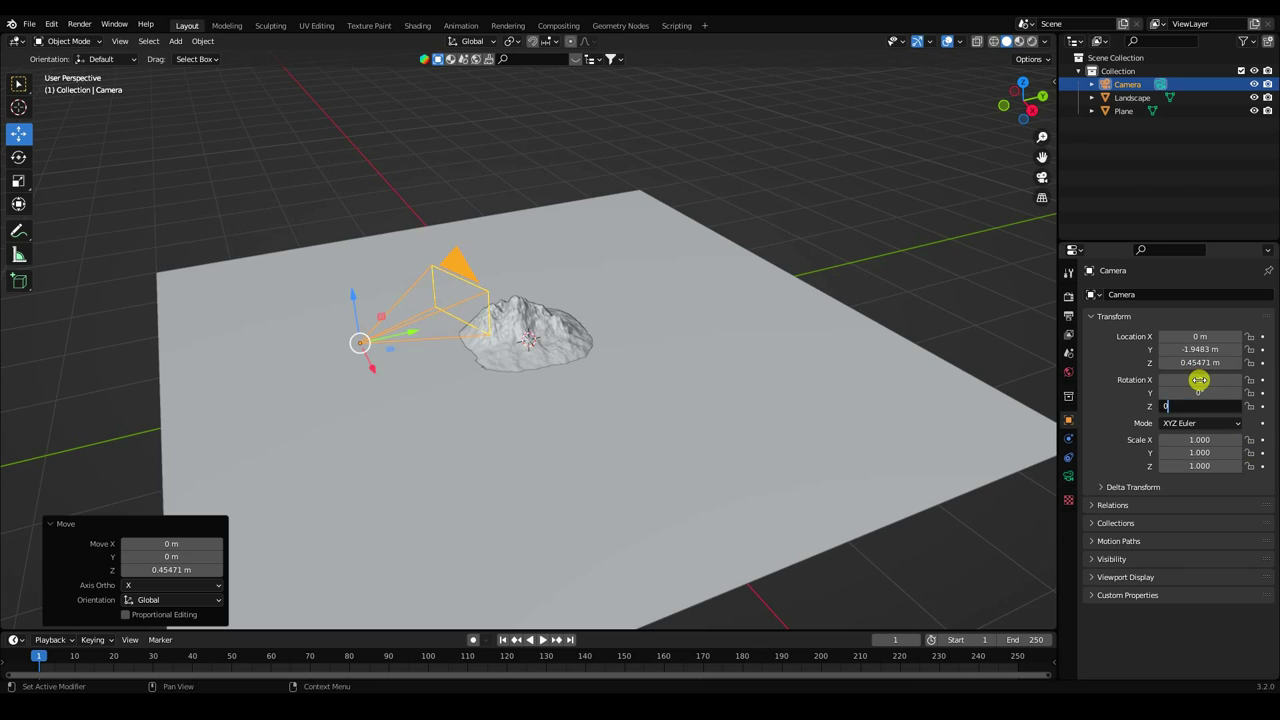
type("0")
key("Return")
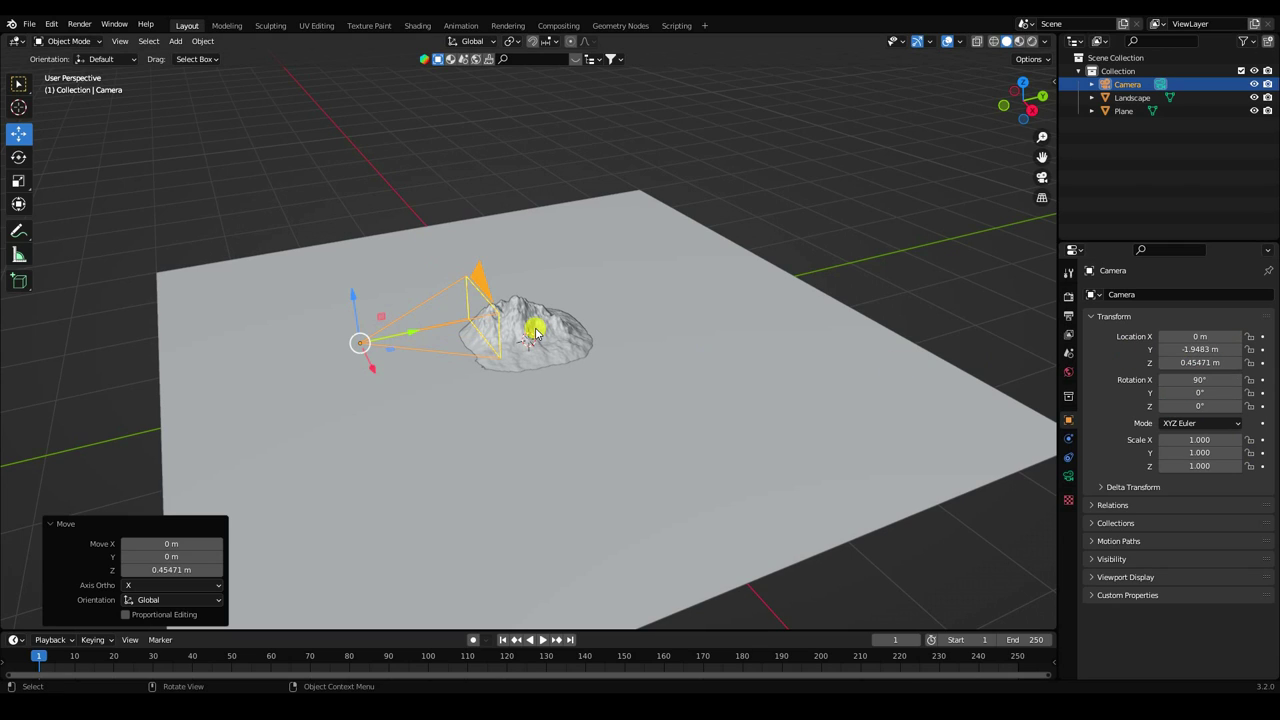
key("KP_0")
Pull the camera farther back and set its focal length to 35 mm.
scroll(518, 358, "down", 2)
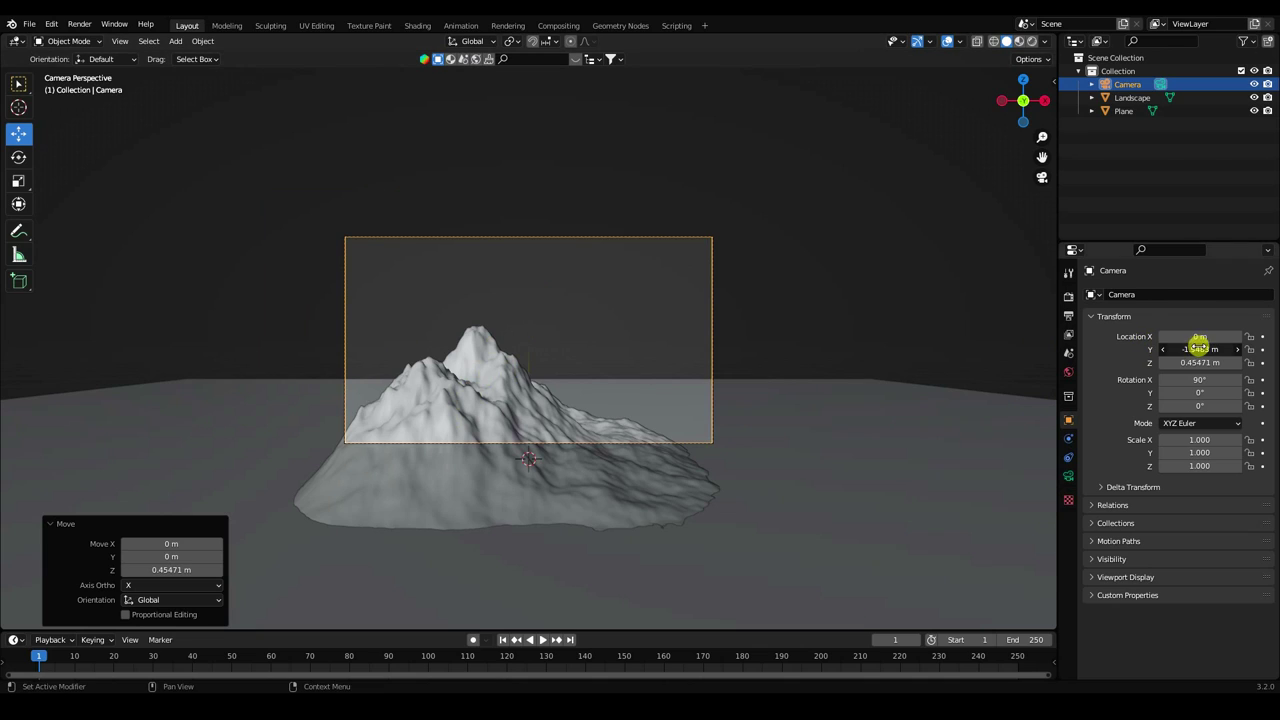
mouse_move(1199, 347)
left_mouse_down()
mouse_move(1058, 364)
mouse_move(1109, 363)
left_mouse_up()
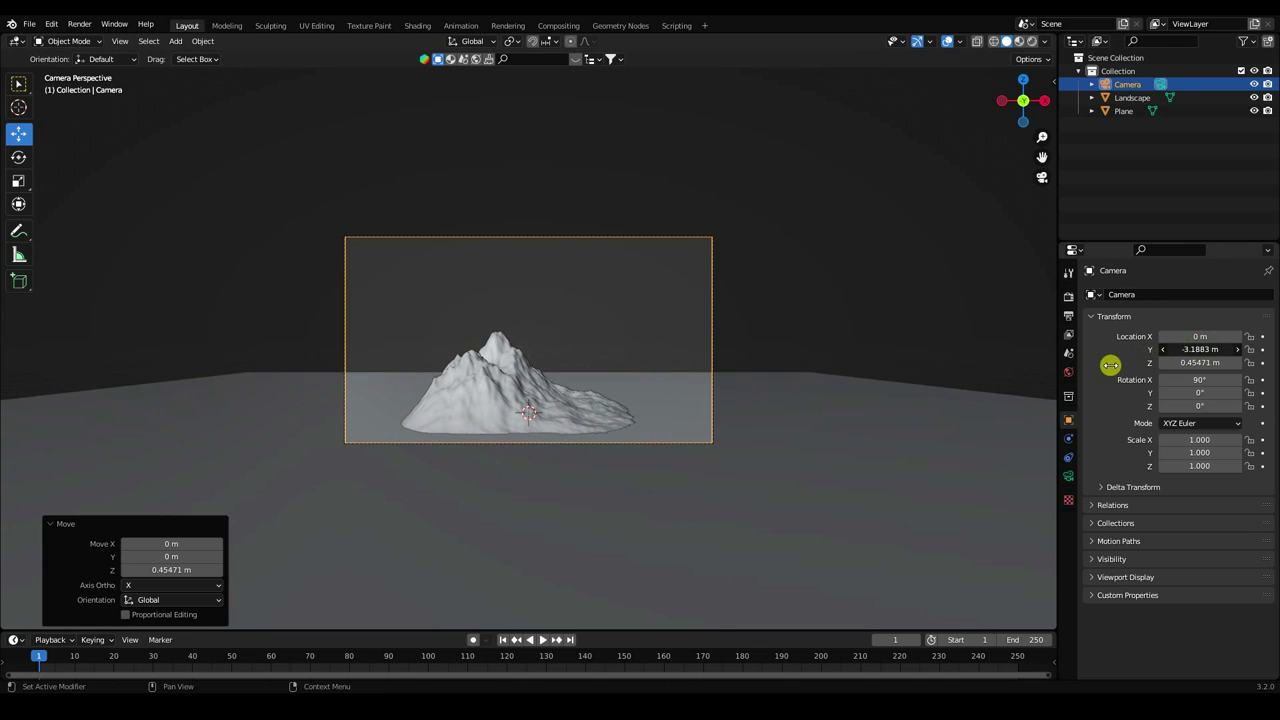
scroll(514, 346, "up", 3)
left_click(1068, 476)
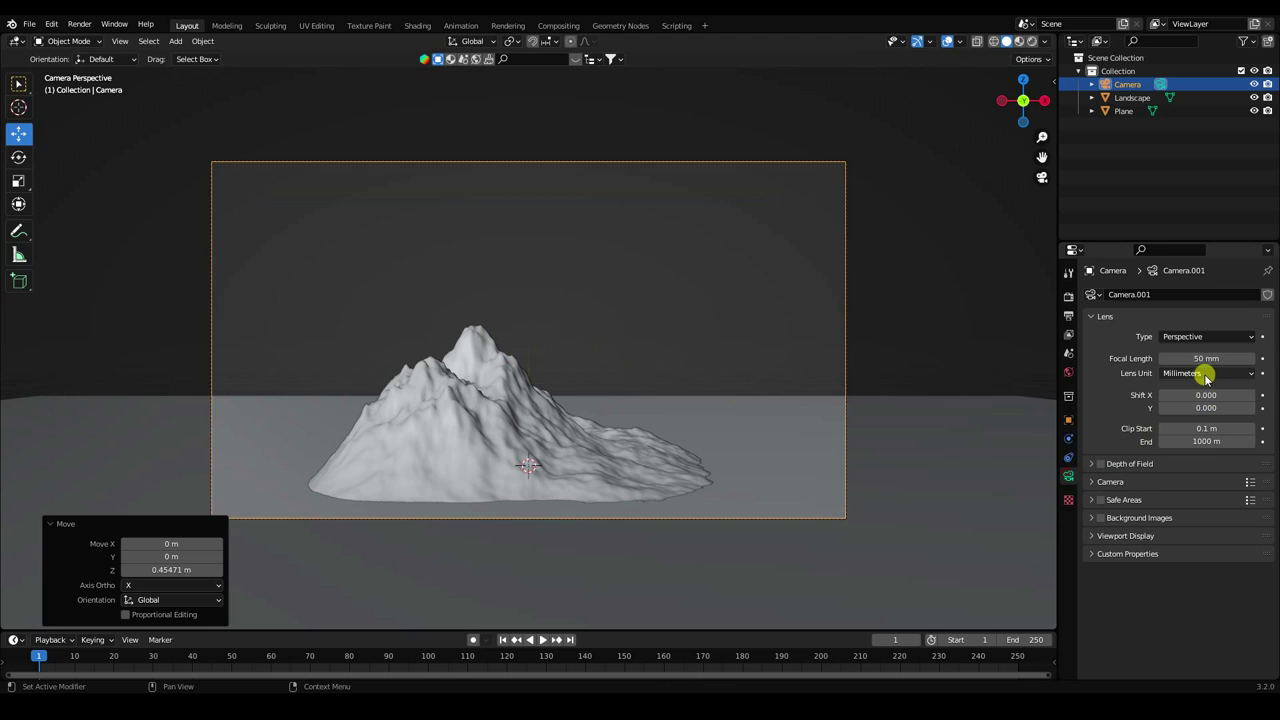
left_click(1204, 358)
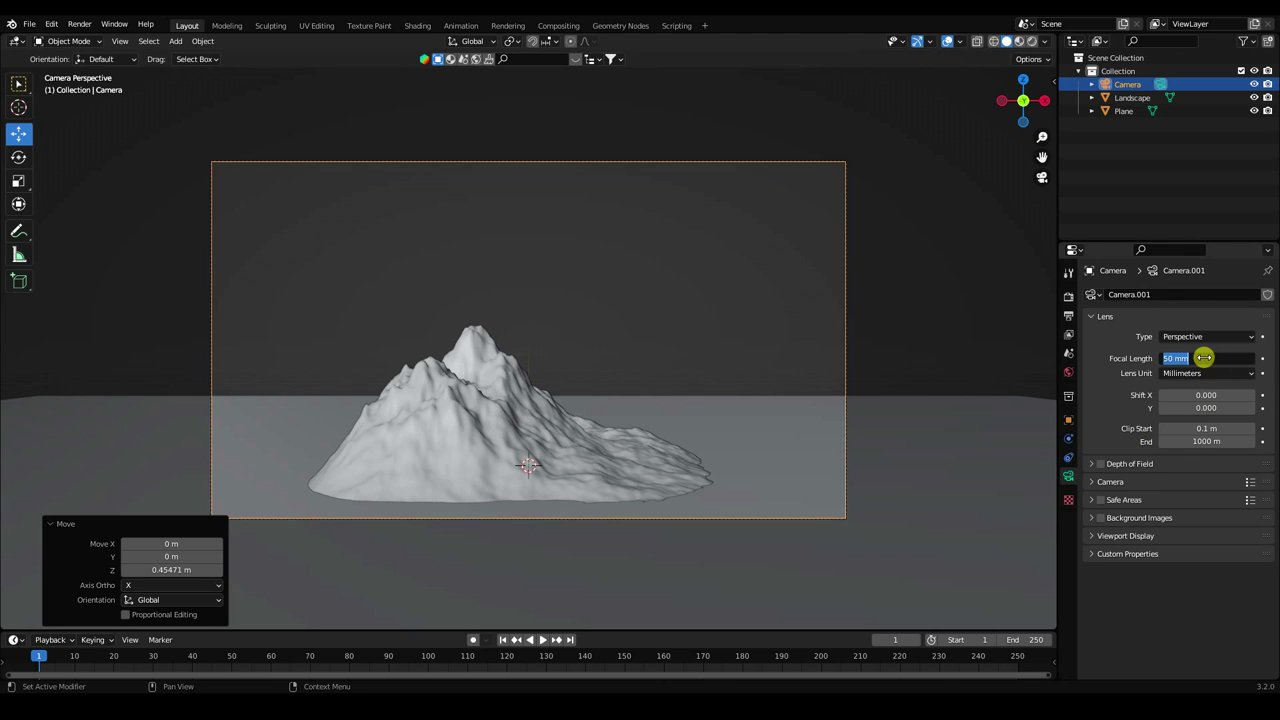
type("350")
key("Return")
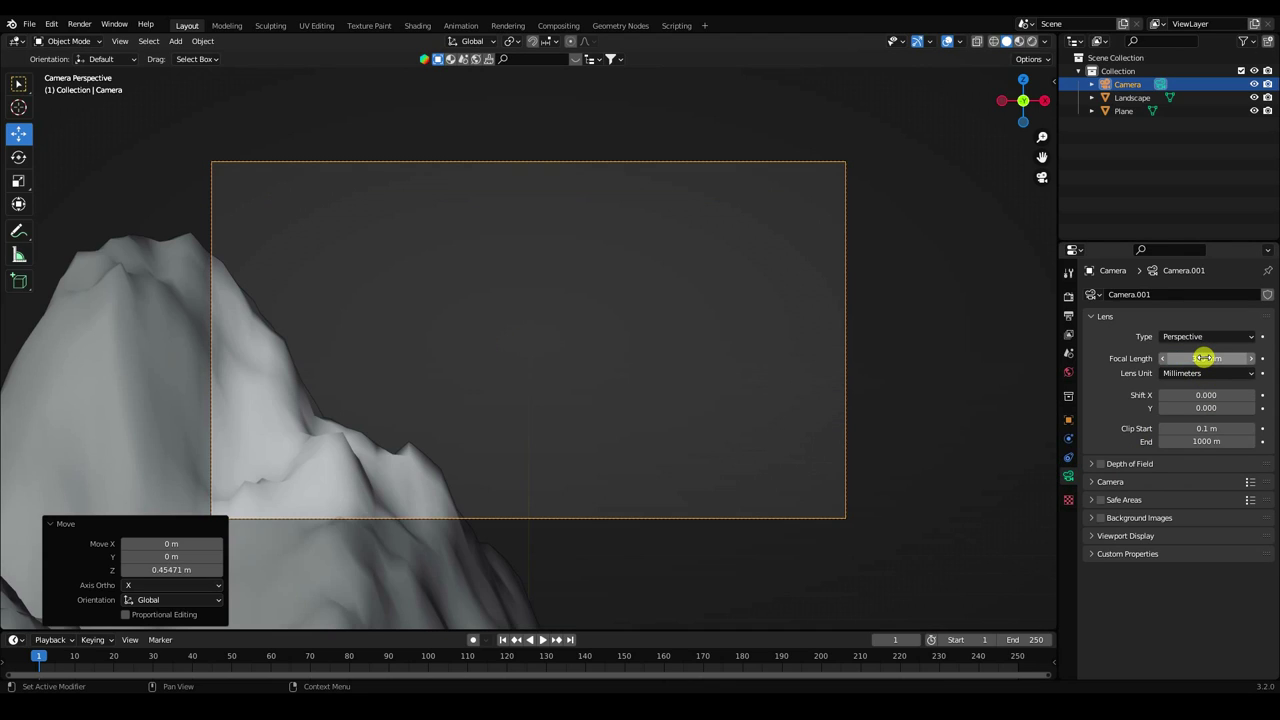
left_click(1204, 358)
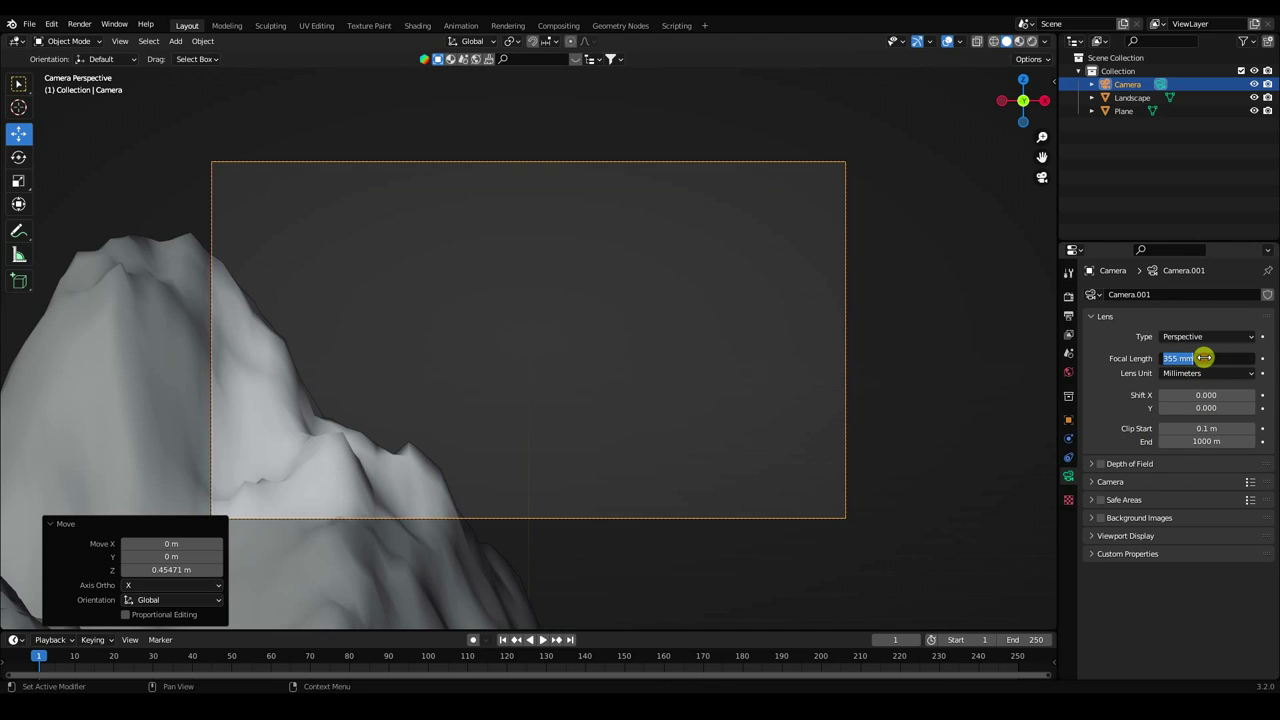
type("5")
key("Return")
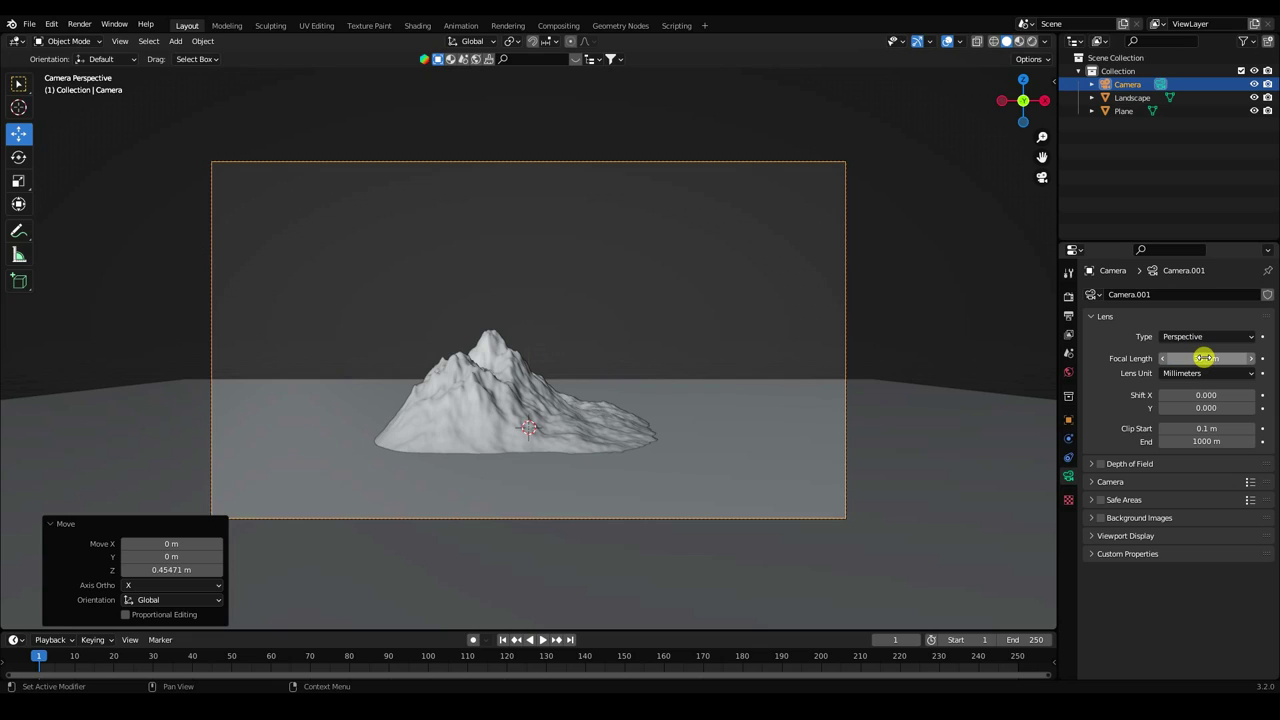
left_click(1068, 417)
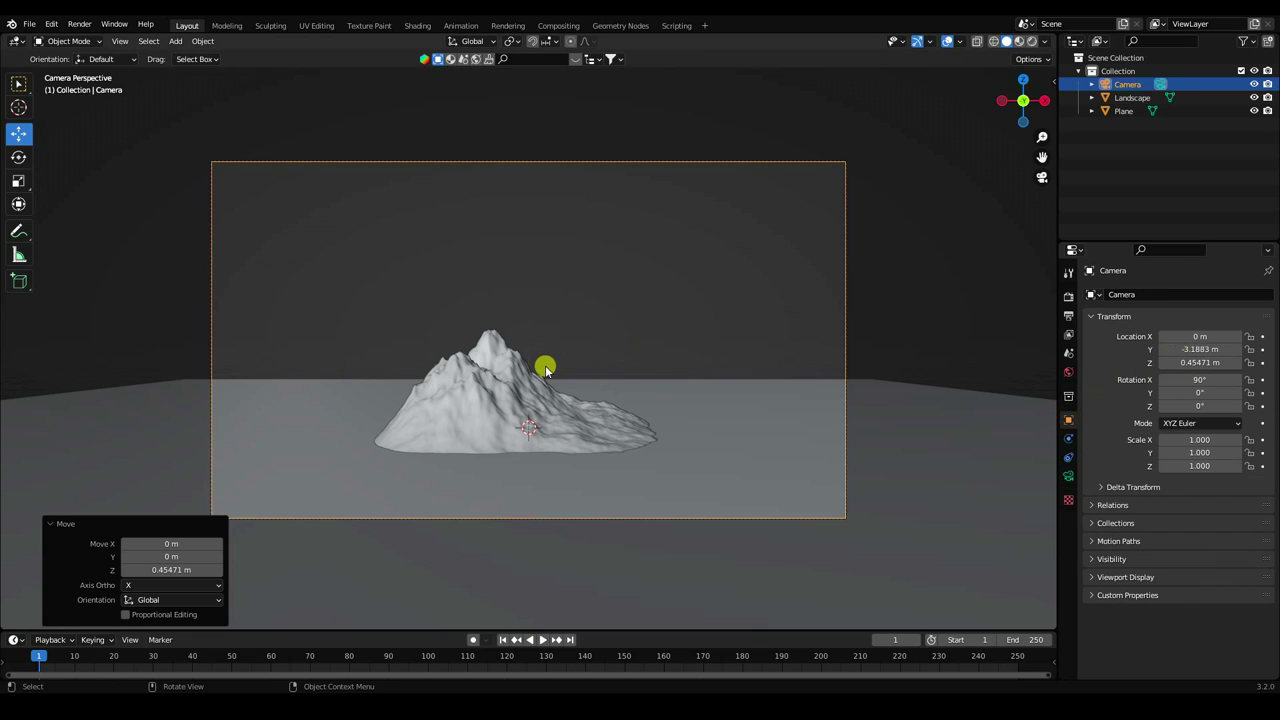
left_click(454, 390)
Move the Landscape to X -0.909, shade it smooth, and rotate it -11.7° on Z.
left_click(519, 408)
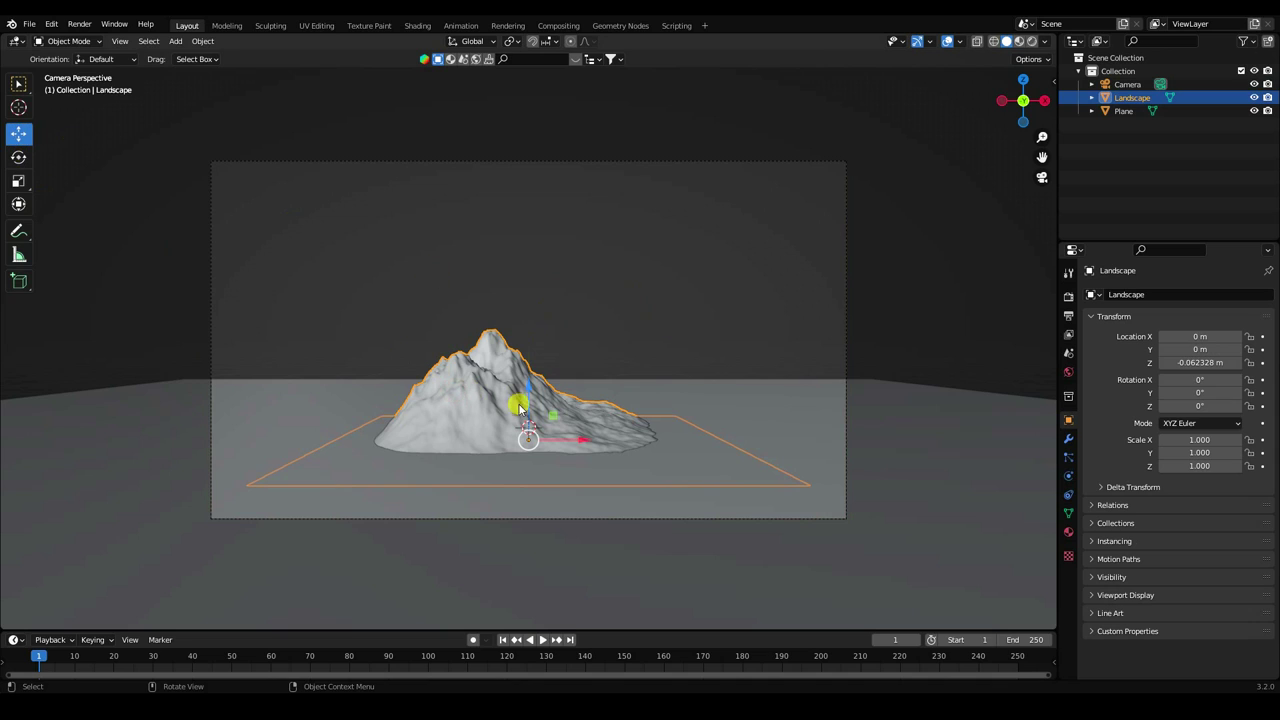
left_click_drag(576, 446, 325, 393)
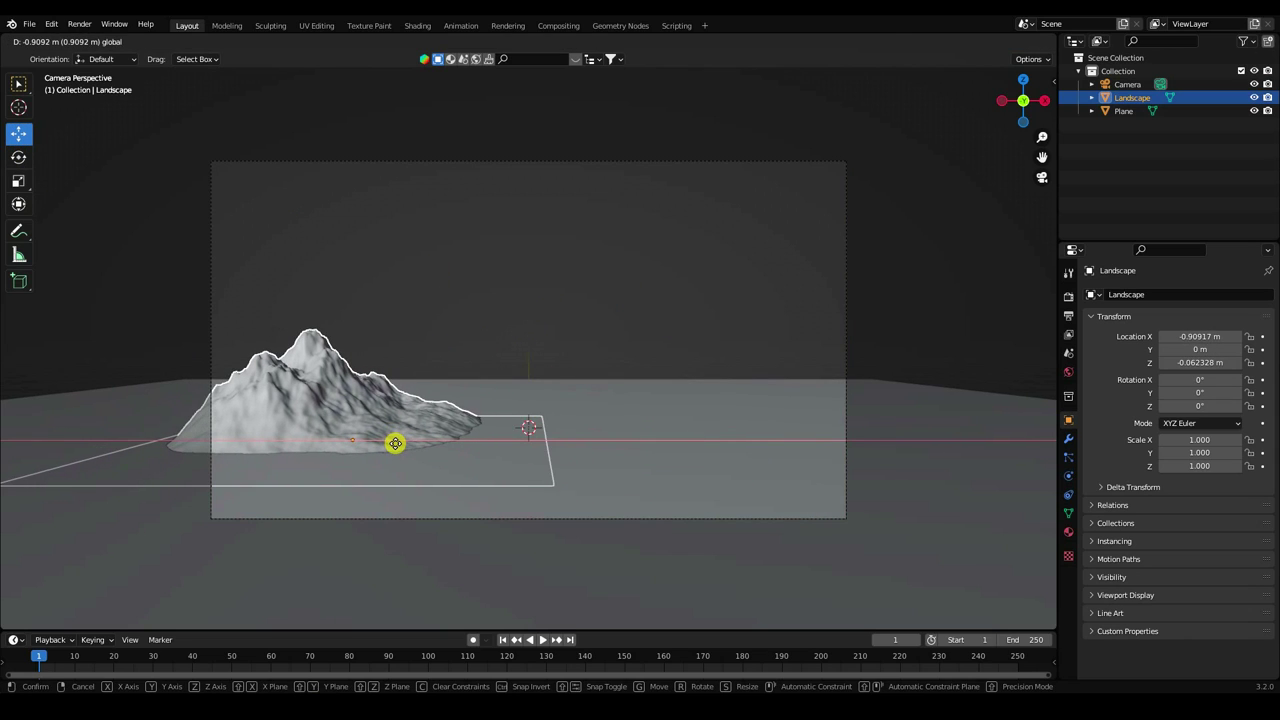
right_click(310, 374)
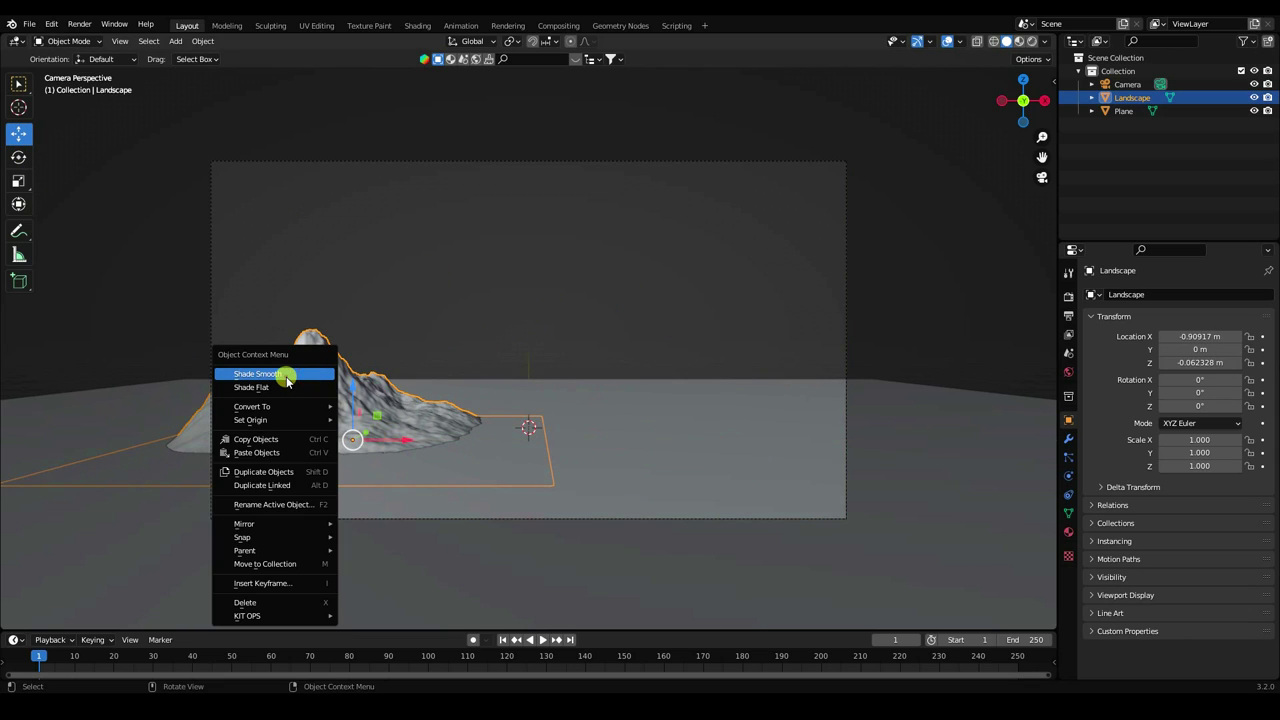
left_click(287, 376)
left_click(18, 157)
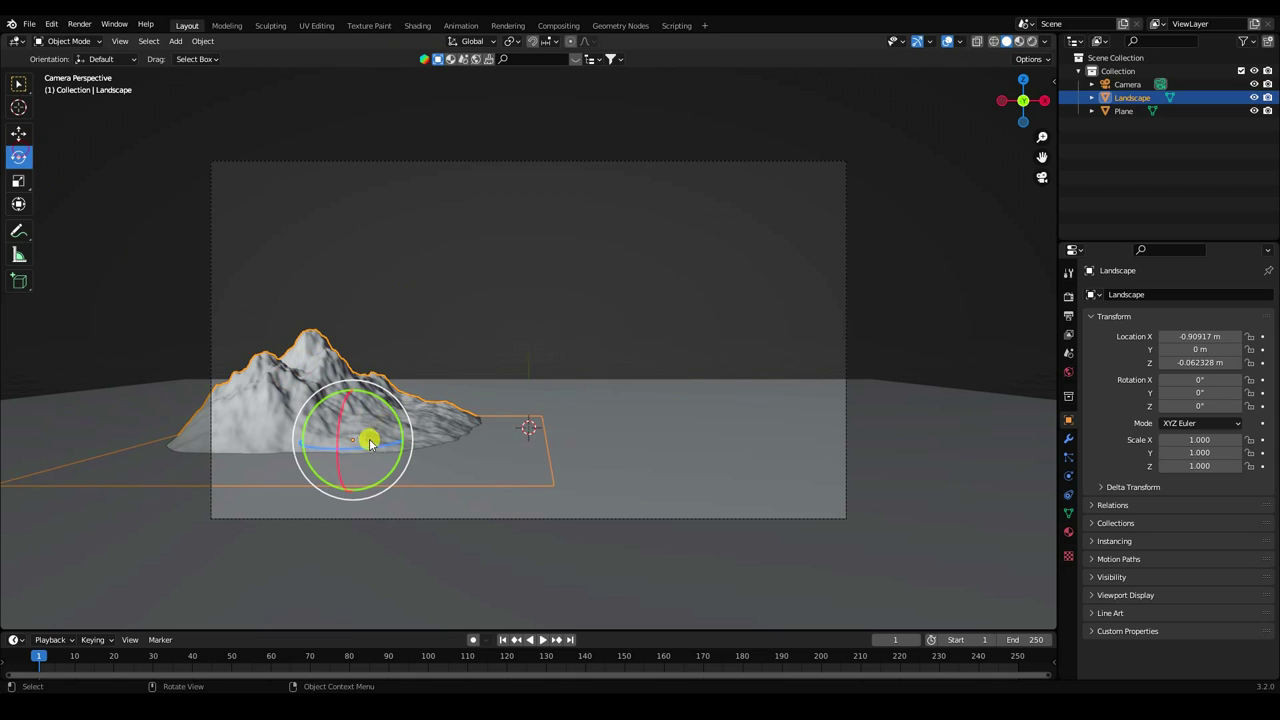
left_click_drag(369, 443, 358, 455)
Copy and paste the Landscape, sliding the copy right along X.
key("shift+space")
key("g")
scroll(300, 370, "up", 2)
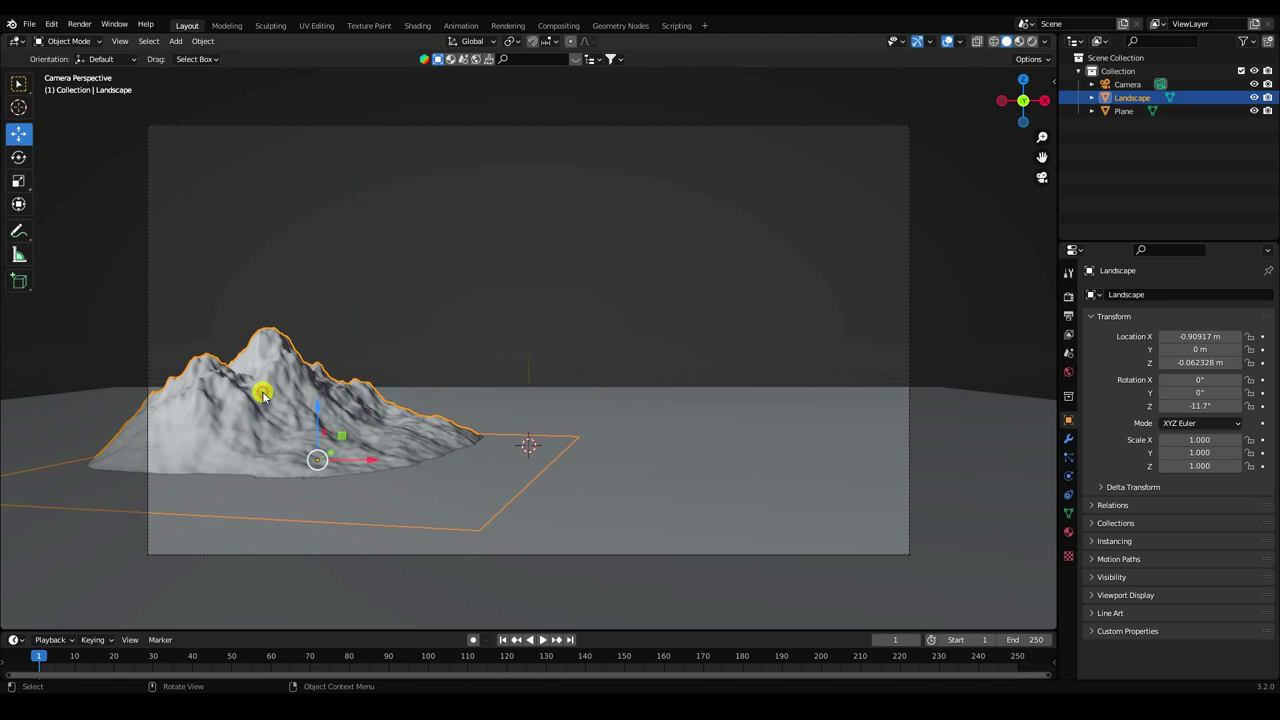
key("ctrl+c")
key("ctrl+v")
key("g")
key("x")
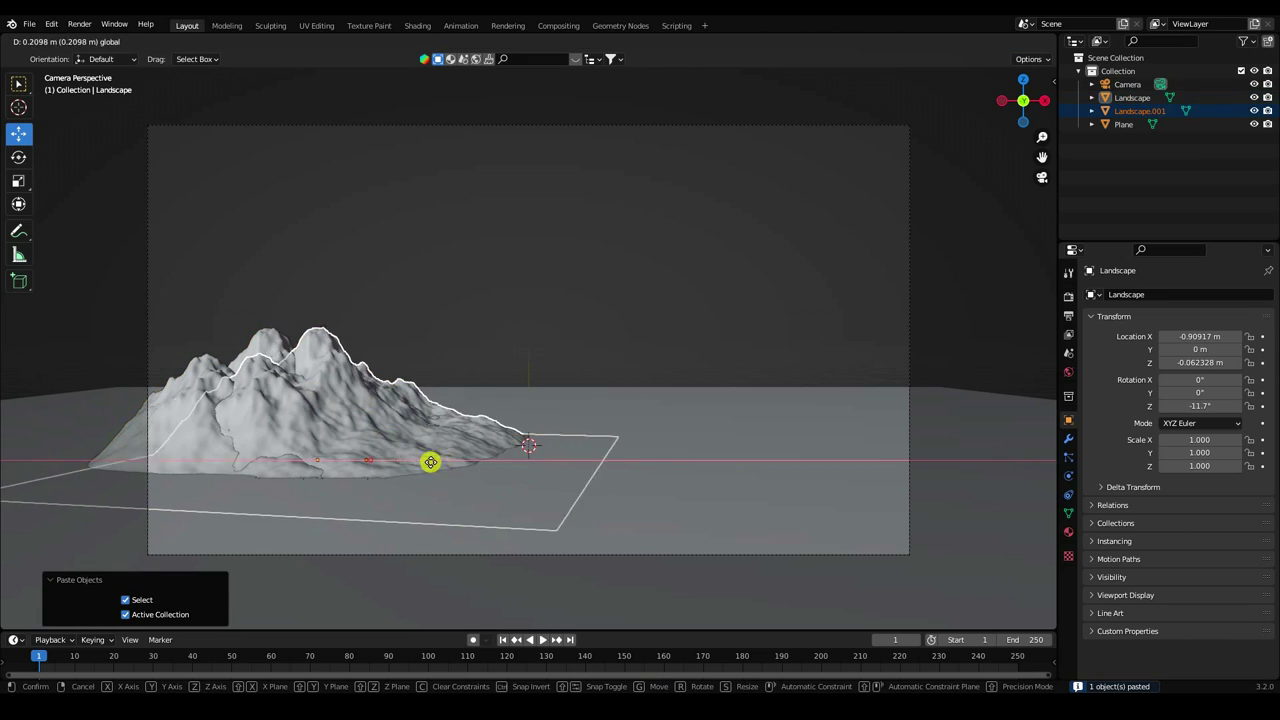
left_click(886, 486)
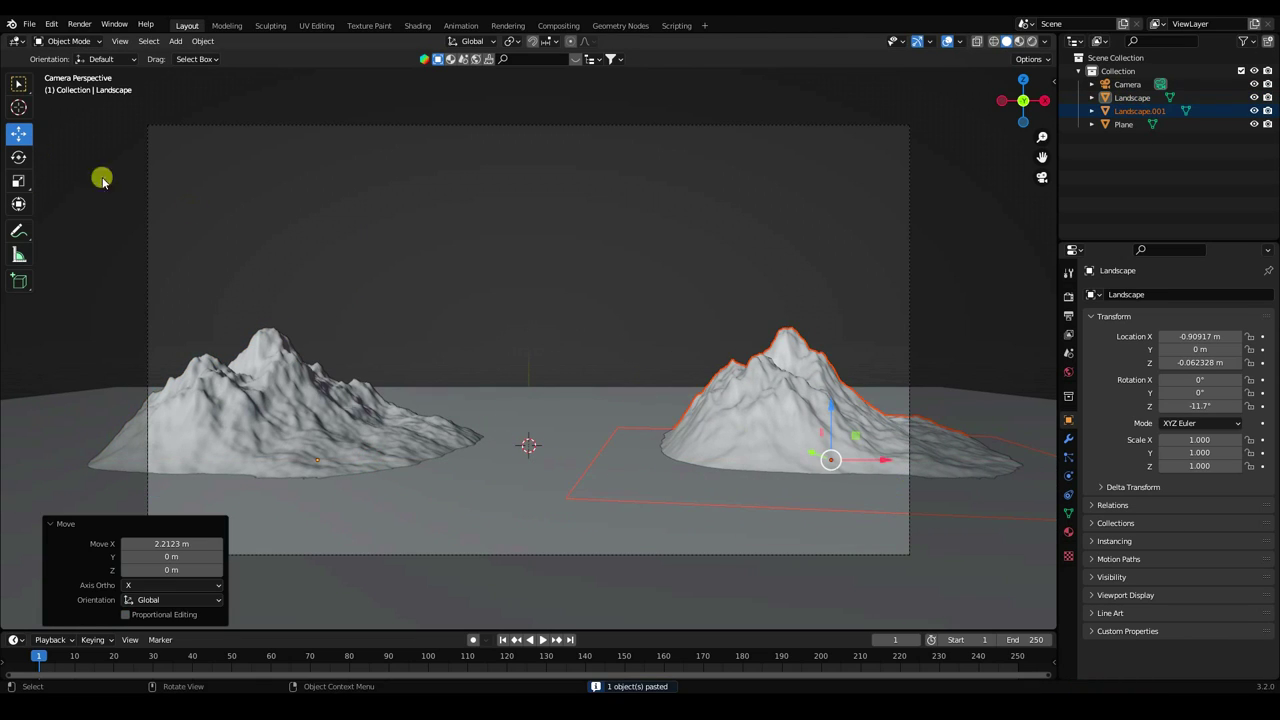
Rotate Landscape.001 to -143° on Z and flatten it to Z scale 0.661.
left_click(18, 157)
left_click_drag(857, 466, 808, 477)
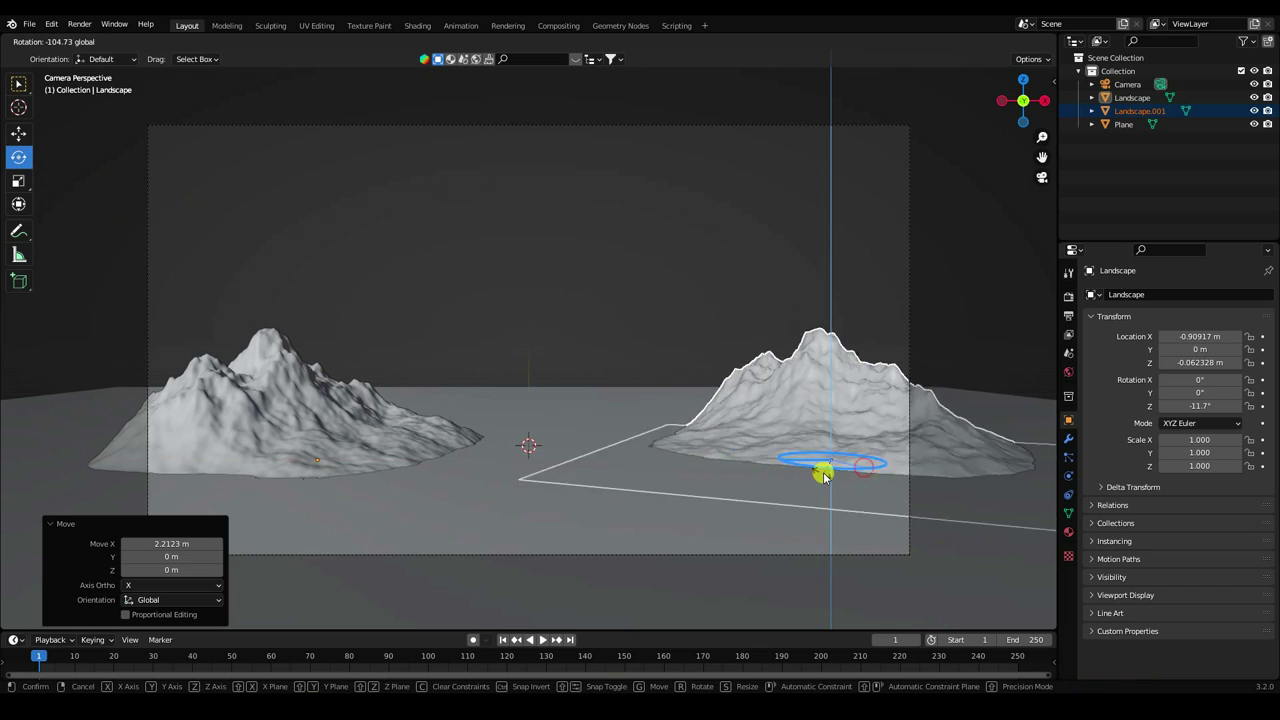
left_click(590, 402)
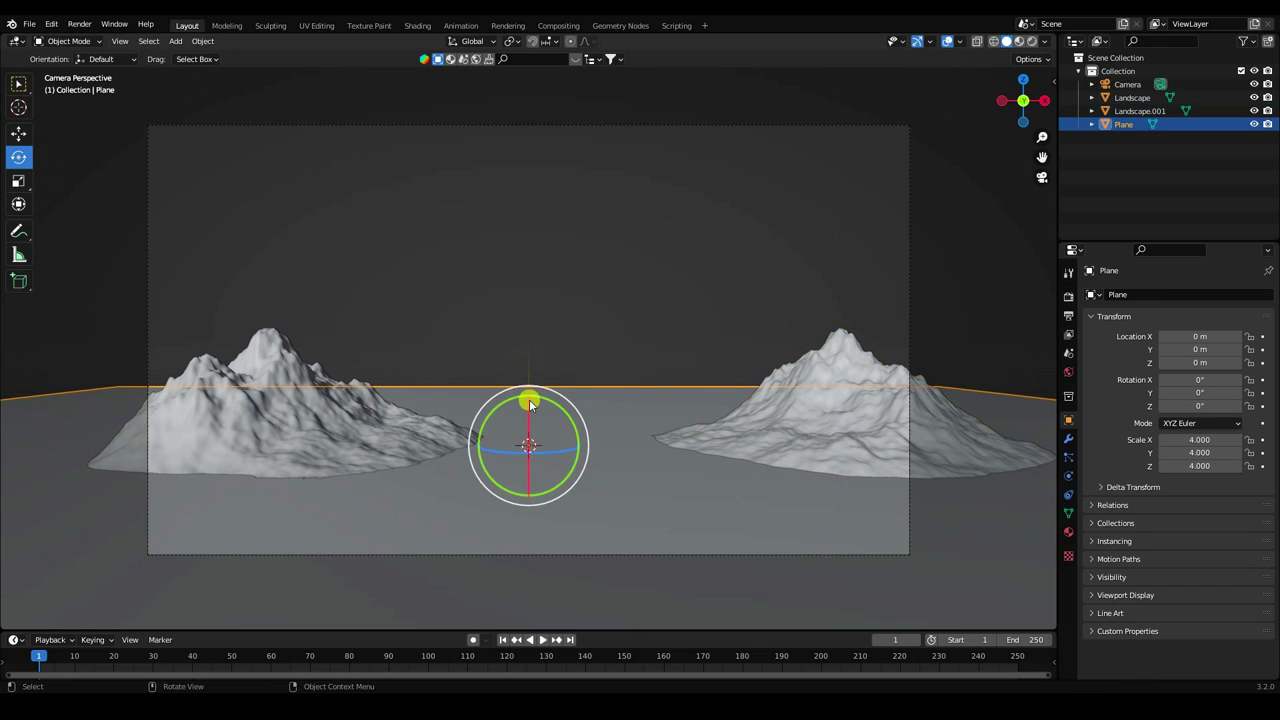
left_click(818, 403)
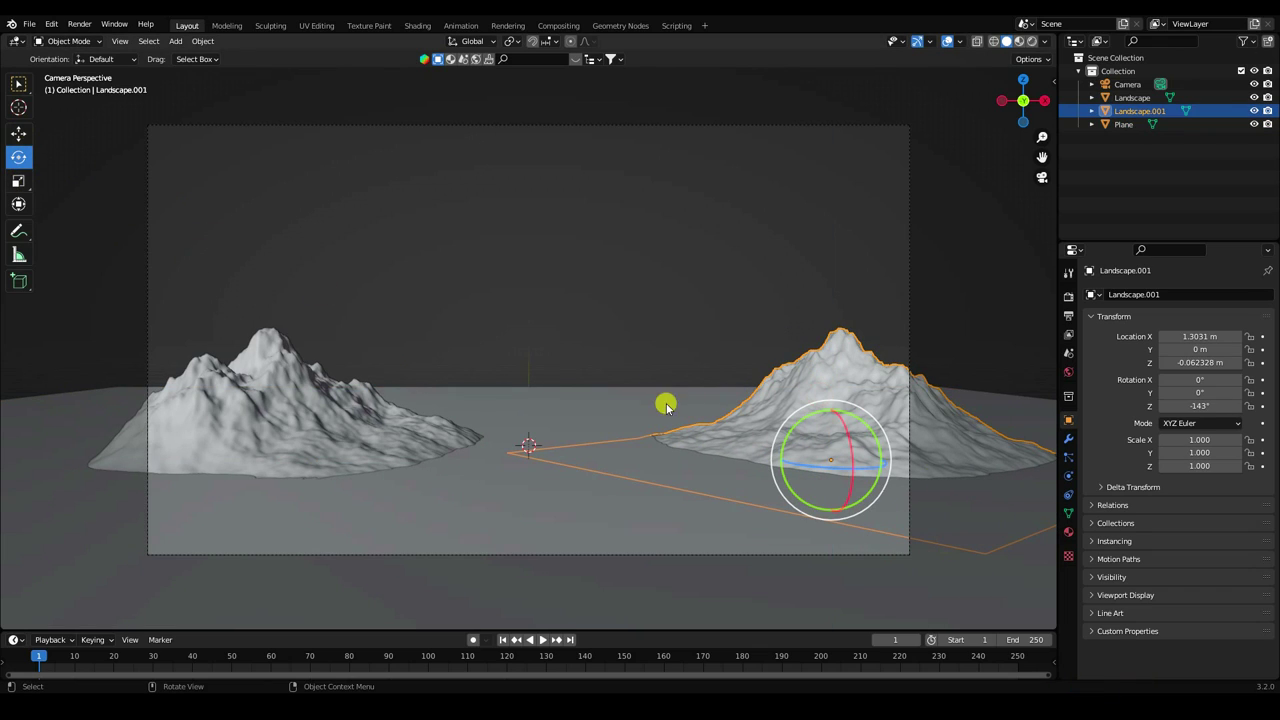
left_click(15, 180)
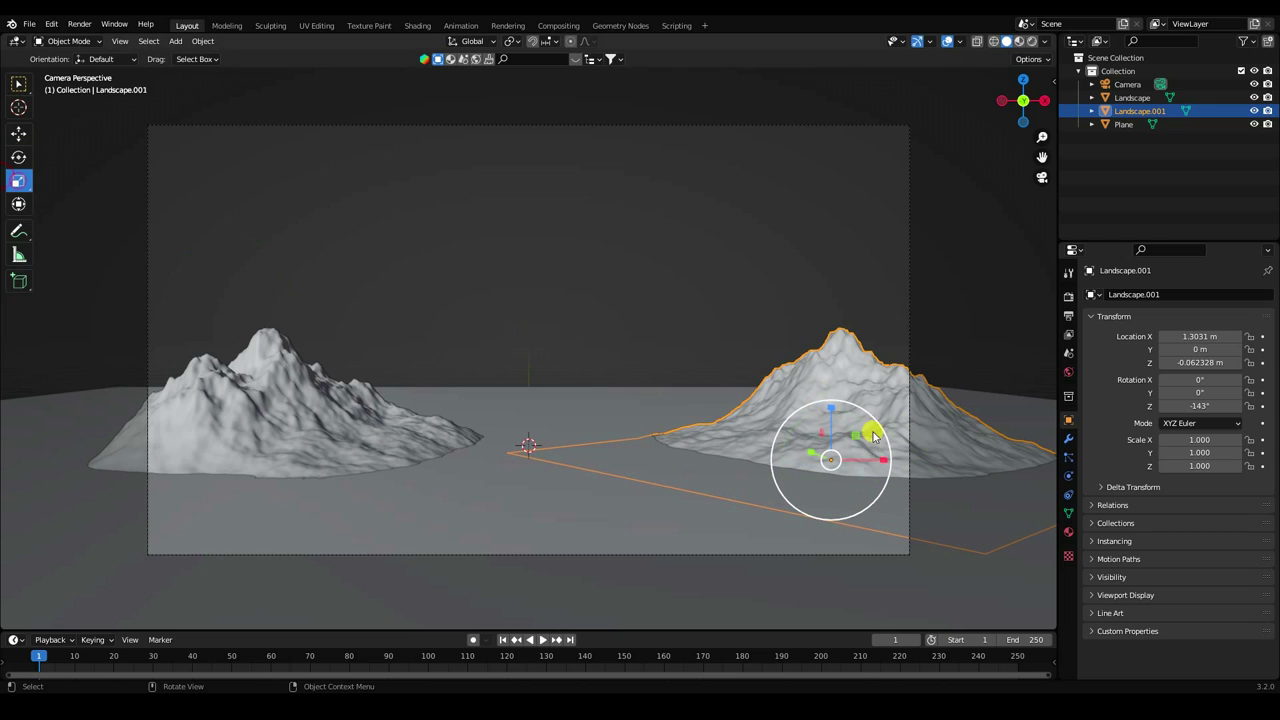
mouse_move(830, 410)
left_mouse_down()
mouse_move(836, 443)
mouse_move(837, 428)
left_mouse_up()
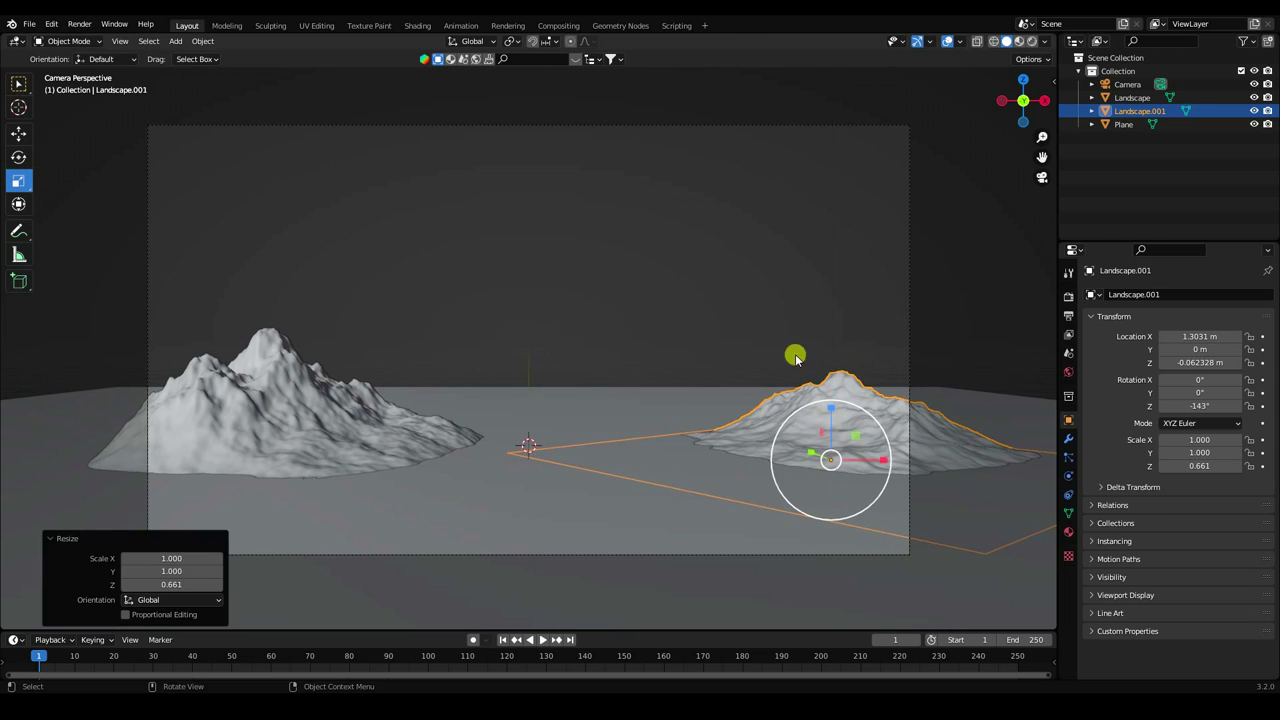
left_click(528, 291)
Add a new Landscape terrain and raise its random seed to 137.
left_click(175, 41)
mouse_move(195, 56)
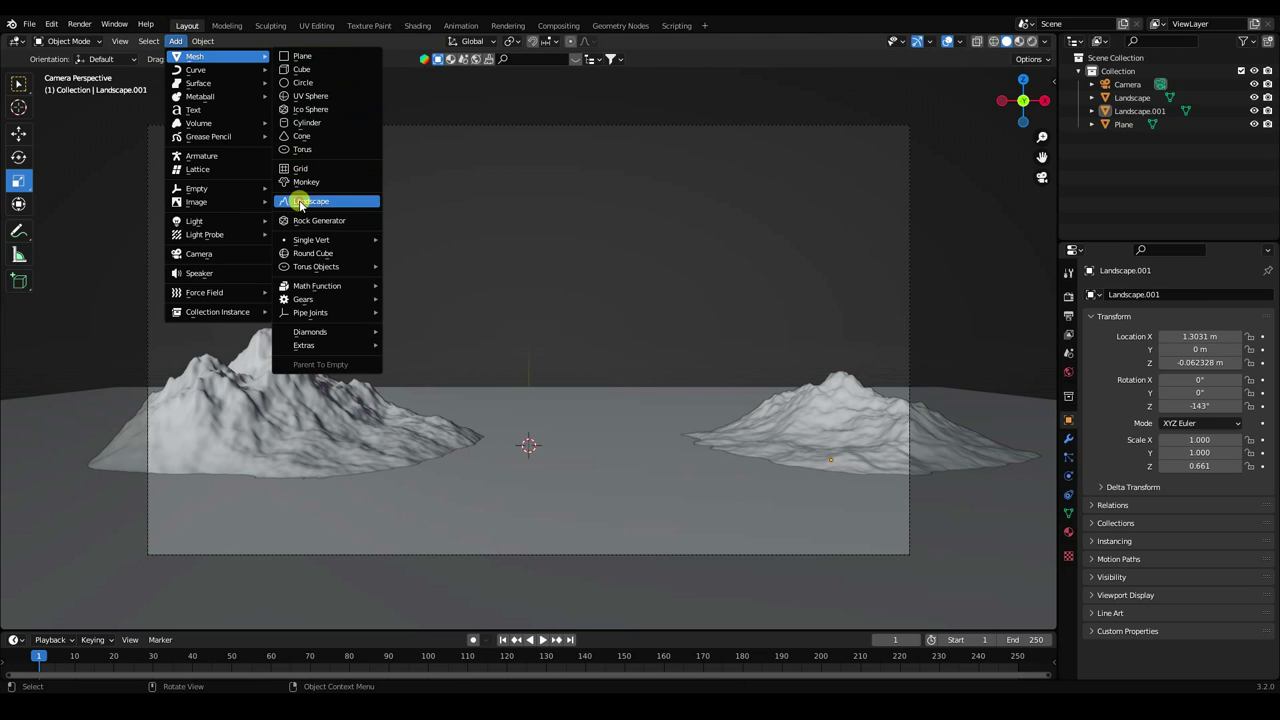
left_click(299, 204)
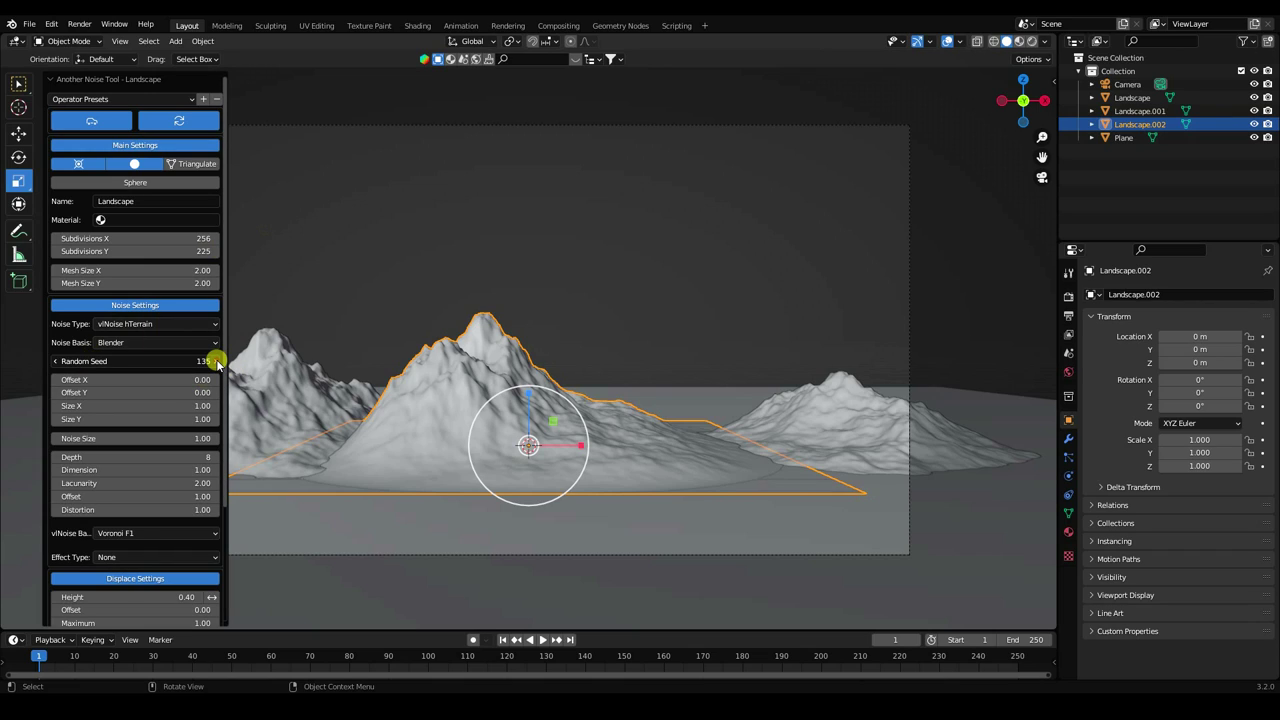
left_click(216, 362)
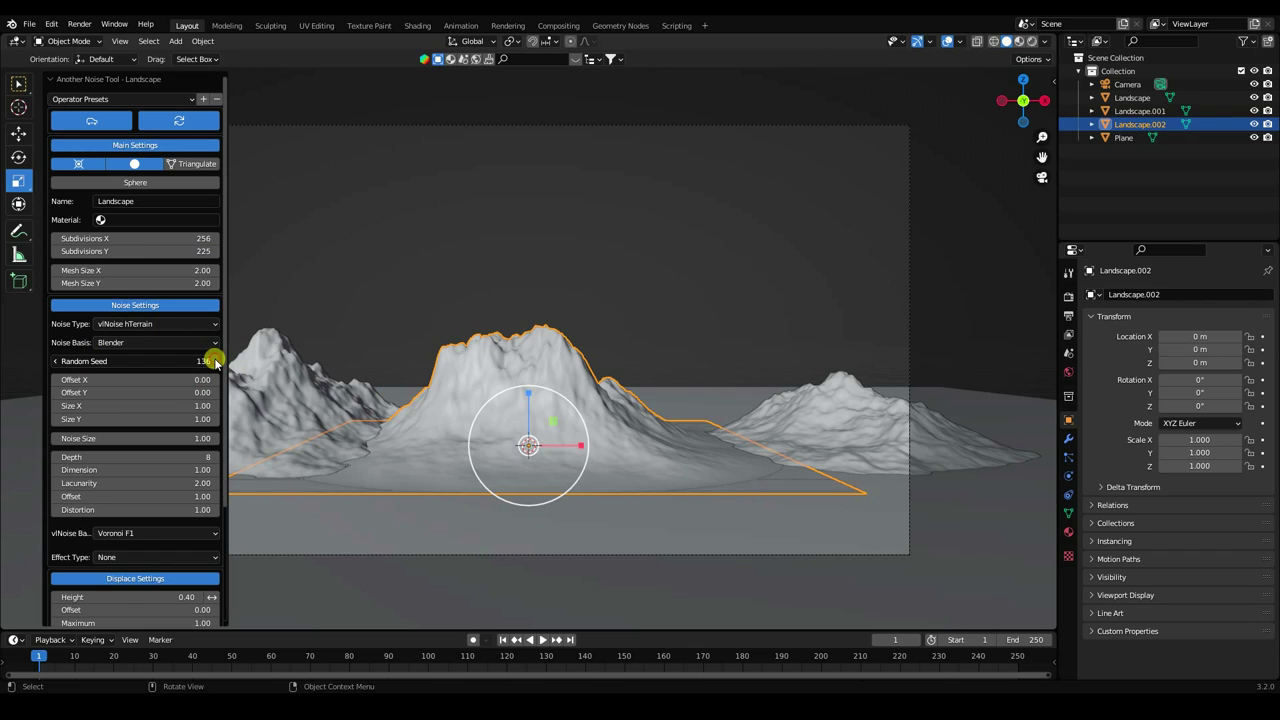
left_click(216, 362)
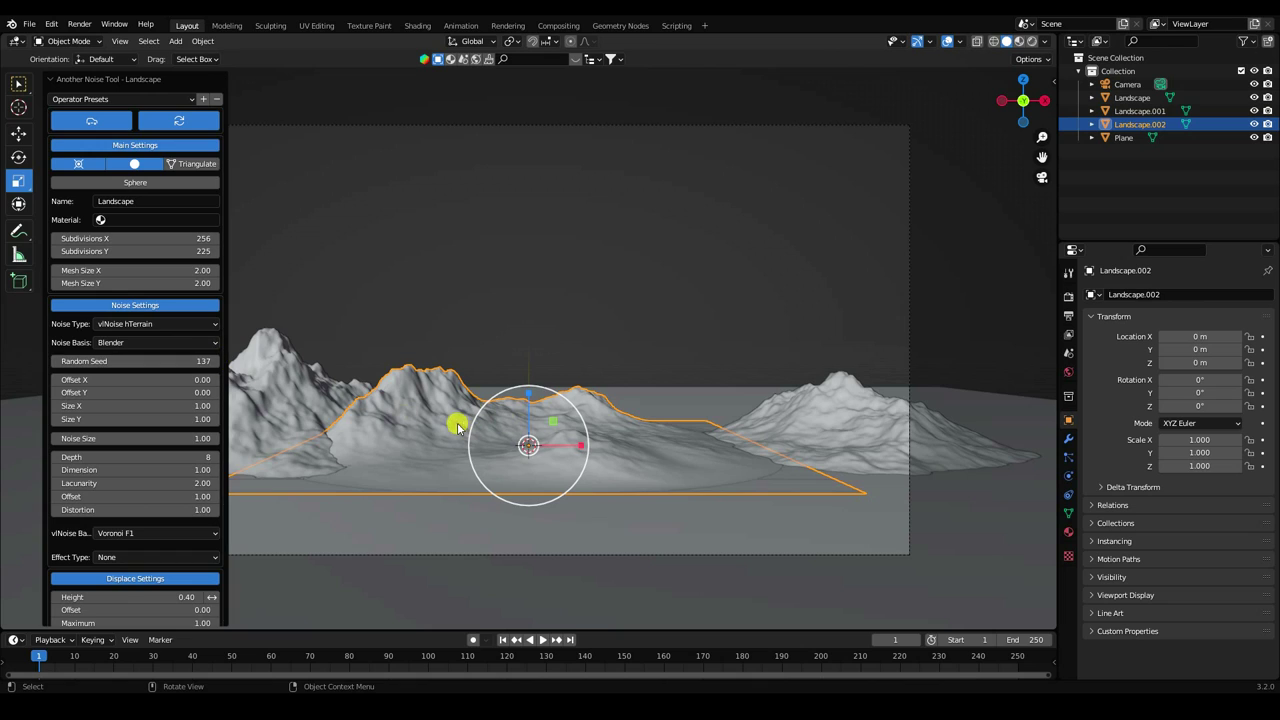
Lower Landscape.002, stretch it taller, and move it back to Y 1.0687 m.
left_click(18, 133)
left_click(490, 314)
mouse_move(490, 314)
middle_mouse_down()
mouse_move(557, 400)
mouse_move(443, 437)
middle_mouse_up()
left_click(456, 436)
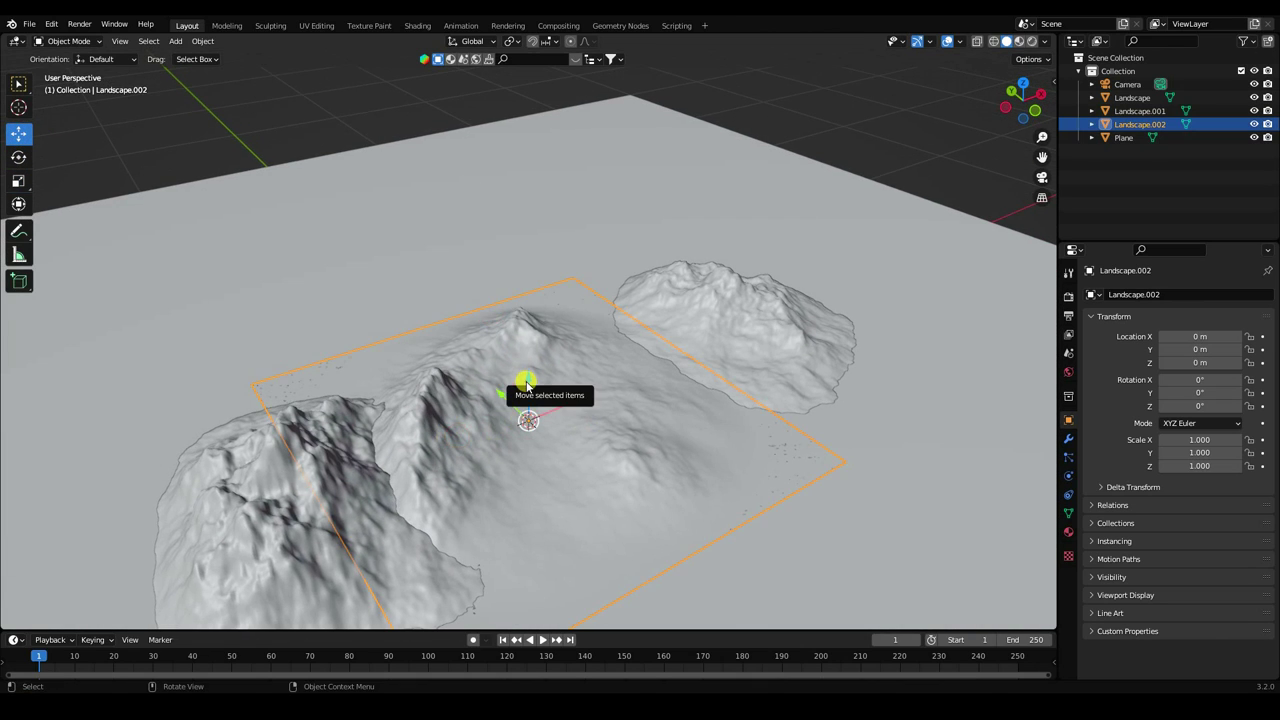
left_click_drag(529, 390, 529, 370)
left_click(19, 179)
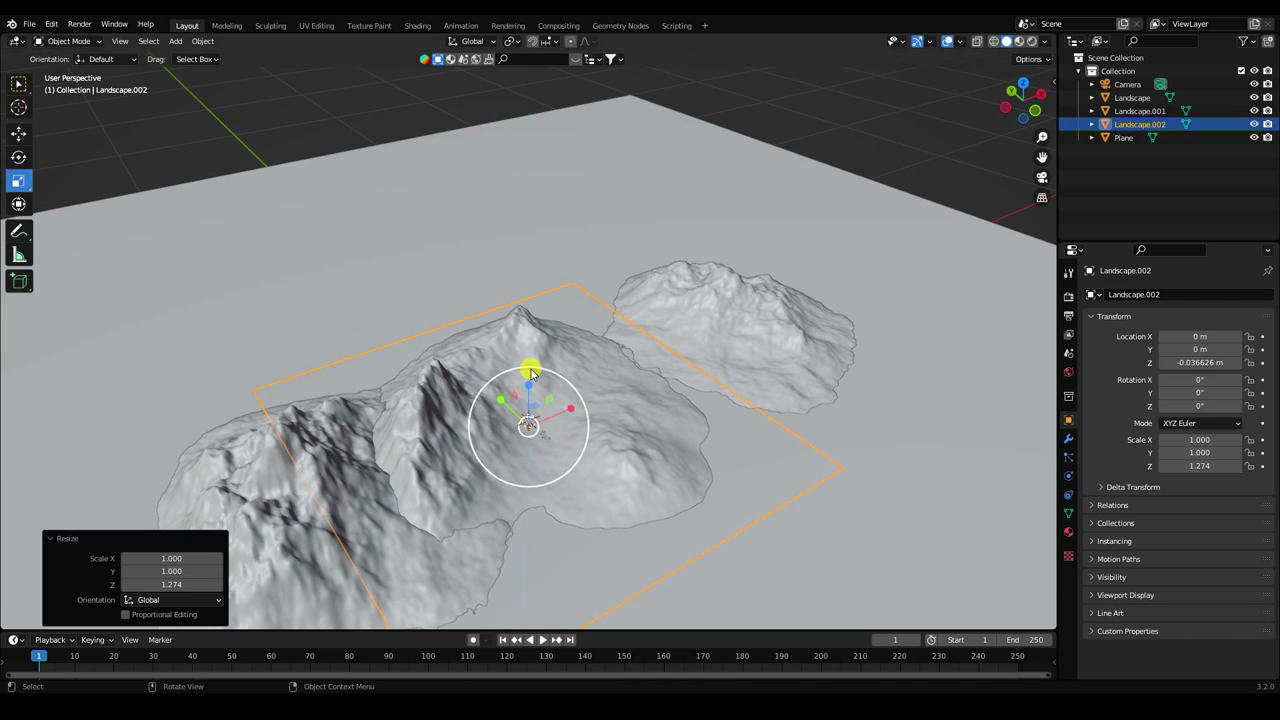
left_click(18, 133)
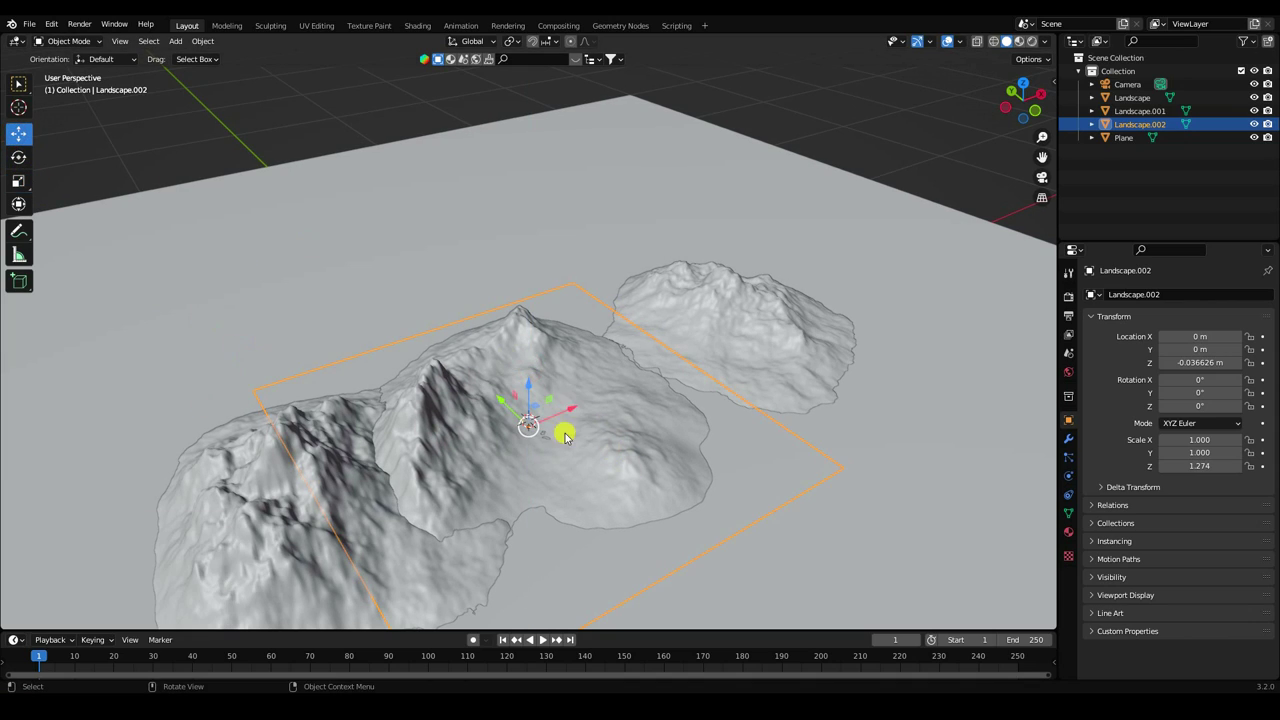
mouse_move(550, 411)
middle_mouse_down()
mouse_move(580, 477)
mouse_move(531, 360)
middle_mouse_up()
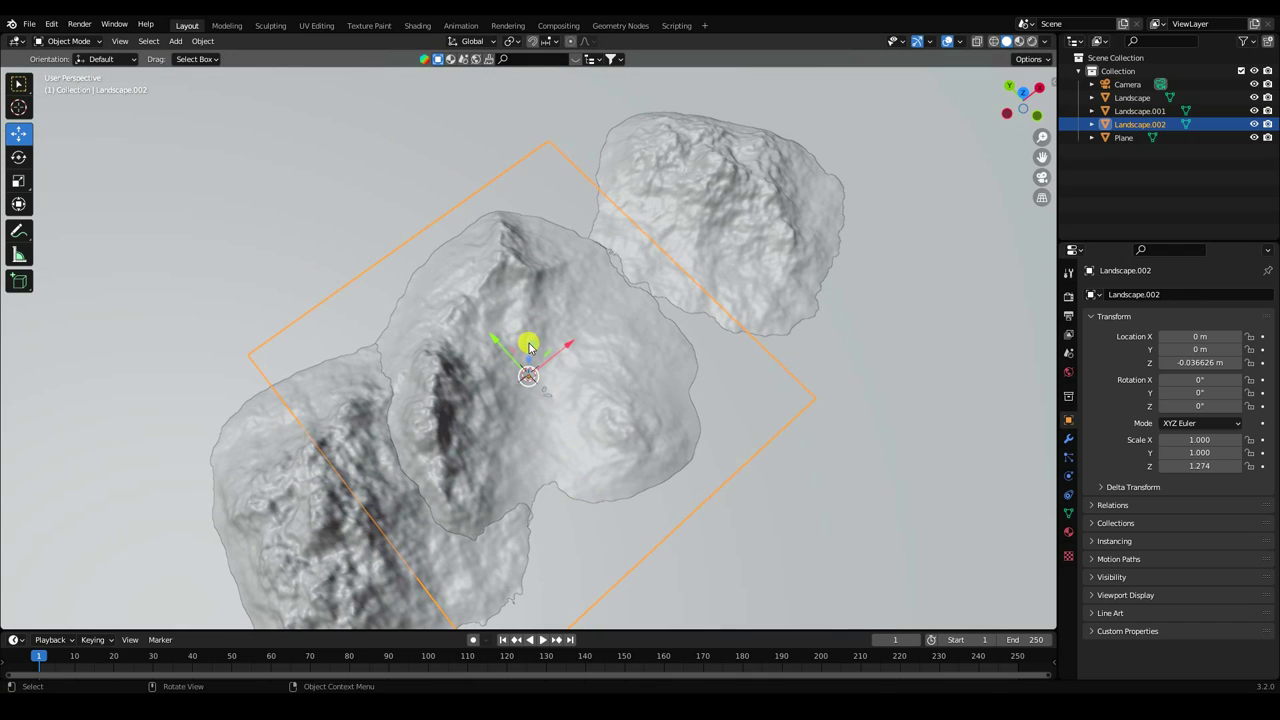
left_click_drag(529, 346, 434, 391)
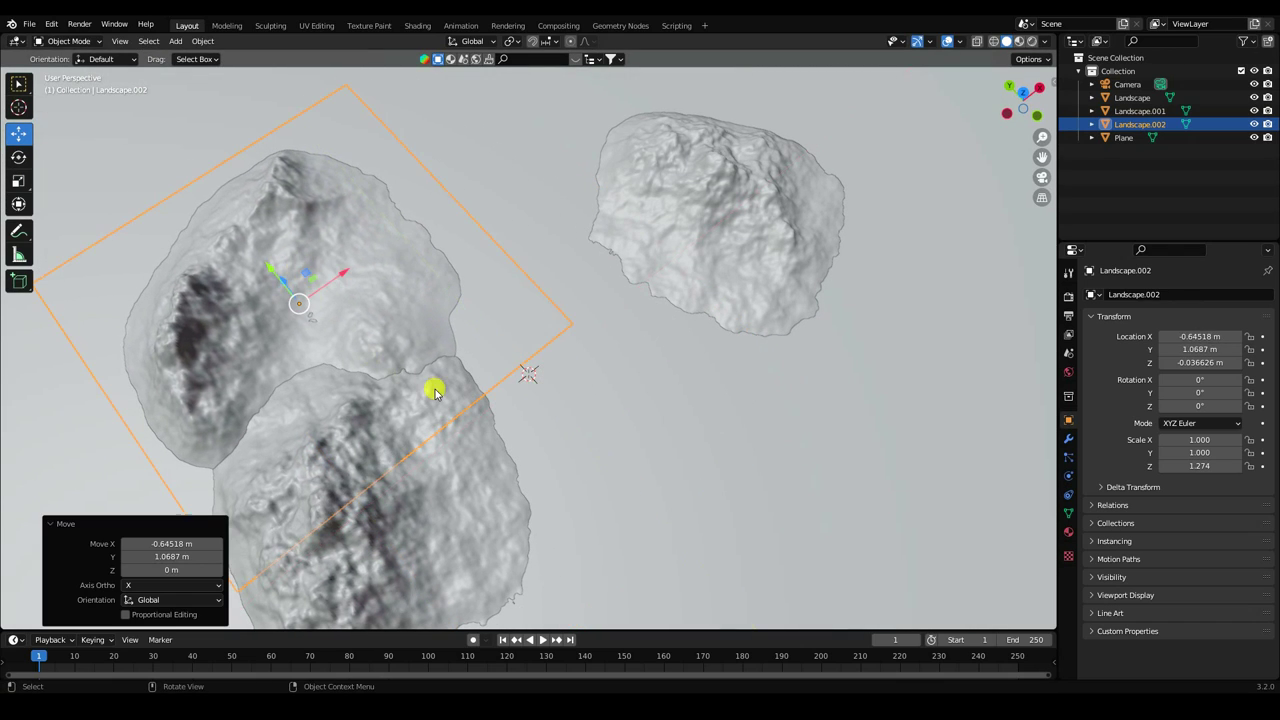
key("KP_0")
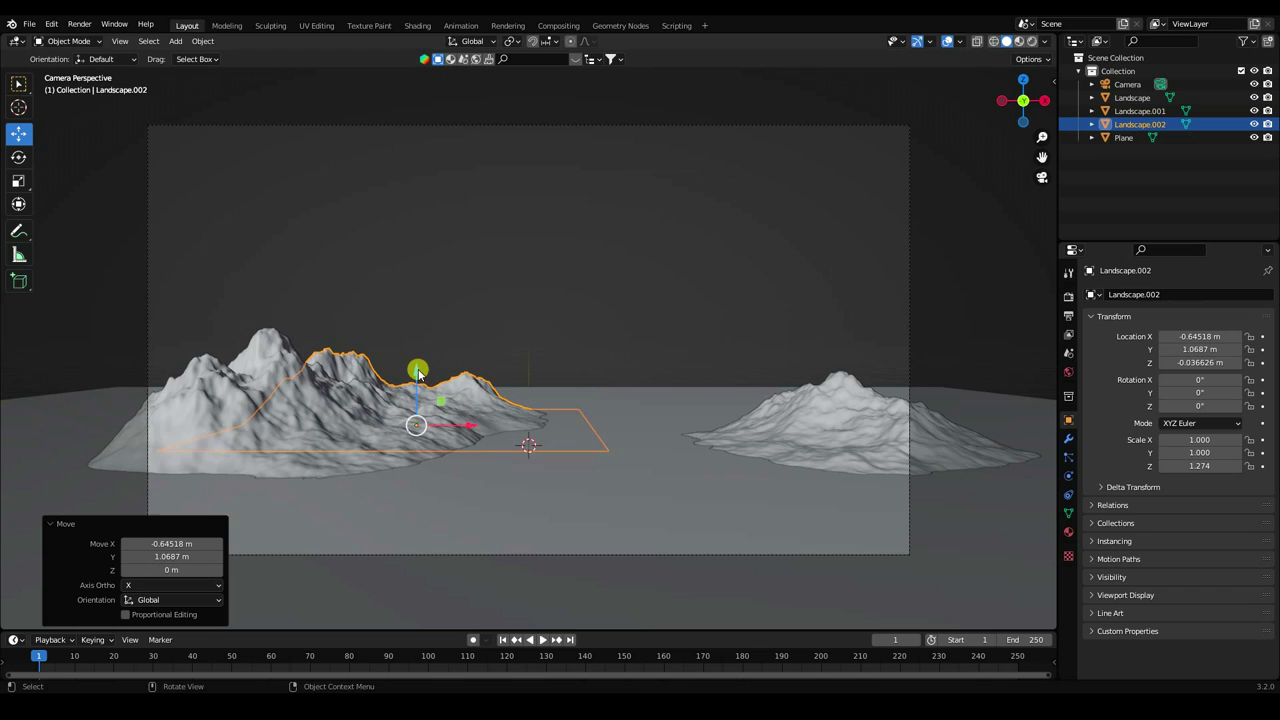
left_click_drag(418, 373, 421, 255)
Stretch Landscape.002 to Z scale 3.049, lower it, and turn it slightly around Z.
left_click(18, 180)
left_click(18, 133)
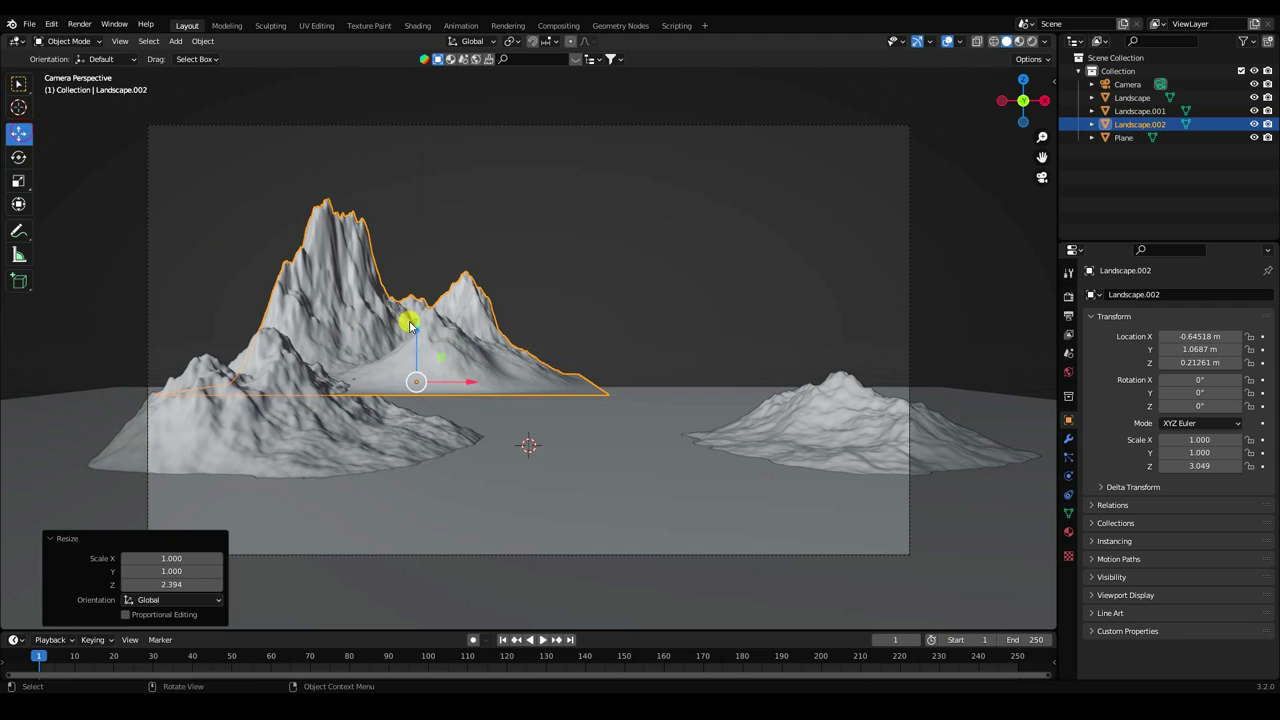
left_click_drag(410, 325, 421, 385)
left_click(421, 383)
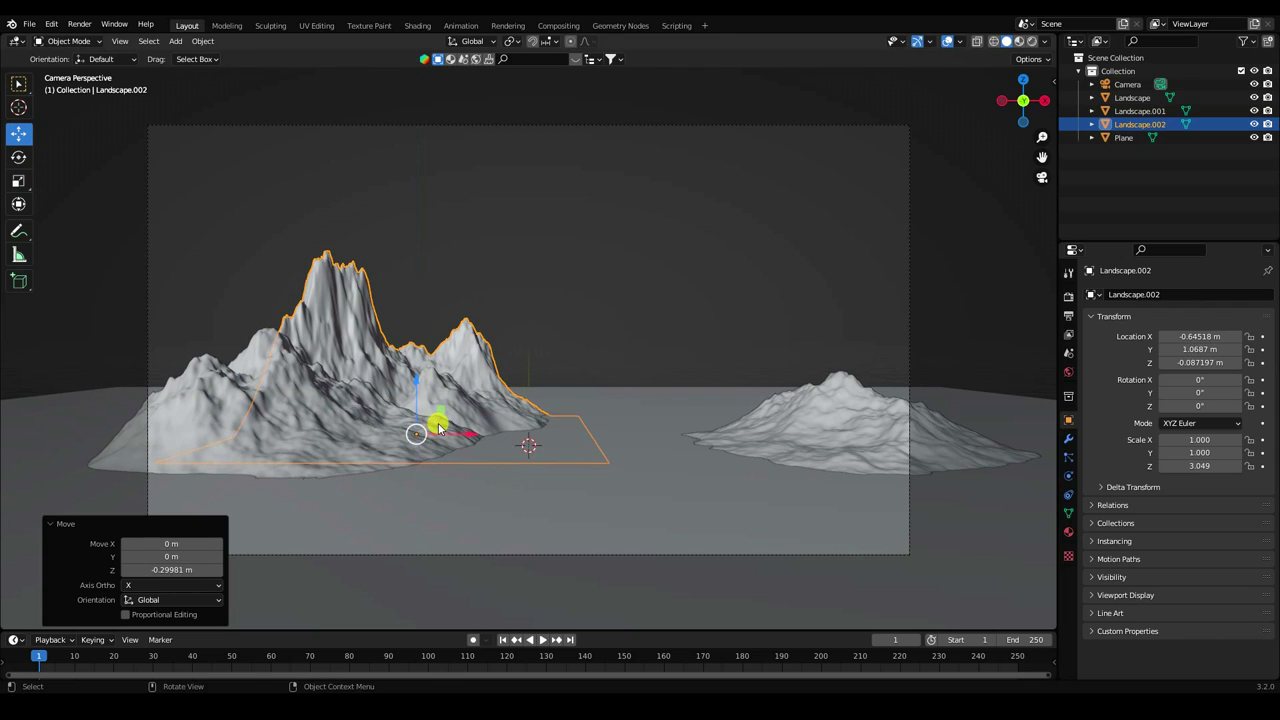
left_click(18, 157)
left_click_drag(443, 437, 423, 443)
left_click(450, 400)
left_click(460, 272)
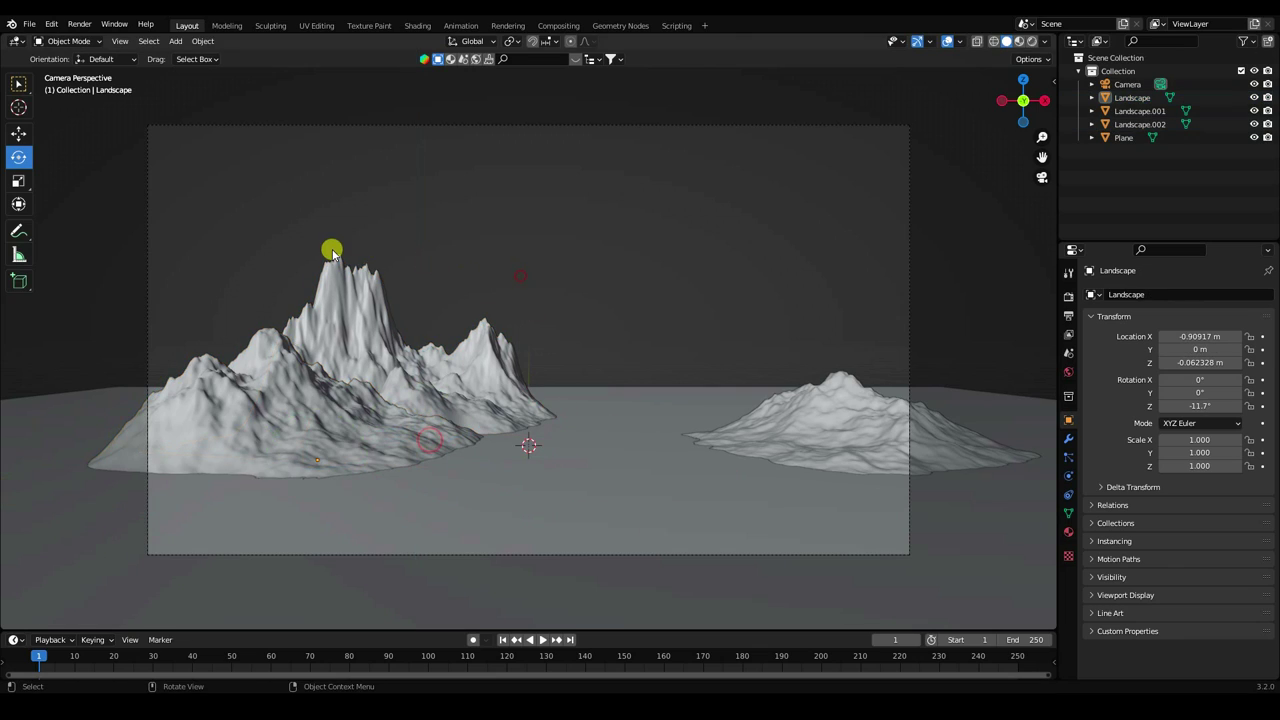
Add a new Landscape terrain with random seed 138.
left_click(176, 44)
mouse_move(195, 56)
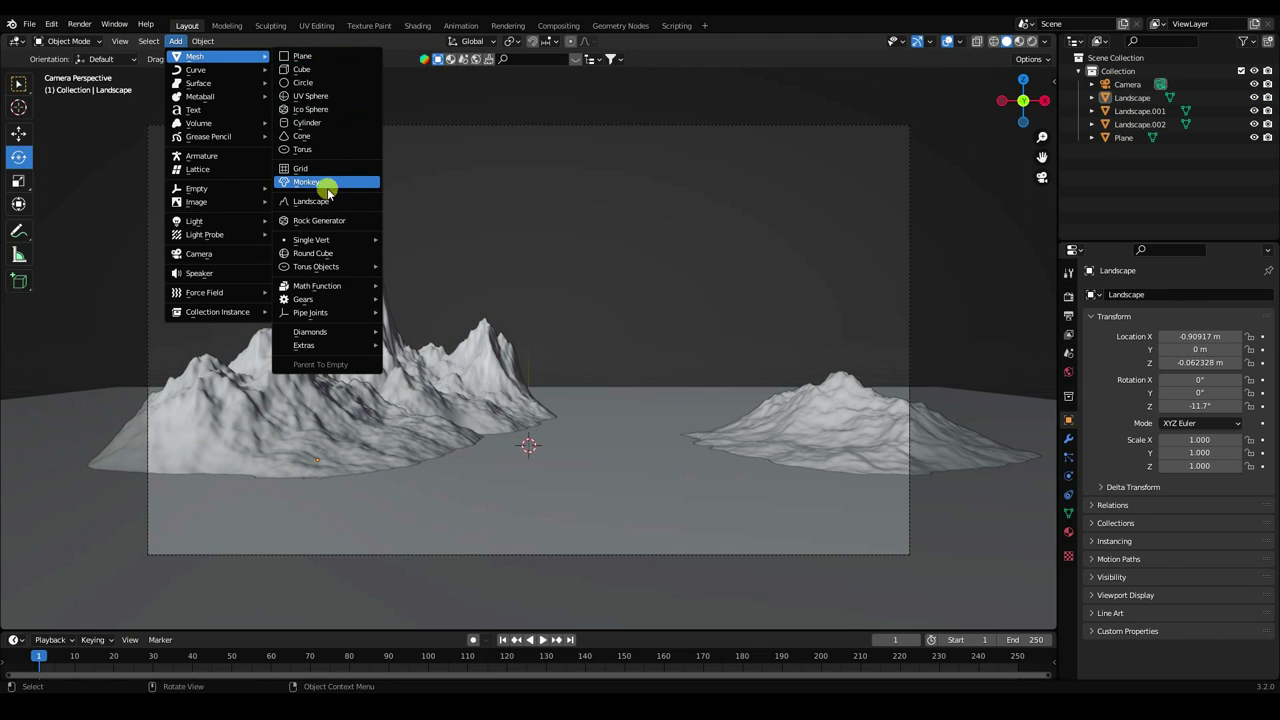
left_click(323, 202)
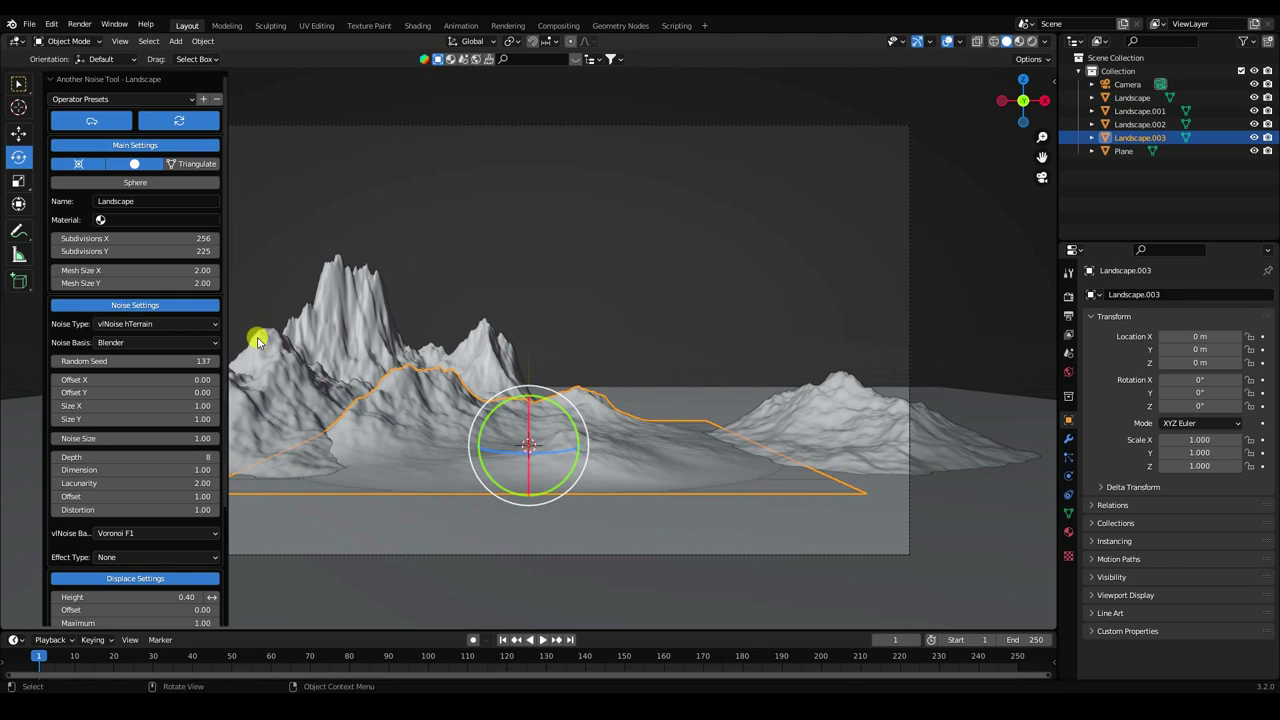
left_click(214, 362)
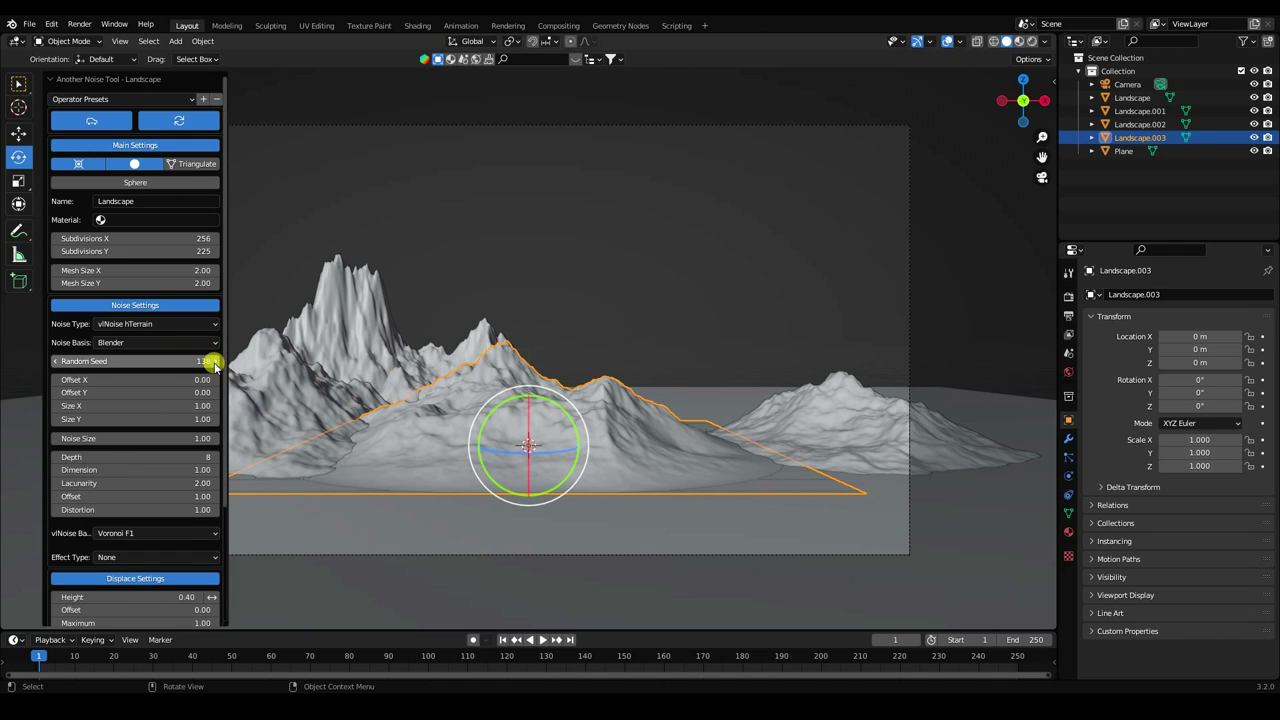
Move Landscape.003 right of centre, to X 0.97308 m, Y 1.2688 m.
left_click(18, 133)
middle_click_drag(380, 260, 451, 349)
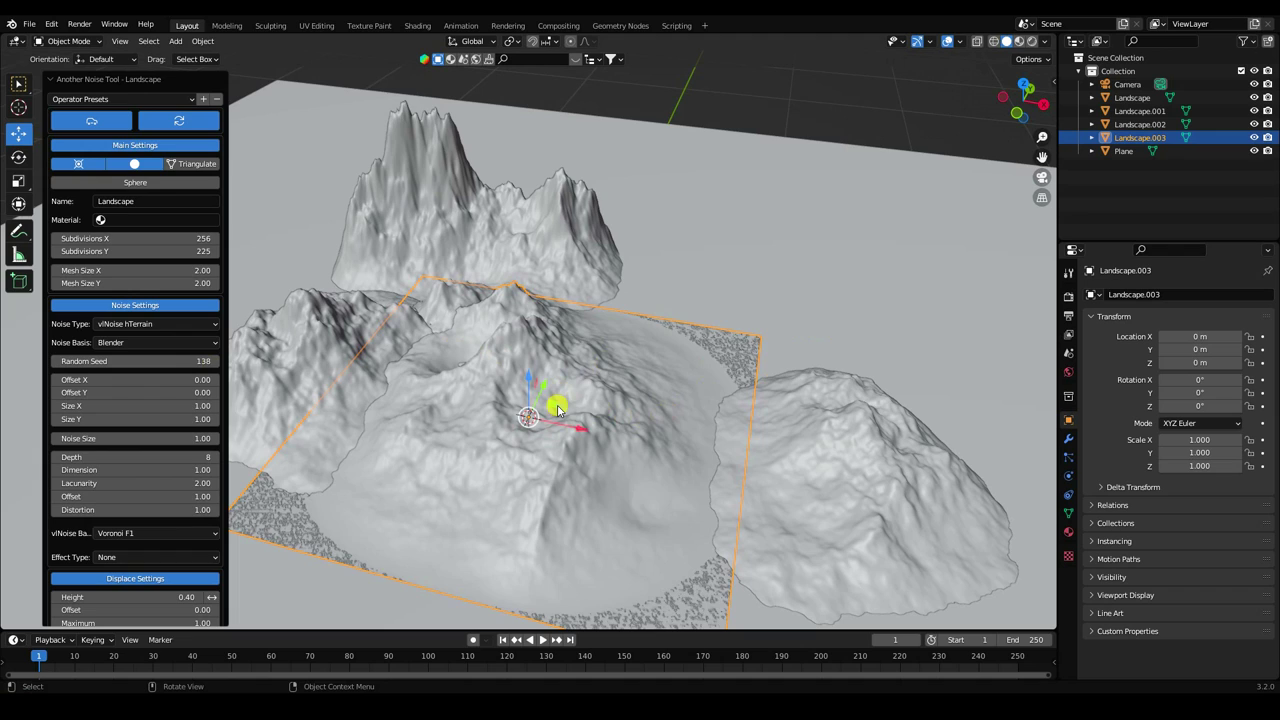
mouse_move(558, 410)
middle_mouse_down()
mouse_move(523, 423)
mouse_move(566, 394)
middle_mouse_up()
left_click_drag(566, 394, 858, 297)
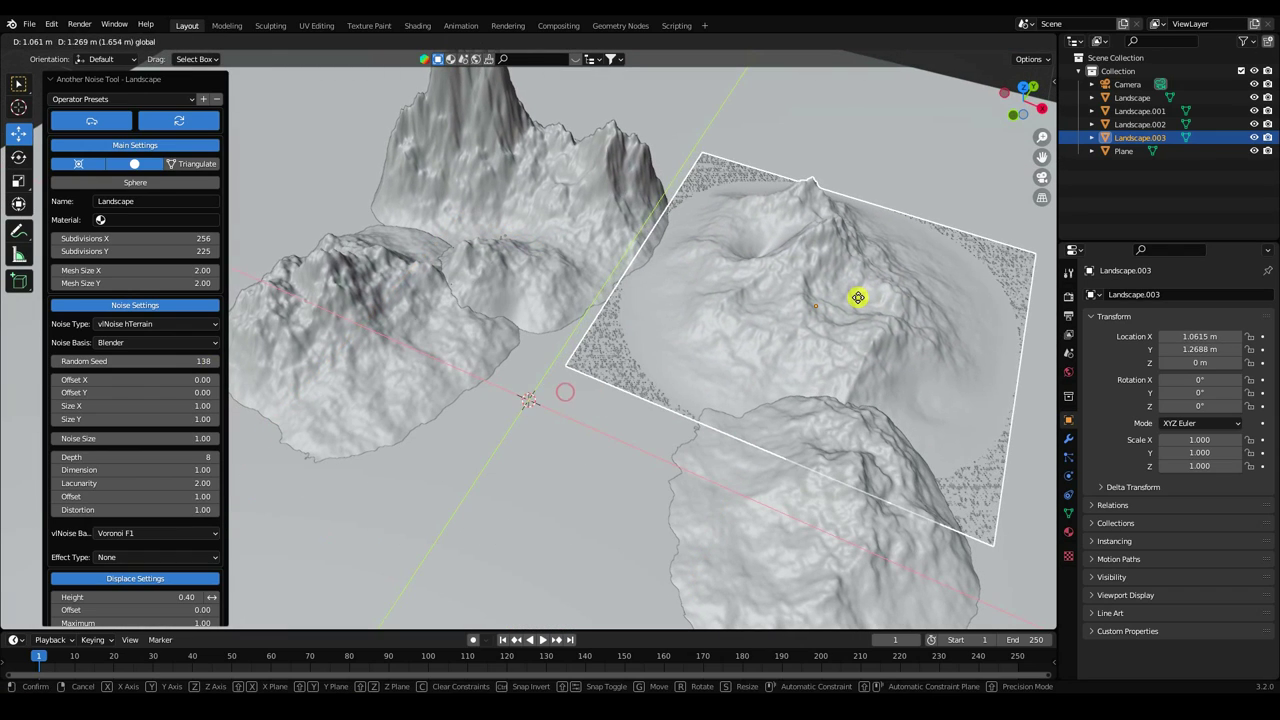
middle_click_drag(766, 363, 809, 309)
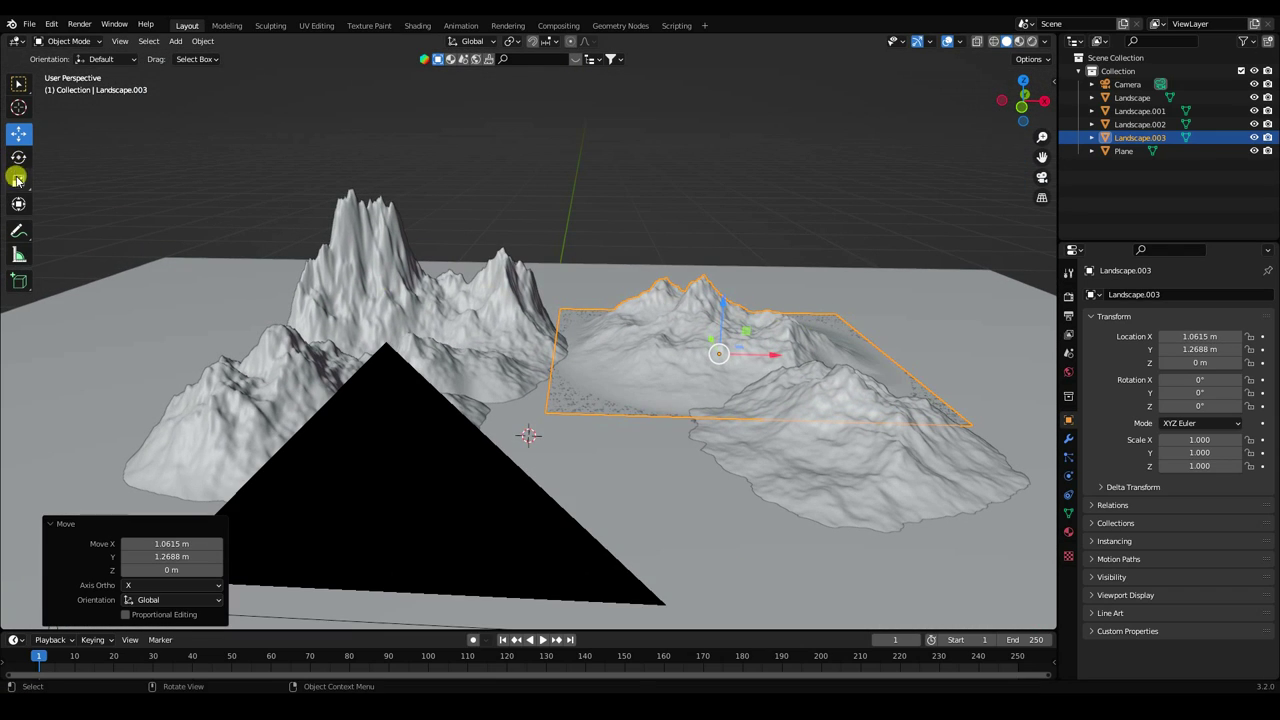
Stretch Landscape.003 to Z scale 2.704 and nudge it slightly left in camera view.
left_click(16, 180)
left_click_drag(722, 307, 738, 219)
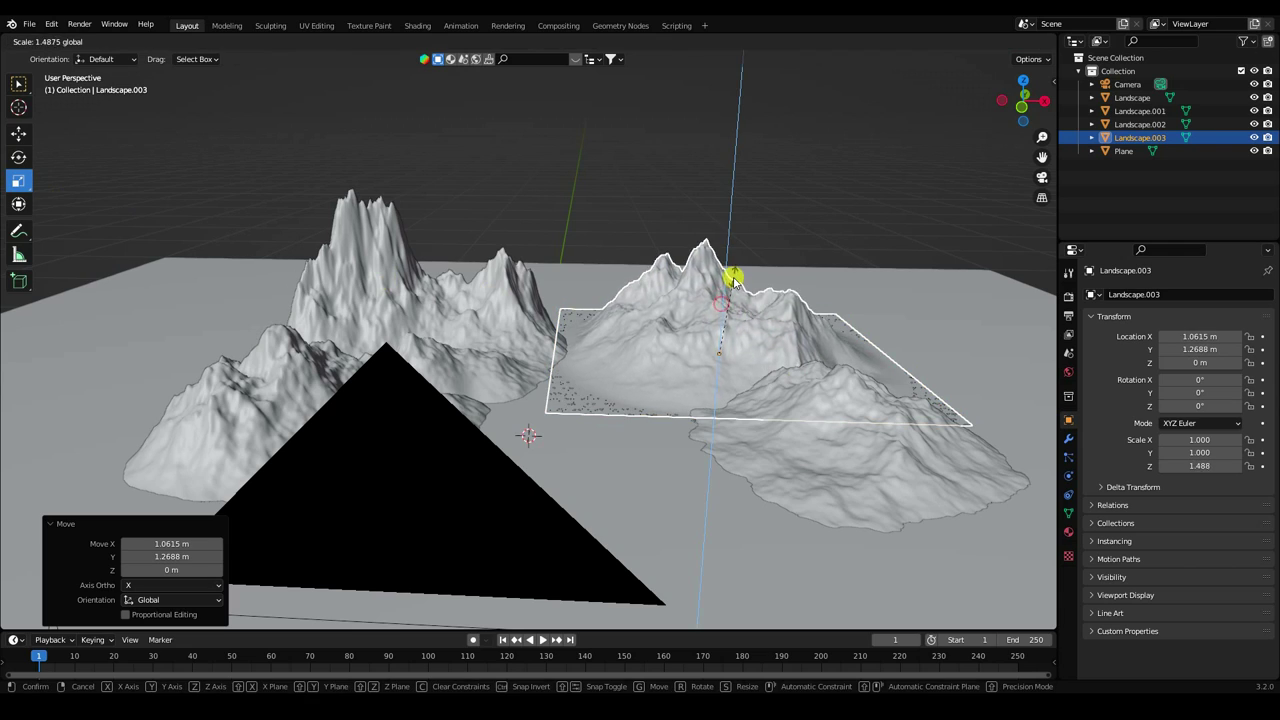
key("KP_0")
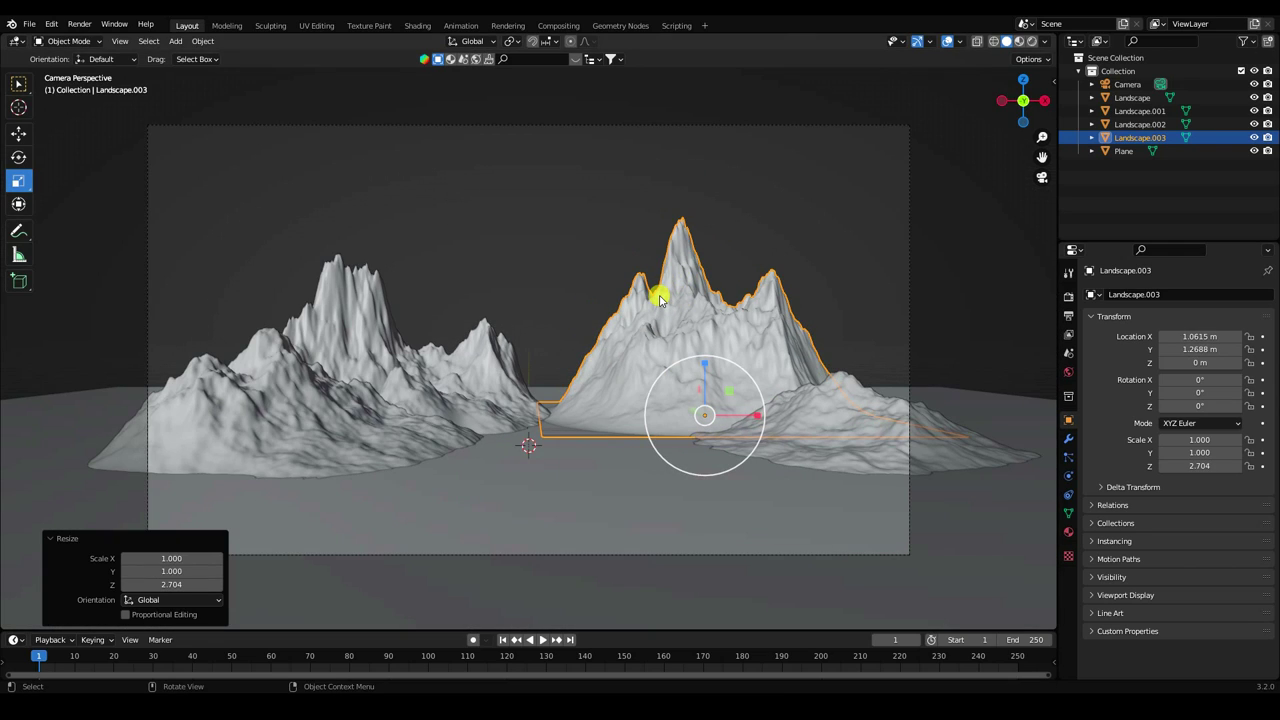
left_click(17, 135)
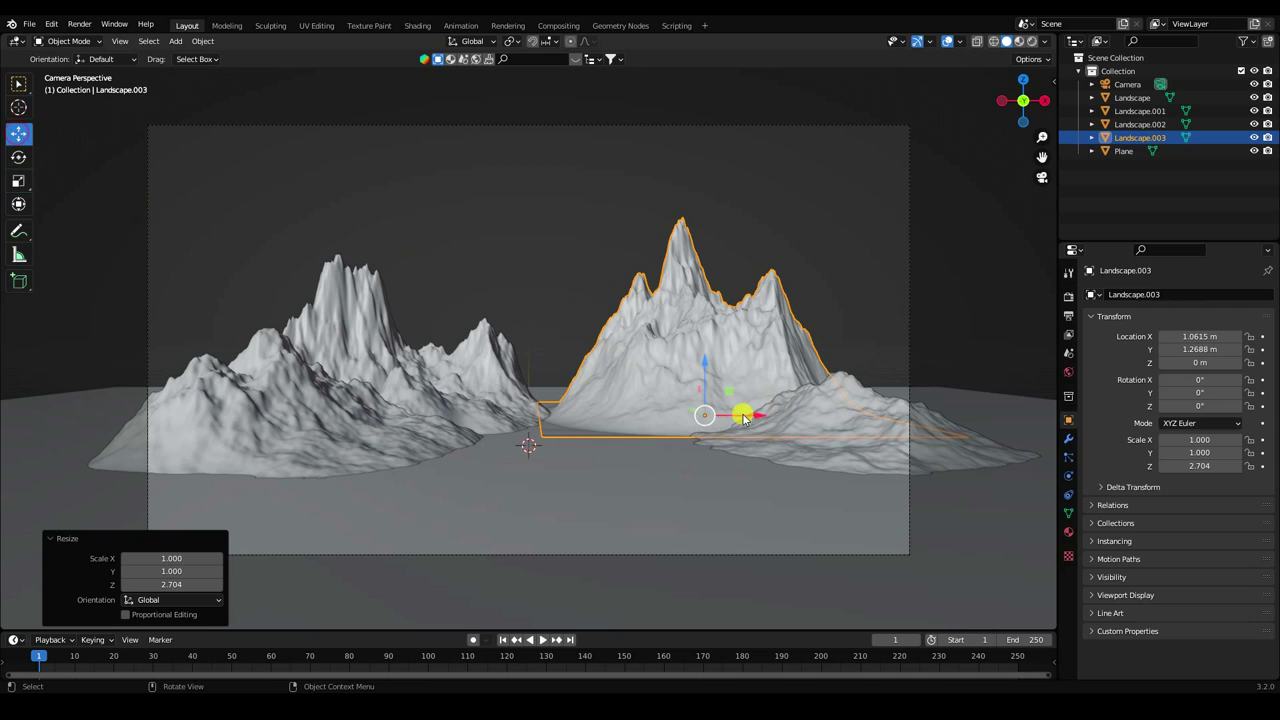
left_click_drag(744, 414, 743, 414)
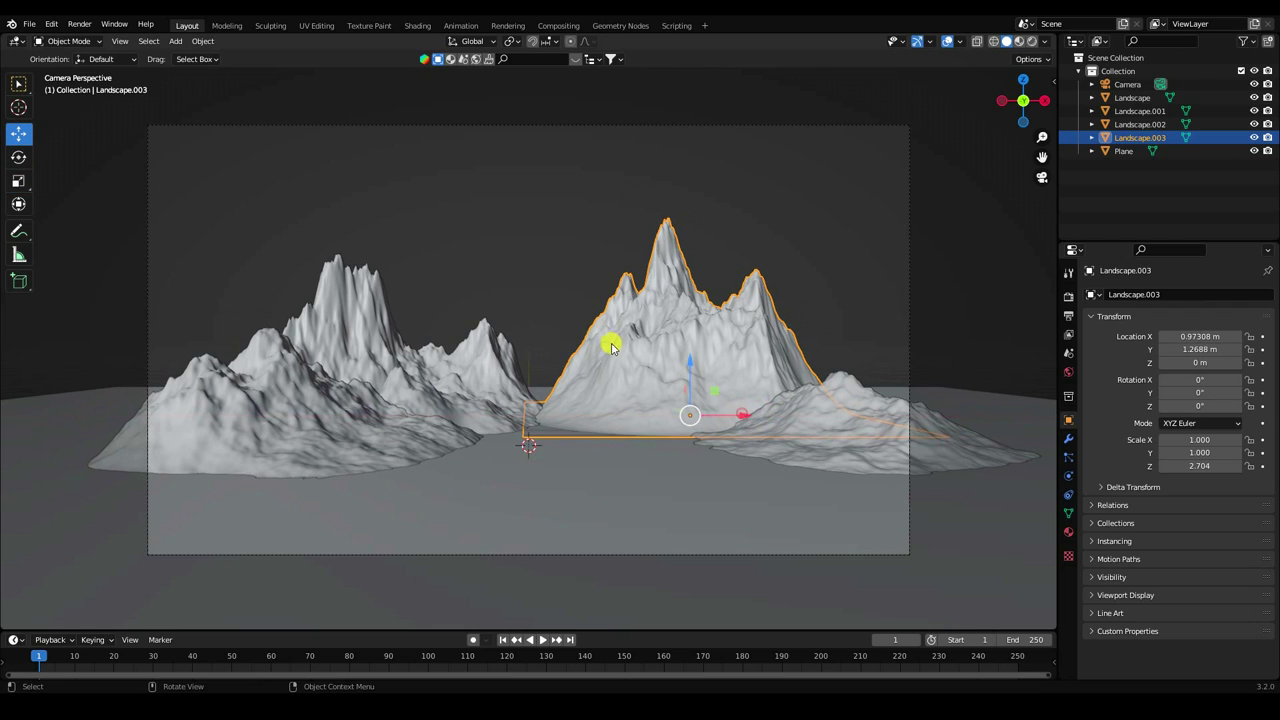
left_click(177, 38)
mouse_move(215, 56)
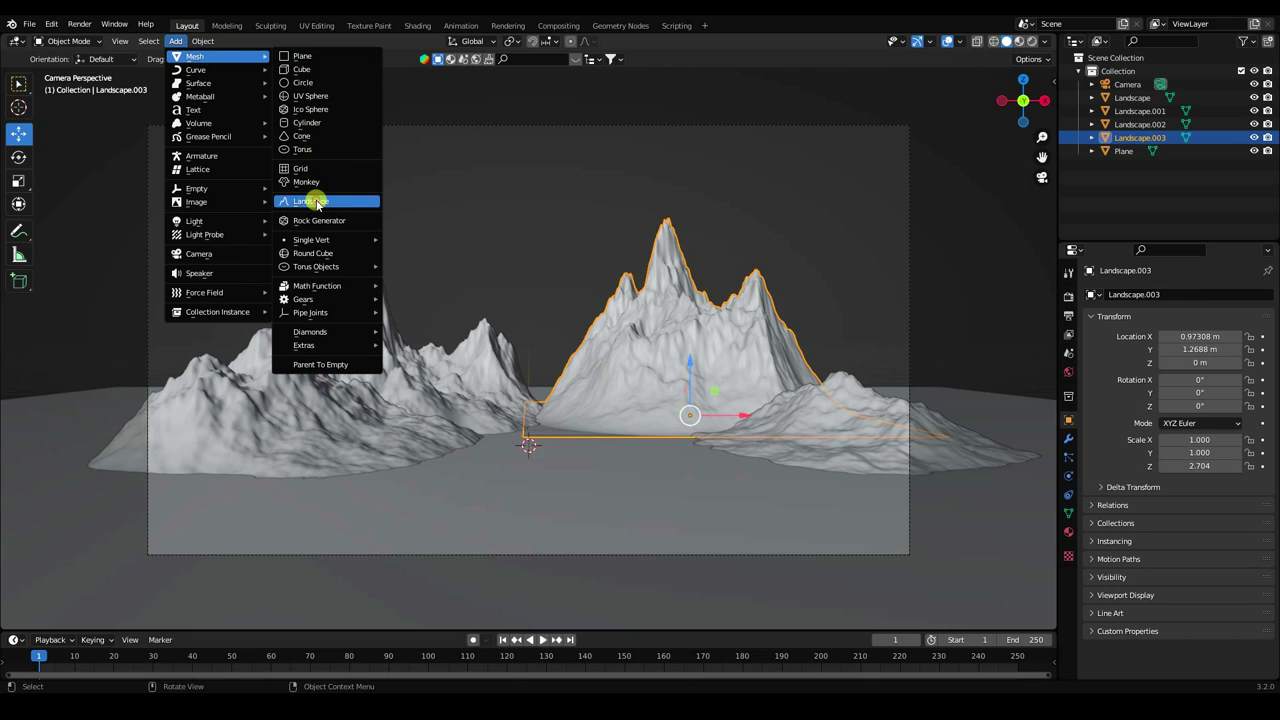
Add a Landscape with random seed 139 and move it back to Y 1.4636 m.
left_click(315, 203)
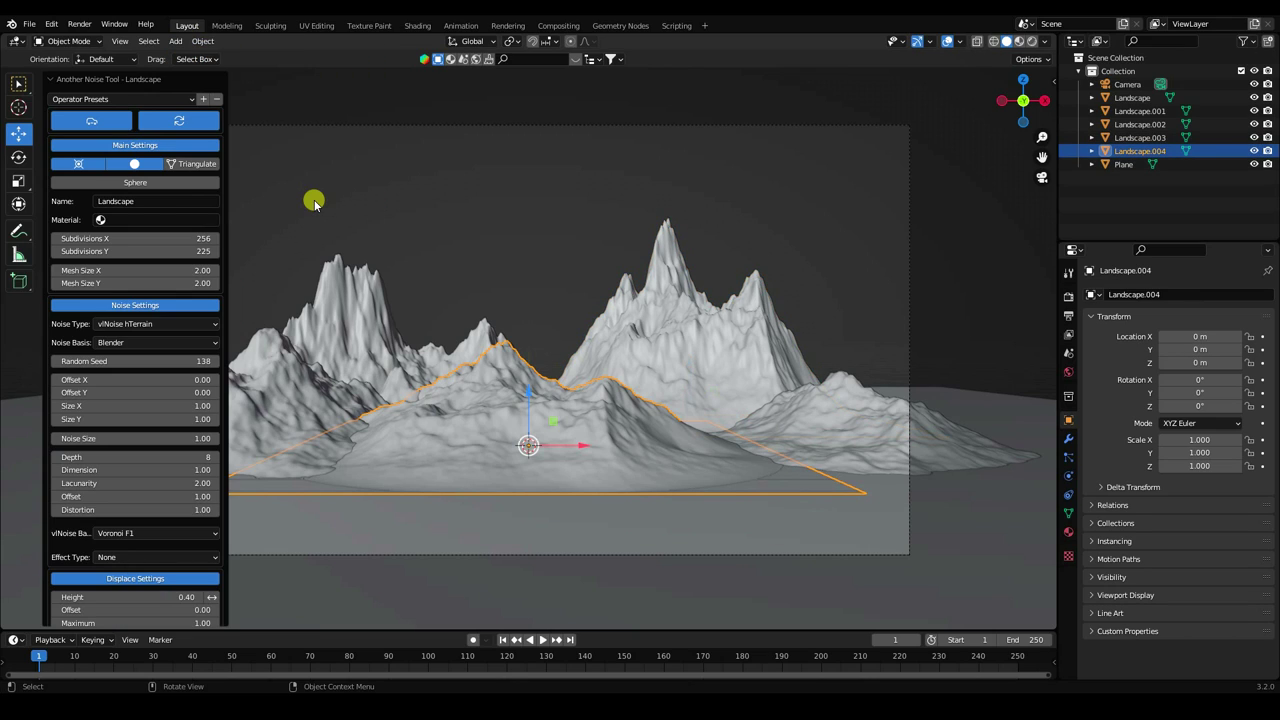
left_click(215, 362)
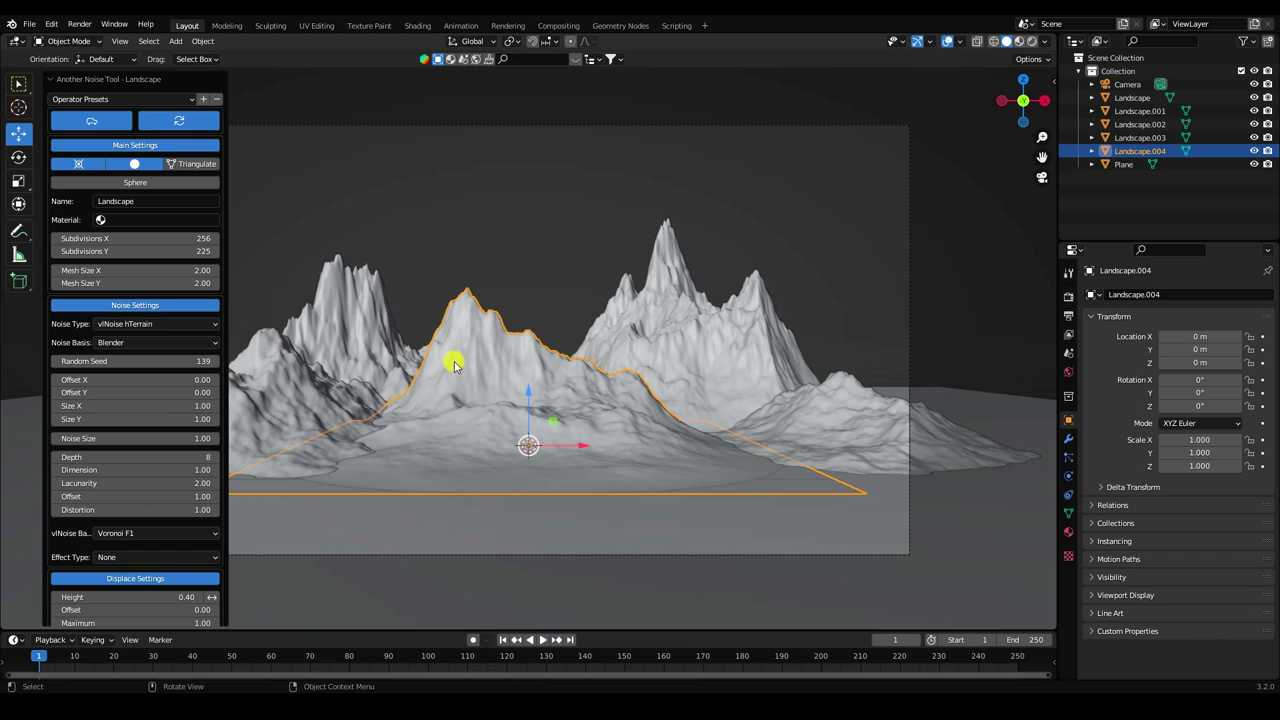
middle_click_drag(462, 360, 392, 456)
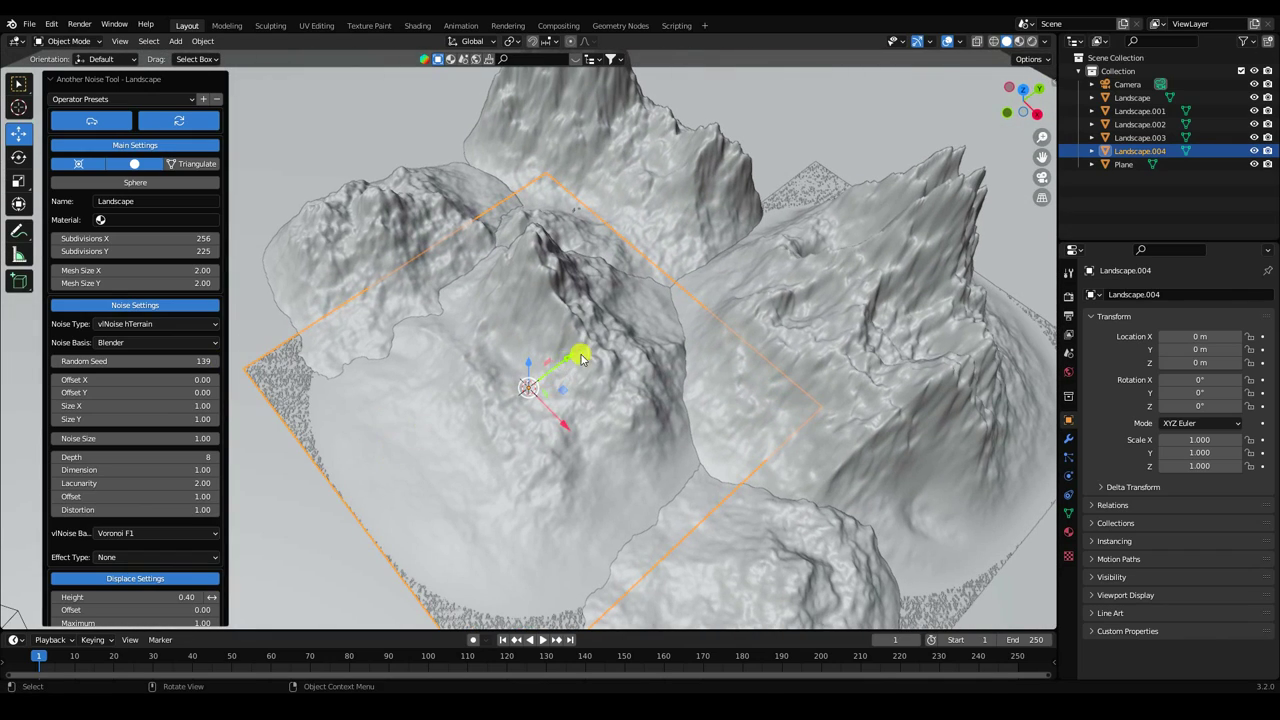
mouse_move(583, 358)
left_mouse_down()
mouse_move(770, 247)
mouse_move(777, 206)
left_mouse_up()
middle_click_drag(777, 206, 801, 185)
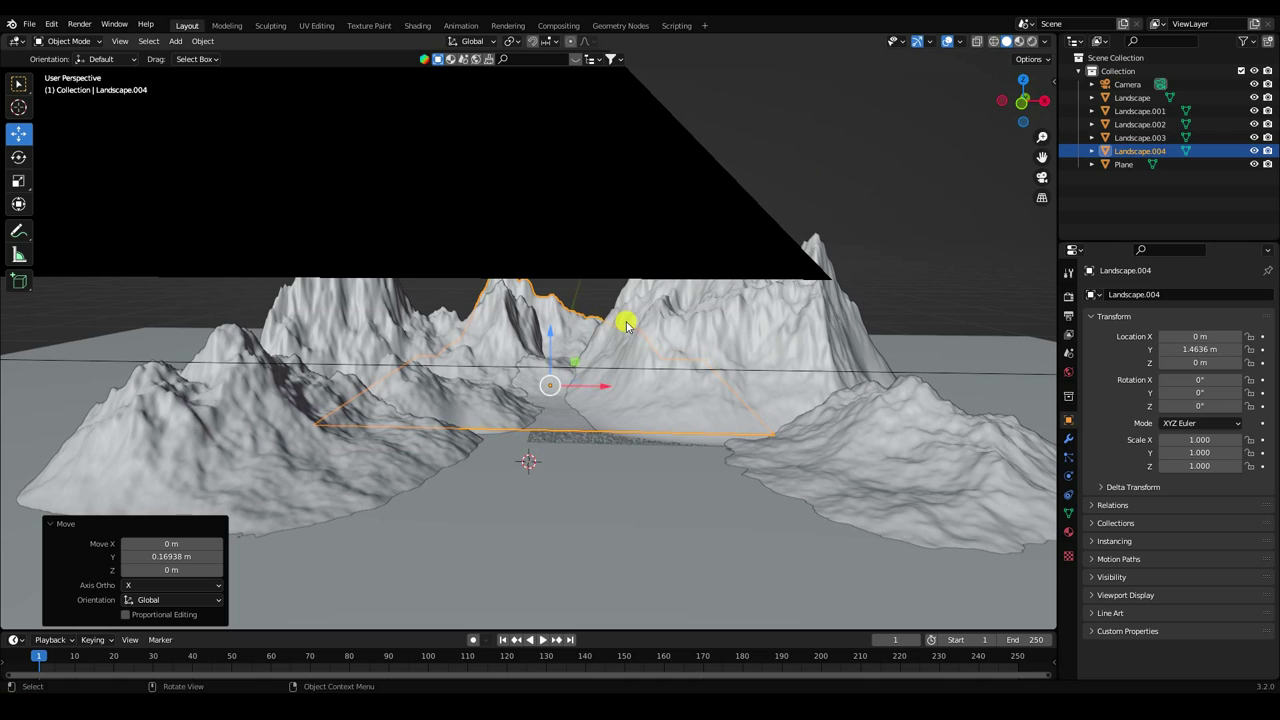
middle_click_drag(625, 325, 354, 217)
Stretch Landscape.004 to Z scale 2.142 and sink it to Z -0.080311 m.
left_click(18, 181)
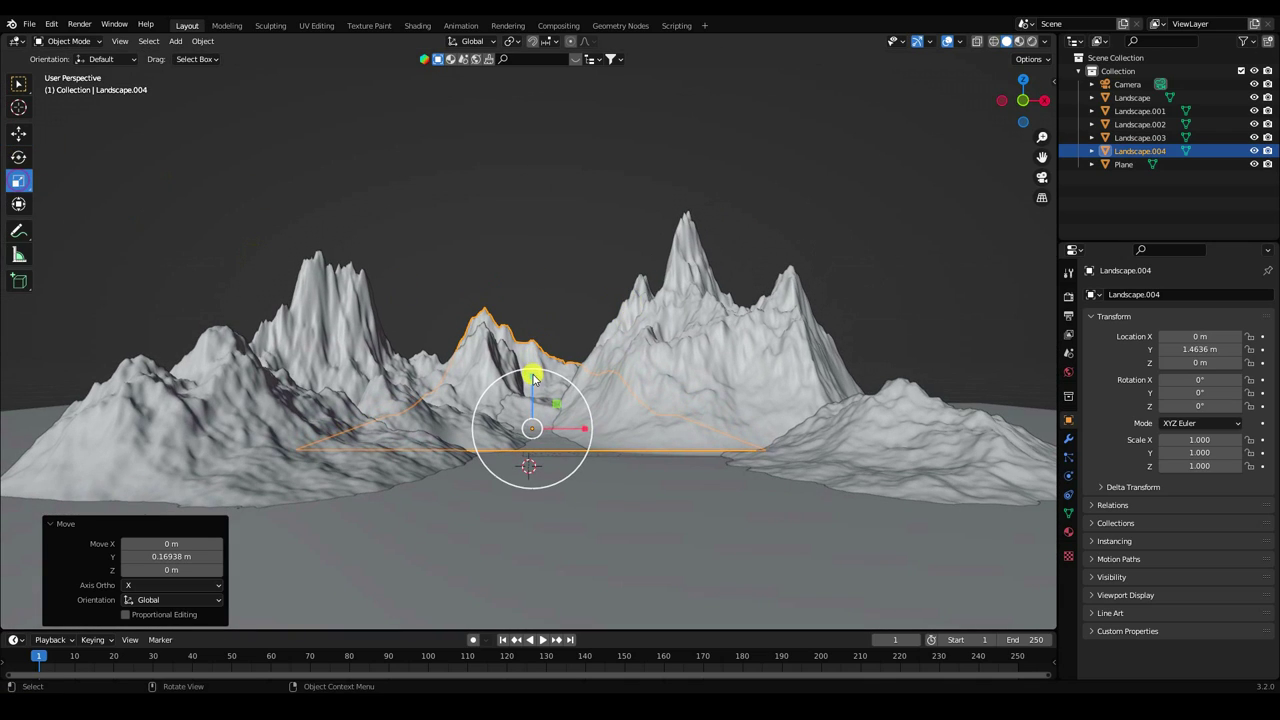
mouse_move(533, 378)
left_mouse_down()
mouse_move(538, 305)
mouse_move(523, 312)
left_mouse_up()
key("shift+space")
key("g")
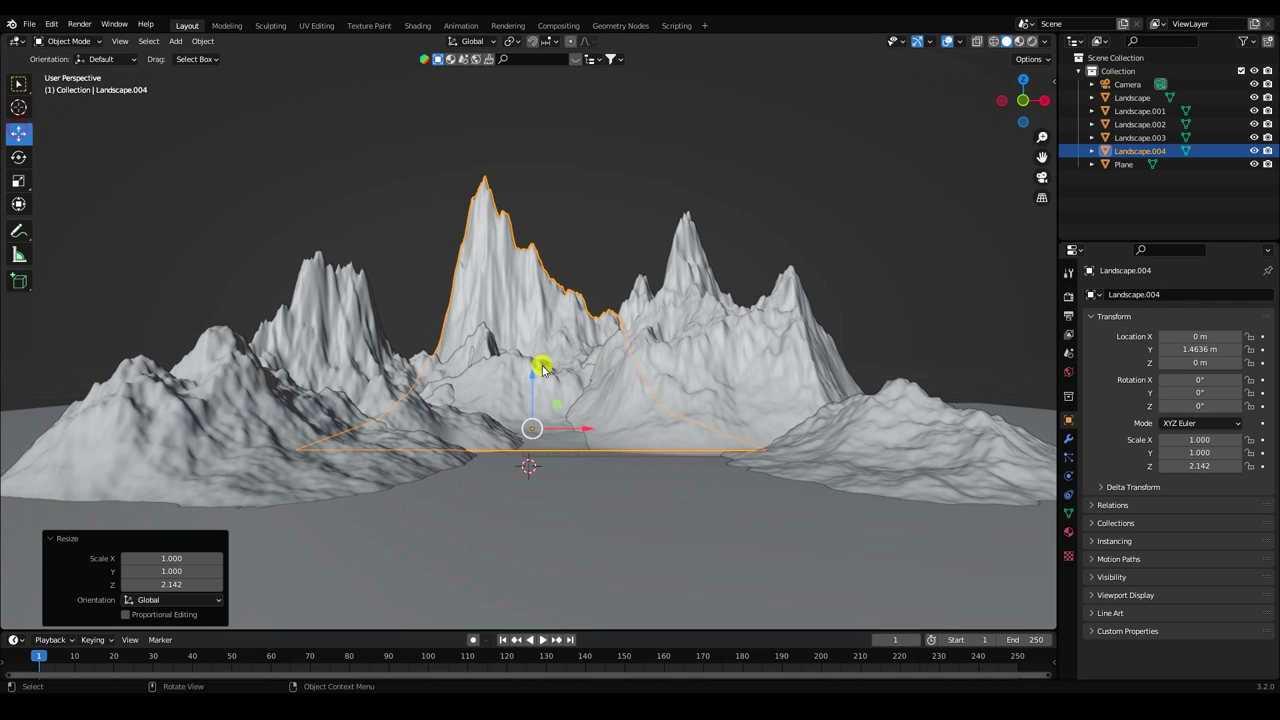
key("KP_0")
scroll(527, 358, "up", 1)
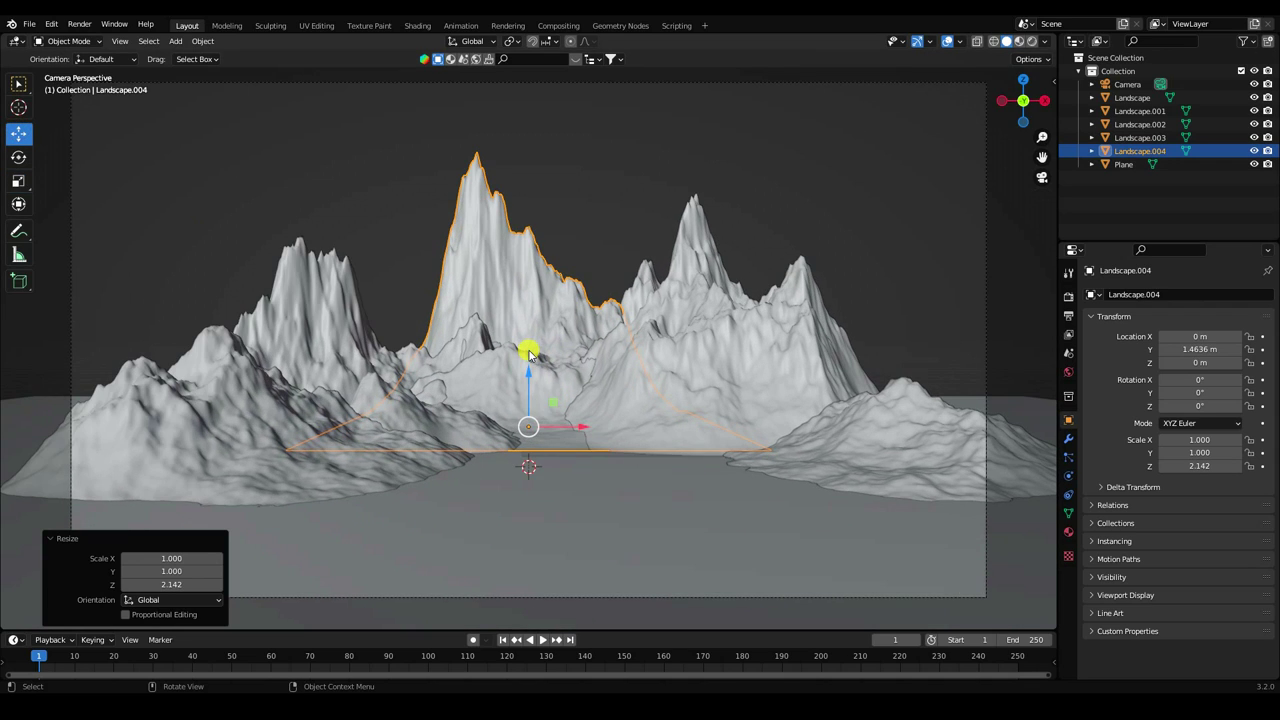
left_click_drag(530, 378, 531, 391)
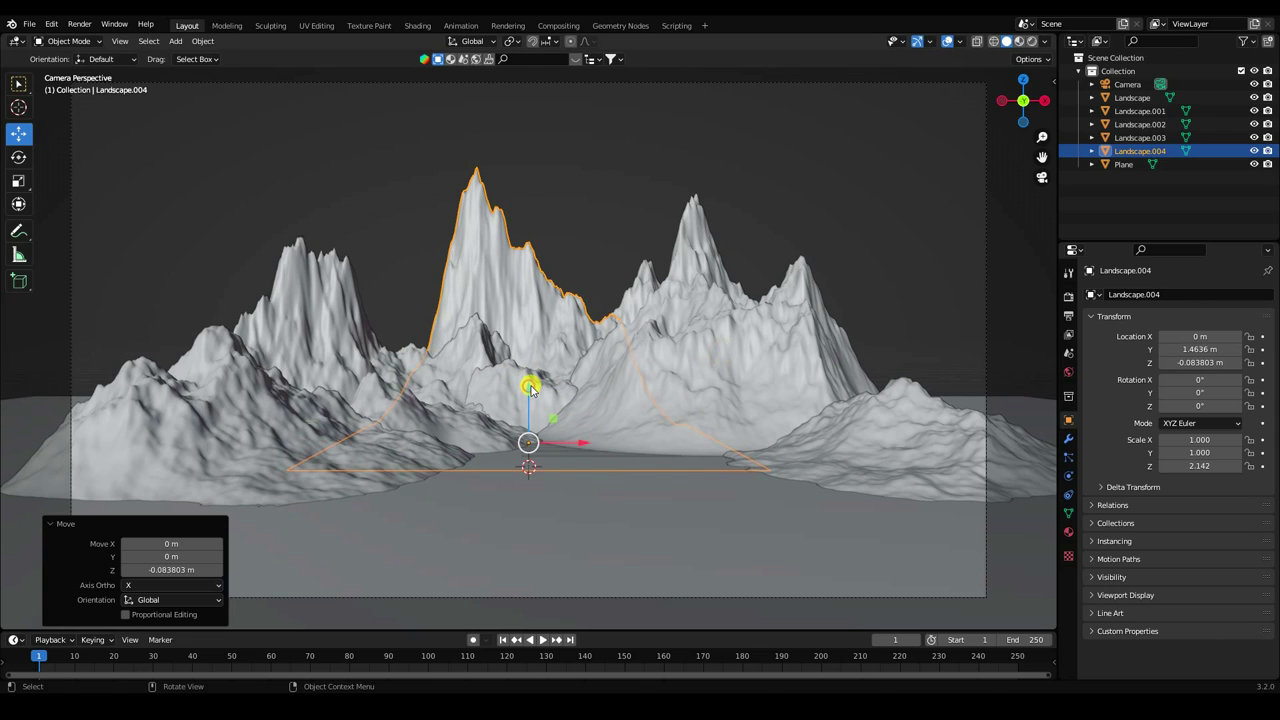
Lower the right peak, Landscape.003, slightly.
left_click(806, 295)
left_click_drag(724, 372, 721, 380)
left_click(515, 290)
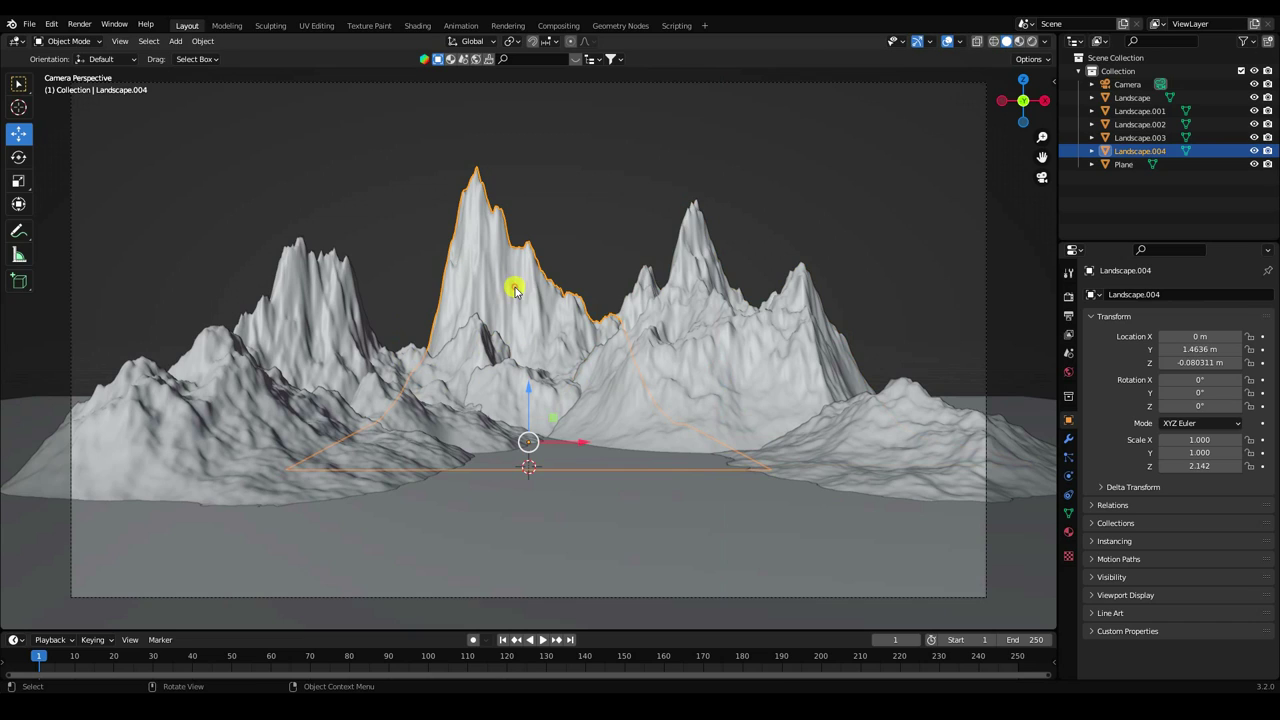
Duplicate the right peak Landscape.003 and move the copy to the left of the camera view.
left_click(772, 330)
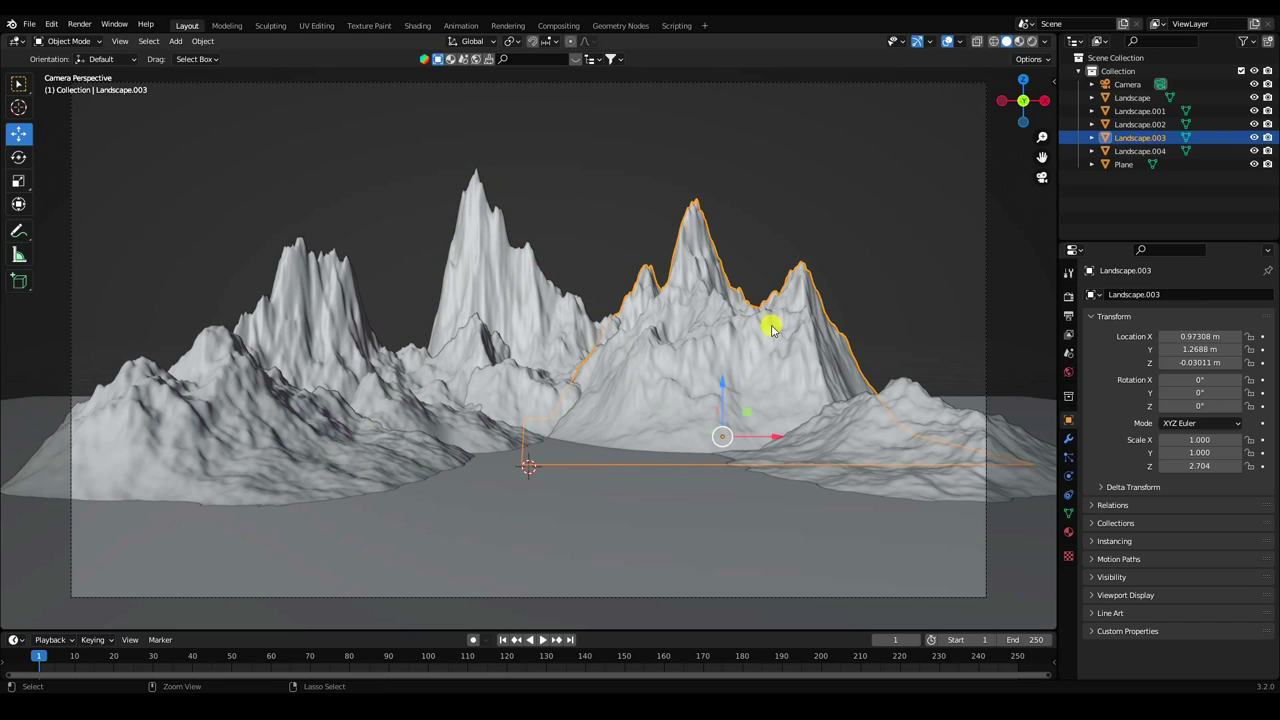
key("ctrl+c")
key("ctrl+v")
key("g")
key("x")
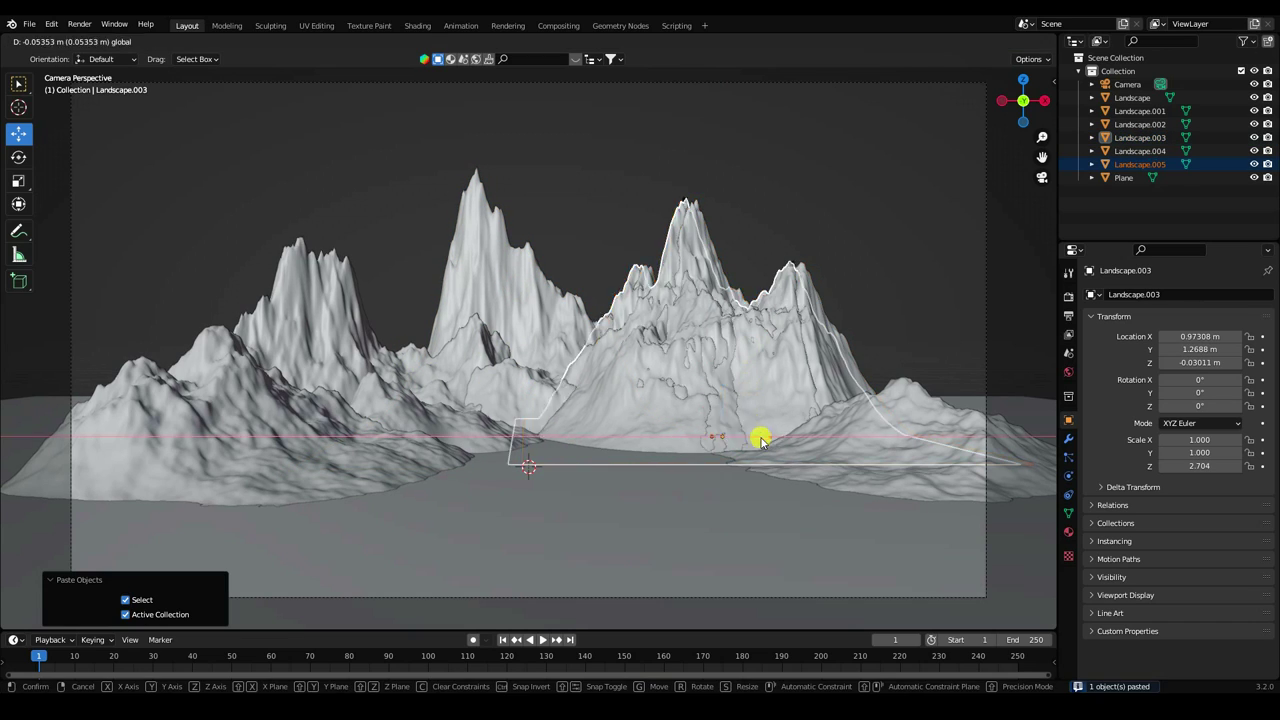
left_click(240, 360)
mouse_move(240, 360)
middle_mouse_down()
mouse_move(251, 414)
mouse_move(396, 210)
middle_mouse_up()
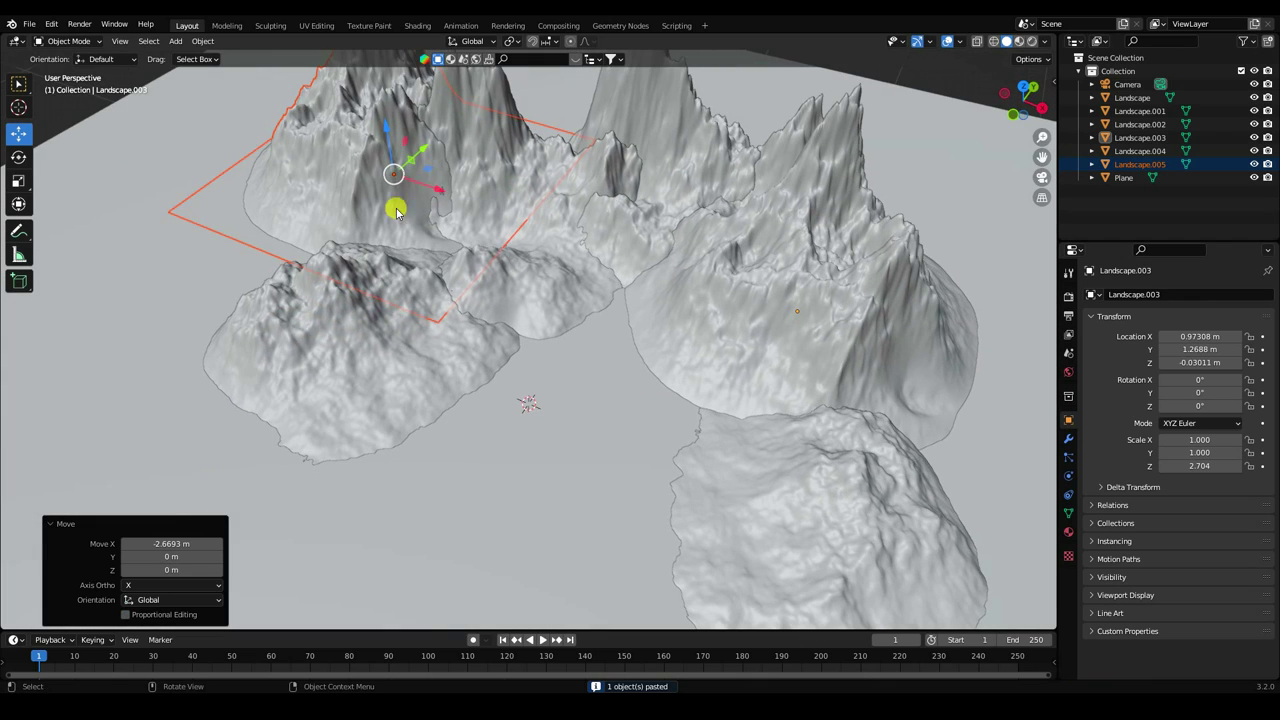
left_click_drag(426, 150, 512, 108)
key("KP_0")
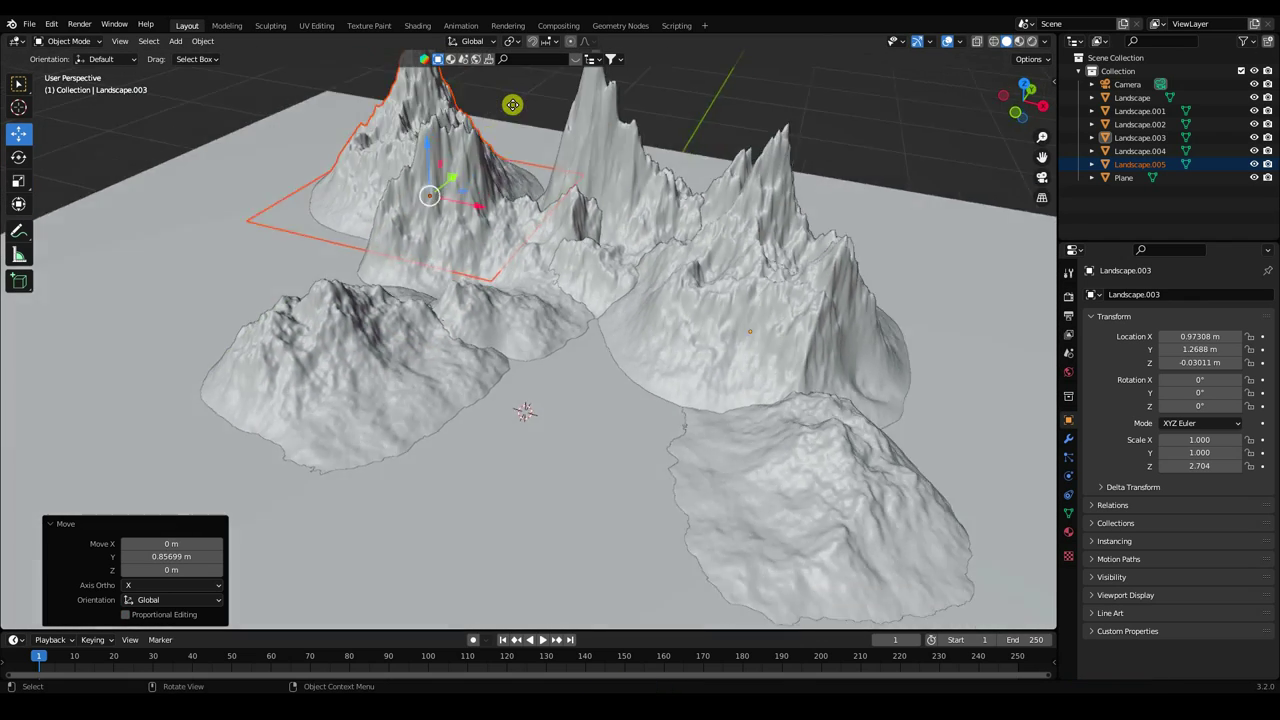
mouse_move(305, 426)
left_mouse_down()
mouse_move(254, 420)
mouse_move(229, 400)
left_mouse_up()
Enlarge the mountain copy to 1.229 scale and turn it about 11.8° around Z.
key("s")
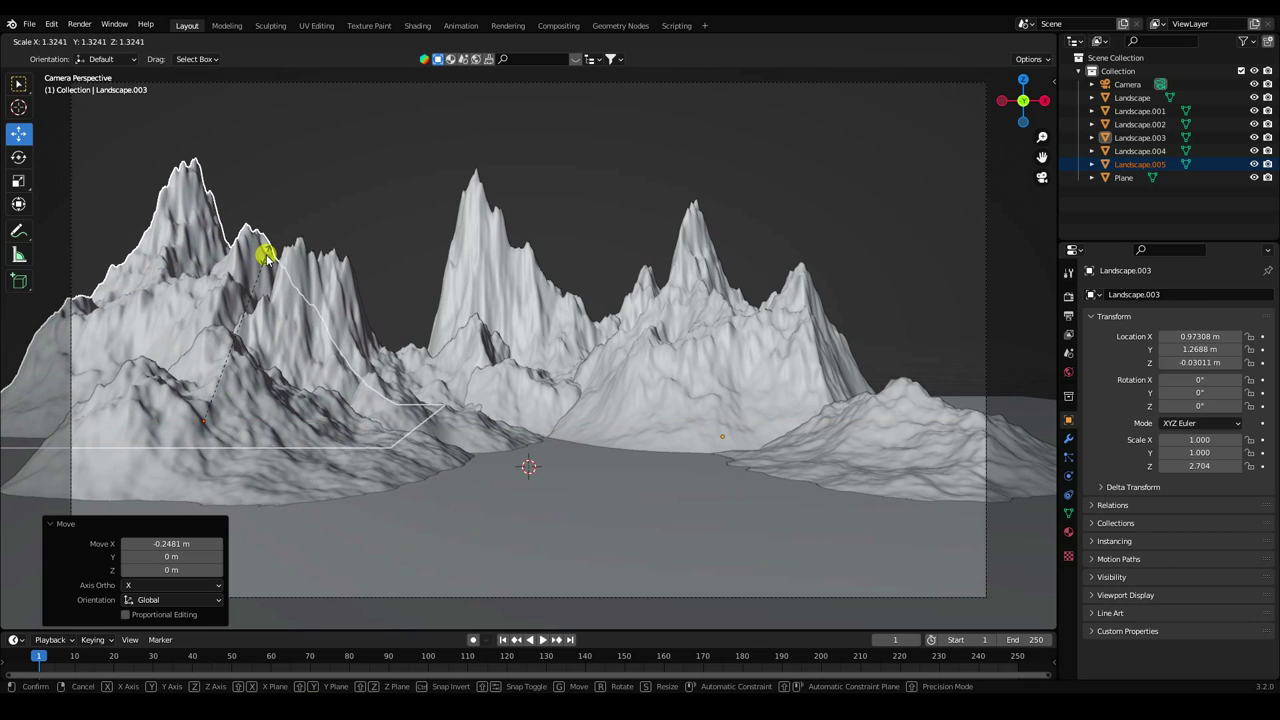
left_click(186, 244)
left_click(18, 160)
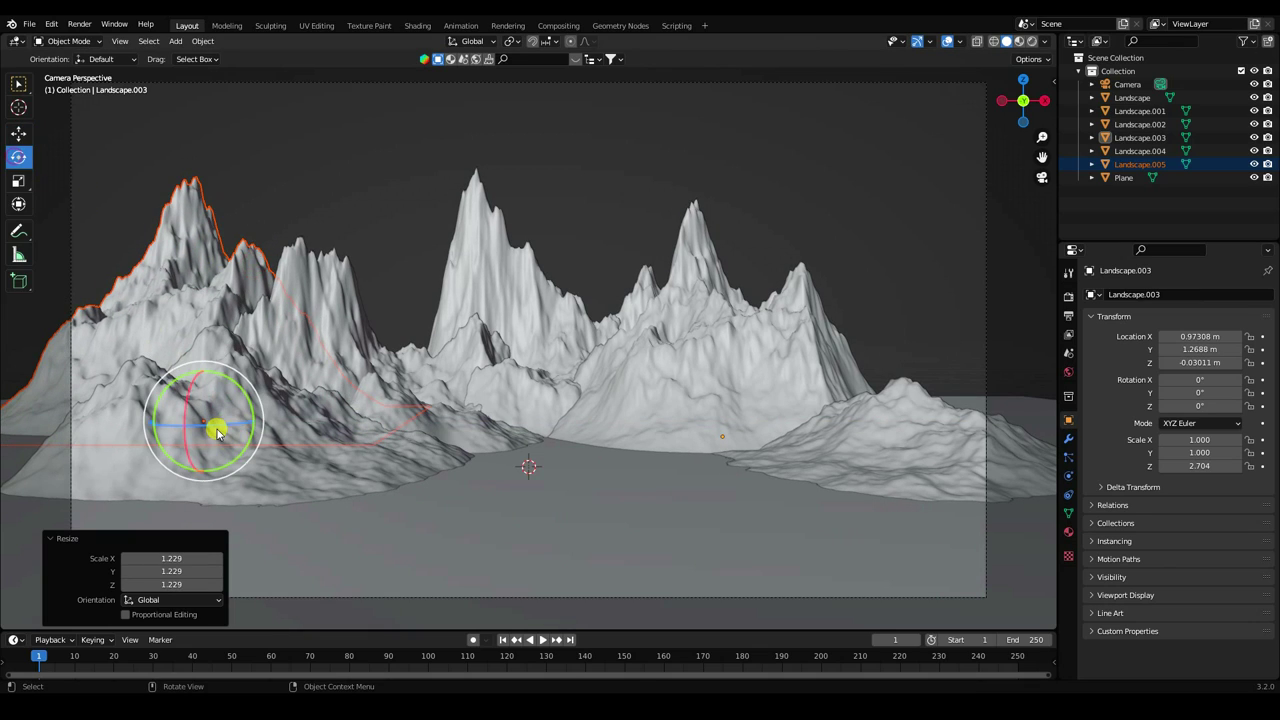
mouse_move(243, 423)
left_mouse_down()
mouse_move(578, 425)
mouse_move(301, 432)
left_mouse_up()
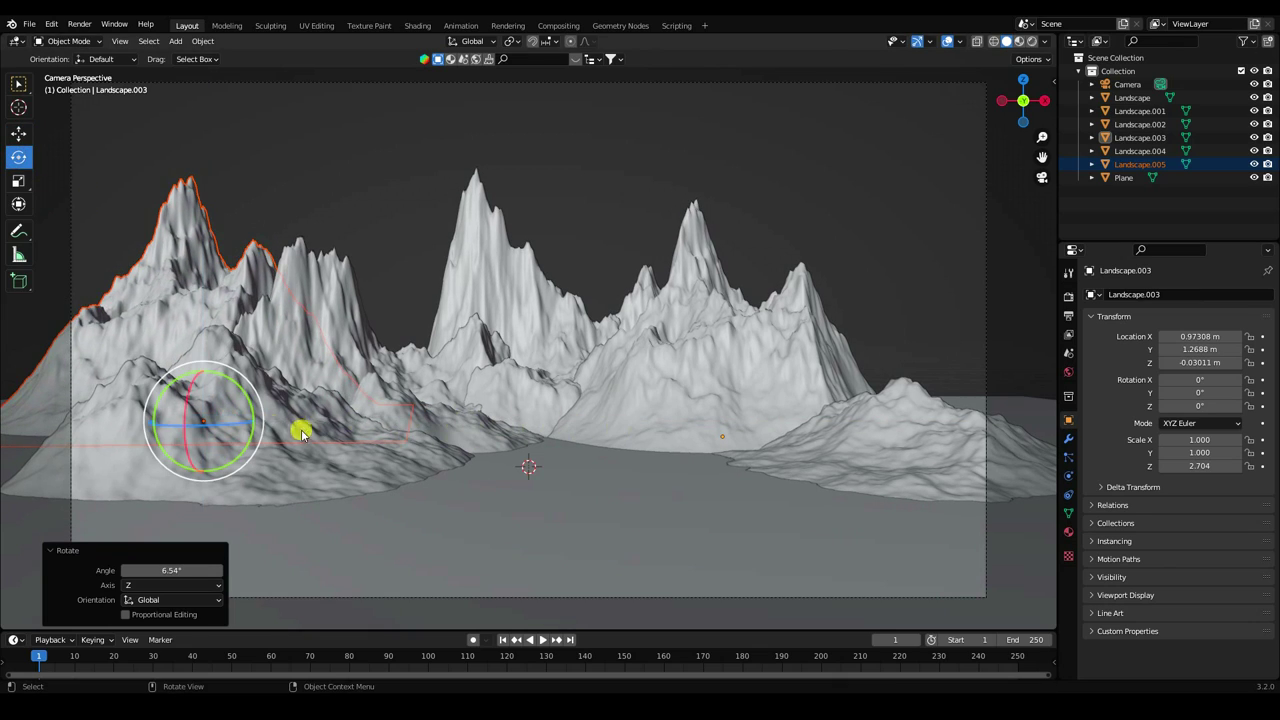
left_click_drag(223, 428, 433, 425)
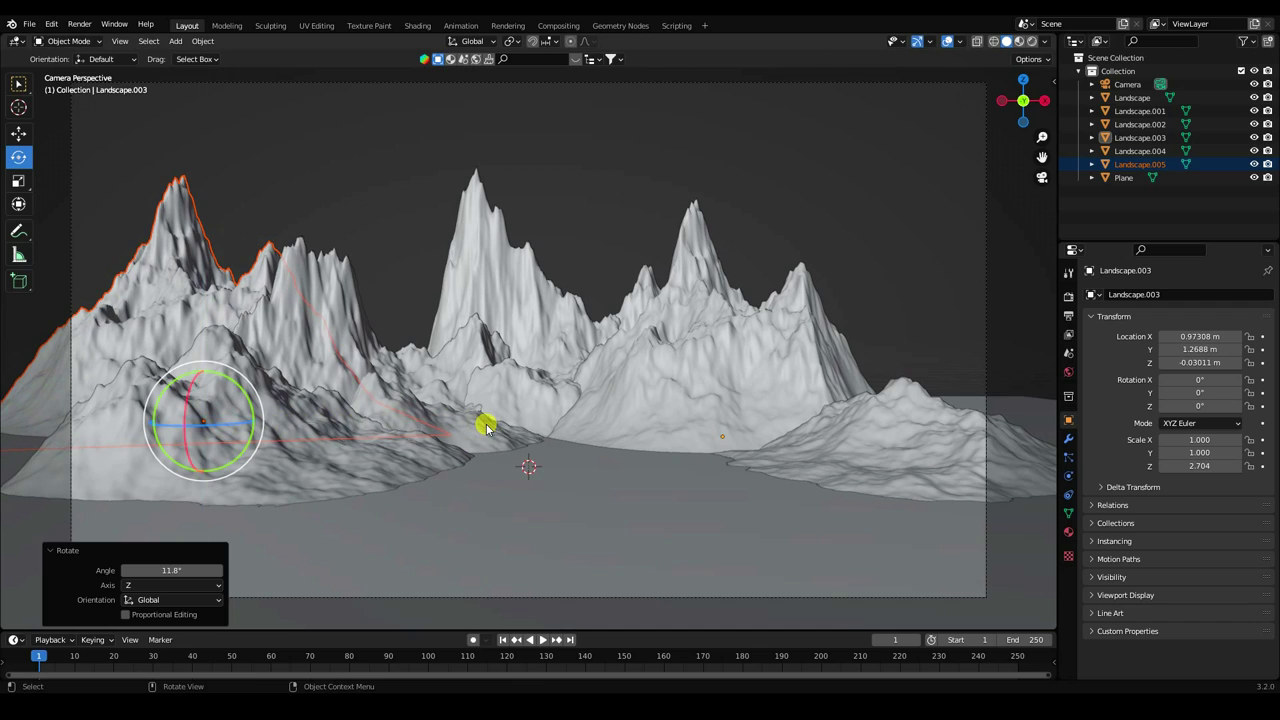
left_click_drag(166, 428, 355, 386)
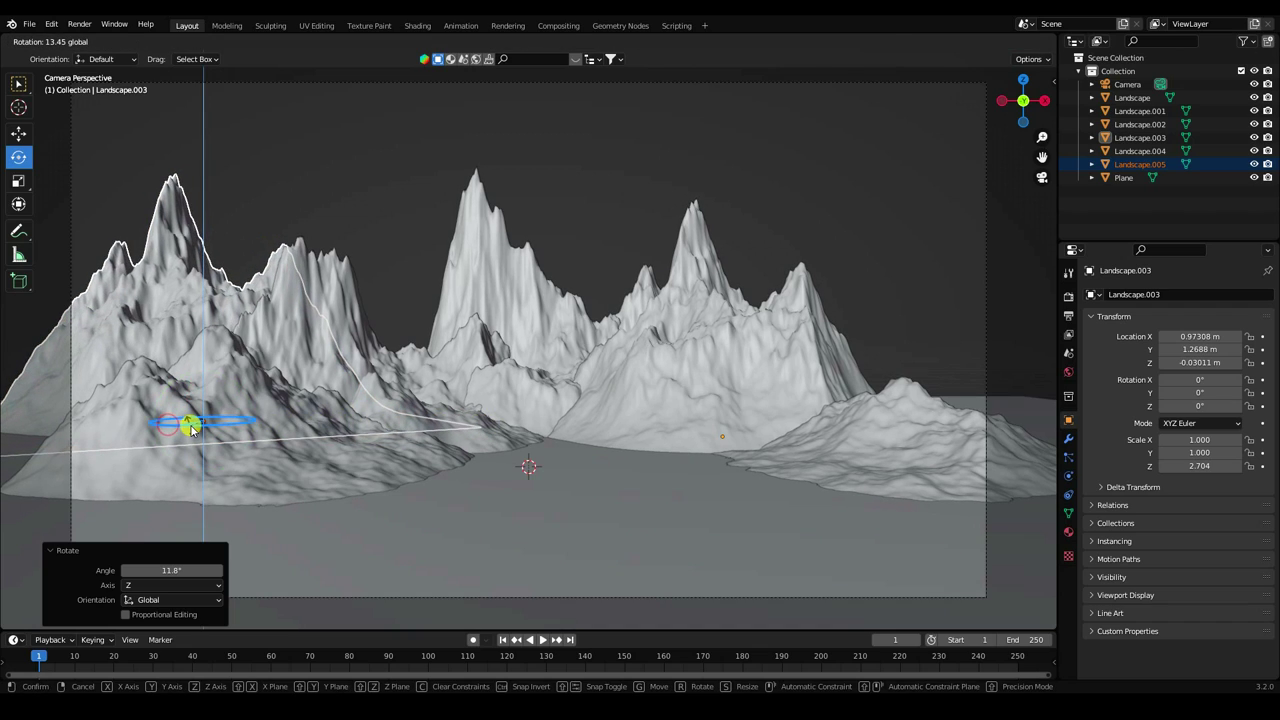
left_click(506, 248)
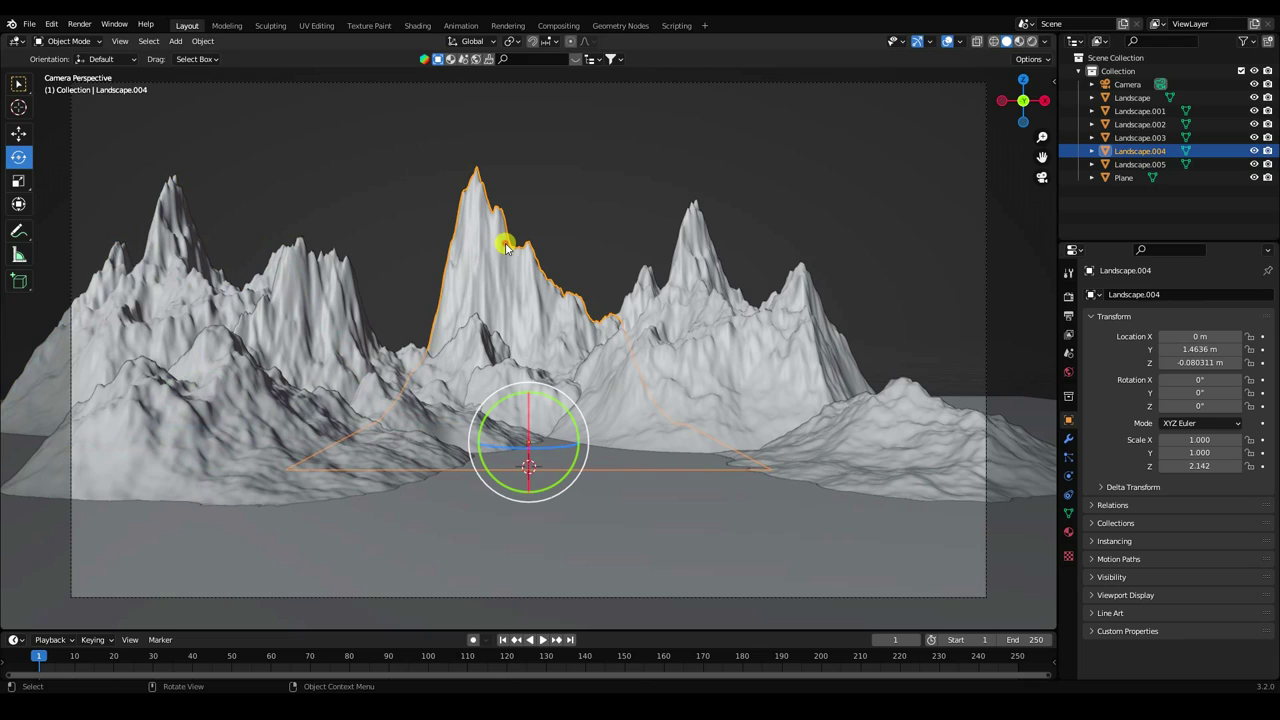
left_click(210, 407)
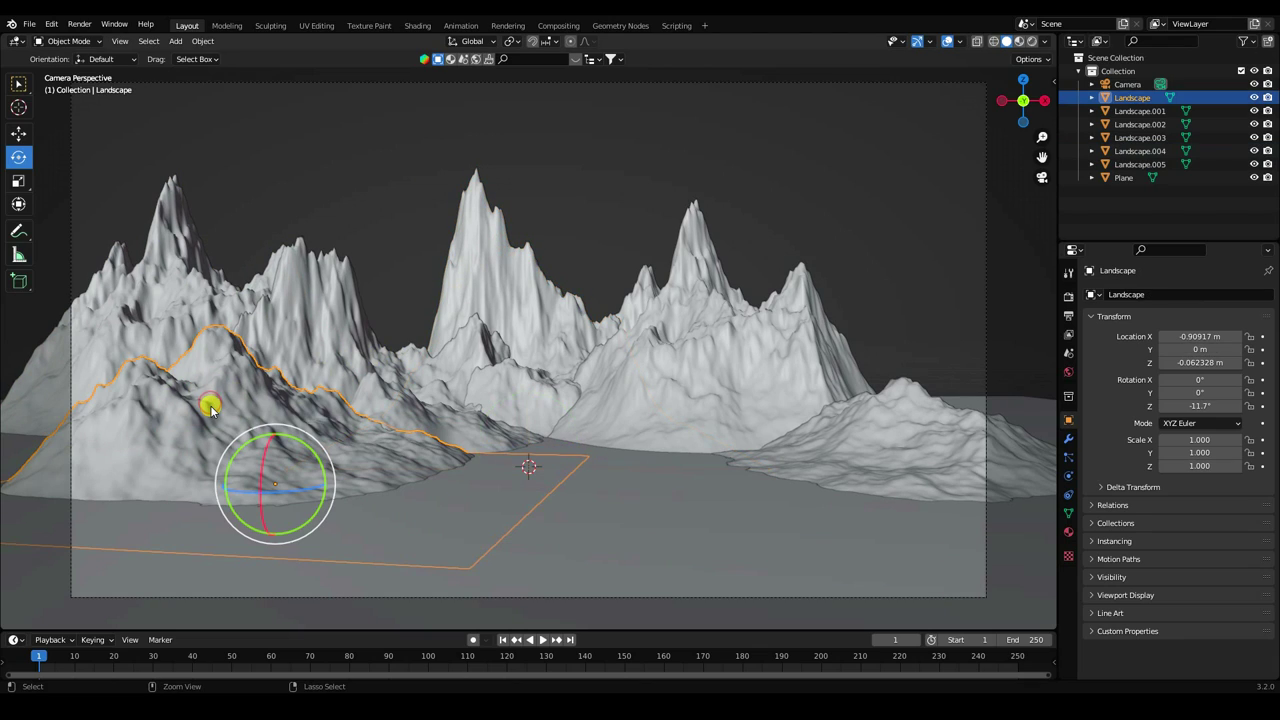
Duplicate the Landscape mountain and move the copy right along X and back along Y.
key("ctrl+c")
key("ctrl+v")
left_click(18, 133)
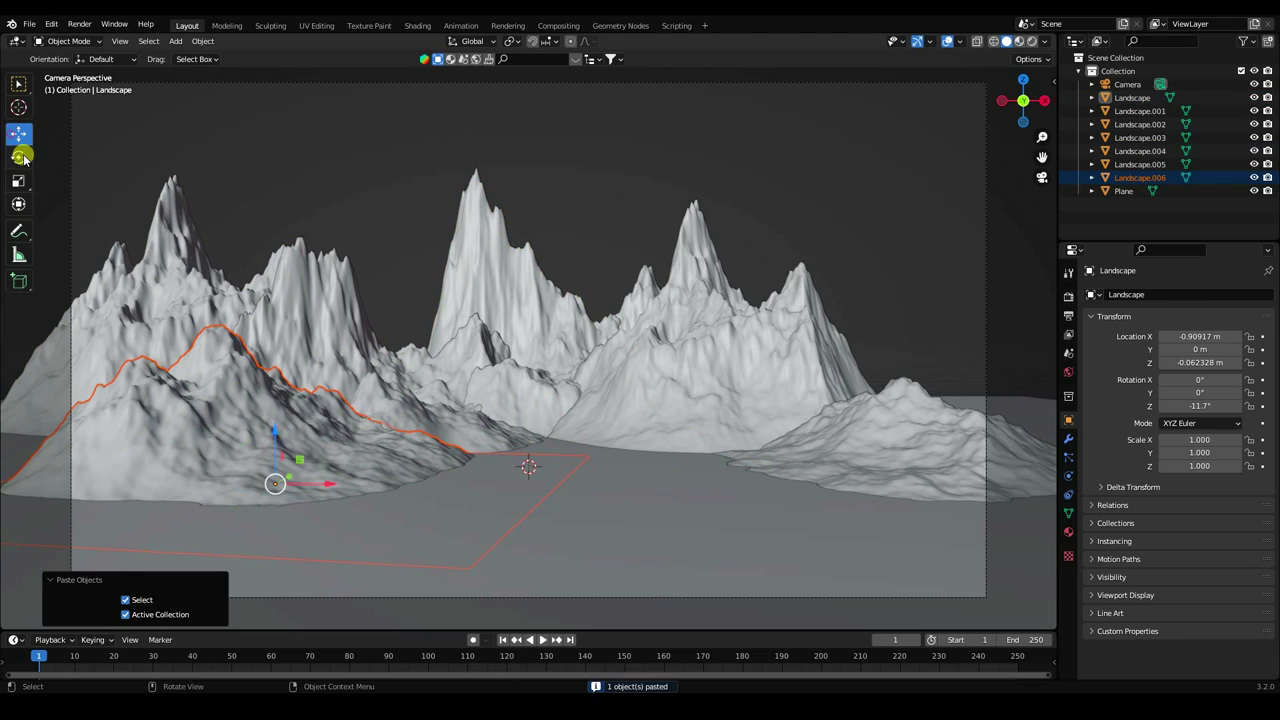
left_click_drag(327, 487, 851, 494)
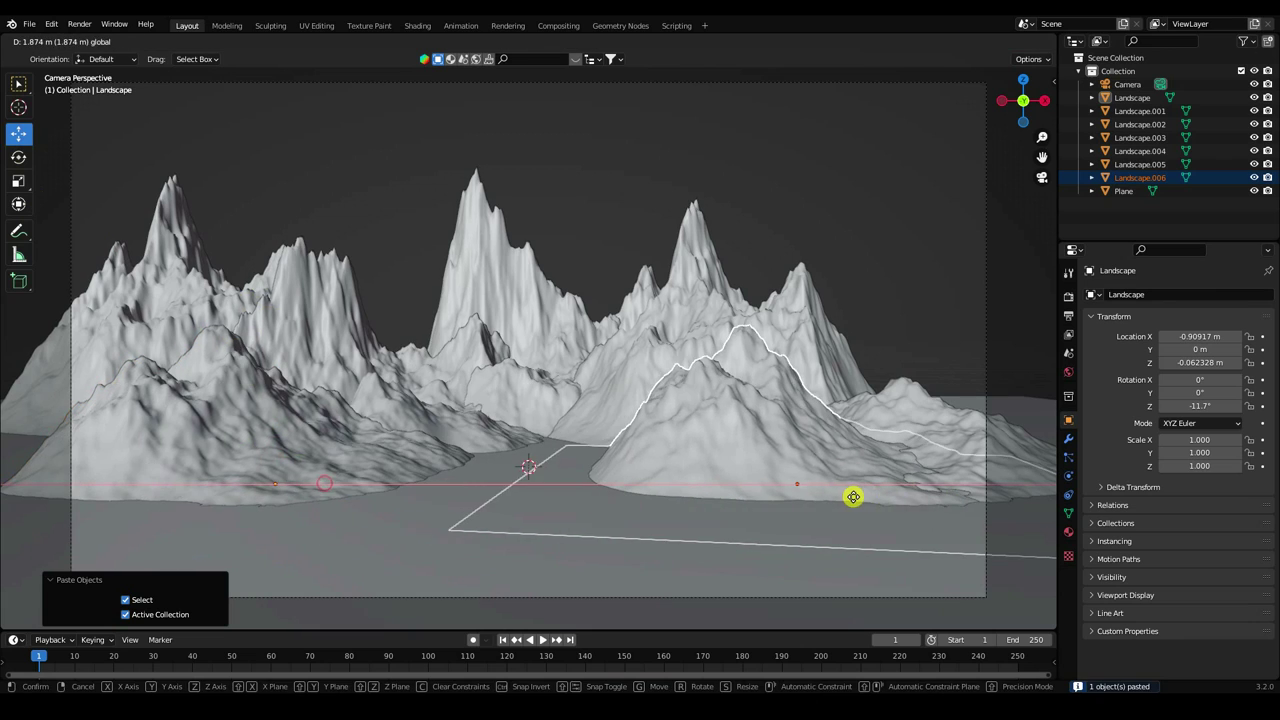
mouse_move(840, 400)
middle_mouse_down()
mouse_move(589, 434)
mouse_move(770, 433)
mouse_move(628, 428)
middle_mouse_up()
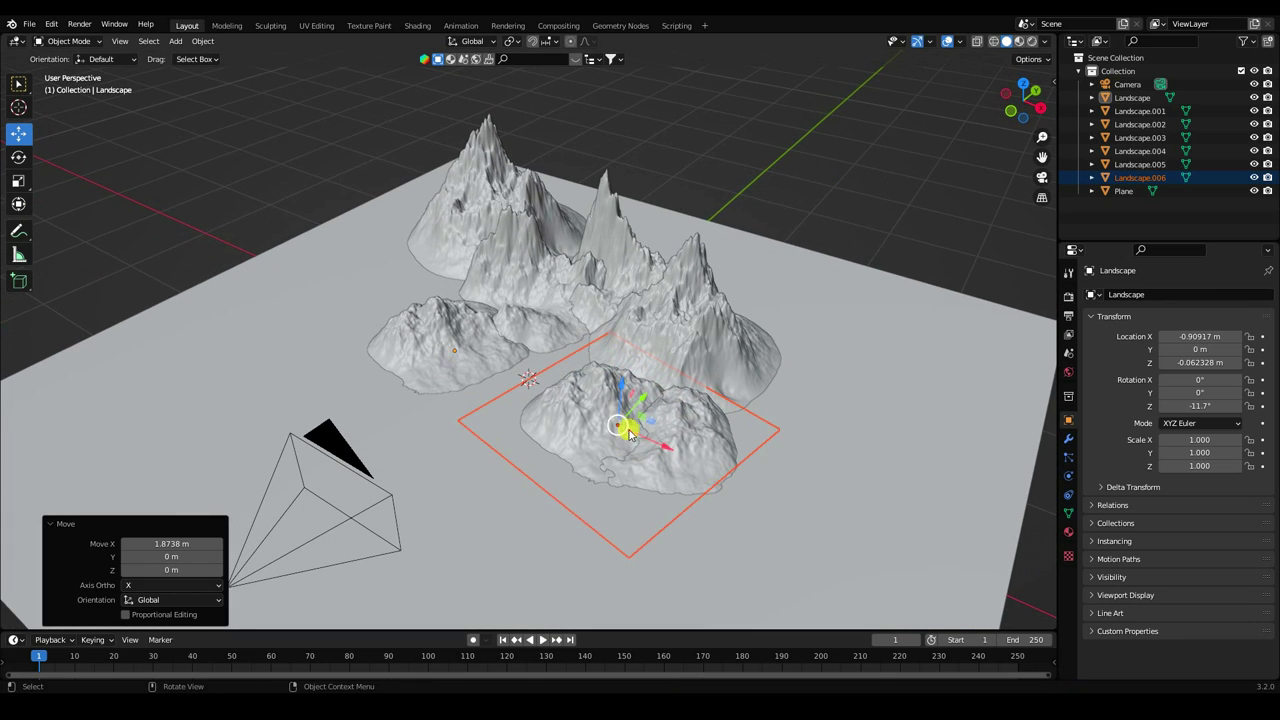
mouse_move(646, 398)
left_mouse_down()
mouse_move(807, 344)
mouse_move(885, 398)
left_mouse_up()
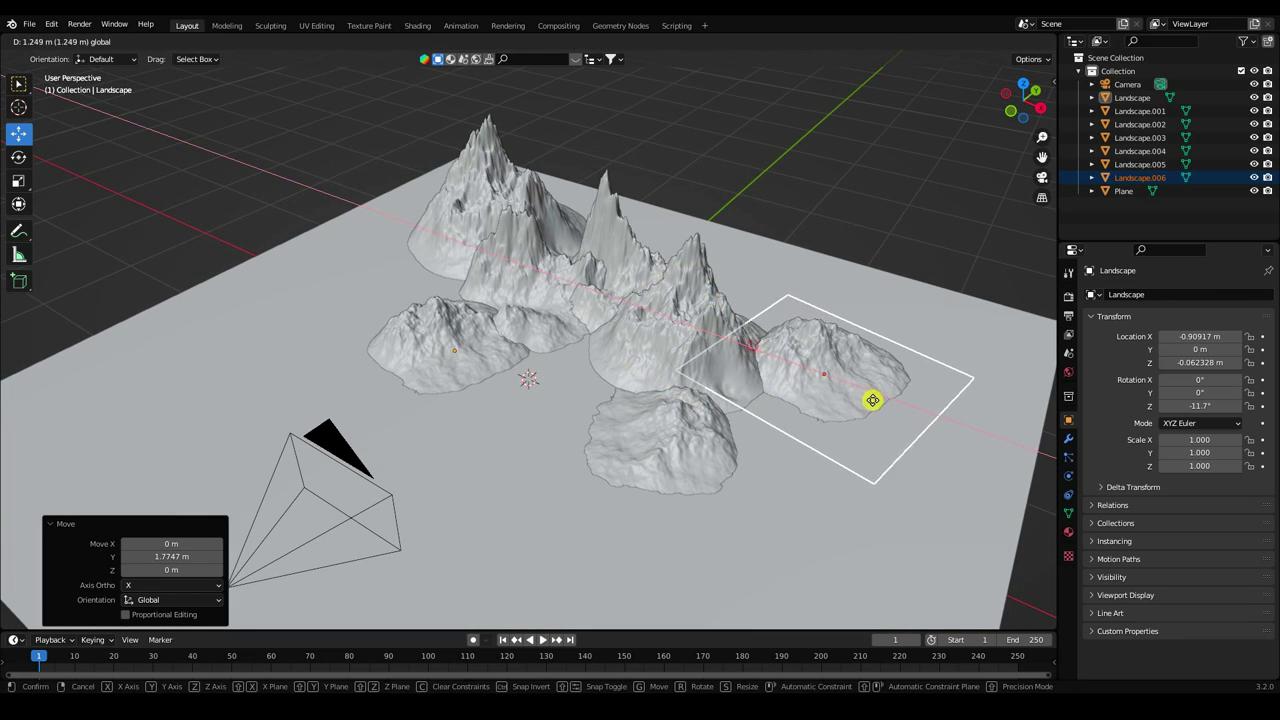
Stretch the new copy, Landscape.006, to 2.327 times its height on Z.
left_click(19, 185)
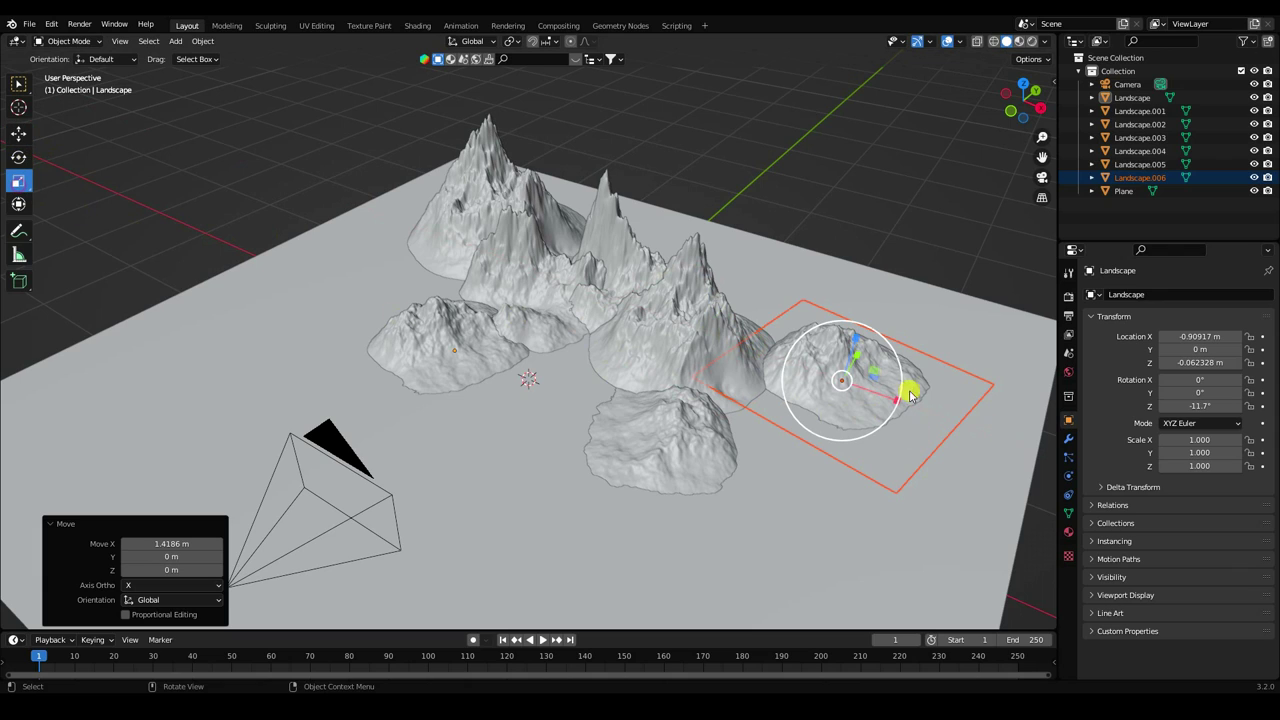
mouse_move(906, 383)
middle_mouse_down()
mouse_move(889, 306)
mouse_move(837, 349)
middle_mouse_up()
left_click_drag(837, 349, 846, 277)
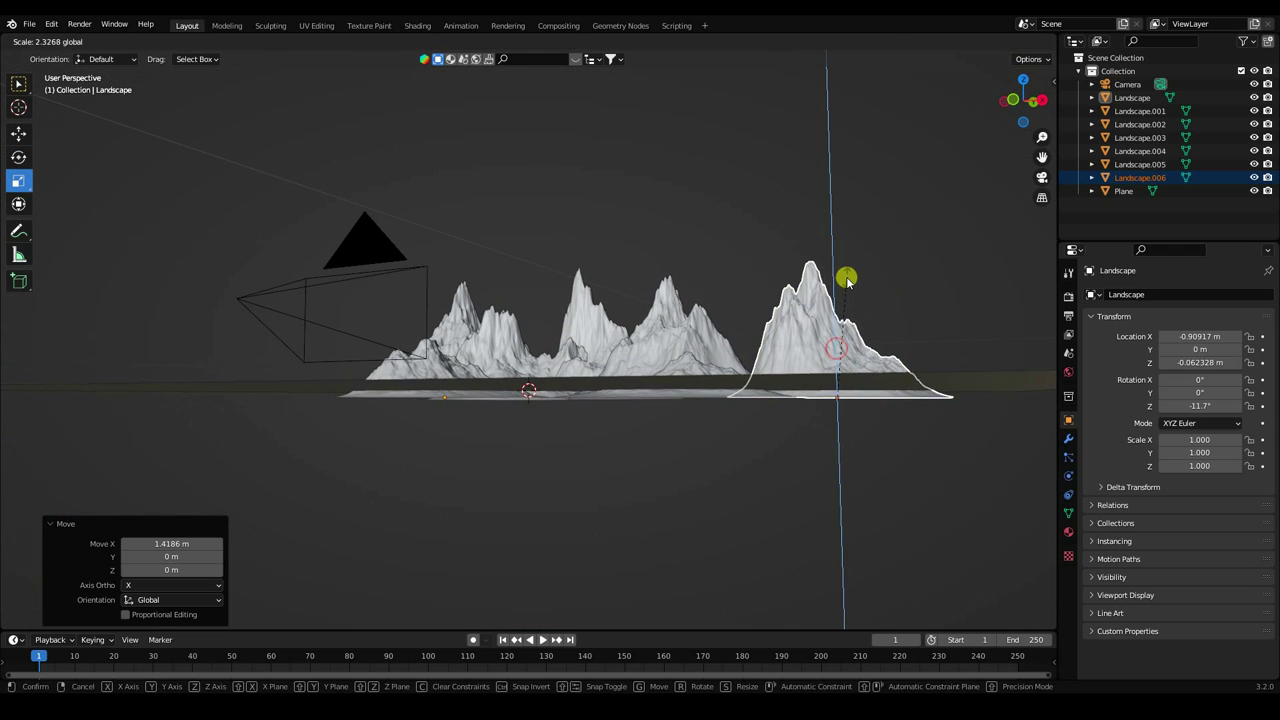
key("KP_0")
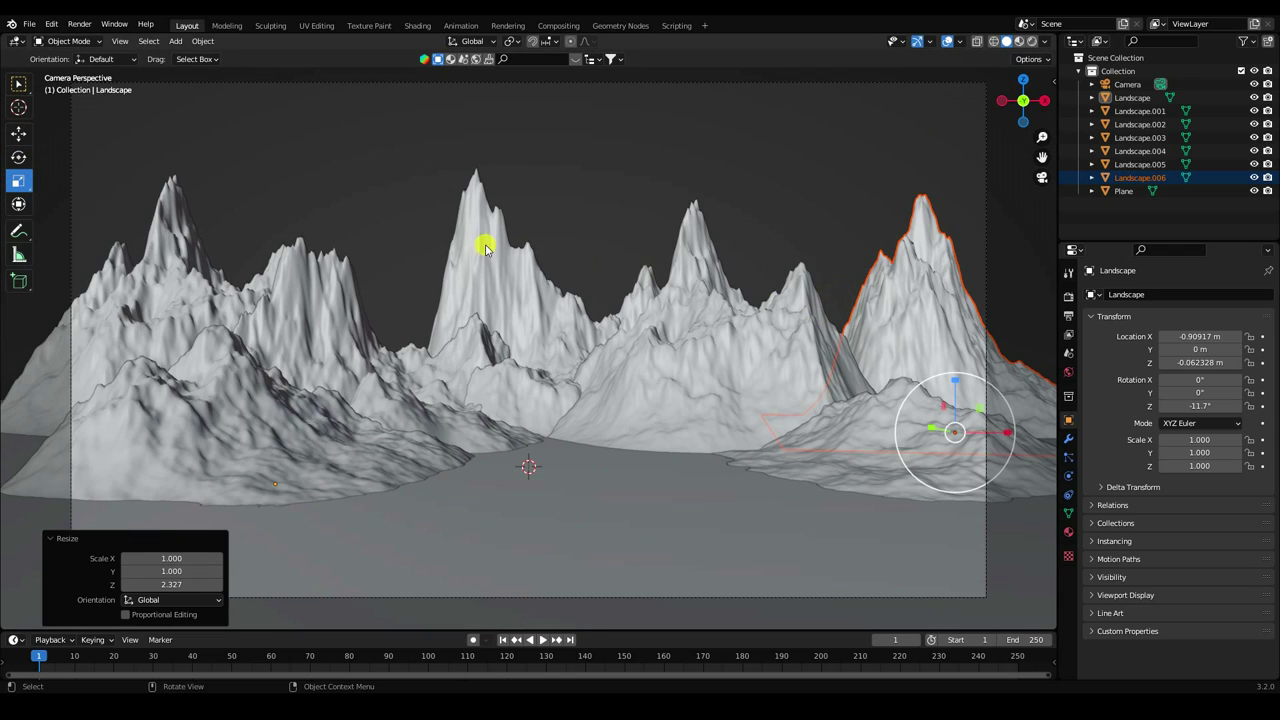
left_click(16, 133)
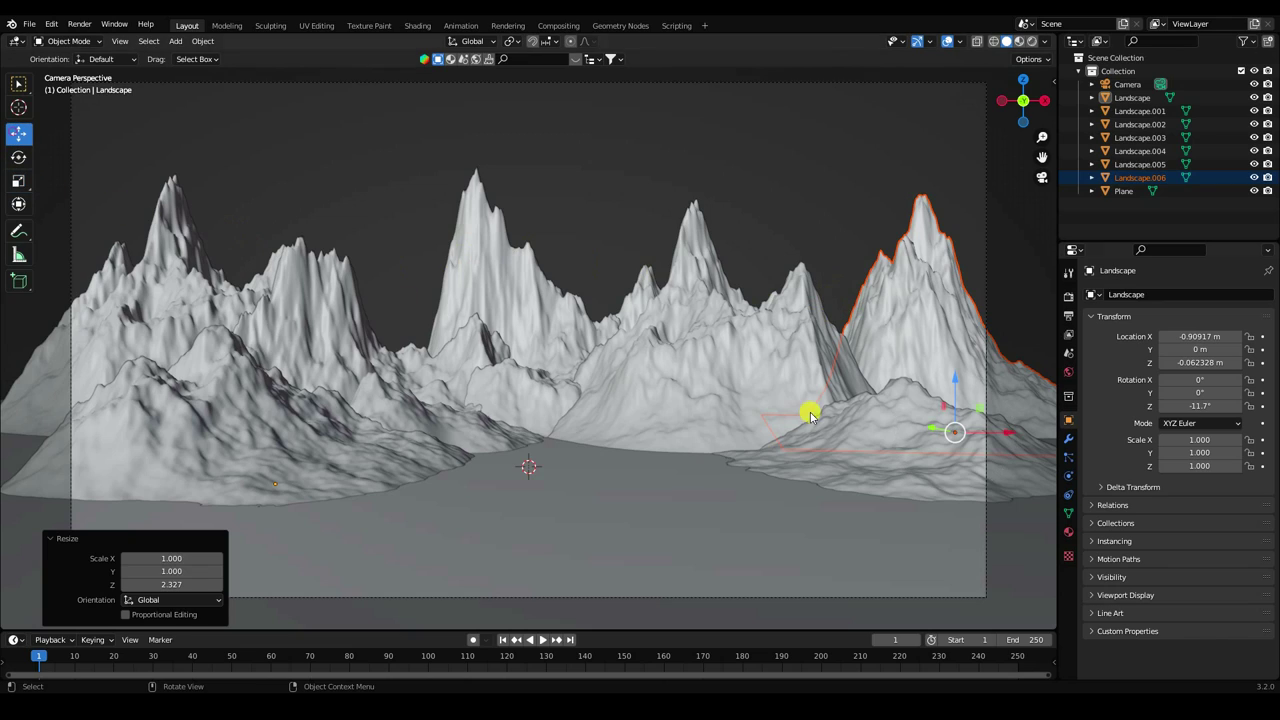
left_click(1000, 432)
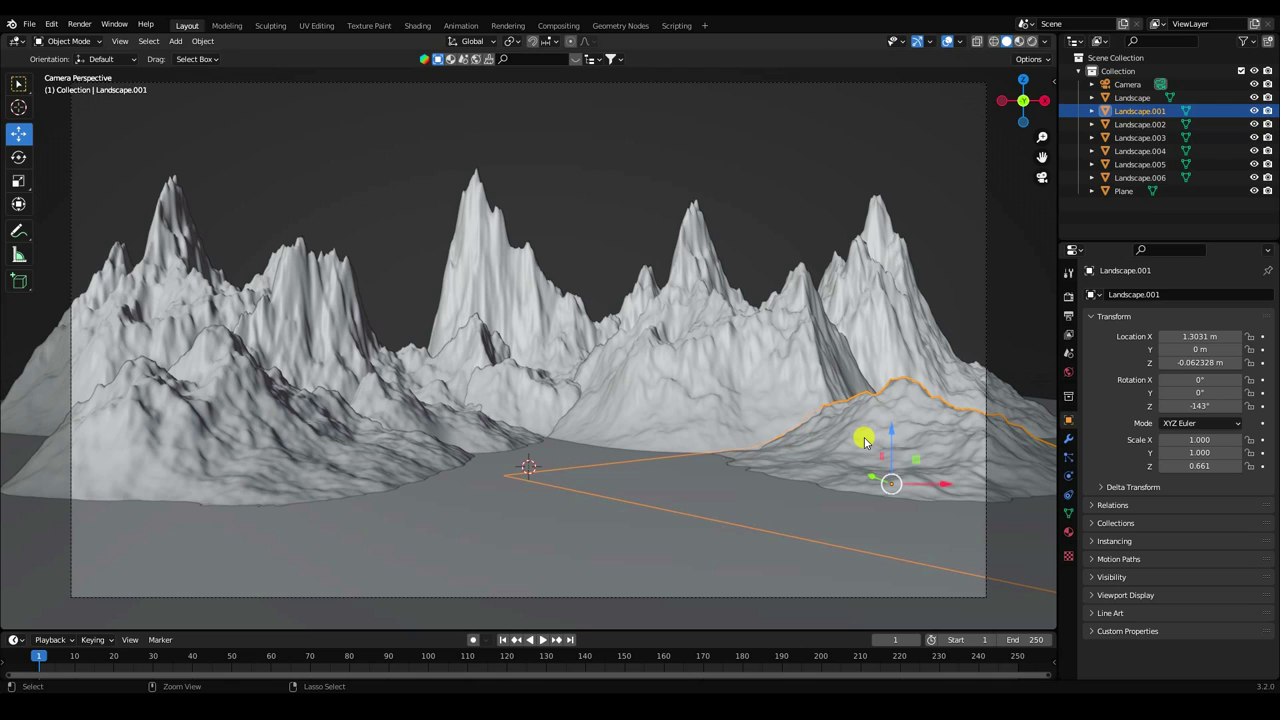
Duplicate Landscape.001 and move the copy along X and Y into the centre foreground.
key("ctrl+c")
key("ctrl+v")
key("g")
key("x")
left_click(594, 460)
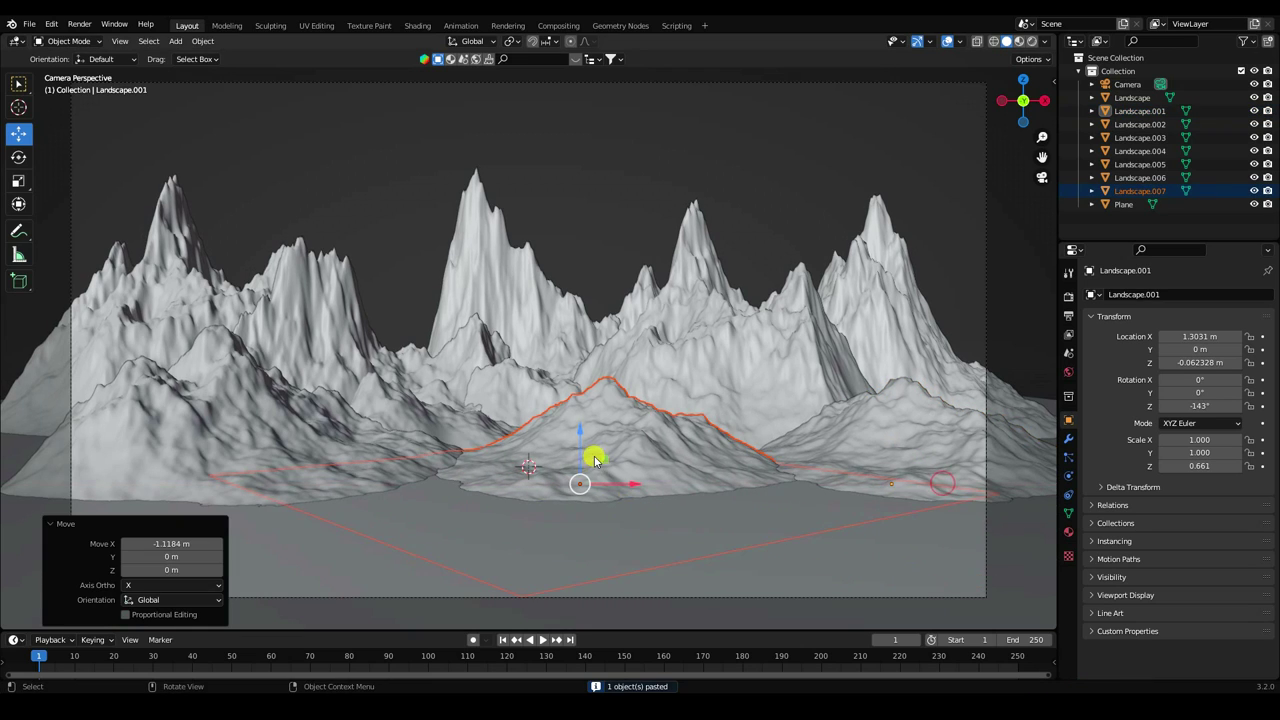
middle_click_drag(594, 460, 580, 505)
scroll(575, 440, "up", 3)
key("g")
key("y")
left_click(468, 474)
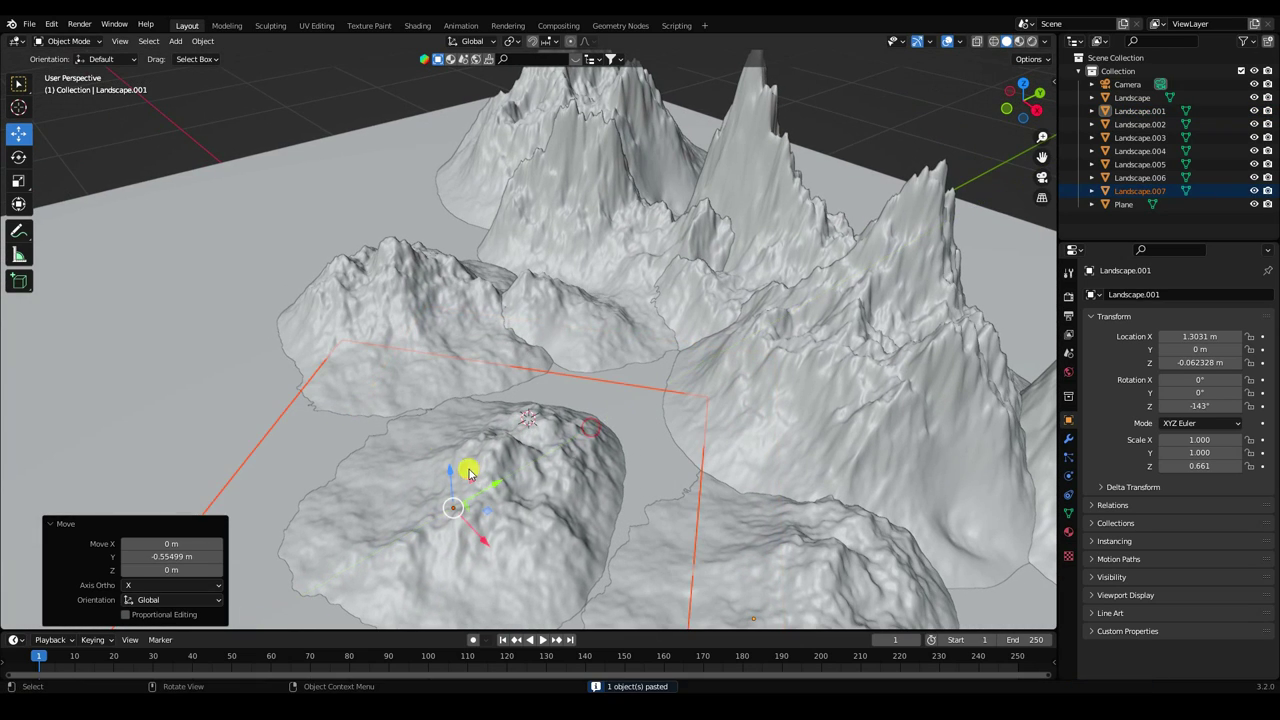
Flatten the duplicate Landscape.007 to Z scale 0.471, then deselect everything.
left_click(18, 181)
mouse_move(430, 330)
middle_mouse_down()
mouse_move(506, 309)
mouse_move(518, 414)
middle_mouse_up()
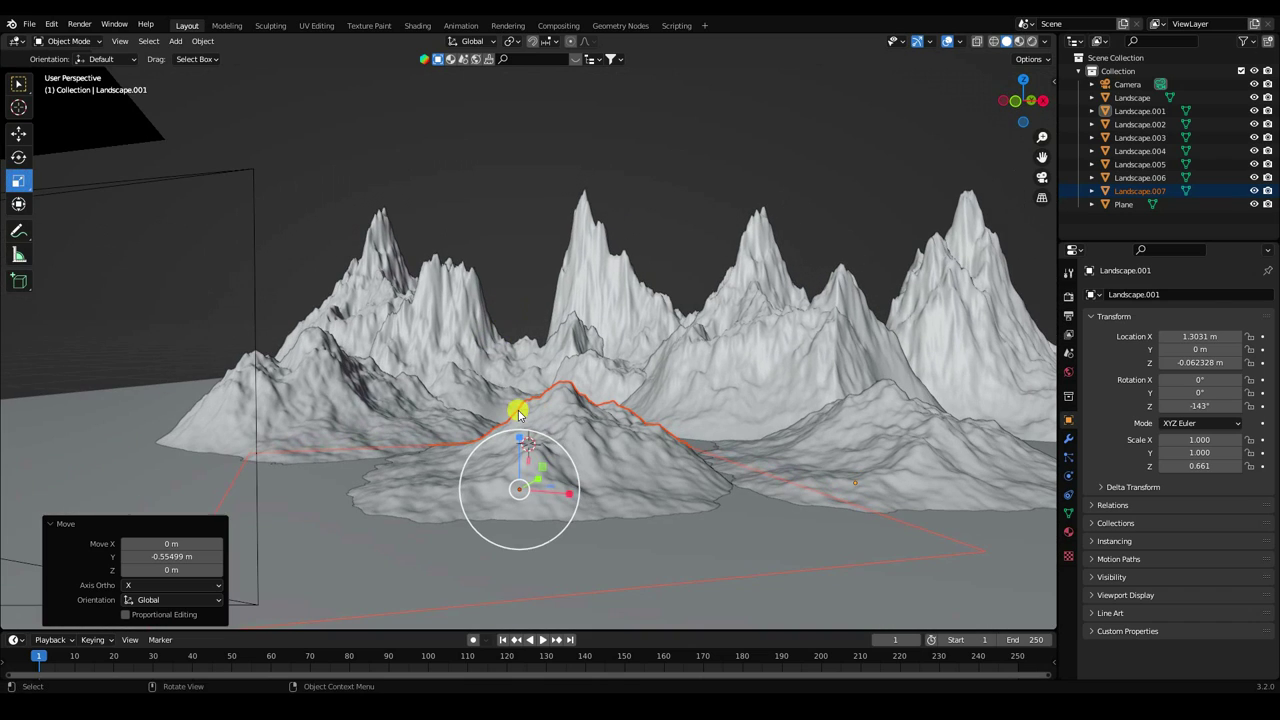
left_click_drag(519, 441, 507, 476)
key("KP_0")
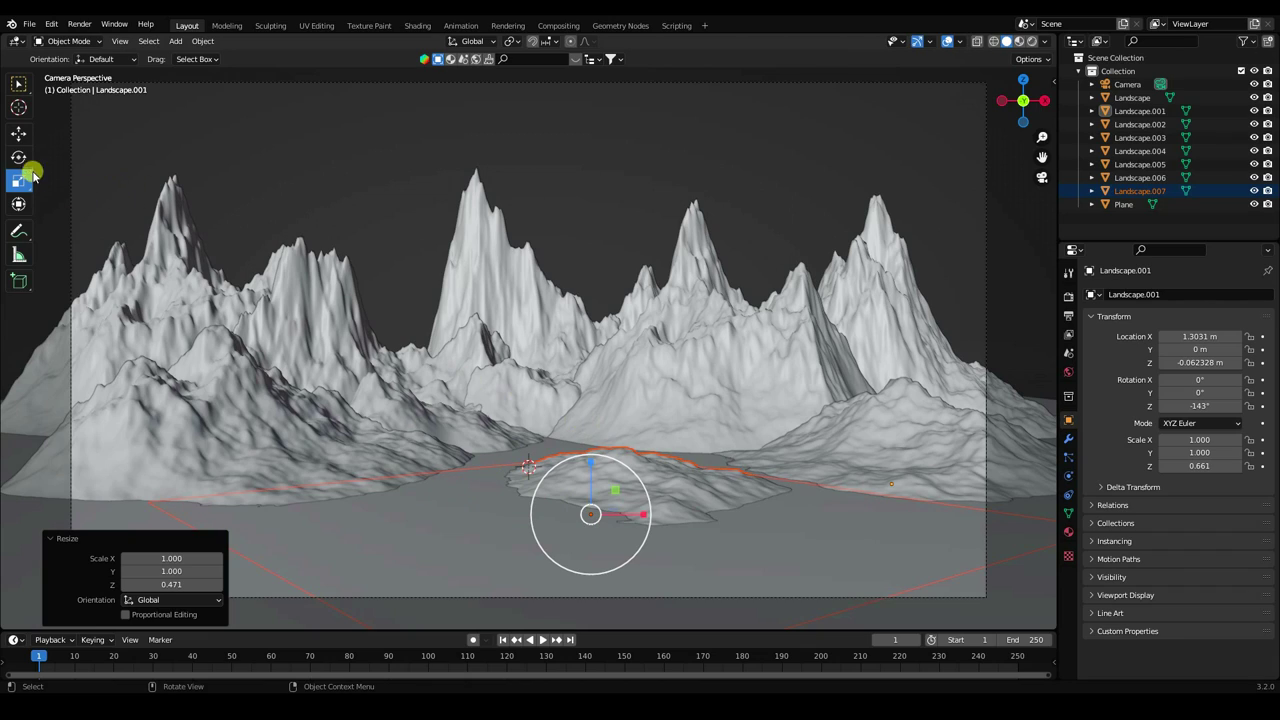
left_click(229, 143)
left_click(18, 133)
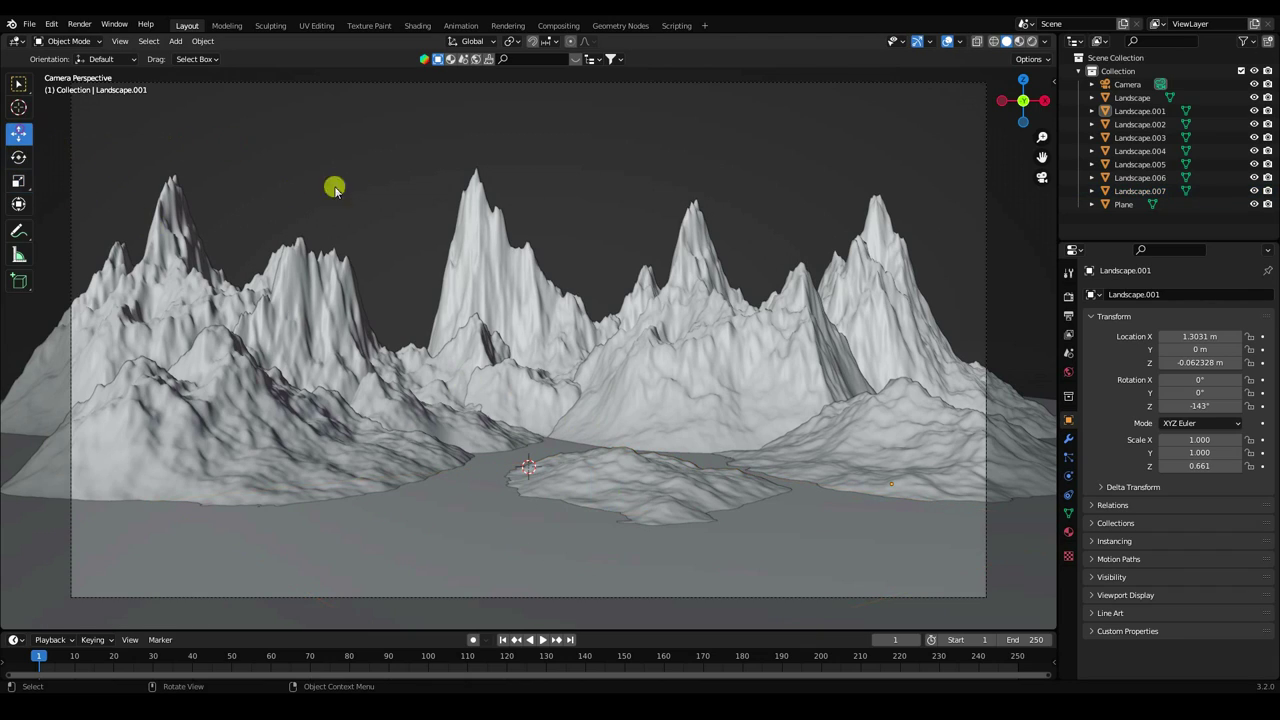
Add a torus with 250 major and 150 minor segments.
left_click(177, 39)
mouse_move(195, 56)
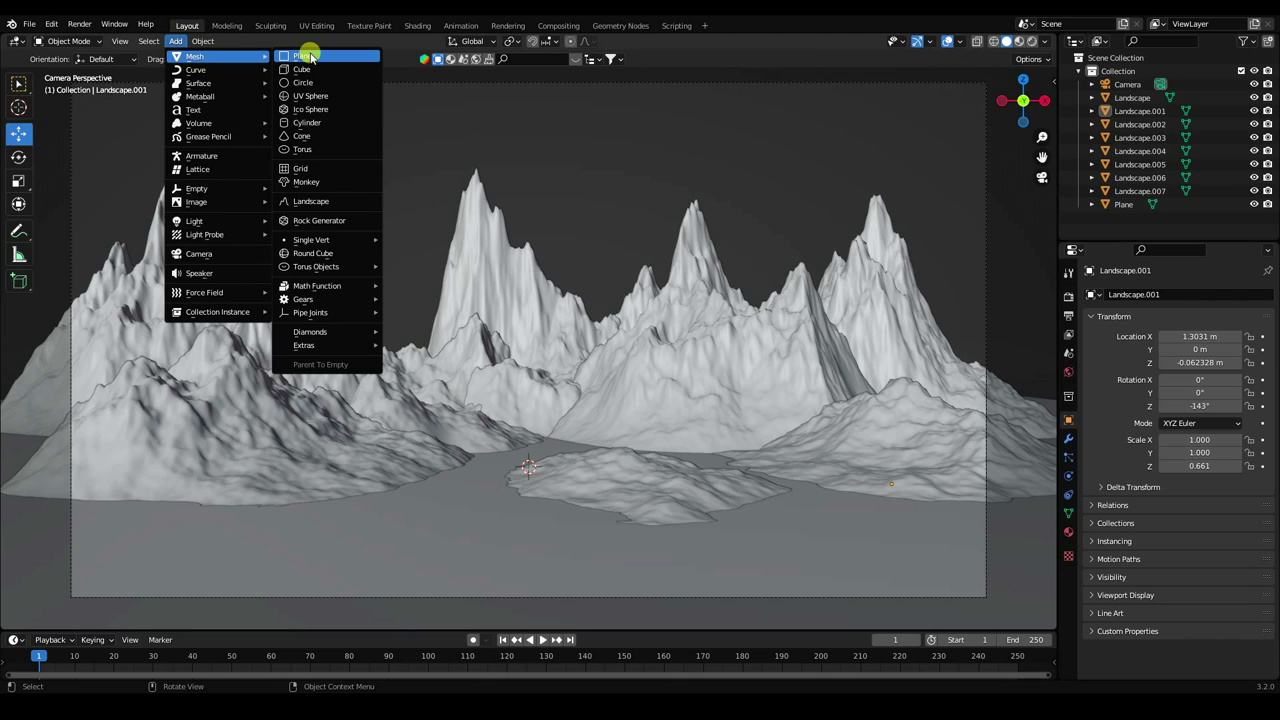
left_click(322, 149)
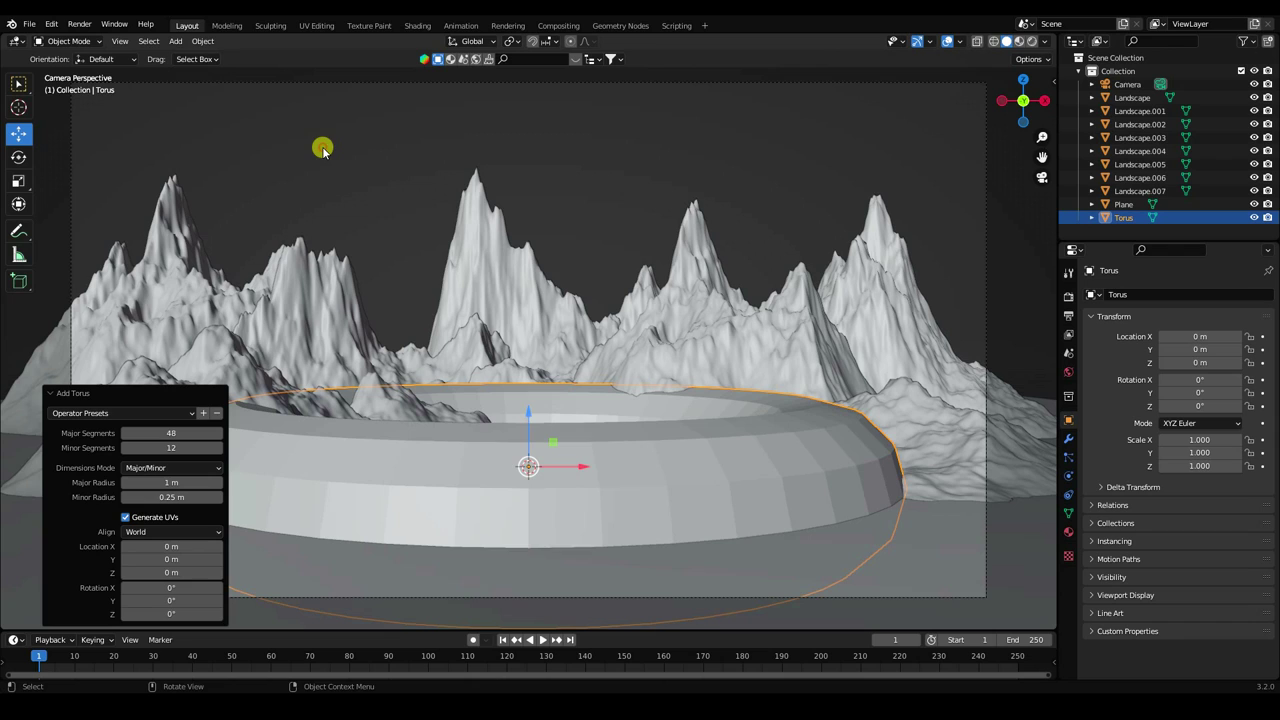
scroll(557, 368, "down", 3)
mouse_move(557, 366)
middle_mouse_down()
mouse_move(528, 420)
mouse_move(491, 437)
middle_mouse_up()
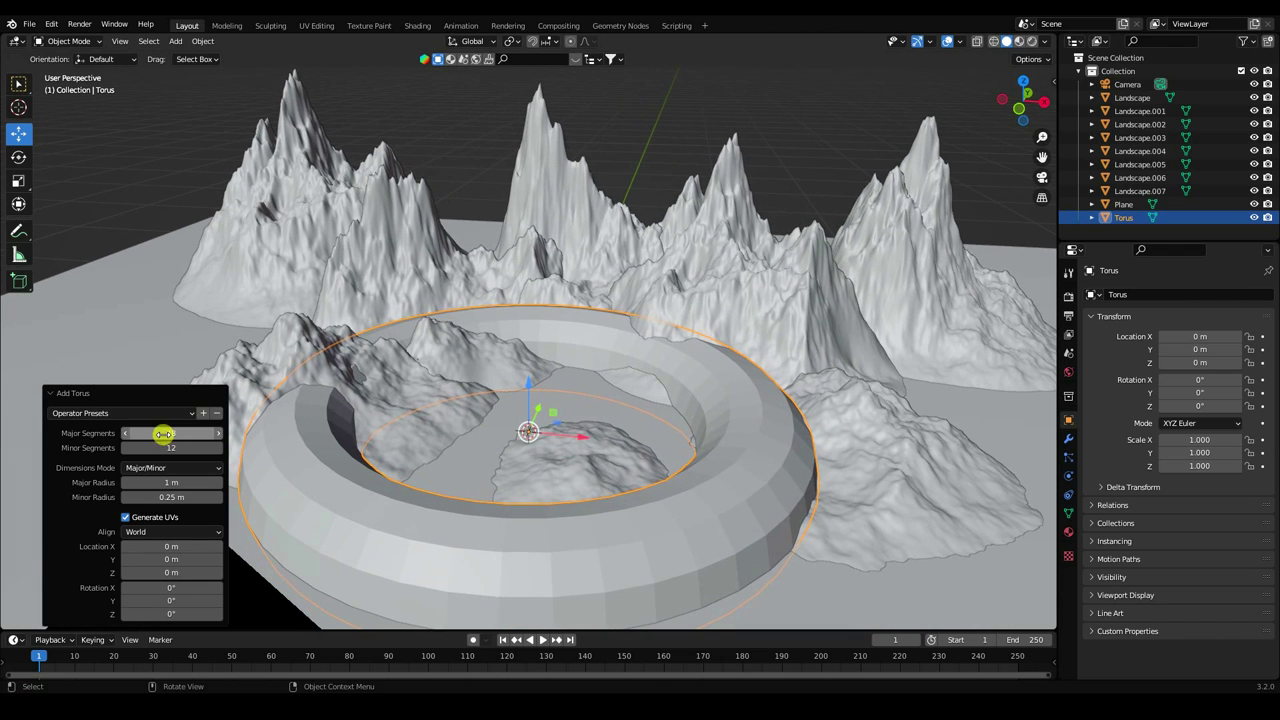
left_click(163, 434)
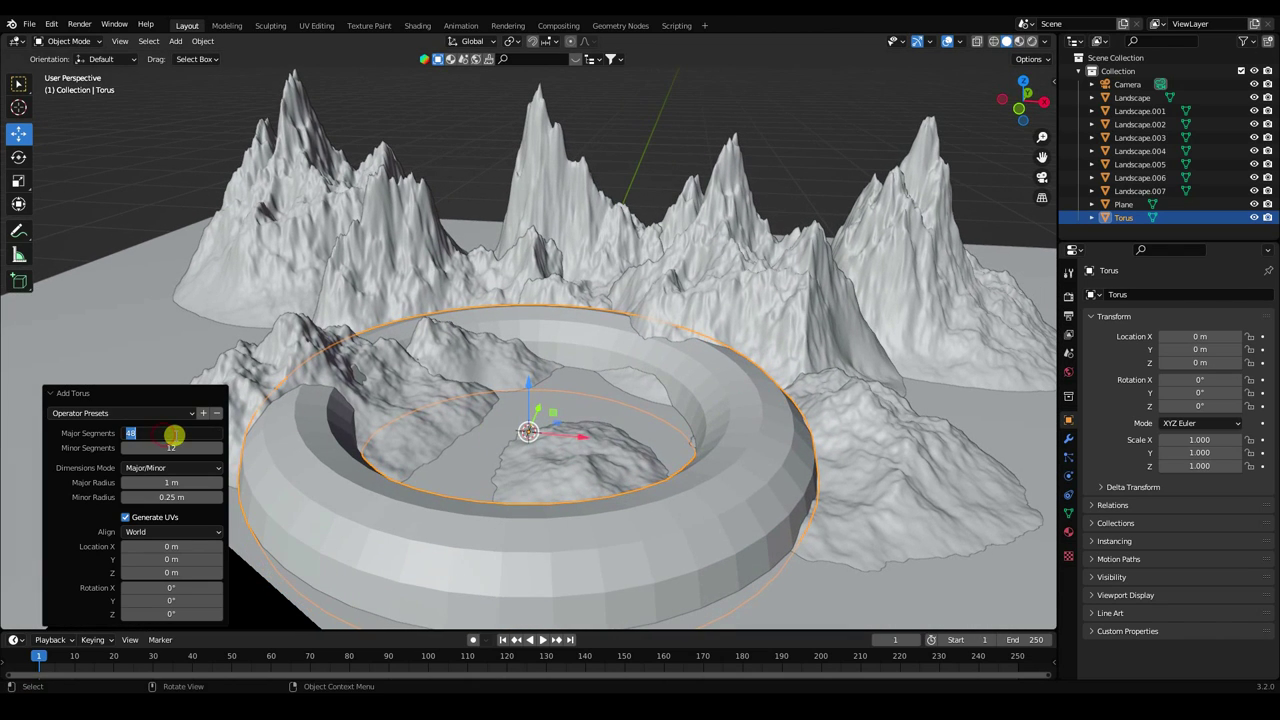
key("Tab")
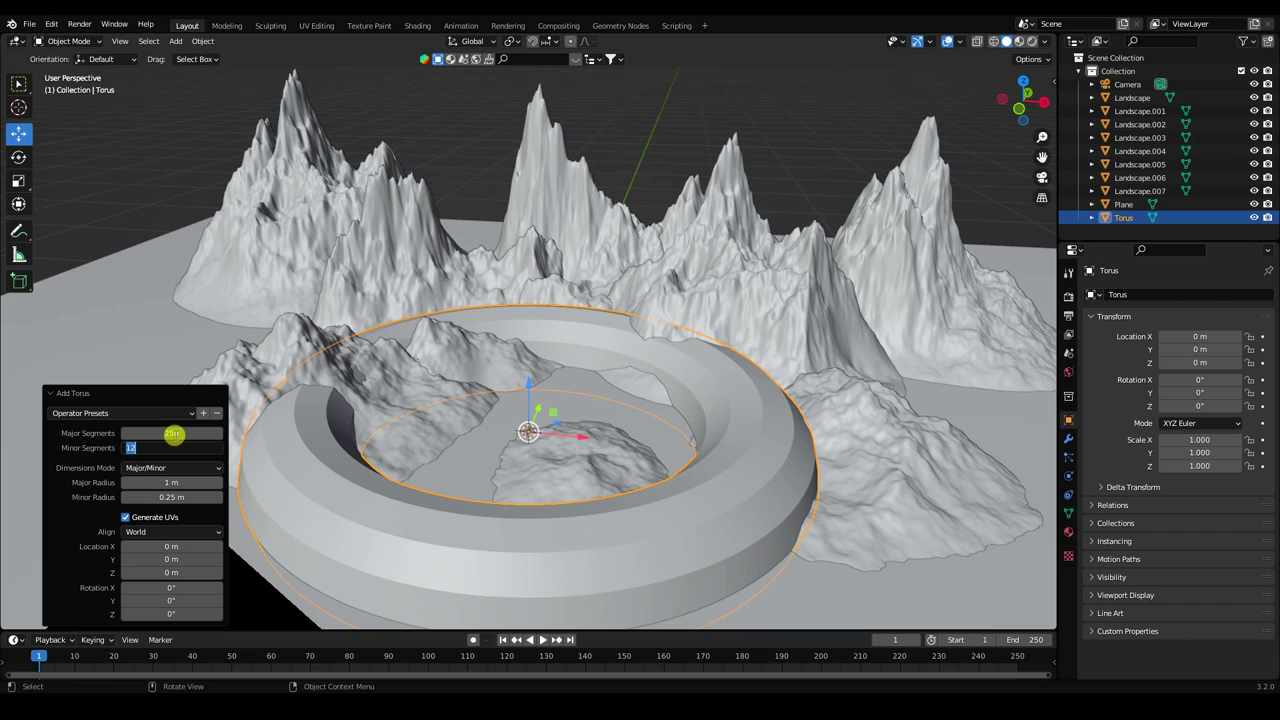
key("Return")
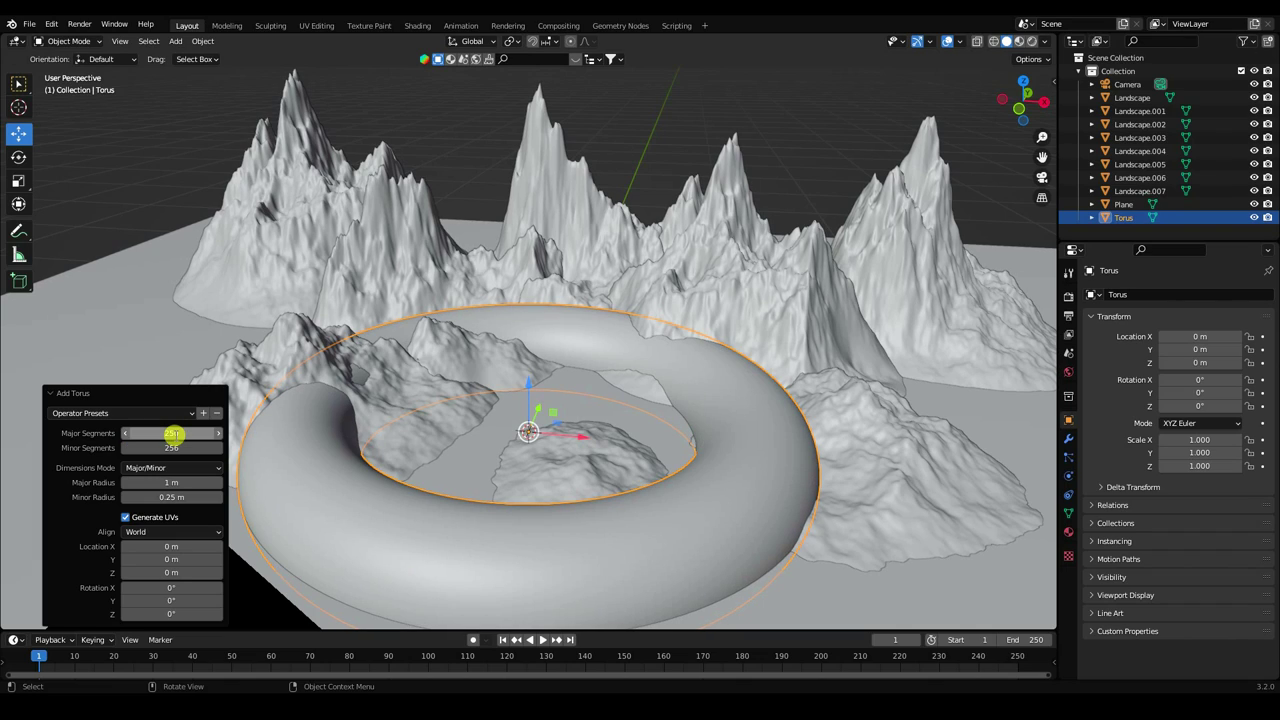
left_click(166, 449)
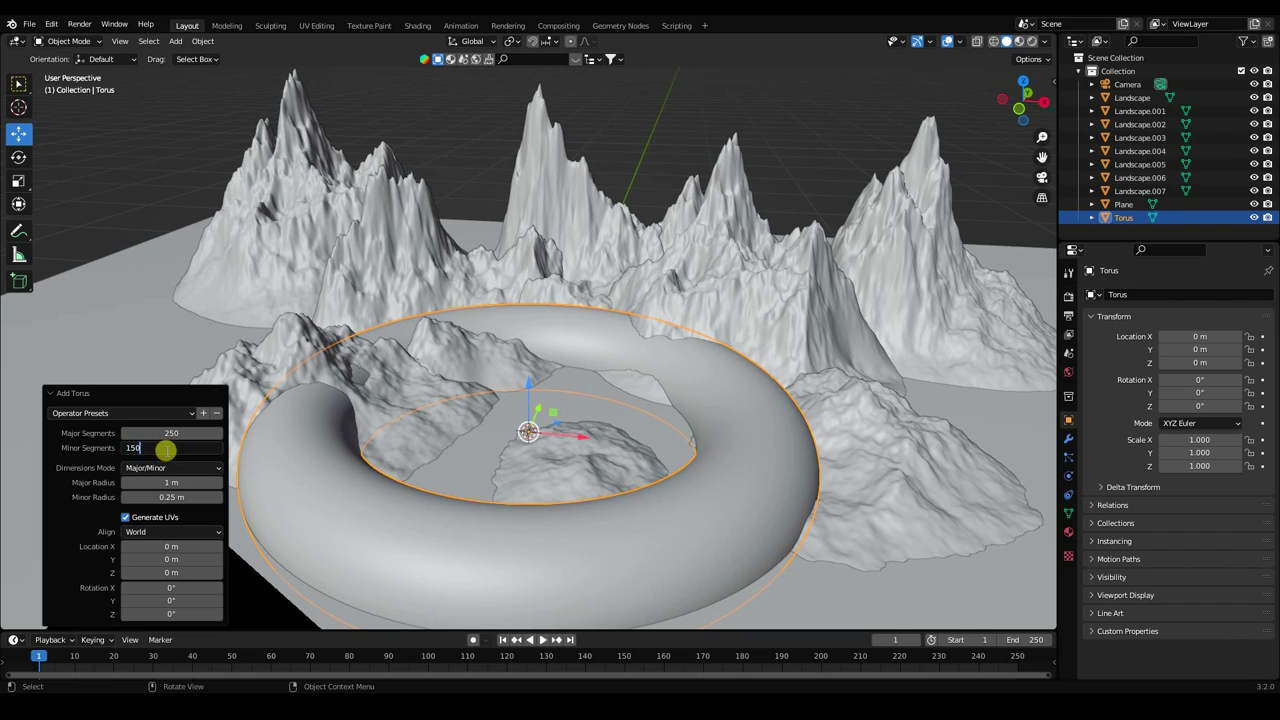
key("Return")
Turn on the wireframe overlay for all meshes in the viewport.
left_click(957, 43)
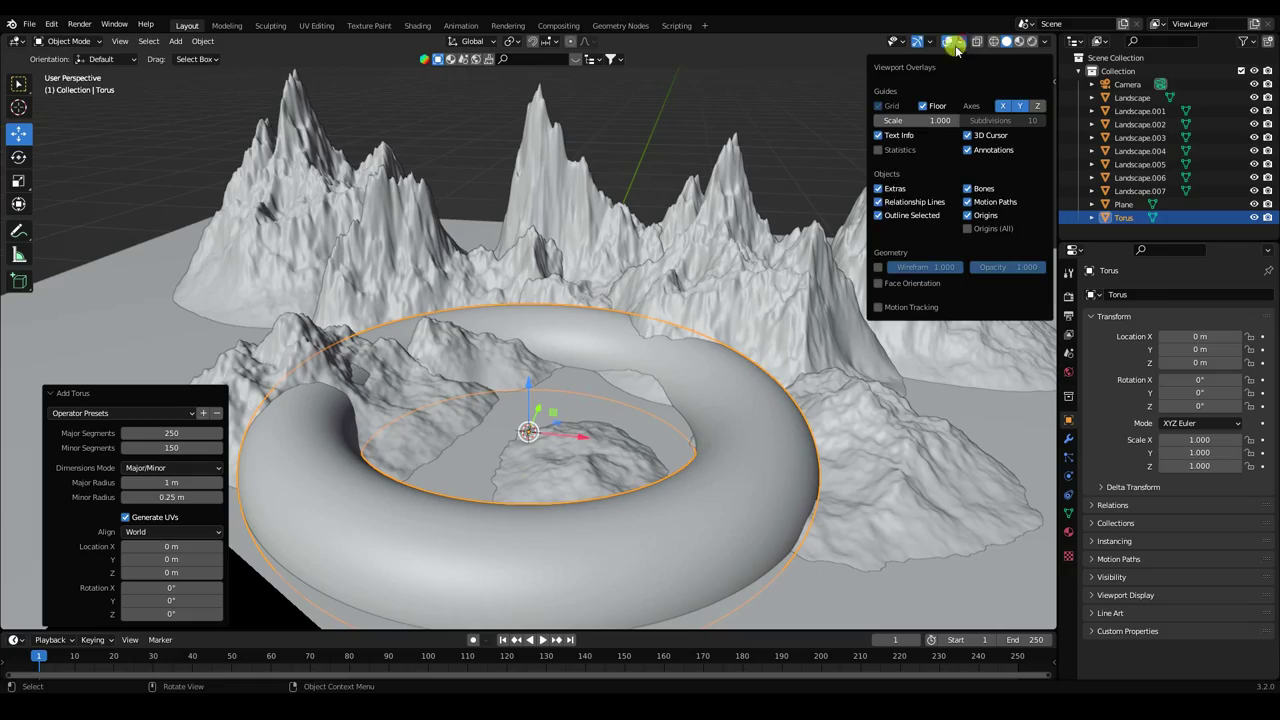
left_click(879, 267)
mouse_move(610, 338)
middle_mouse_down()
mouse_move(520, 463)
mouse_move(571, 377)
middle_mouse_up()
scroll(524, 457, "up", 3)
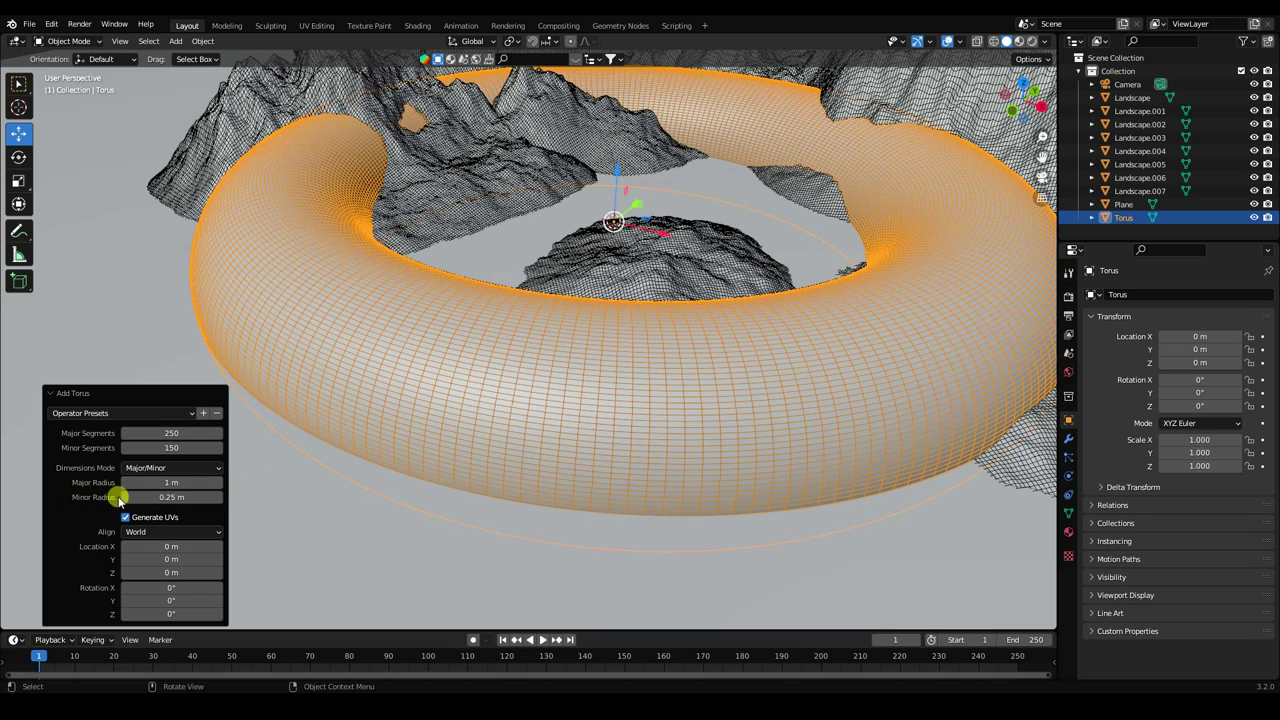
Set the torus minor radius to 0.4 m to thicken it.
left_click(177, 497)
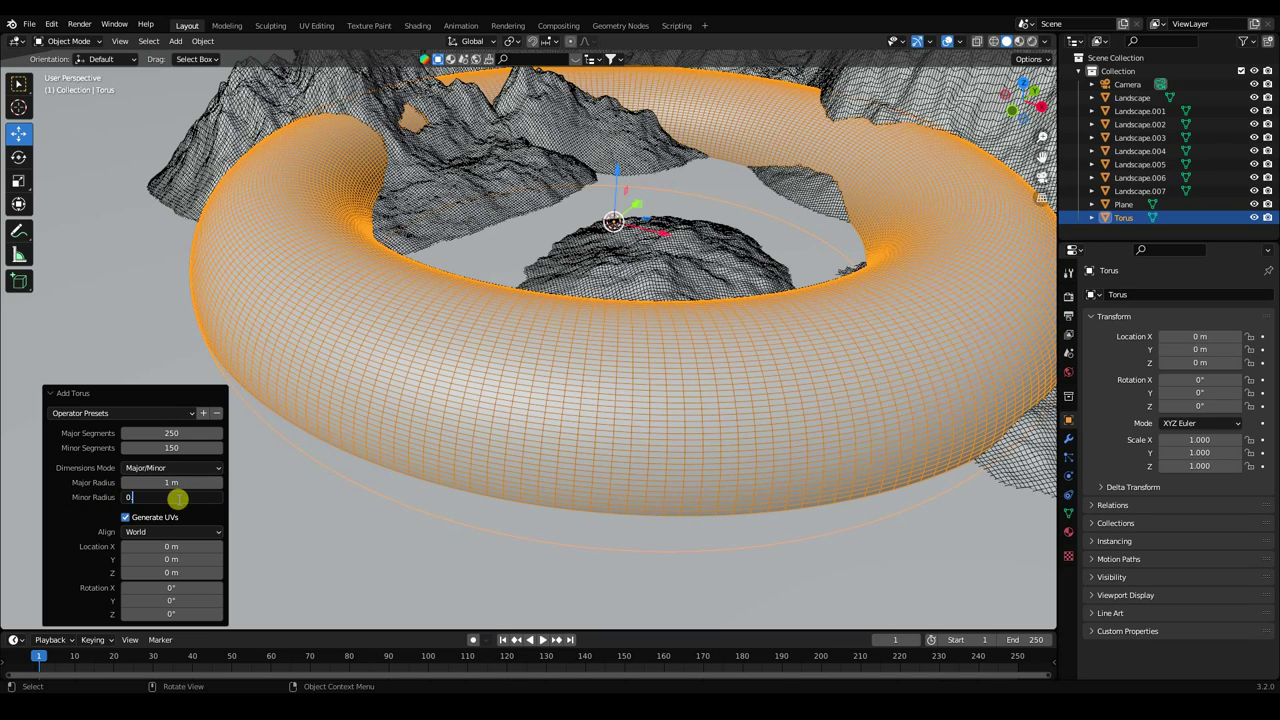
type(".4")
key("Return")
scroll(611, 323, "down", 2)
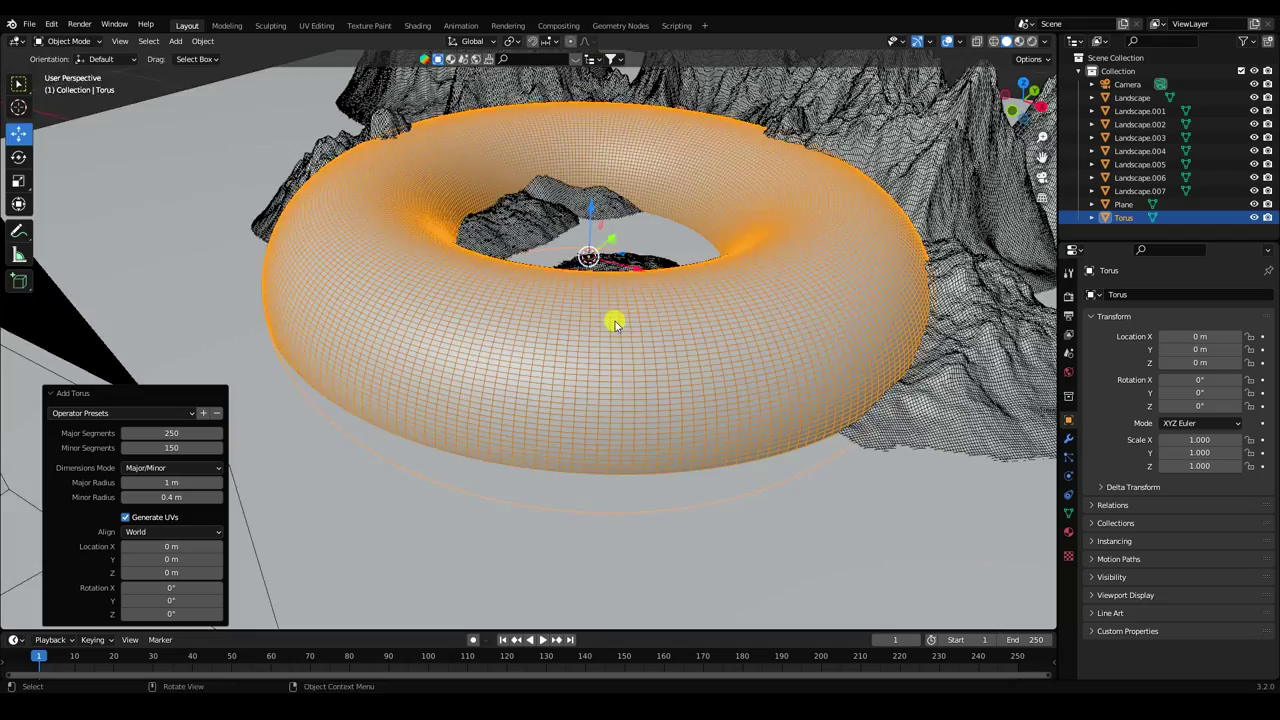
mouse_move(611, 323)
middle_mouse_down()
mouse_move(630, 397)
mouse_move(735, 348)
mouse_move(596, 324)
middle_mouse_up()
scroll(630, 397, "down", 3)
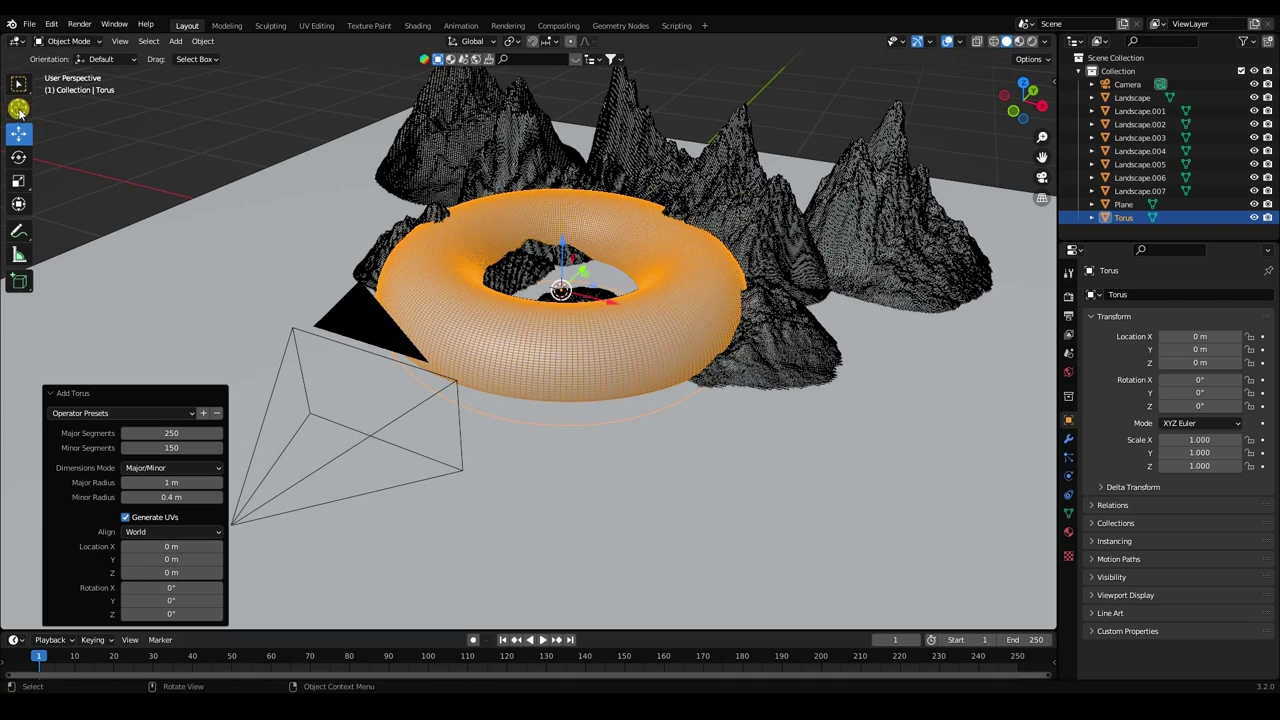
scroll(688, 310, "up", 2)
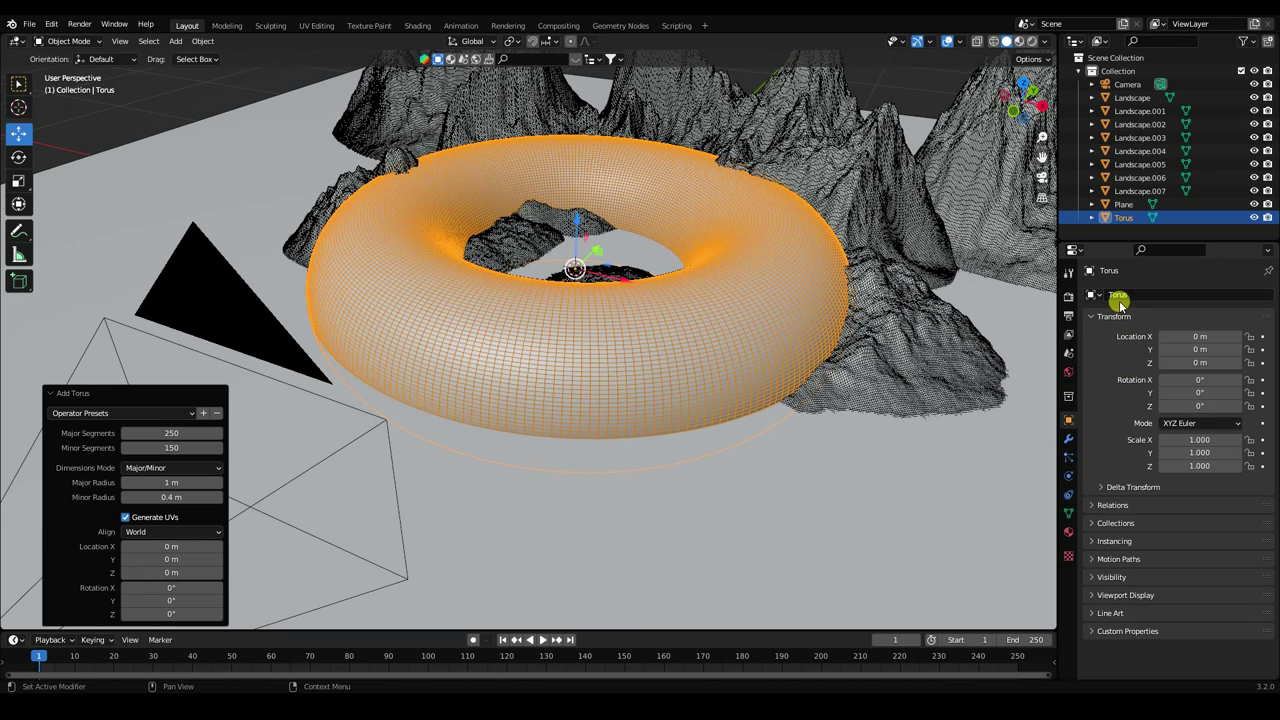
Add a Subdivision Surface modifier to the torus with render level 4 and viewport level 2.
left_click(1068, 438)
left_click(1100, 294)
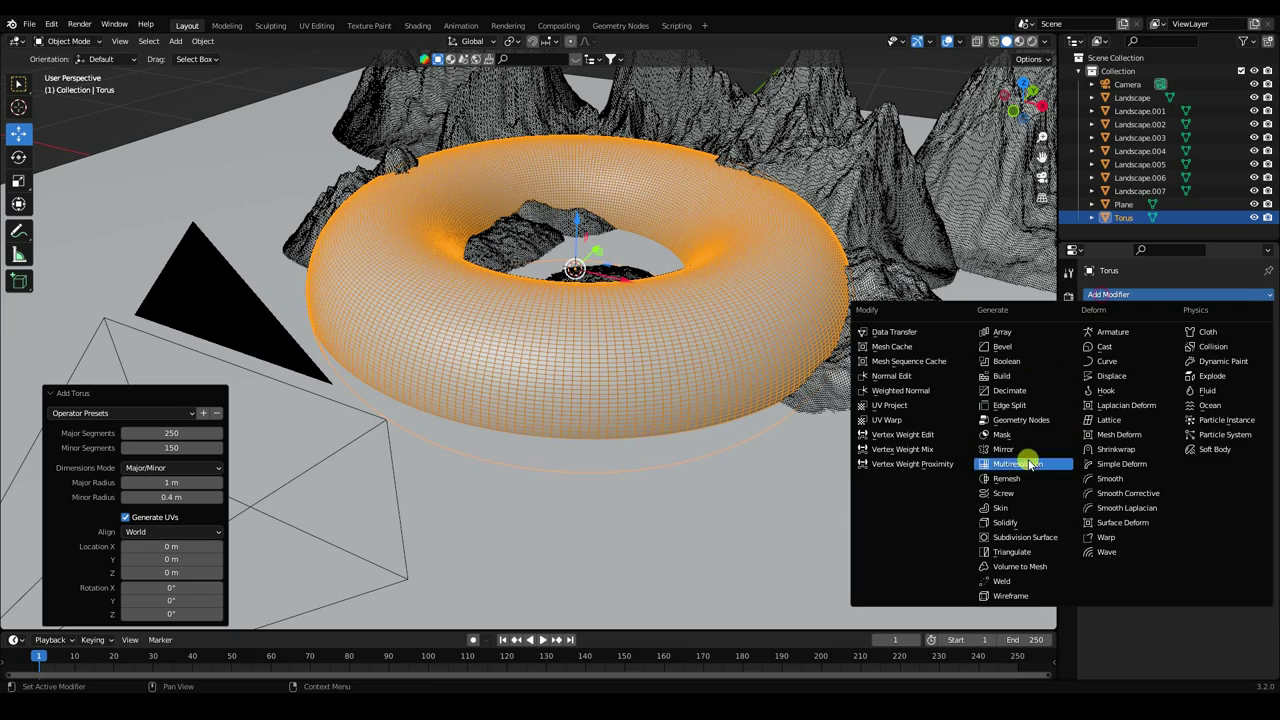
left_click(1047, 541)
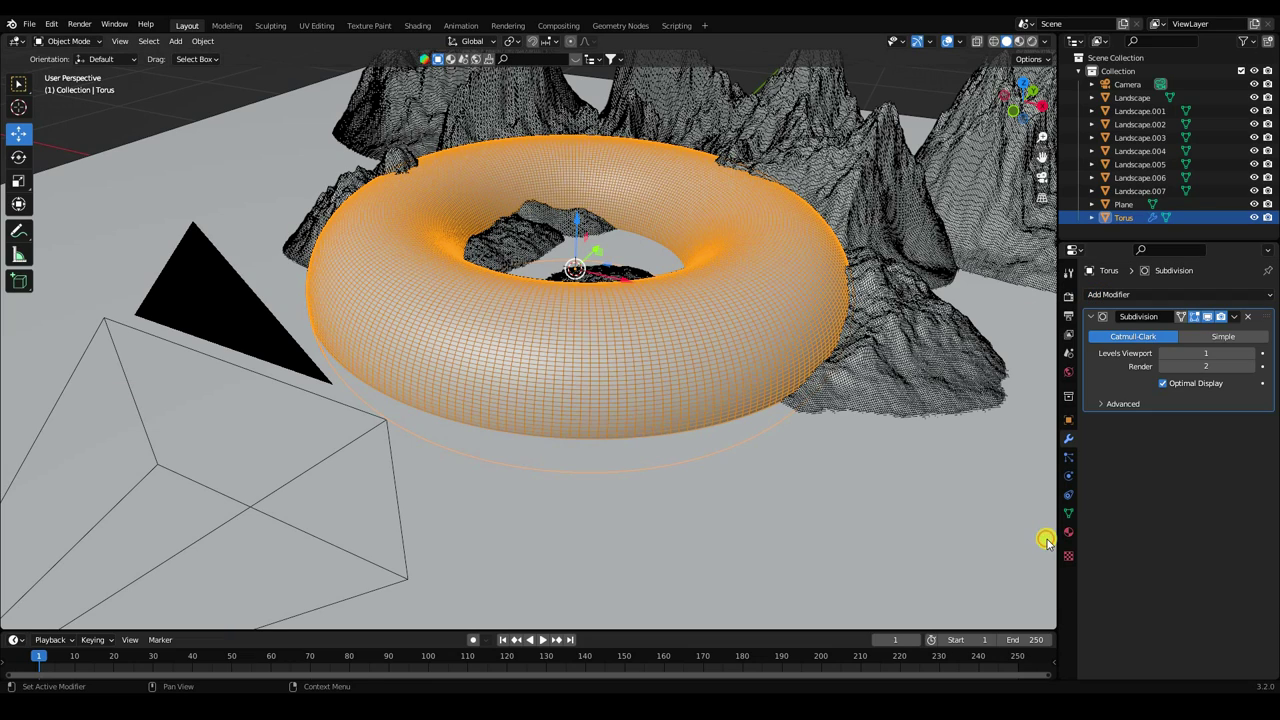
left_click_drag(1243, 368, 1249, 366)
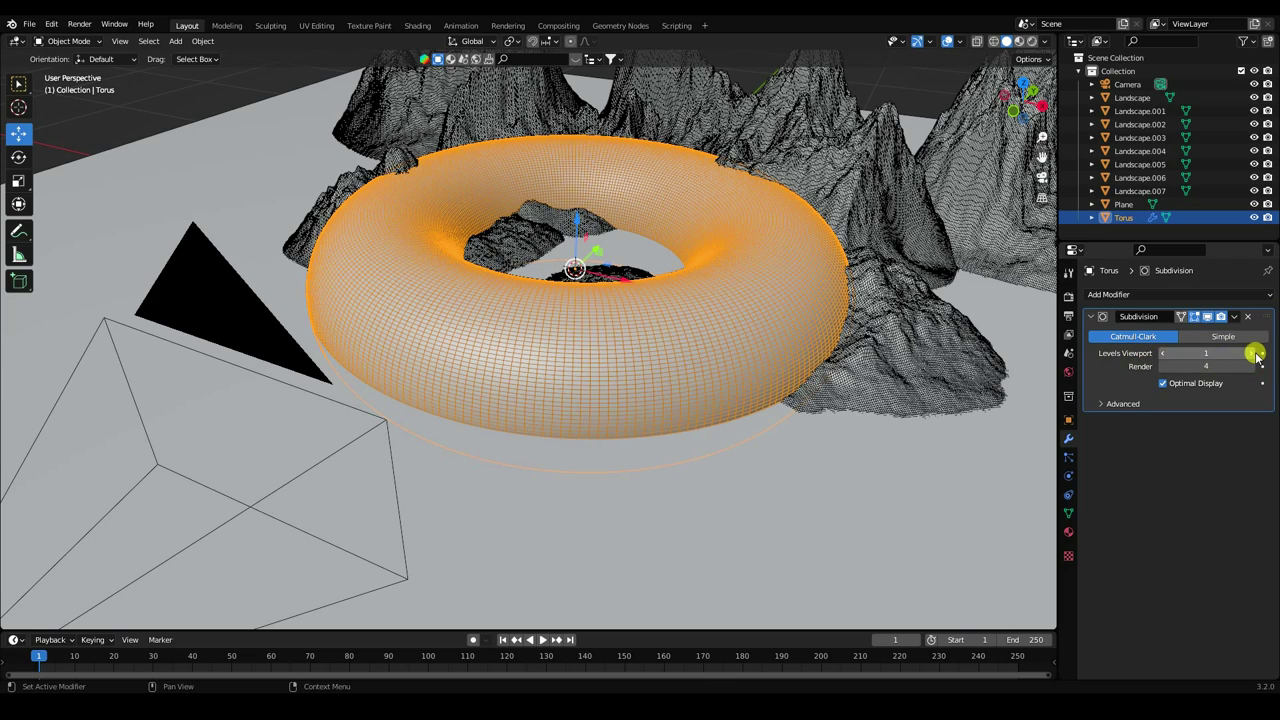
left_click(1250, 352)
type("3")
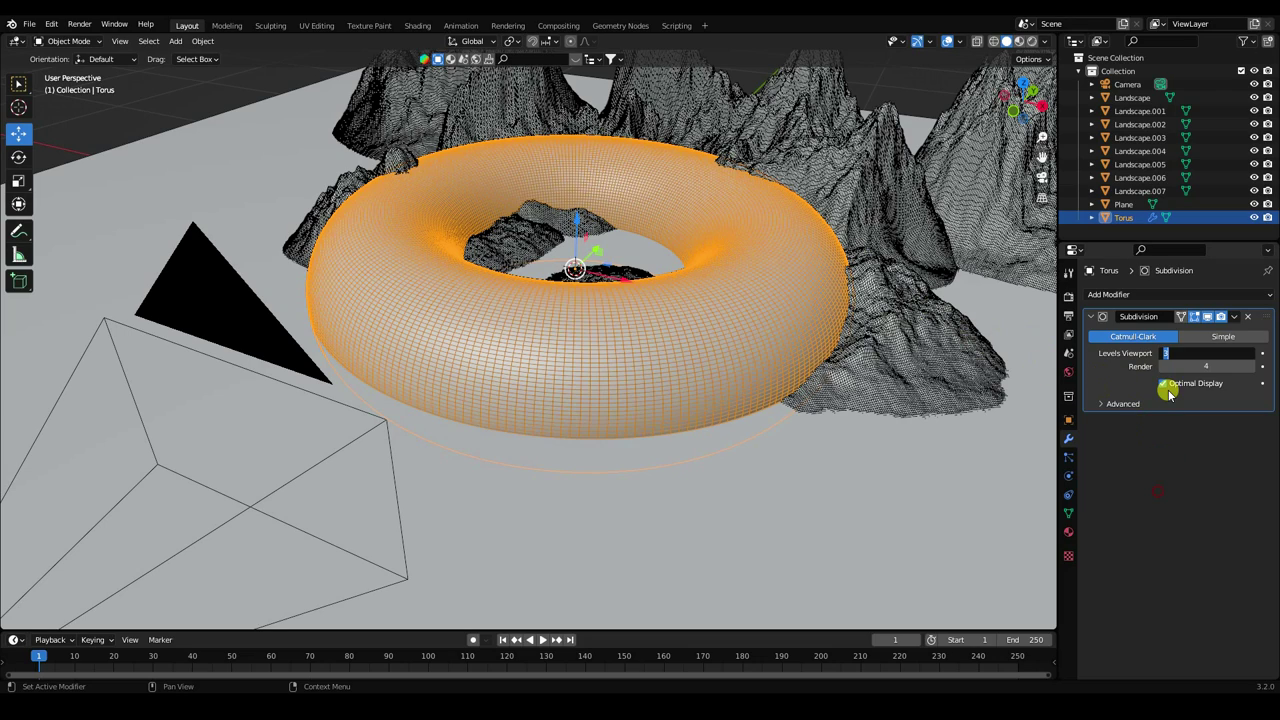
left_click(1165, 354)
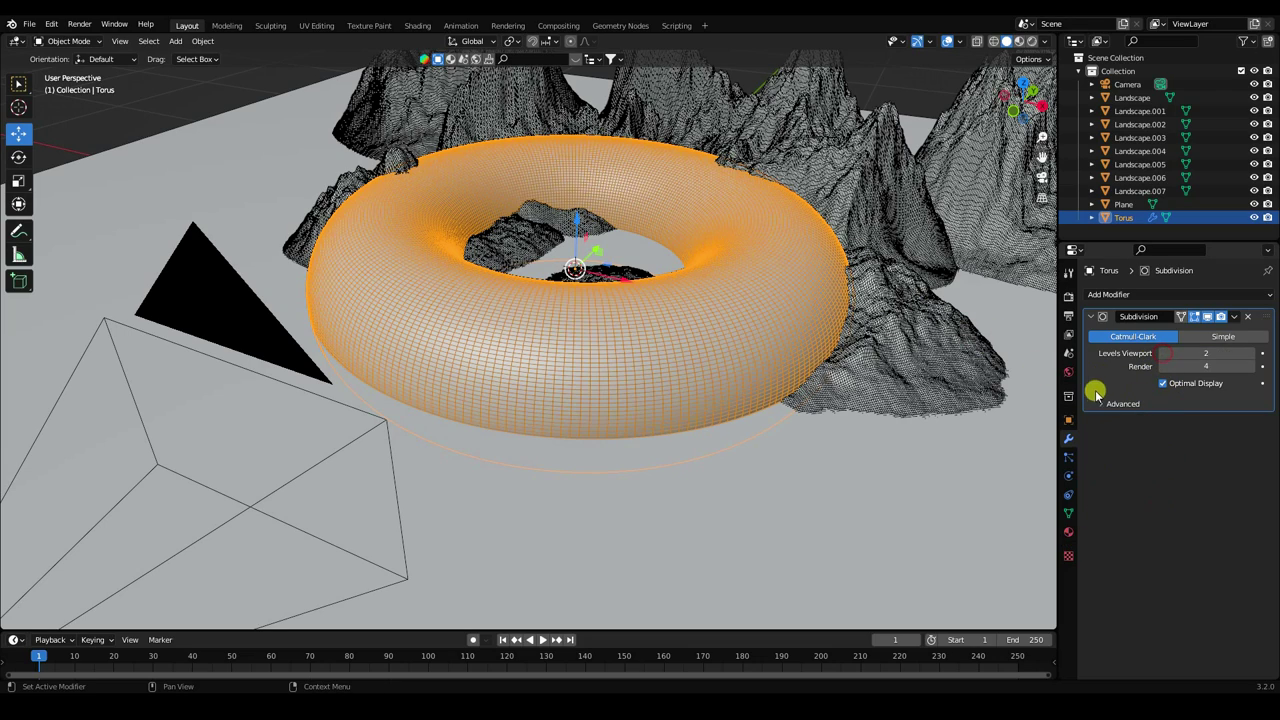
left_click(1108, 295)
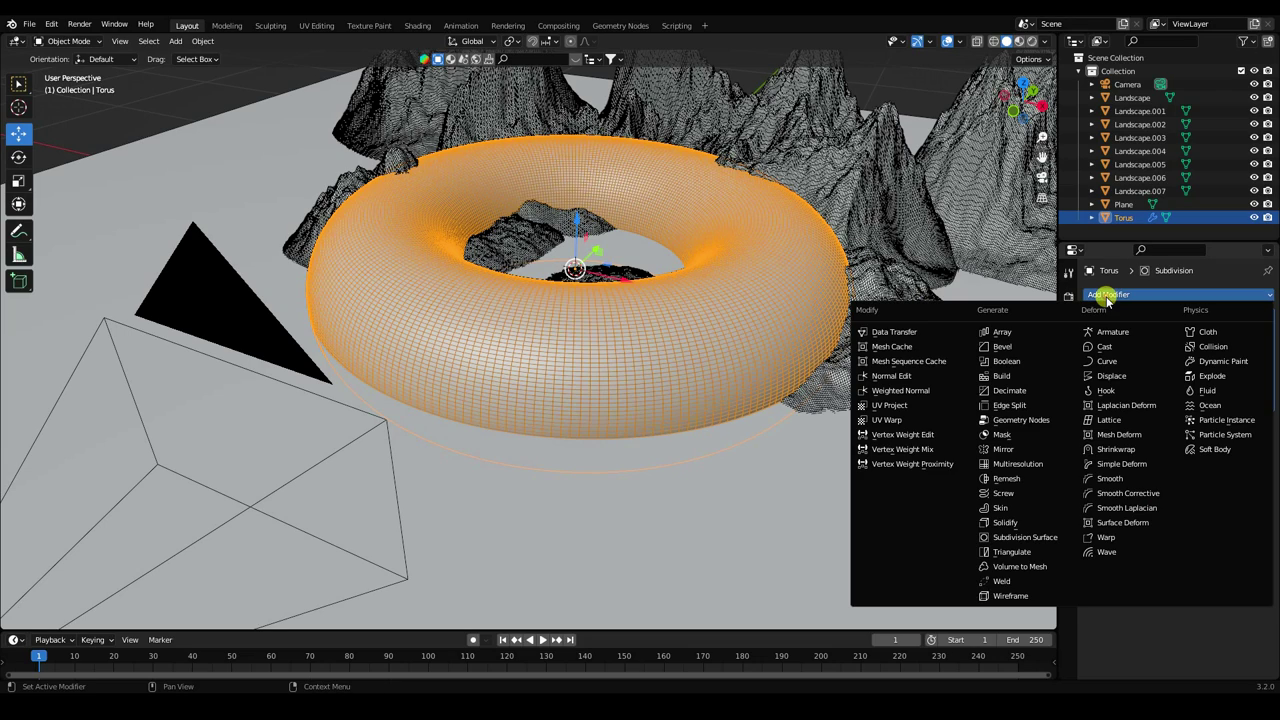
left_click(1113, 376)
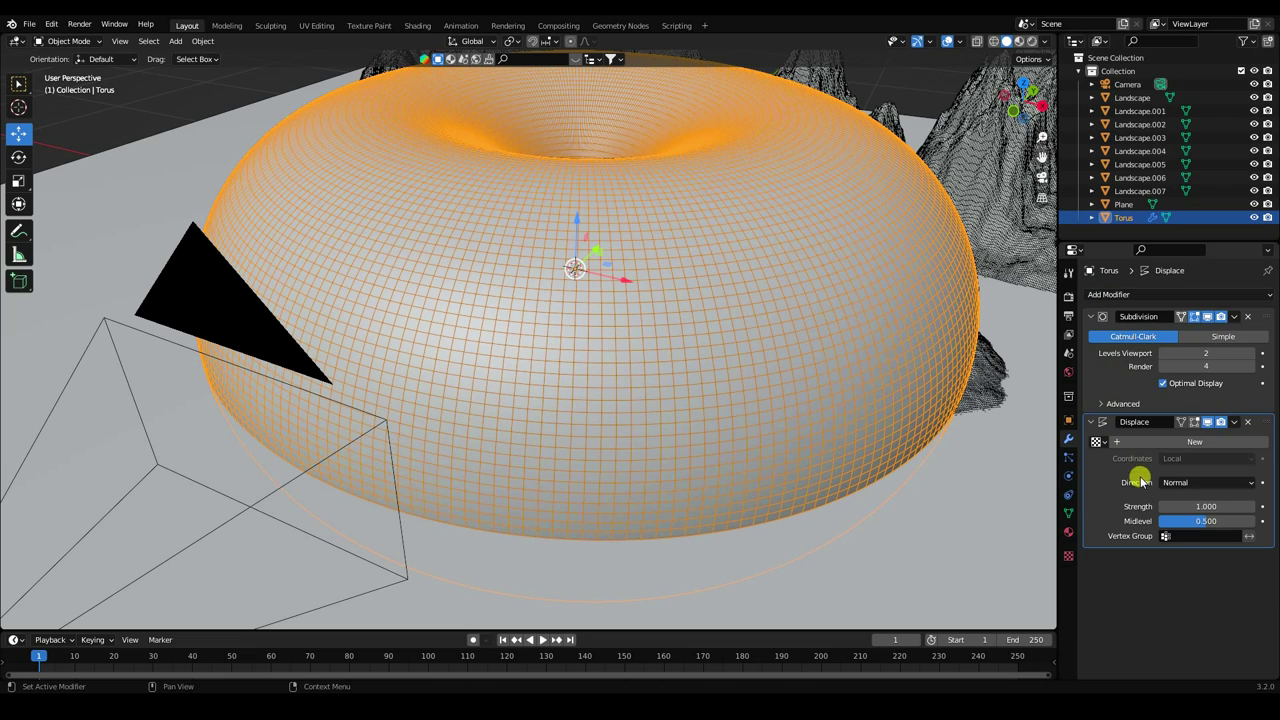
left_click(1163, 442)
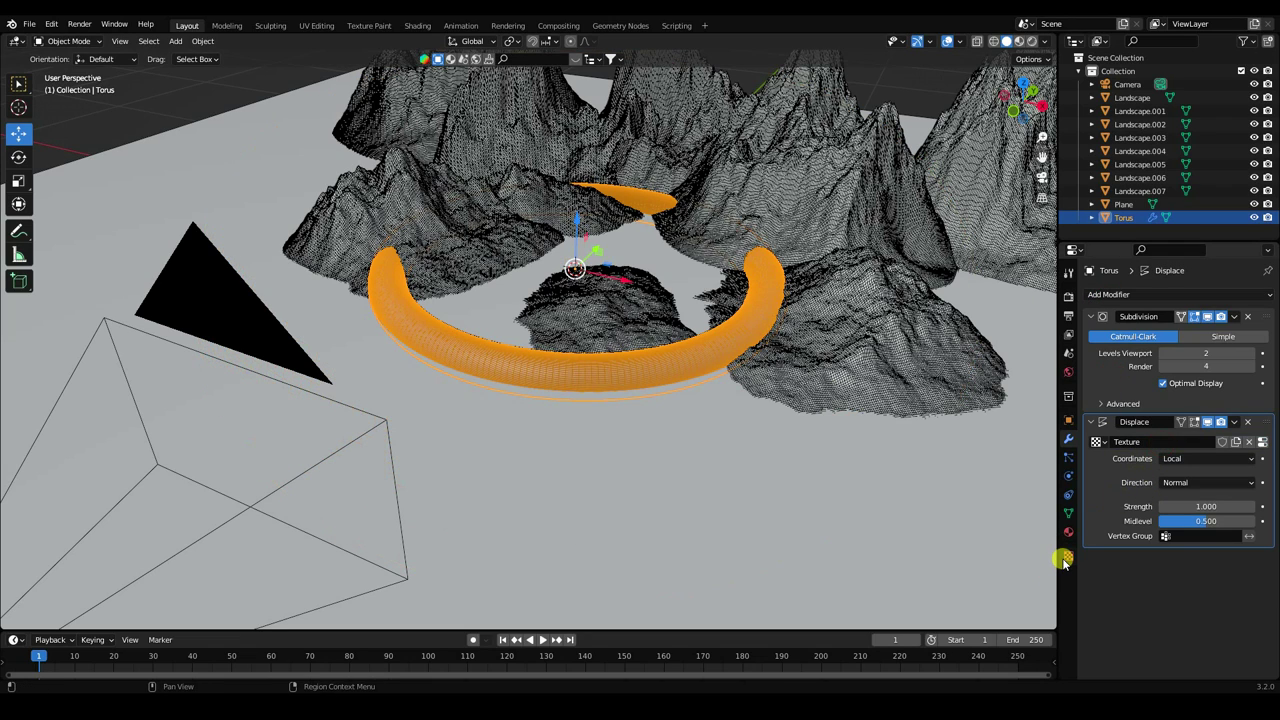
left_click(1069, 556)
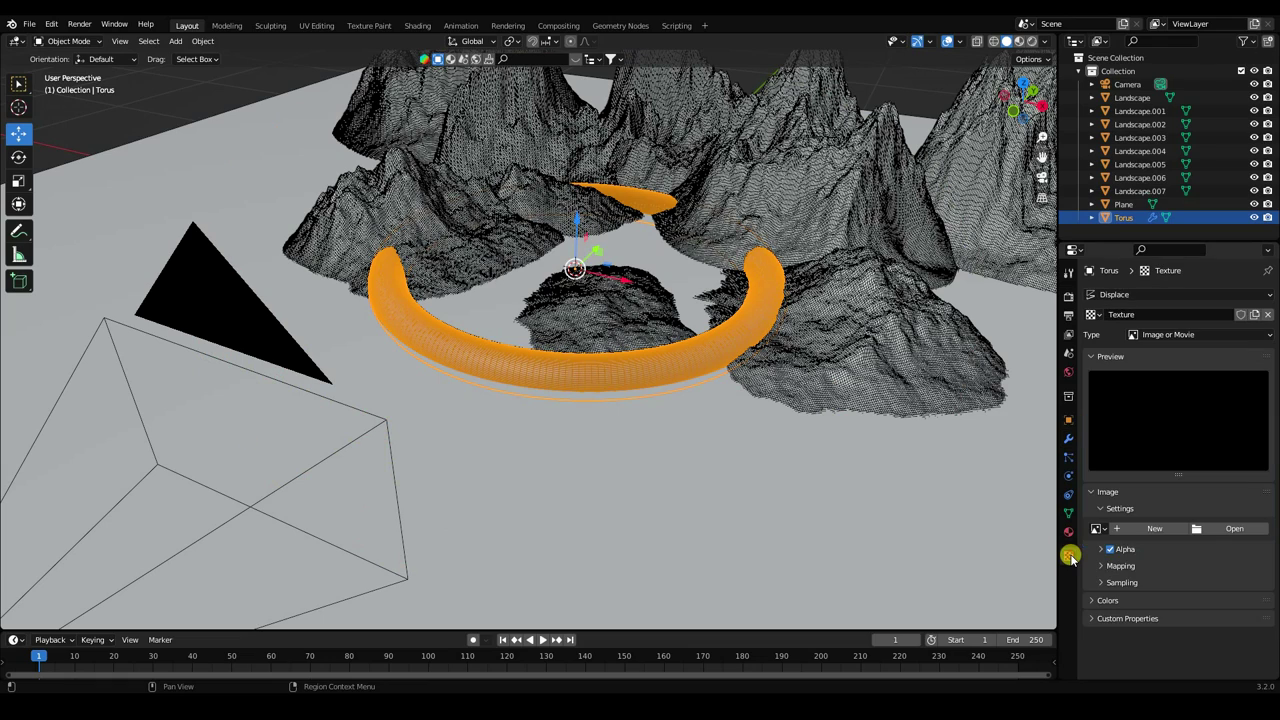
left_click(1216, 528)
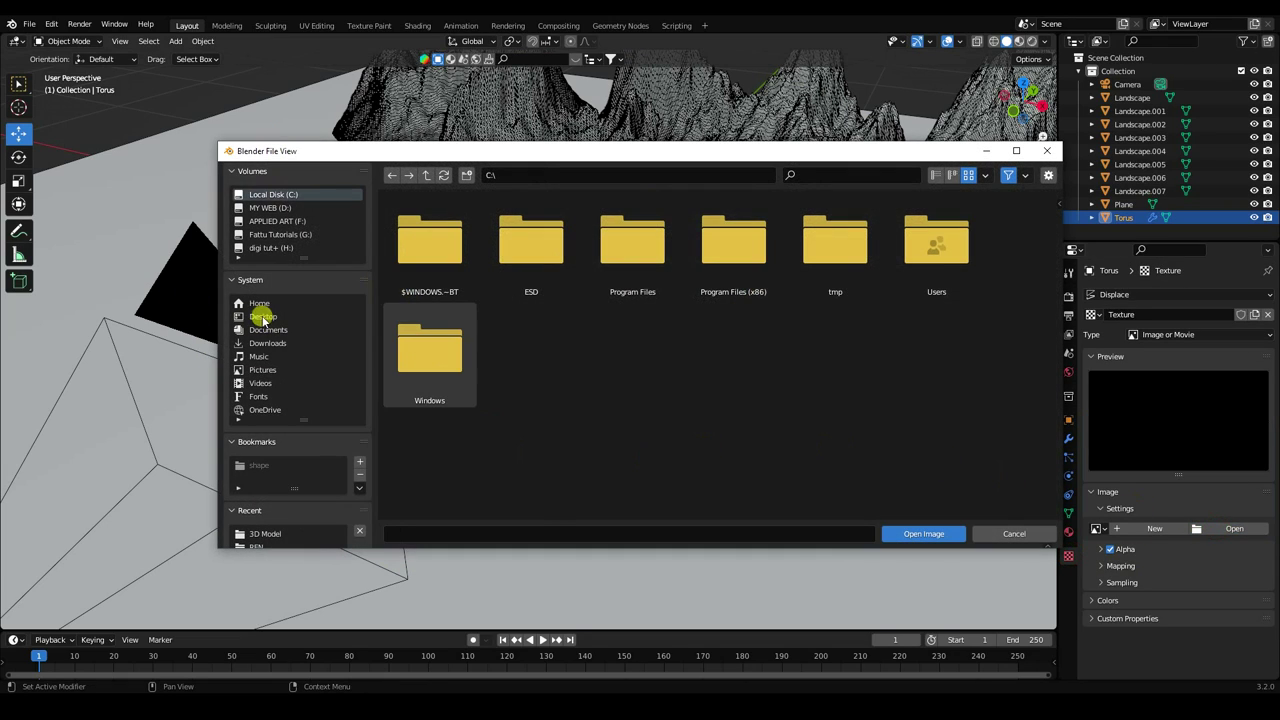
left_click(263, 318)
double_click(434, 246)
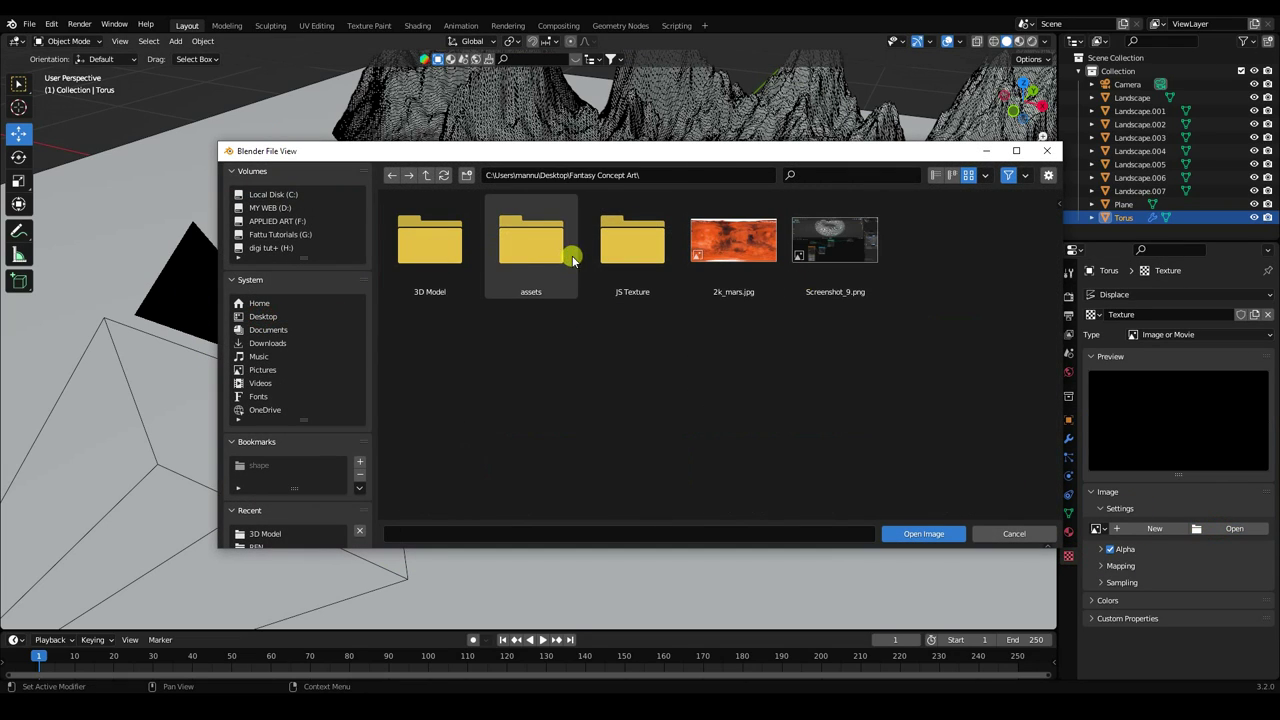
double_click(614, 246)
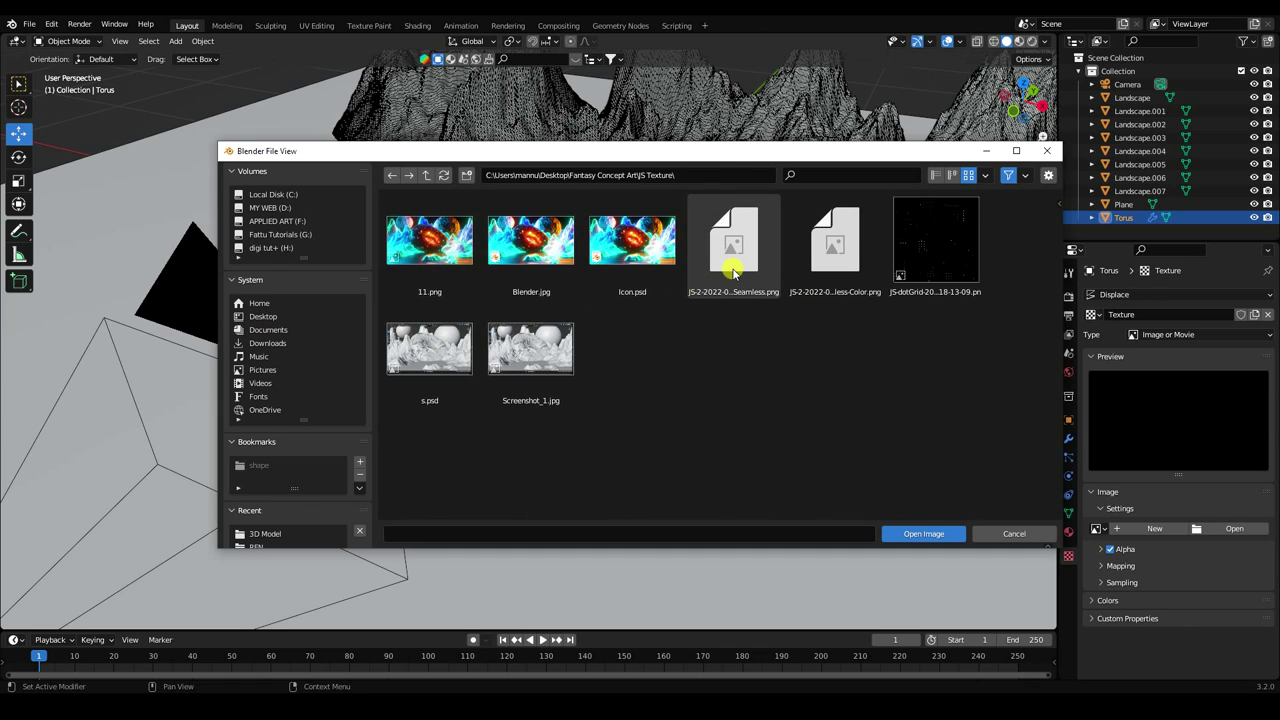
left_click(735, 250)
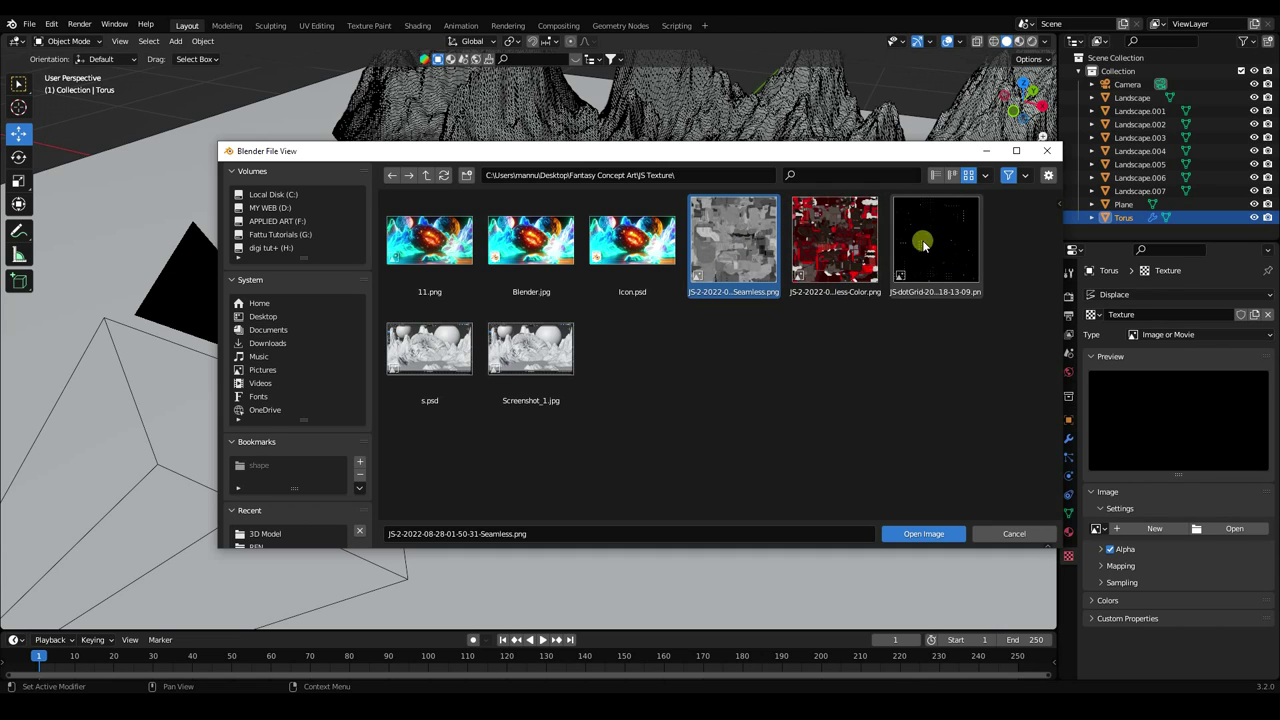
left_click(922, 533)
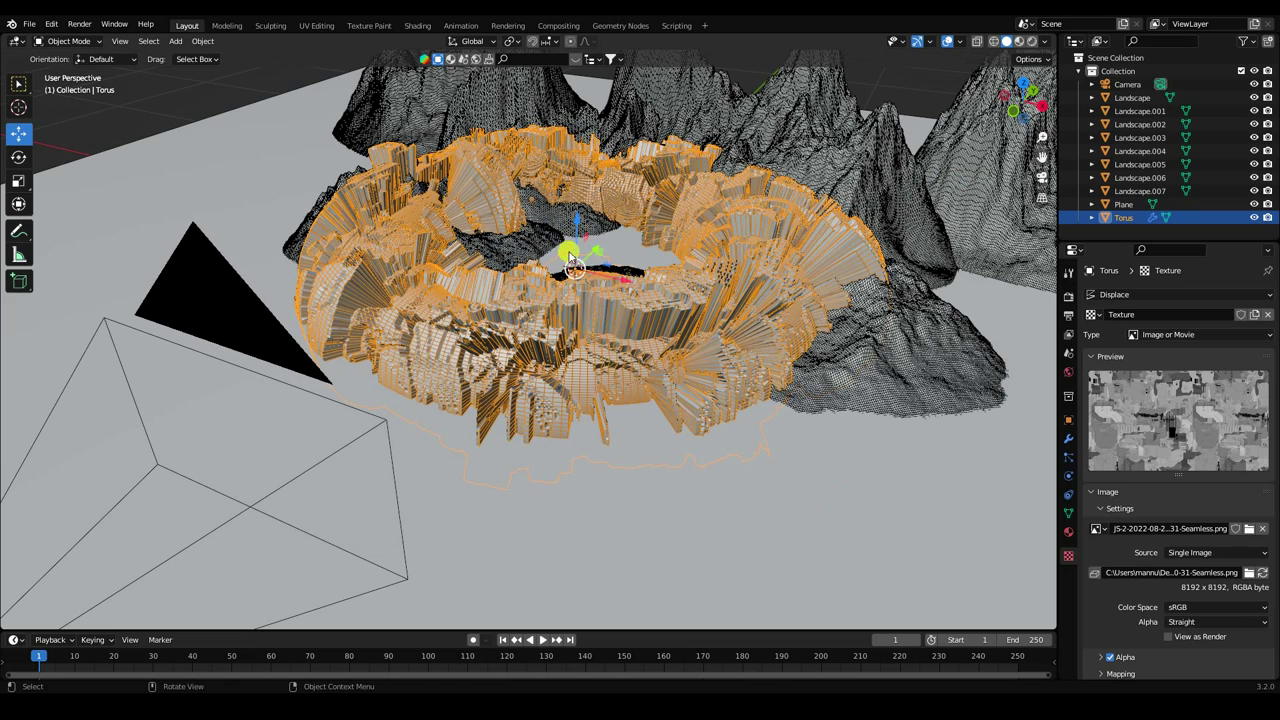
Set the displacement texture's mapping to repeat 3 times along X.
scroll(571, 249, "up", 3)
scroll(571, 320, "up", 2)
scroll(1110, 600, "down", 2)
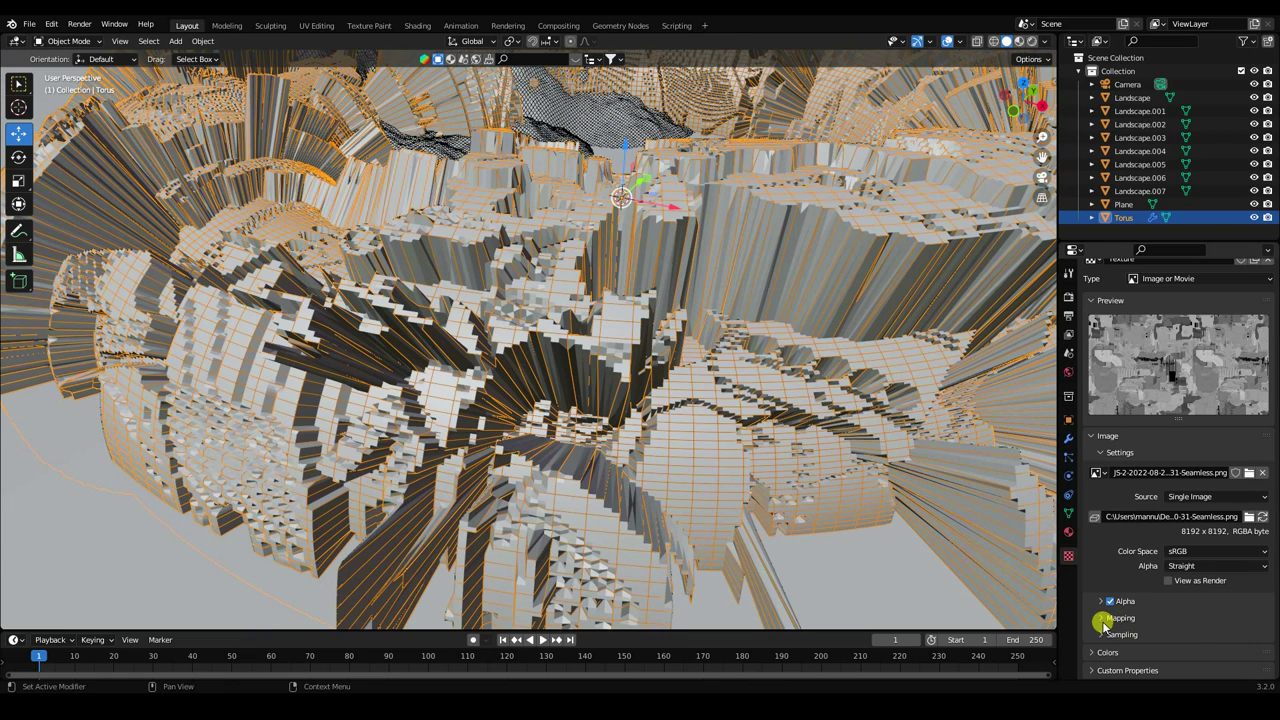
left_click(1103, 618)
scroll(1233, 600, "down", 4)
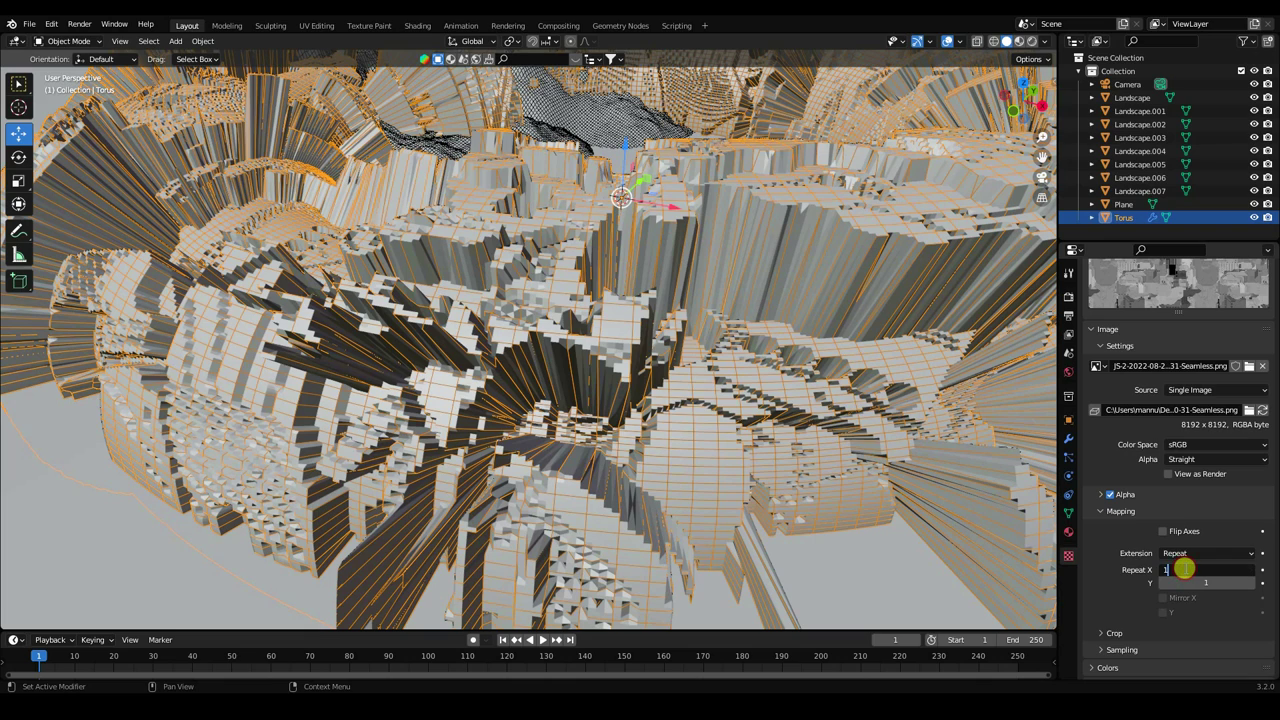
type("3")
key("Return")
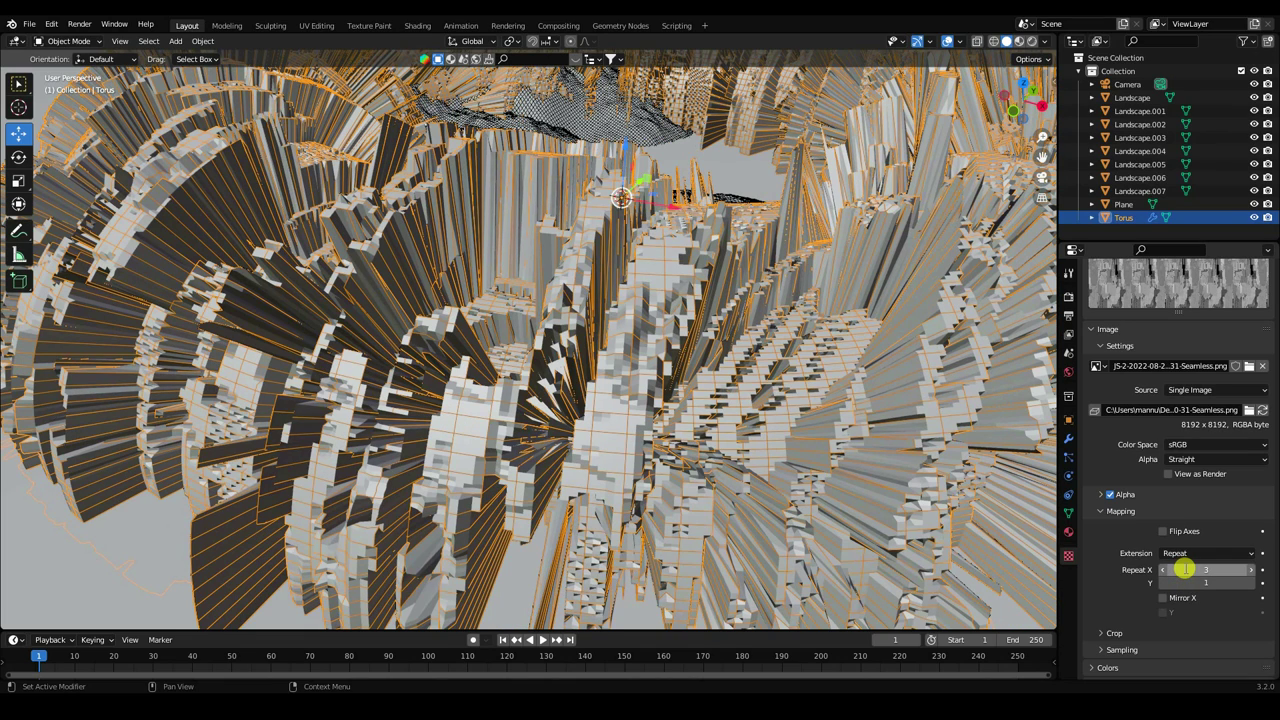
scroll(1190, 570, "down", 1)
Set the Displace modifier strength to 0.3 with UV texture coordinates.
left_click(1068, 438)
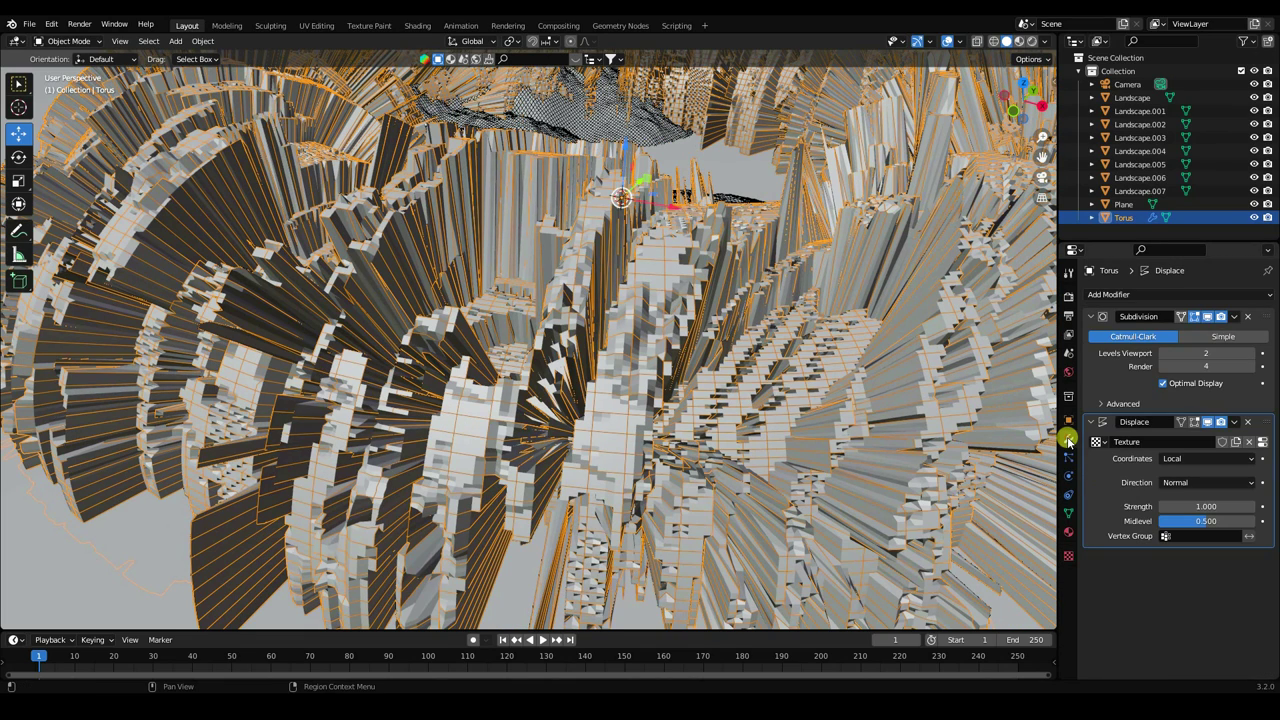
left_click(1181, 505)
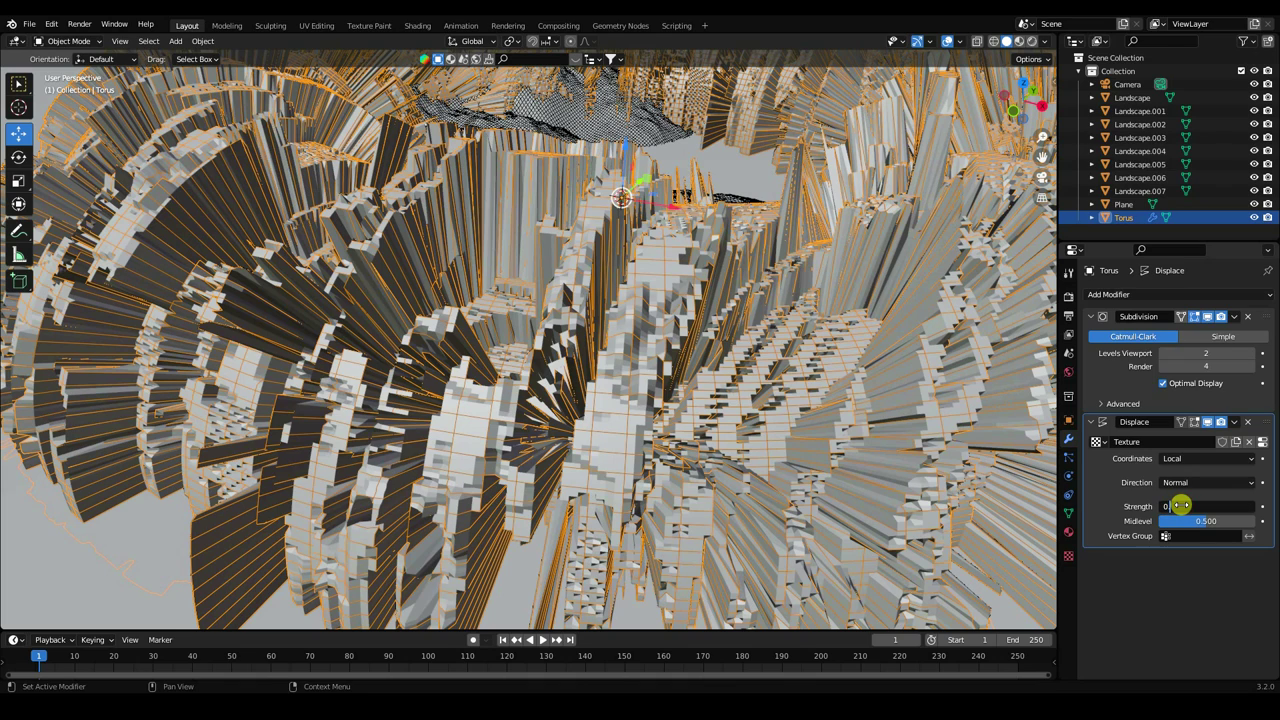
type(".3")
key("Return")
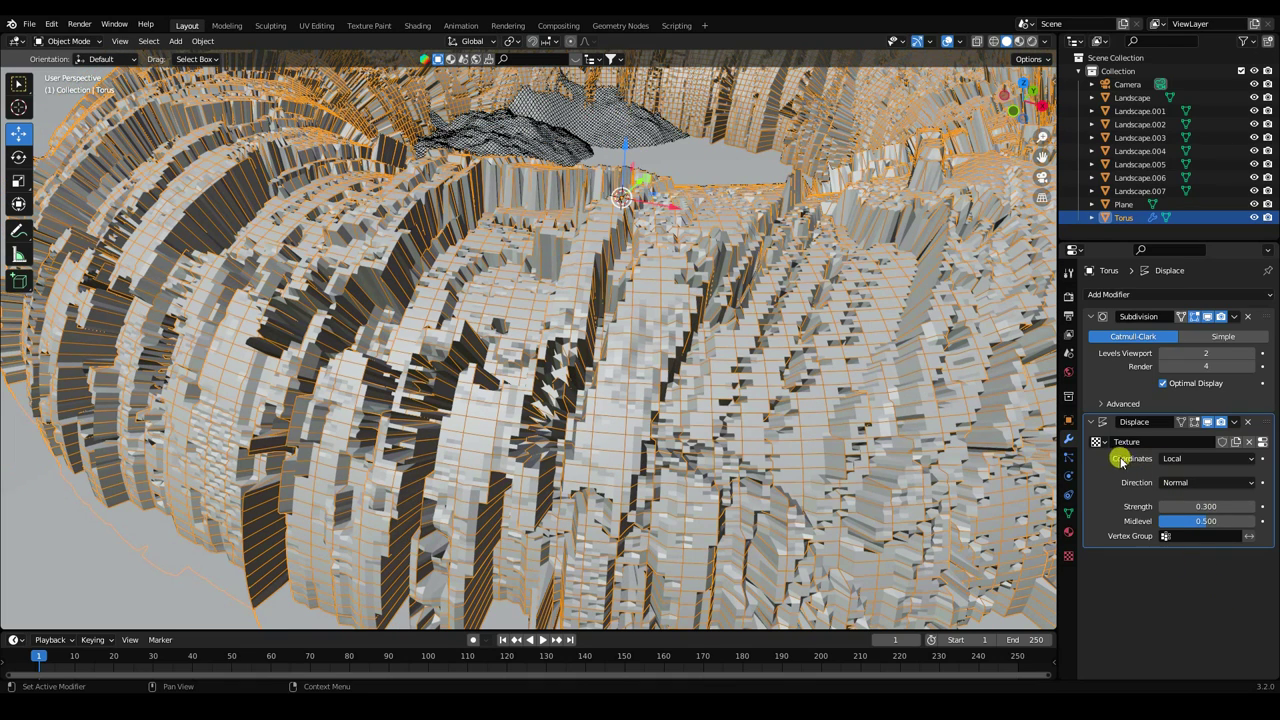
left_click(1178, 459)
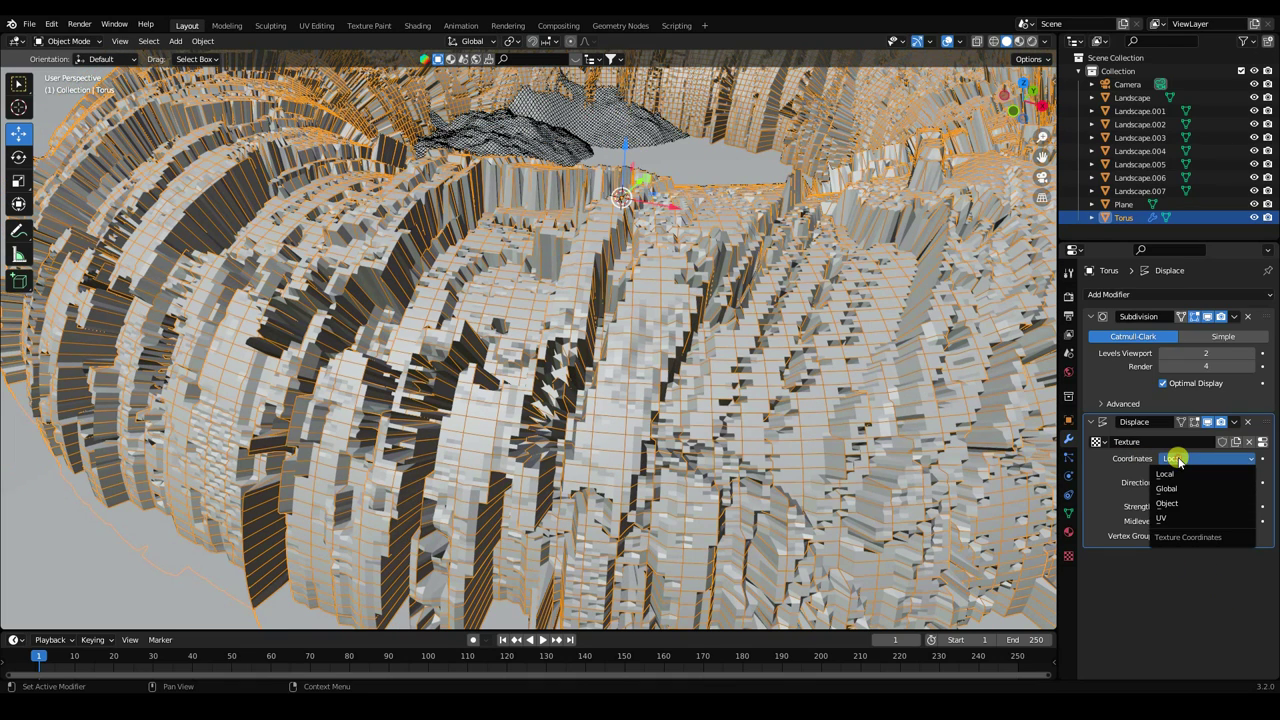
left_click(1172, 519)
scroll(466, 366, "down", 3)
scroll(474, 366, "down", 2)
middle_click_drag(474, 366, 511, 357)
Tilt the torus toward the camera.
key("KP_0")
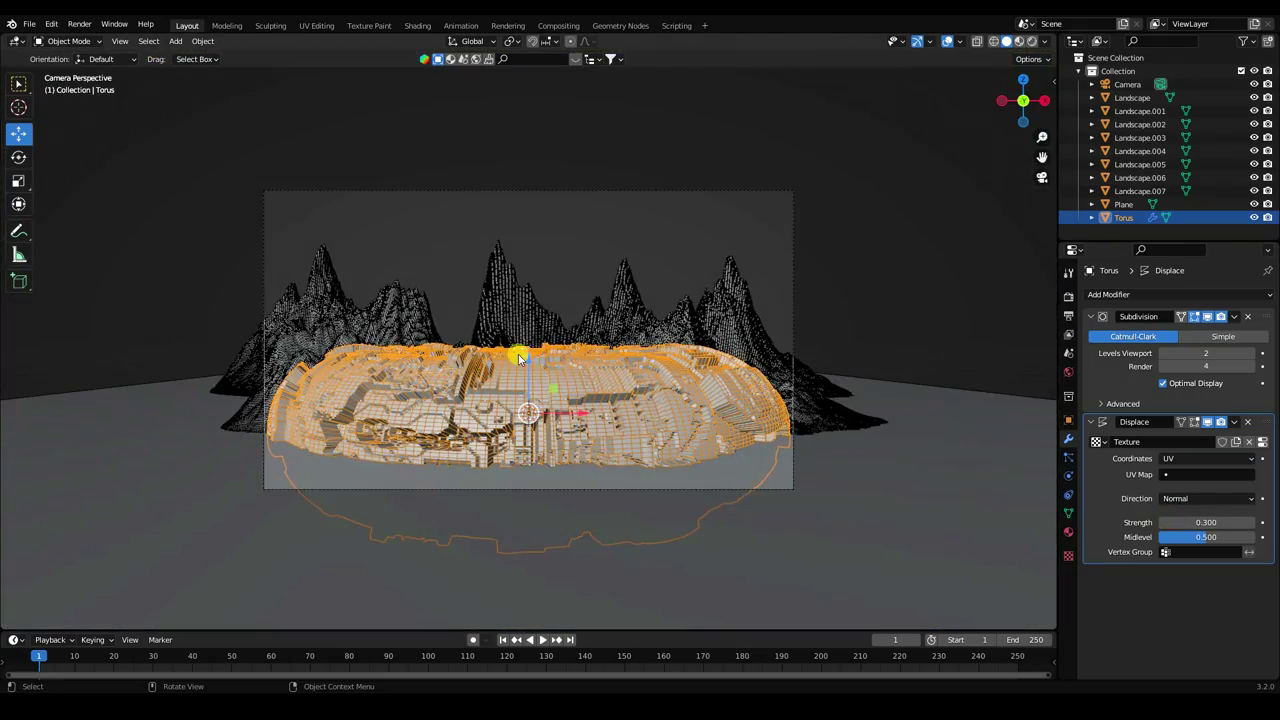
key("r")
left_click(531, 280)
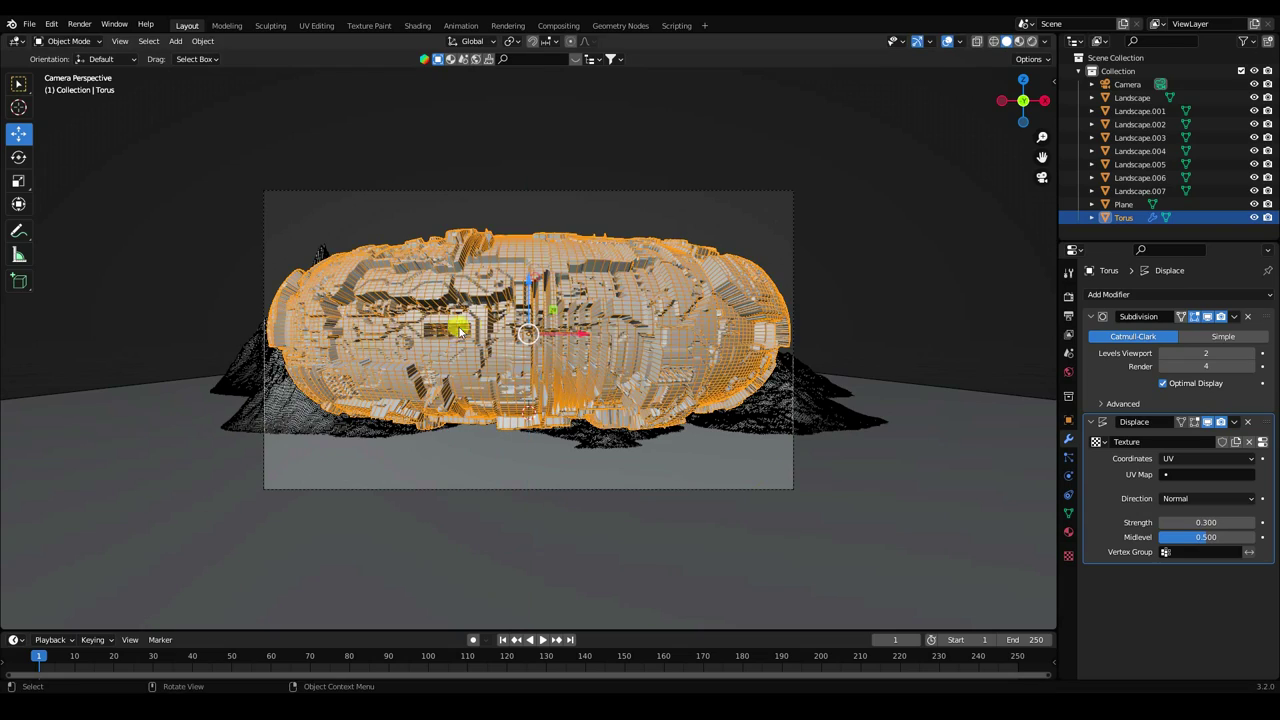
left_click(17, 155)
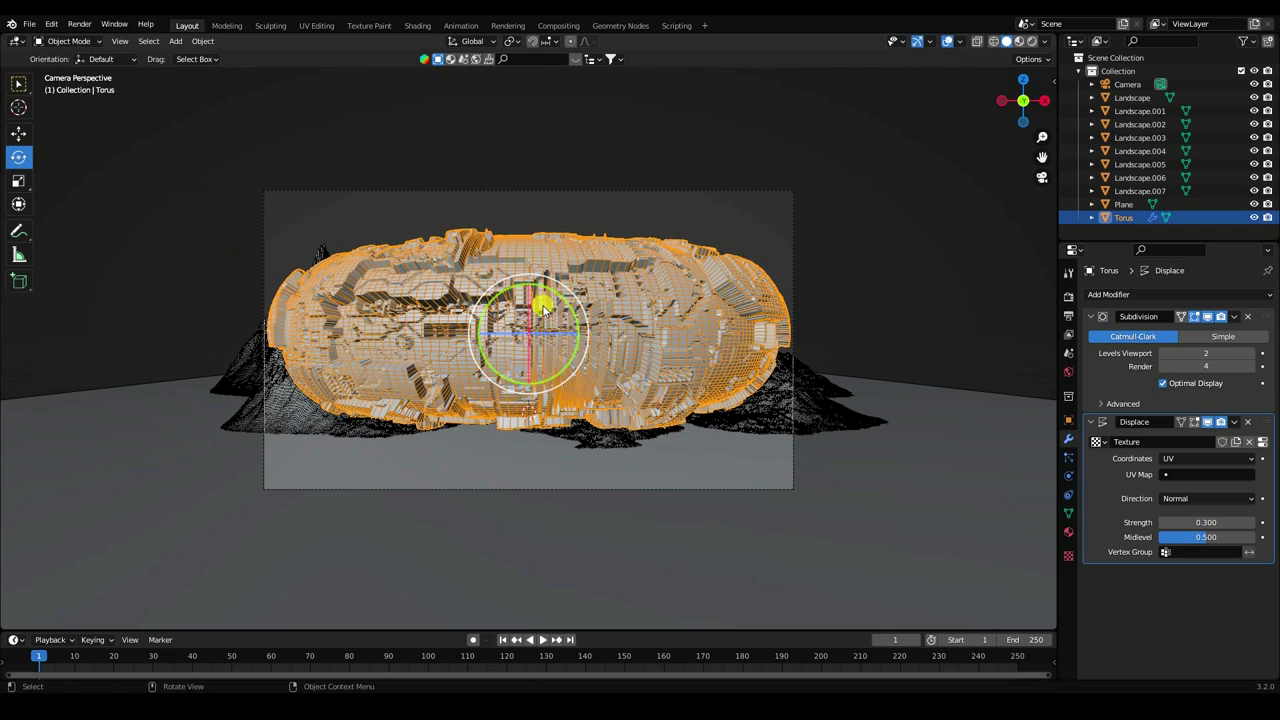
left_click_drag(543, 308, 575, 348)
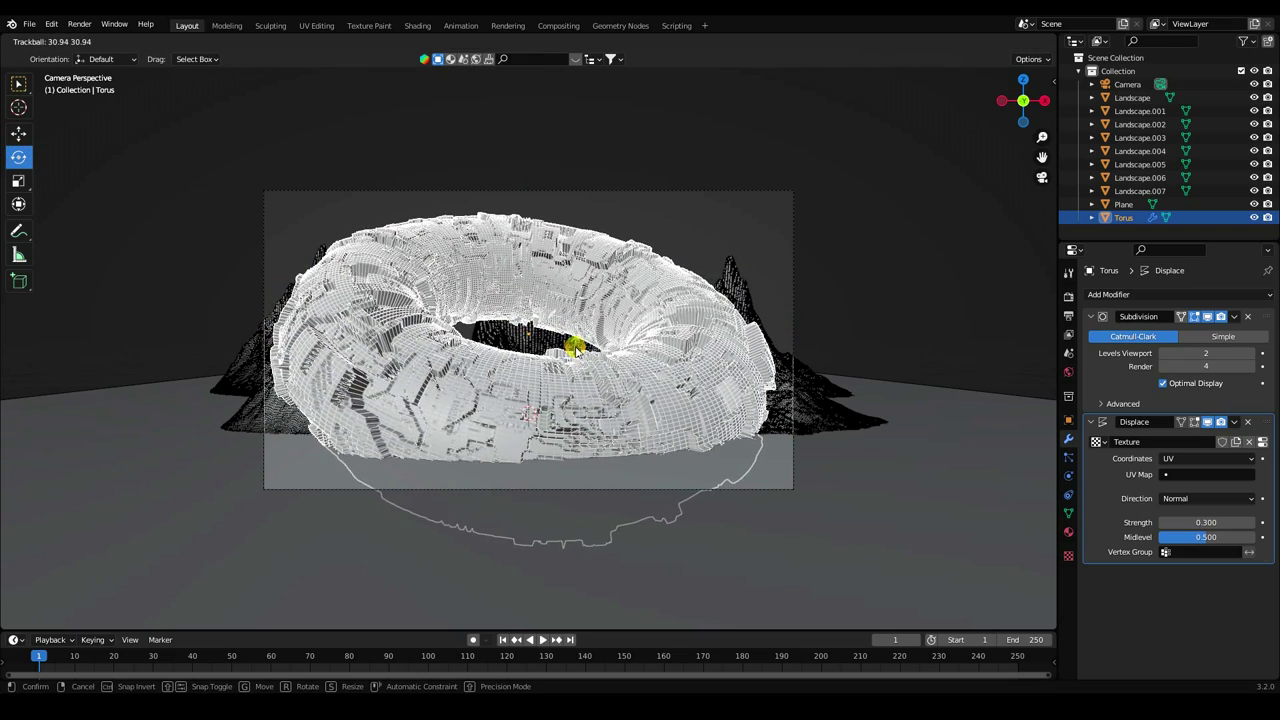
left_click_drag(575, 348, 590, 338)
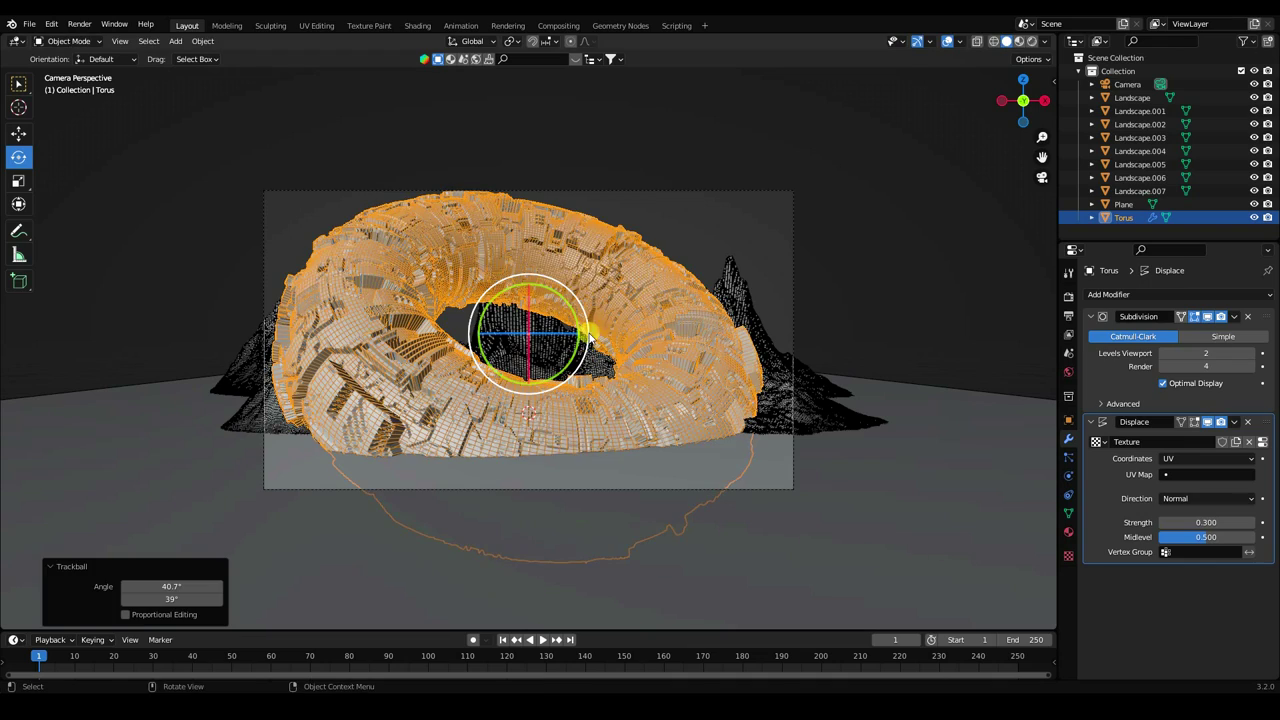
Shrink the torus to 0.618 scale and lower it 0.11 m along Z.
key("s")
left_click(524, 298)
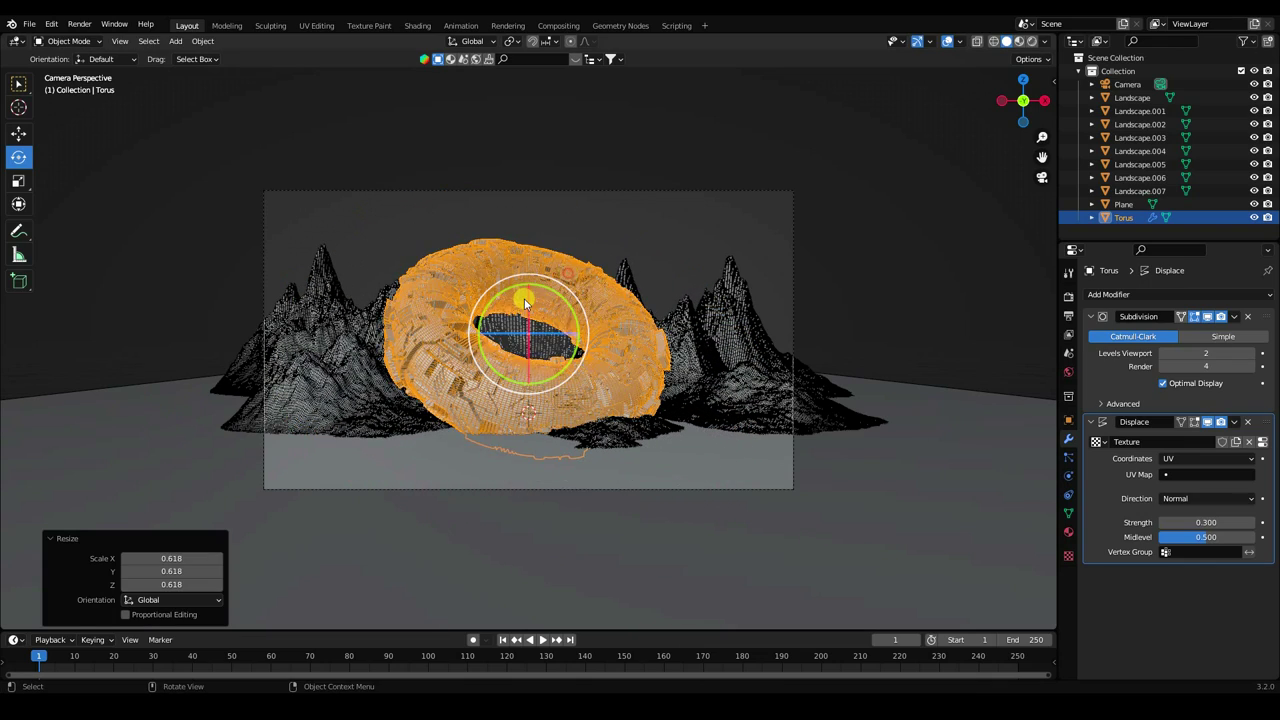
scroll(524, 298, "up", 2)
scroll(475, 284, "up", 1)
left_click(18, 133)
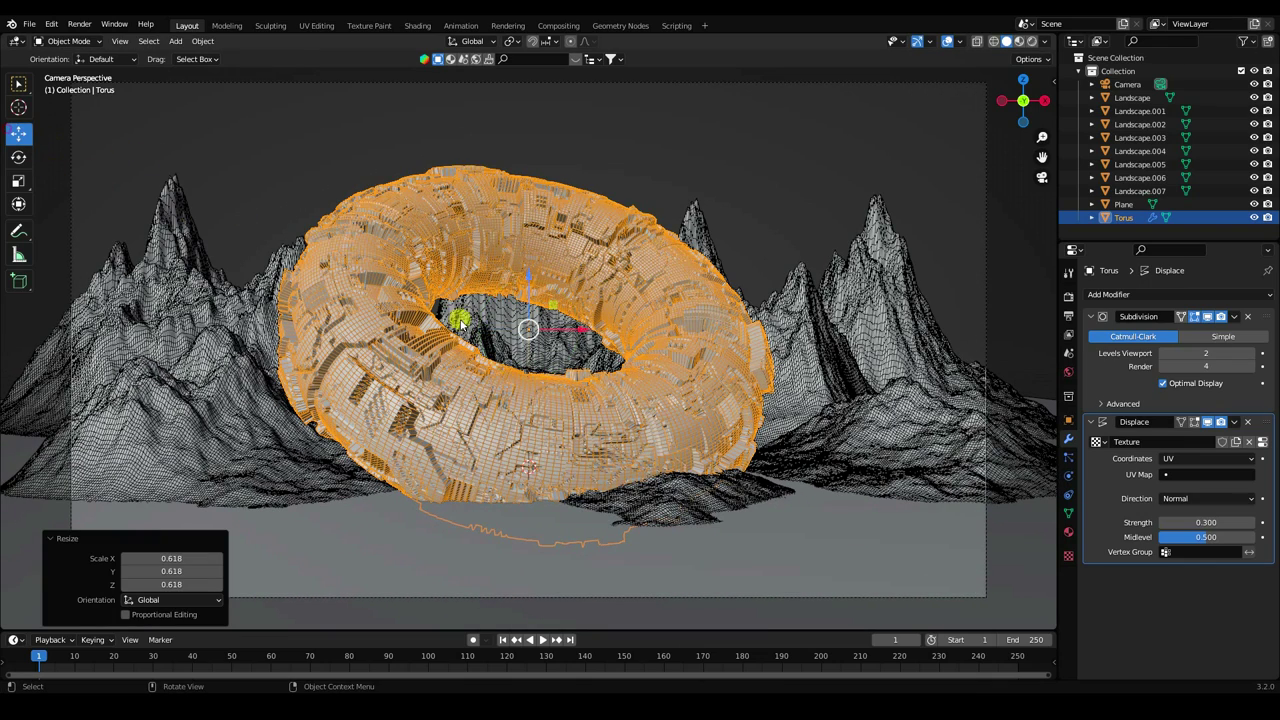
key("g")
key("z")
left_click(538, 290)
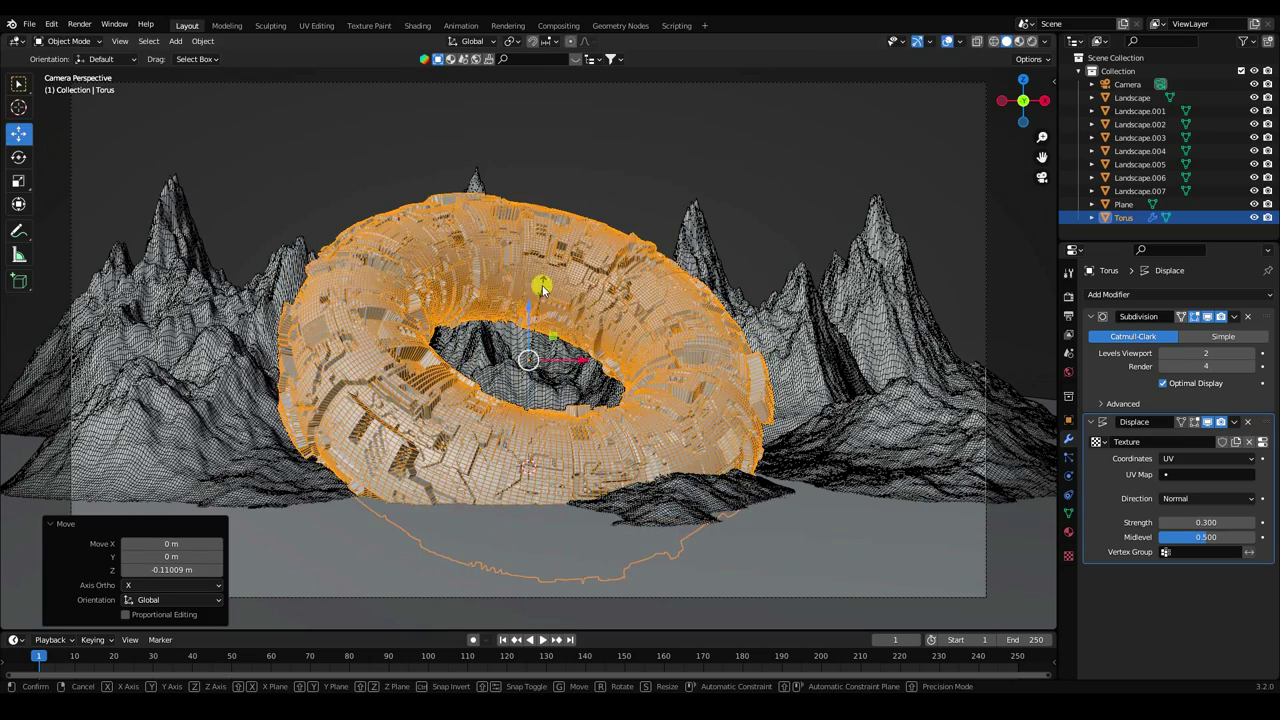
Scale the torus by 0.853 and slide it slightly to the left.
key("s")
left_click(538, 293)
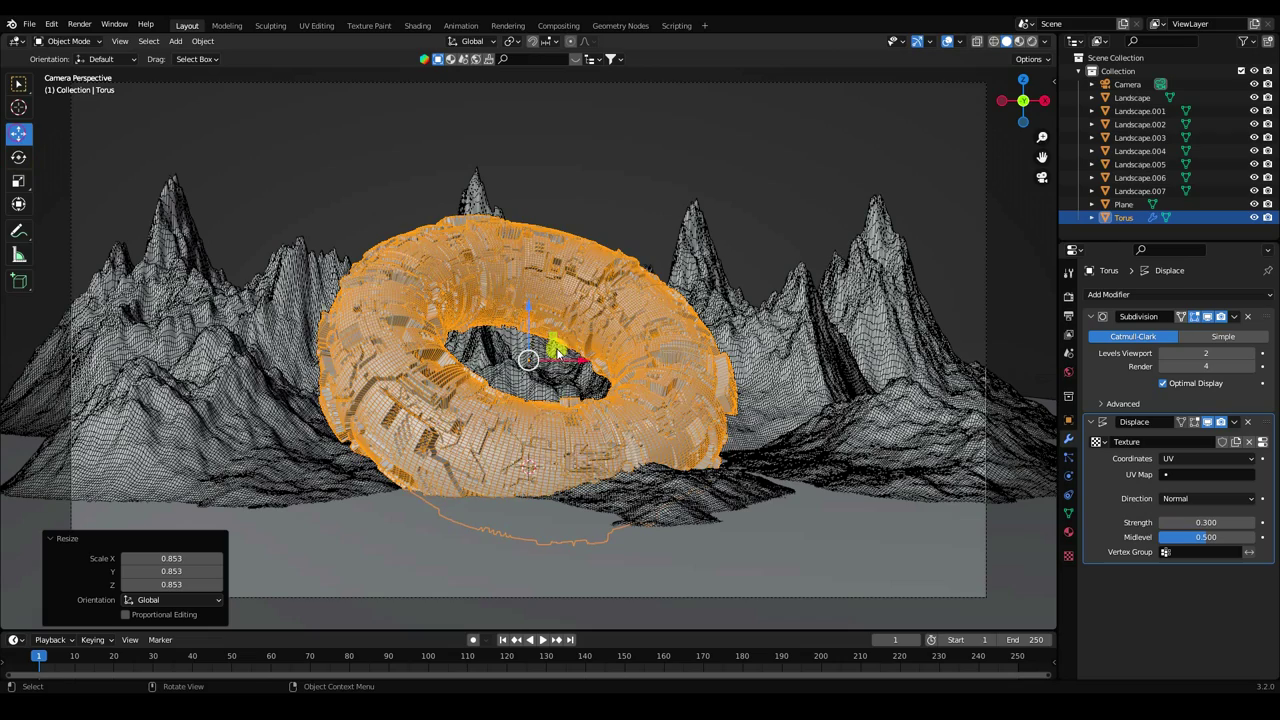
left_click_drag(543, 357, 525, 440)
left_click(523, 443)
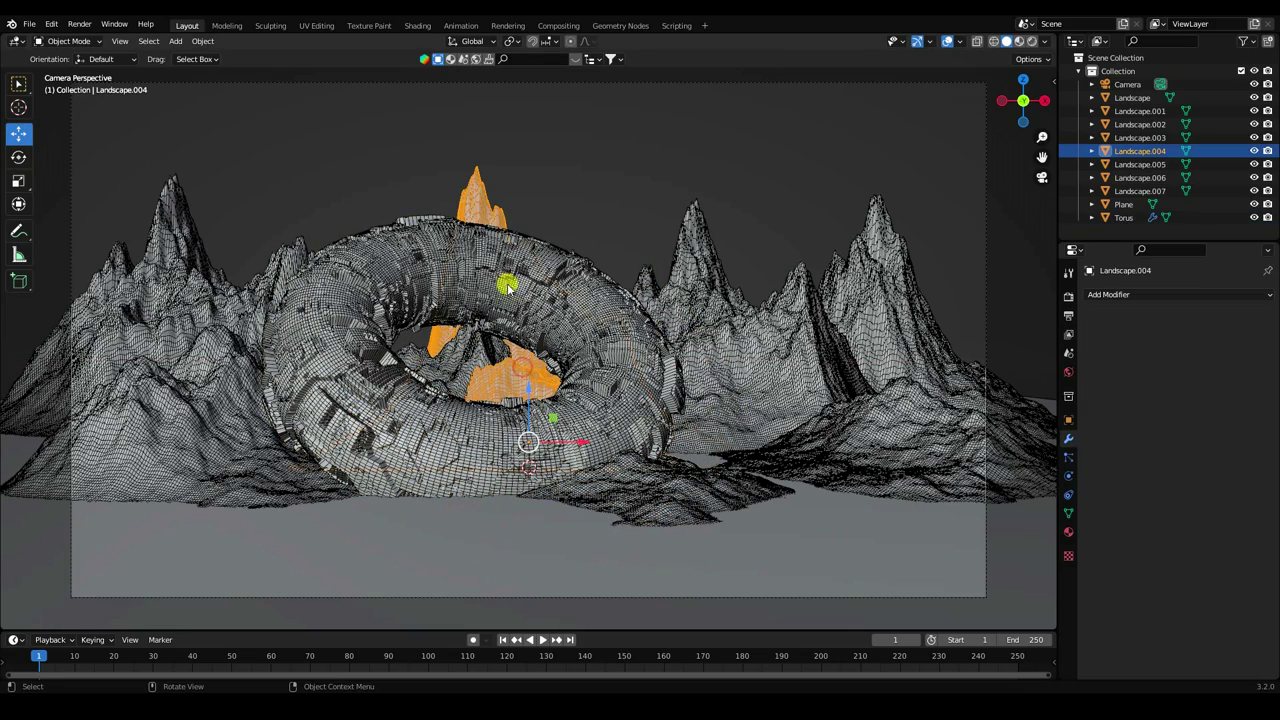
Orbit around the scene to bring the foreground rocks into view.
left_click(566, 172)
scroll(475, 283, "up", 2)
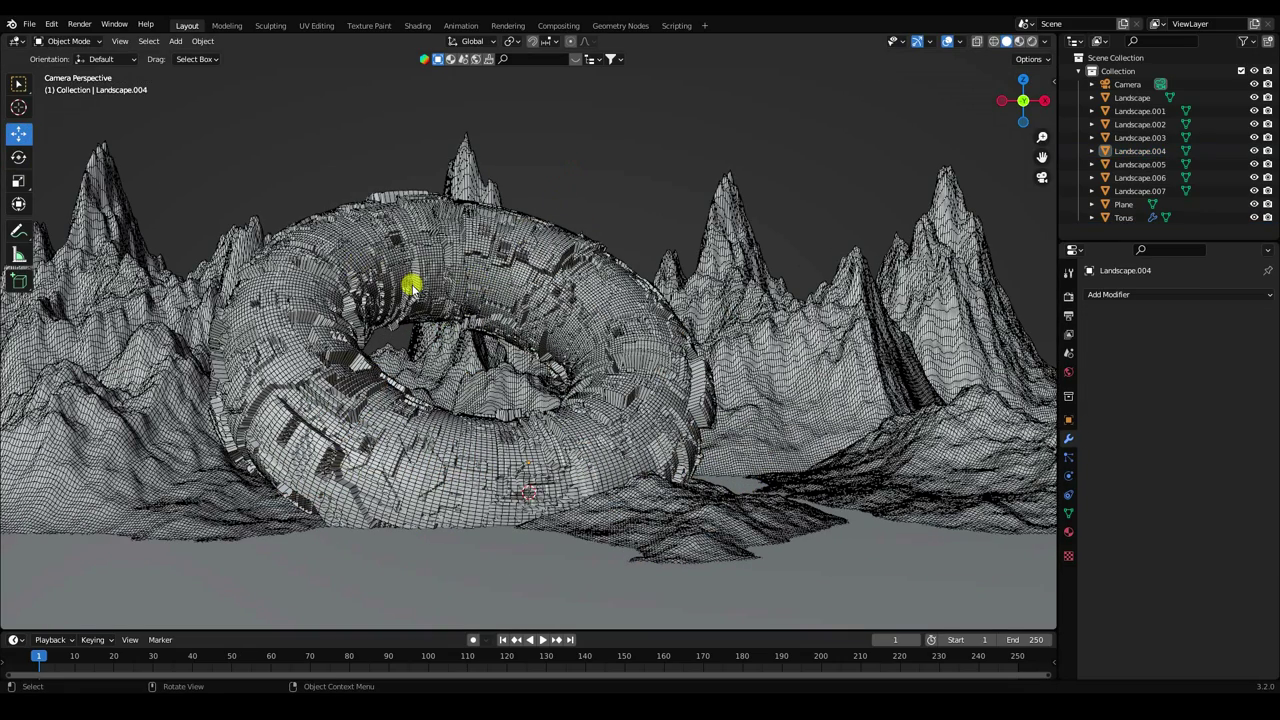
middle_click_drag(413, 287, 472, 292)
left_click(460, 245)
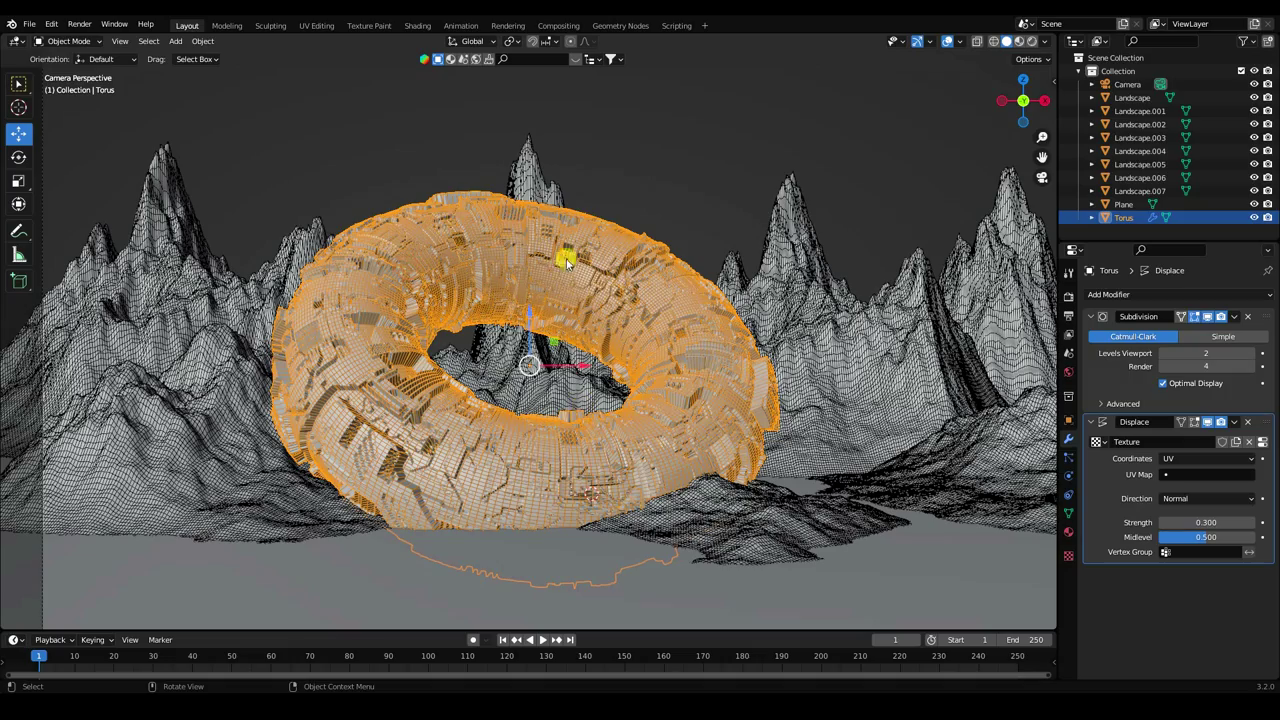
left_click(660, 144)
scroll(558, 312, "down", 1)
scroll(558, 312, "down", 1)
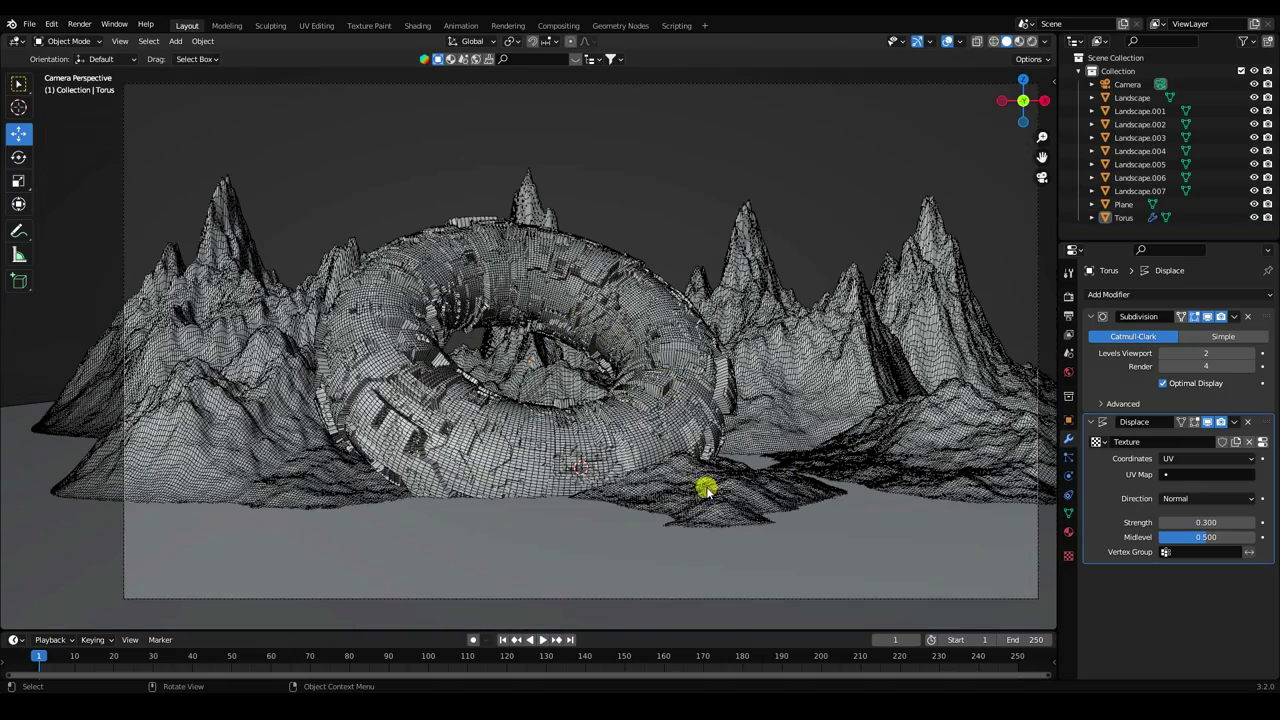
mouse_move(706, 489)
middle_mouse_down()
mouse_move(714, 514)
mouse_move(569, 509)
middle_mouse_up()
Move the rock patch Landscape.007 about 0.16 m along X beneath the torus.
left_click(569, 509)
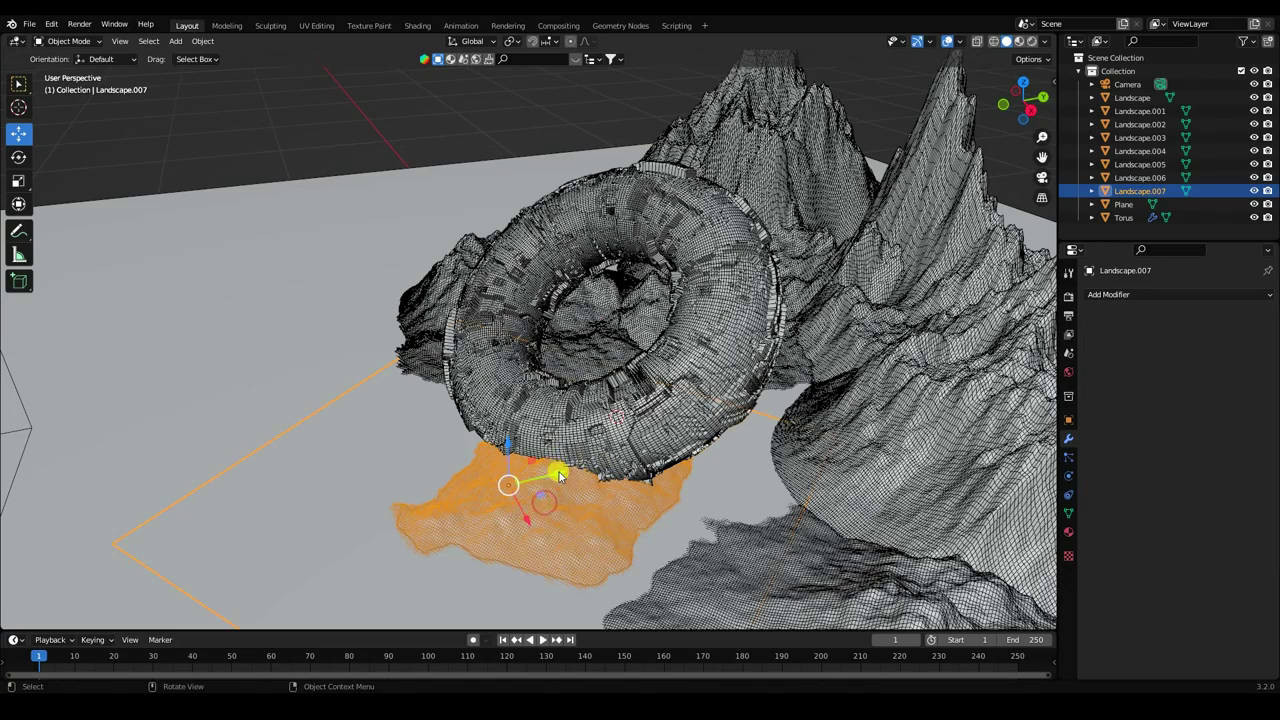
mouse_move(559, 476)
left_mouse_down()
mouse_move(485, 503)
mouse_move(462, 560)
left_mouse_up()
middle_click_drag(462, 560, 461, 540)
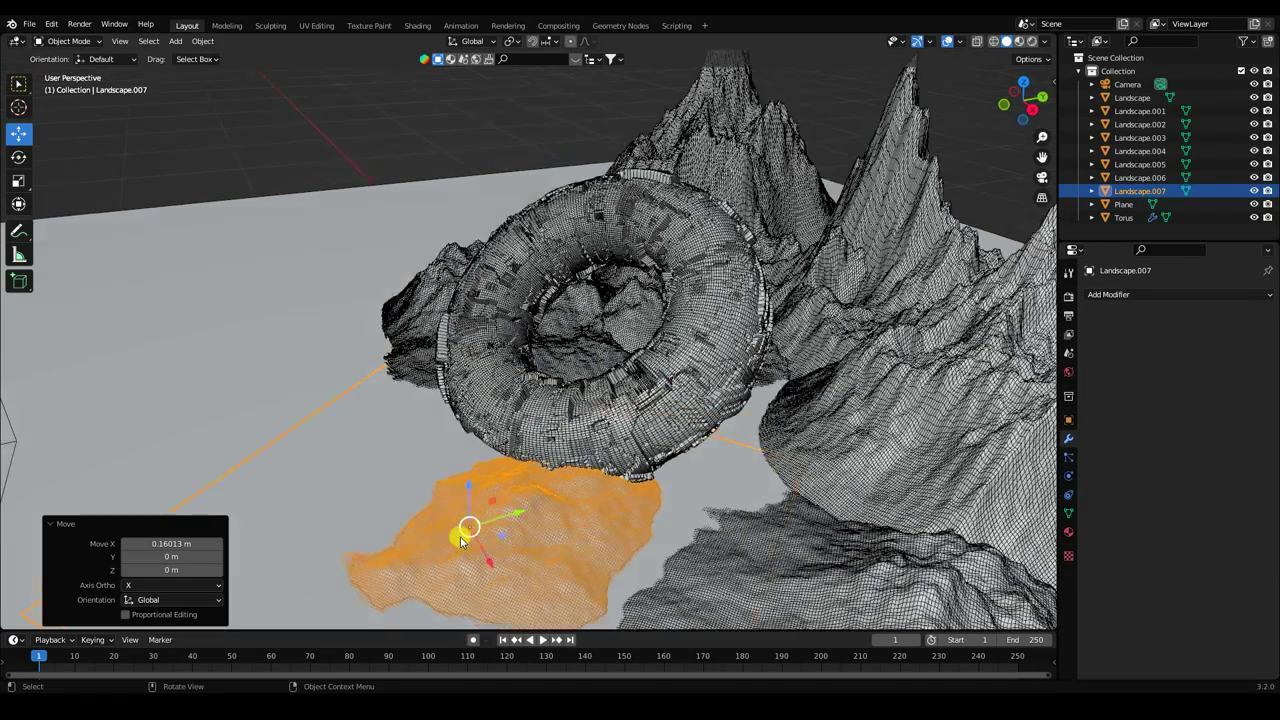
key("KP_0")
left_click(603, 152)
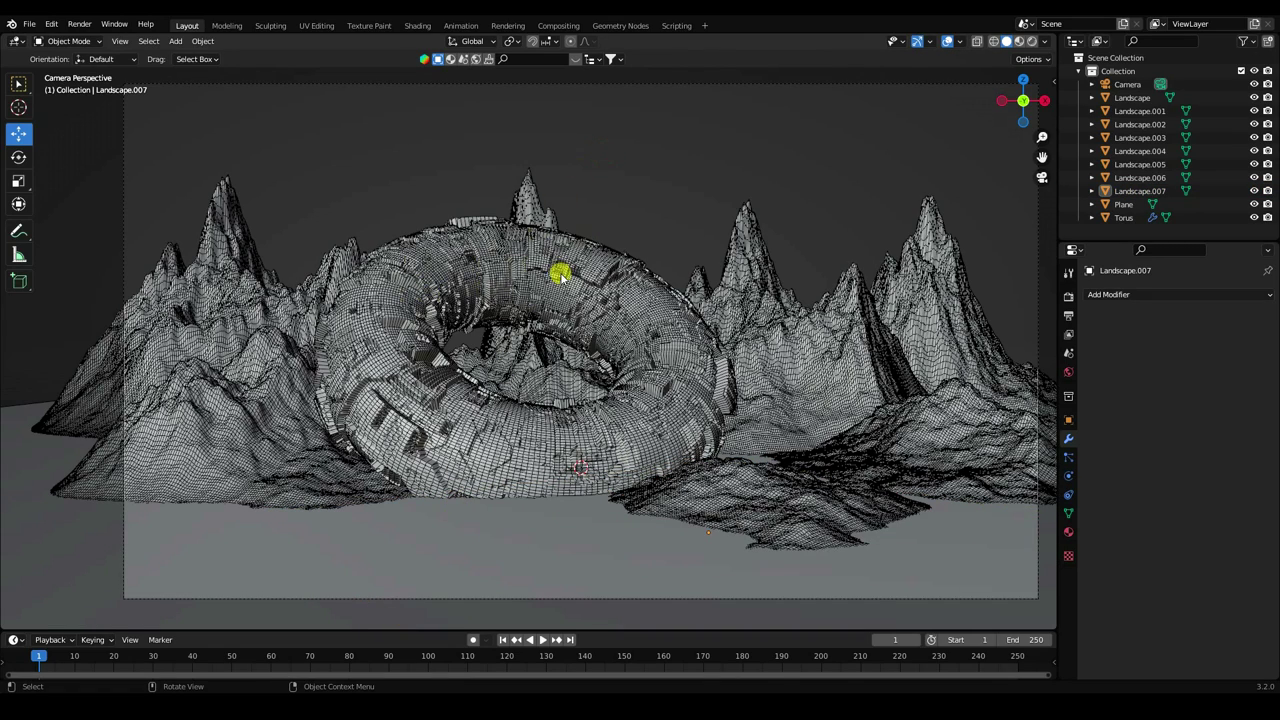
scroll(560, 275, "up", 2)
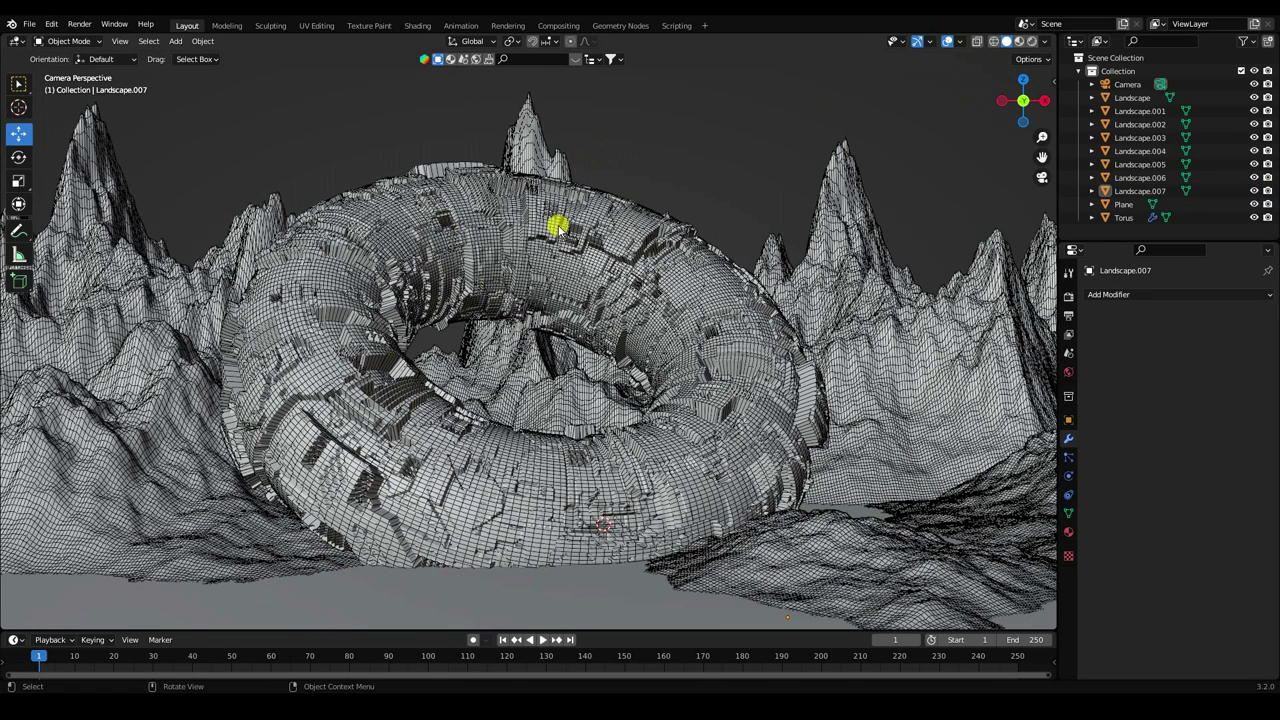
scroll(558, 228, "down", 2)
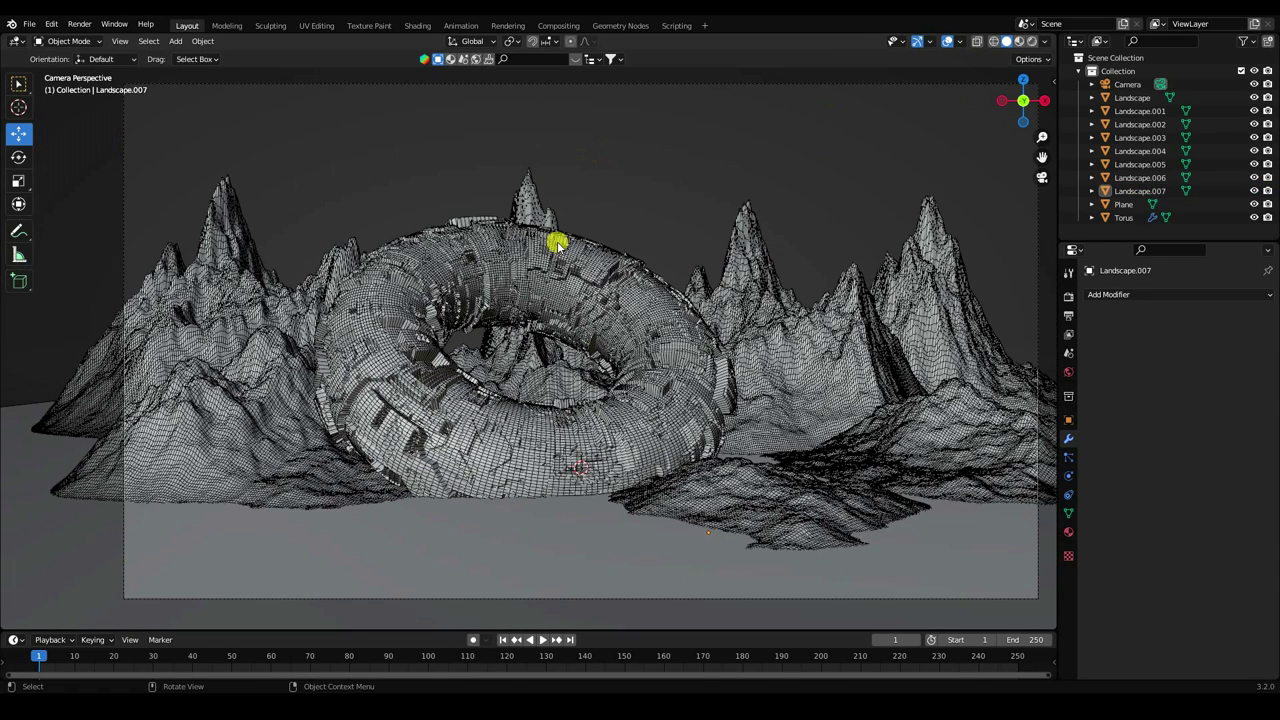
Add a UV sphere with 64 segments and 32 rings and shade it smooth.
left_click(175, 41)
mouse_move(196, 56)
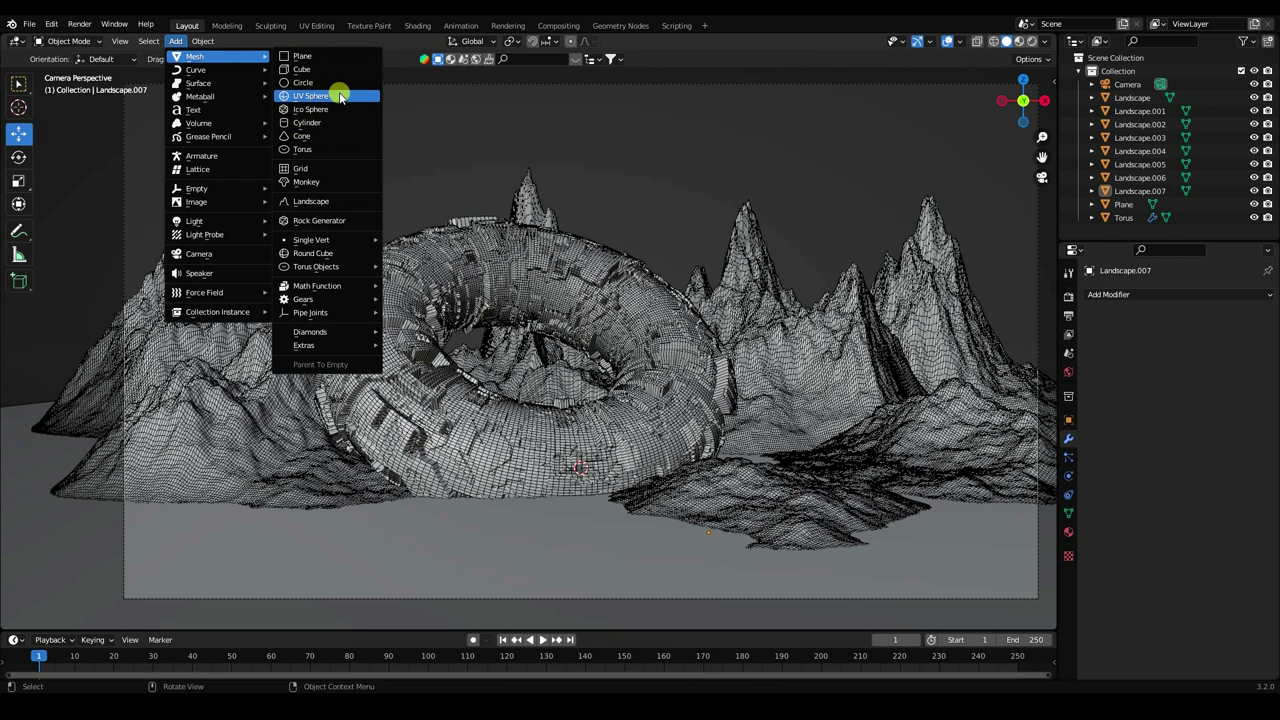
left_click(340, 96)
middle_click_drag(806, 340, 657, 389)
left_click(165, 478)
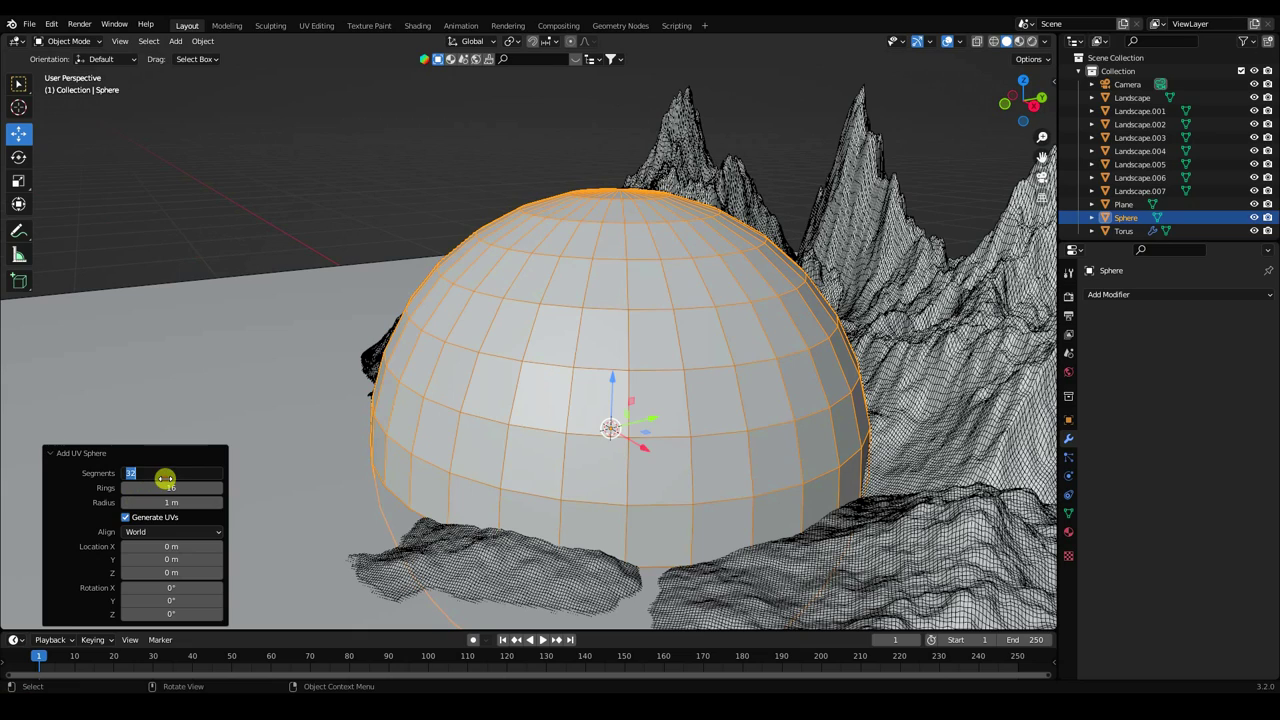
key("Tab")
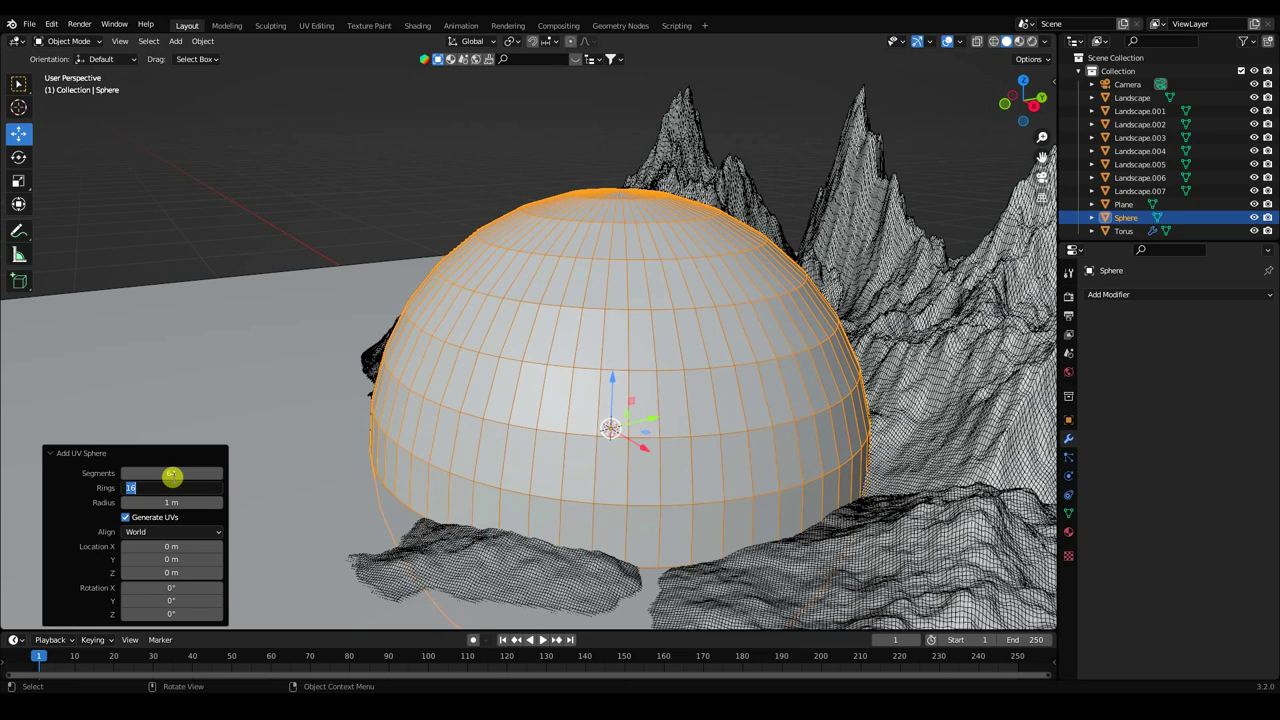
type("32")
key("Return")
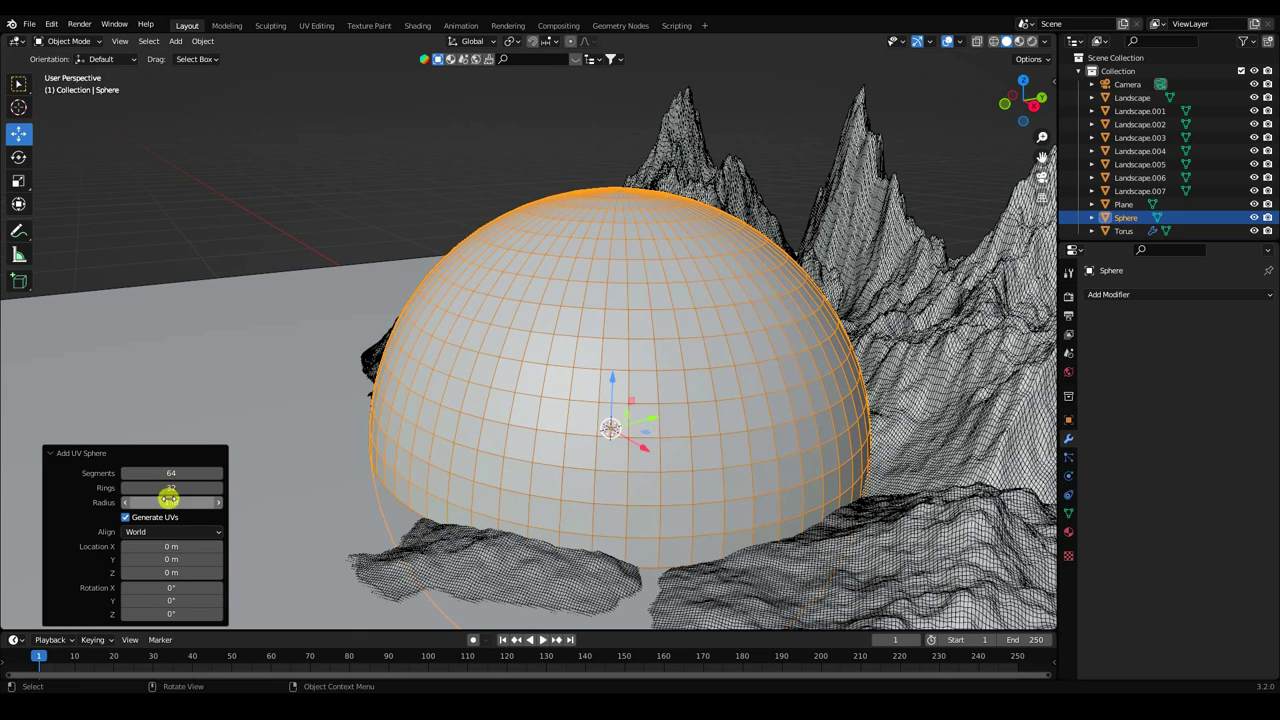
right_click(548, 246)
left_click(518, 244)
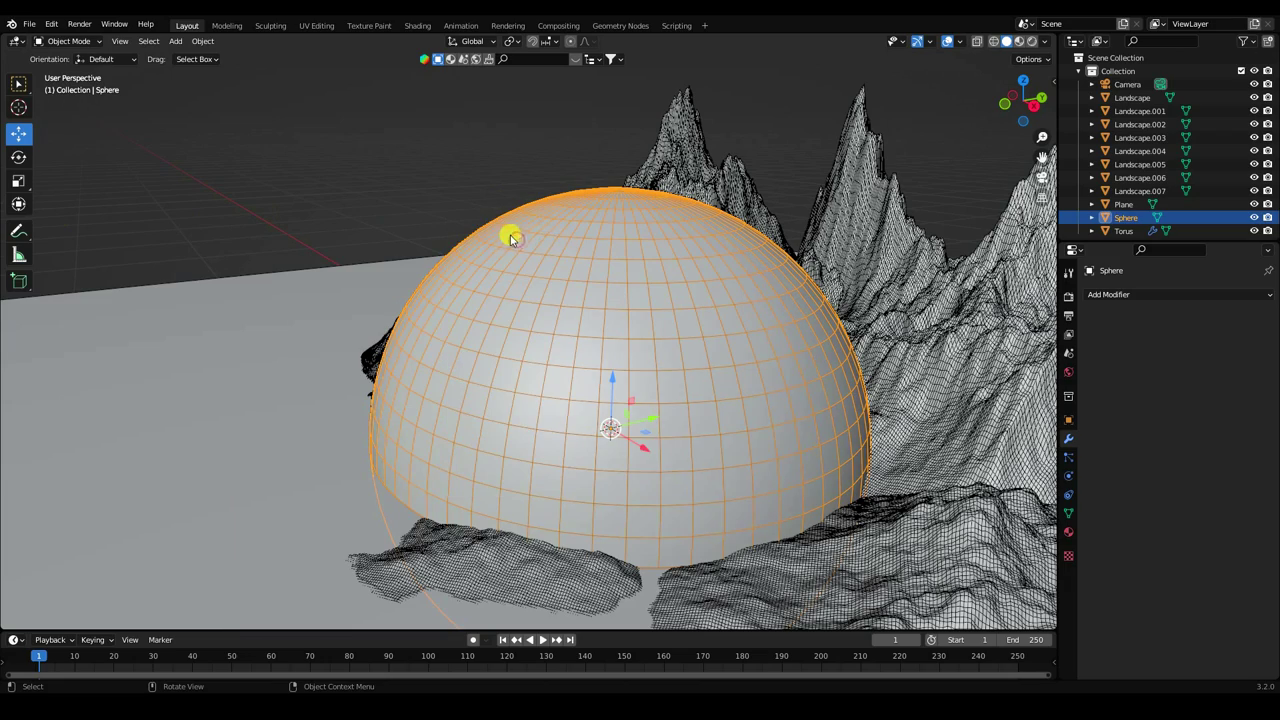
scroll(510, 236, "down", 3)
Raise the sphere above the mountains right of the torus and scale it to 1.362.
key("g")
left_click(1023, 230)
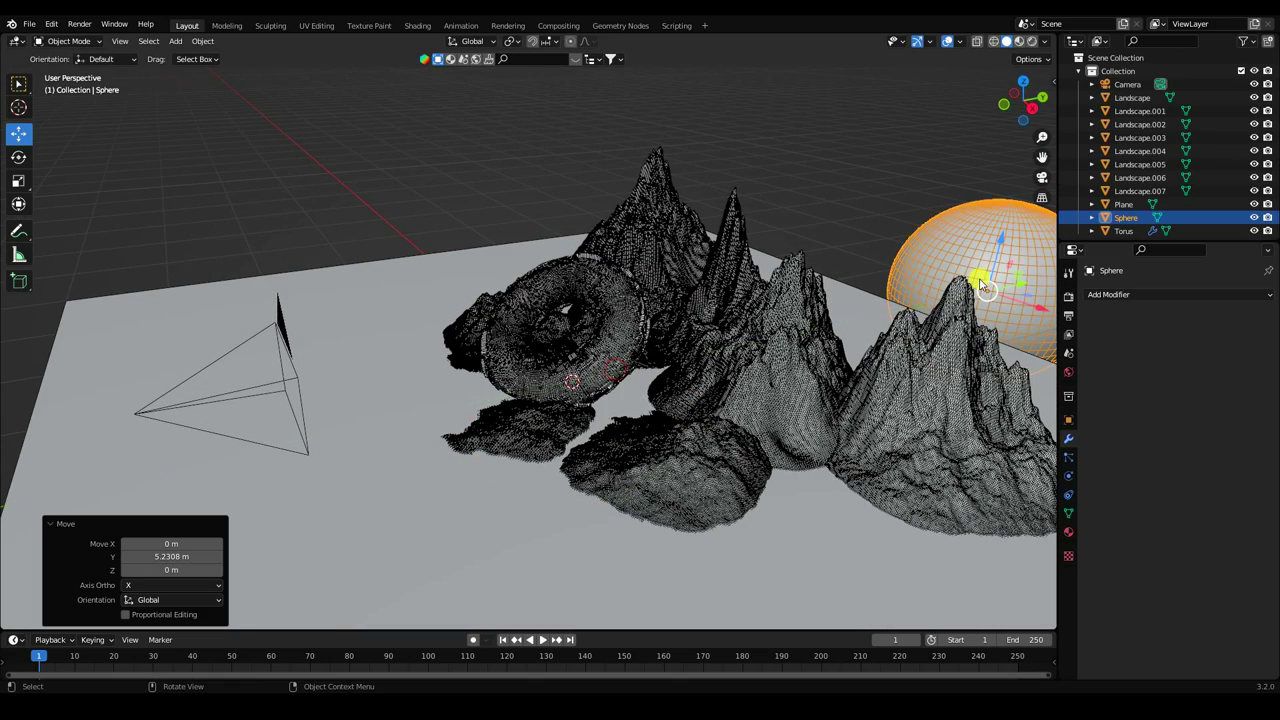
key("KP_0")
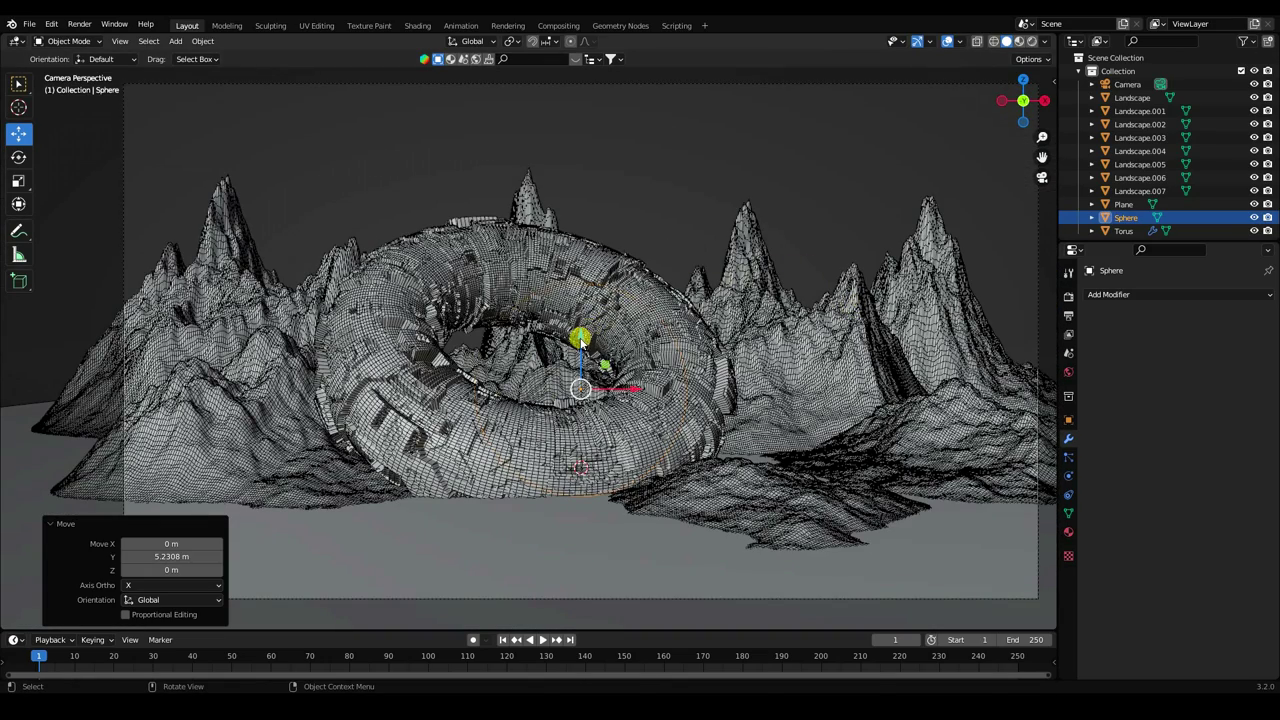
mouse_move(581, 343)
left_mouse_down()
mouse_move(589, 160)
mouse_move(830, 207)
left_mouse_up()
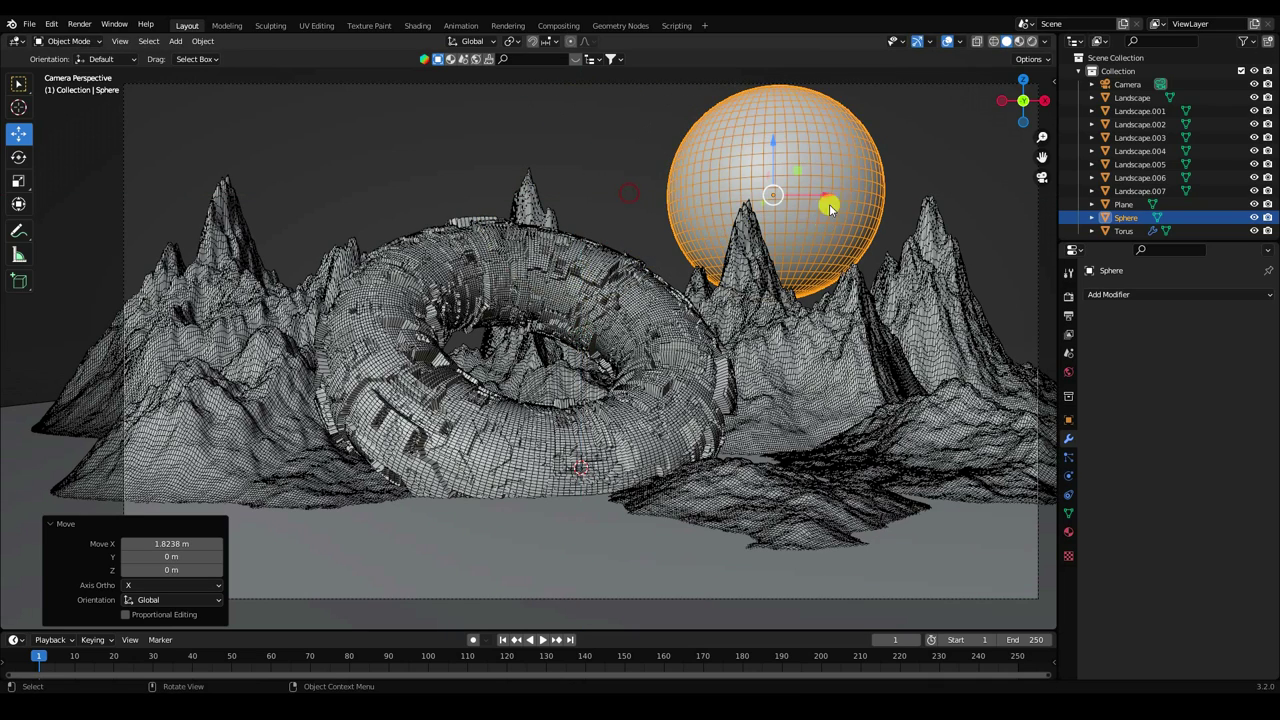
key("s")
left_click(885, 97)
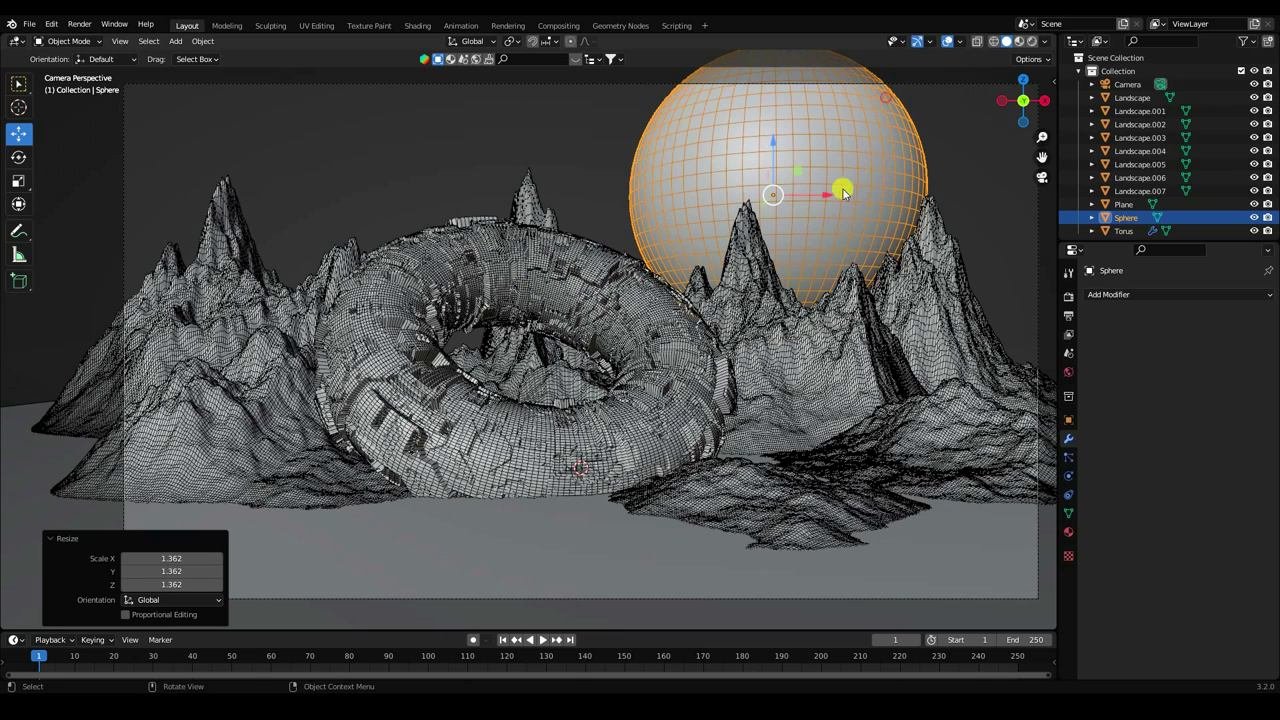
left_click_drag(823, 197, 780, 200)
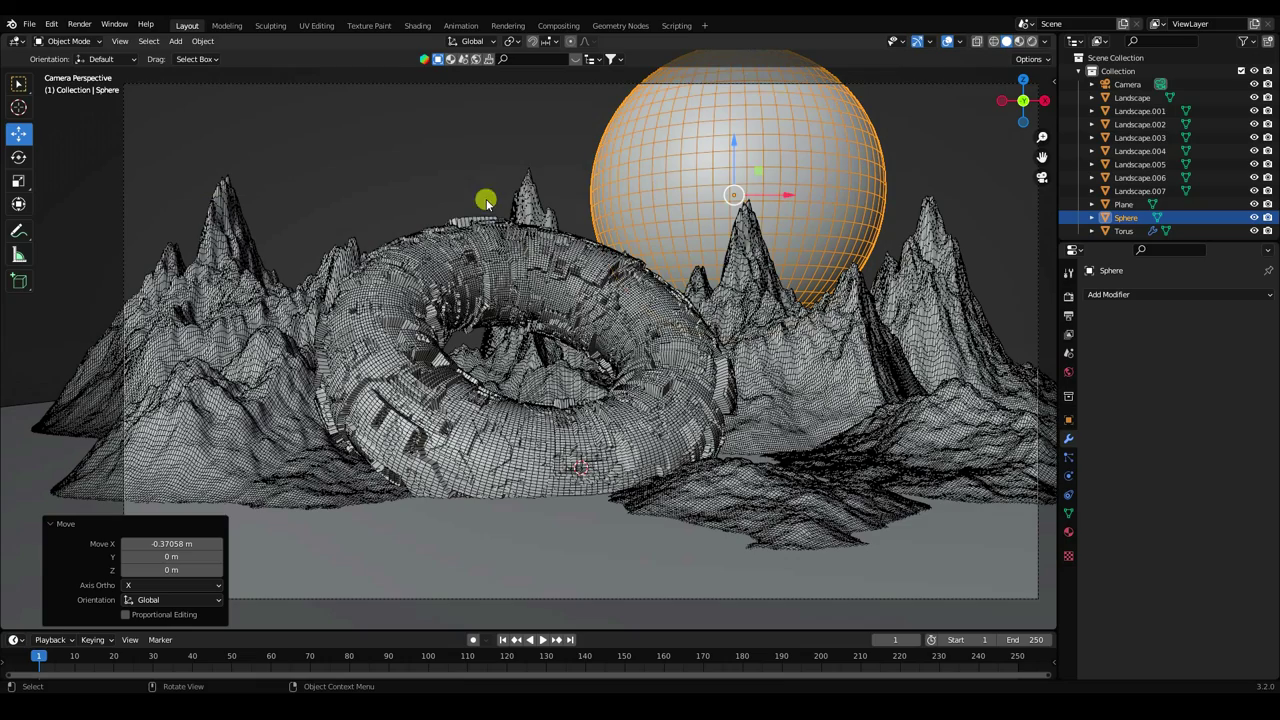
middle_click_drag(630, 216, 650, 338)
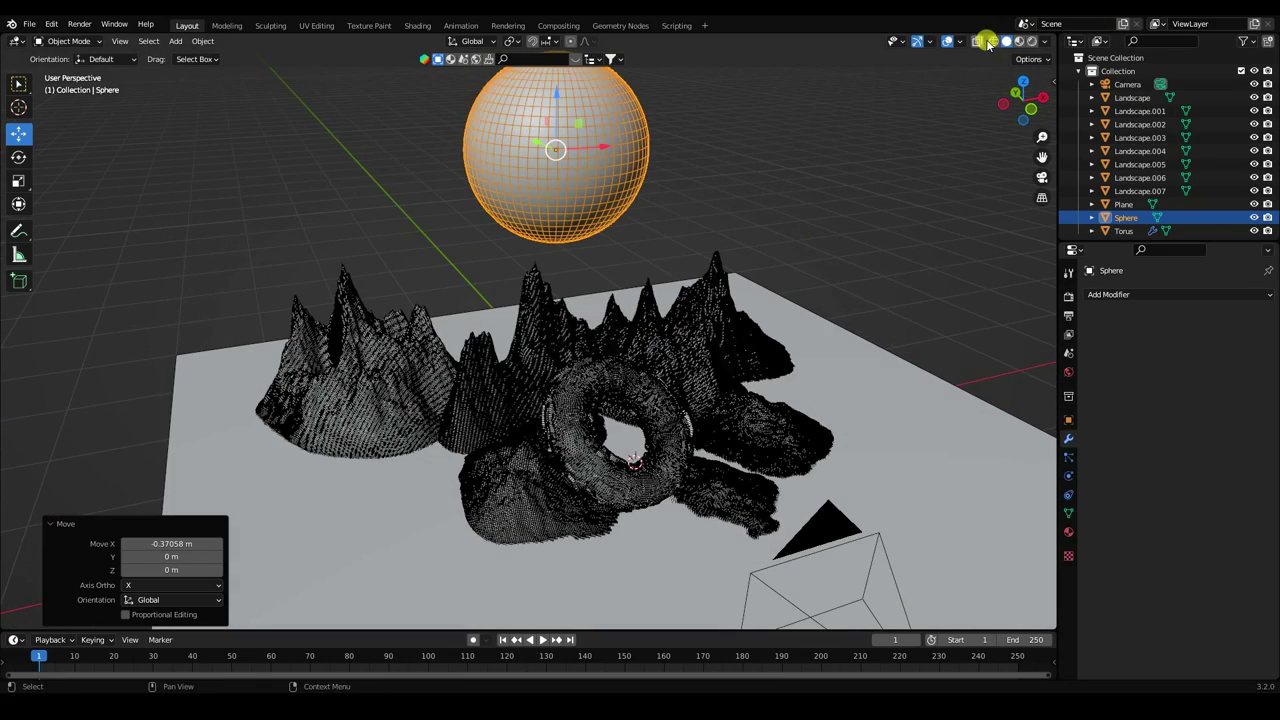
Turn off the wireframe overlay and paste a copy of the sphere off to the left.
left_click(957, 42)
left_click(878, 267)
middle_click_drag(580, 183, 794, 317)
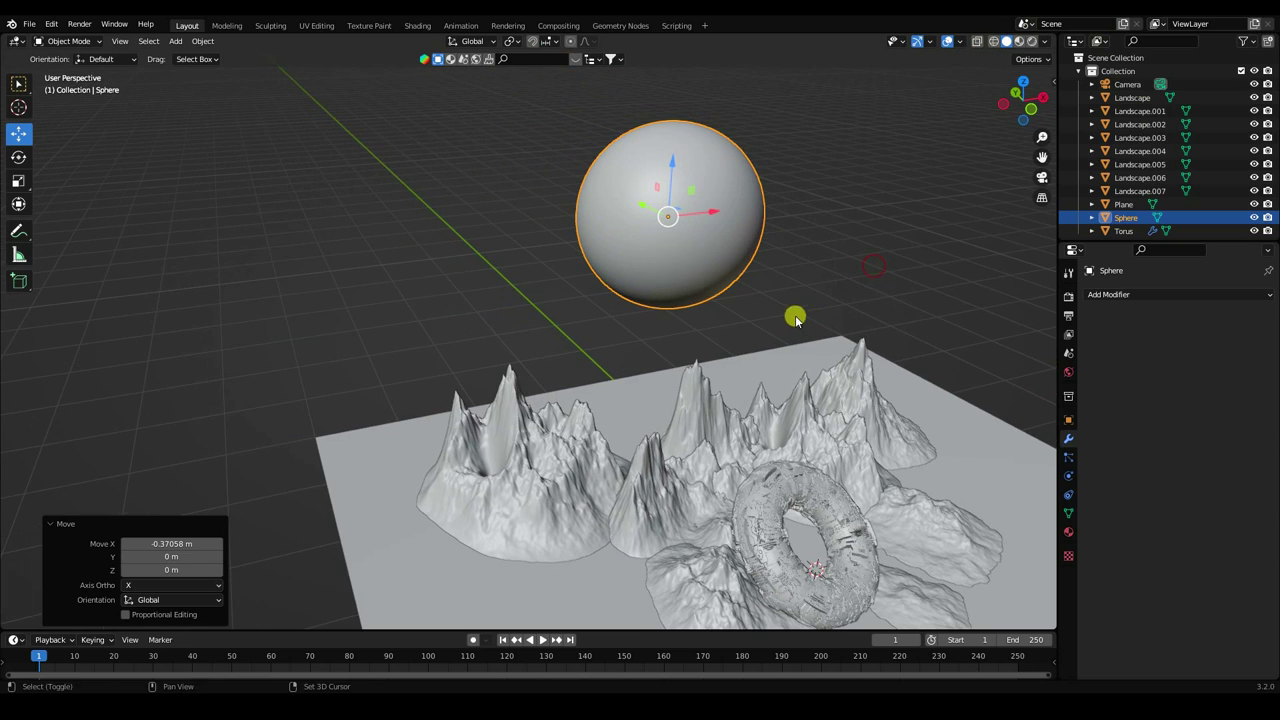
left_click(683, 270)
key("ctrl+c")
key("ctrl+v")
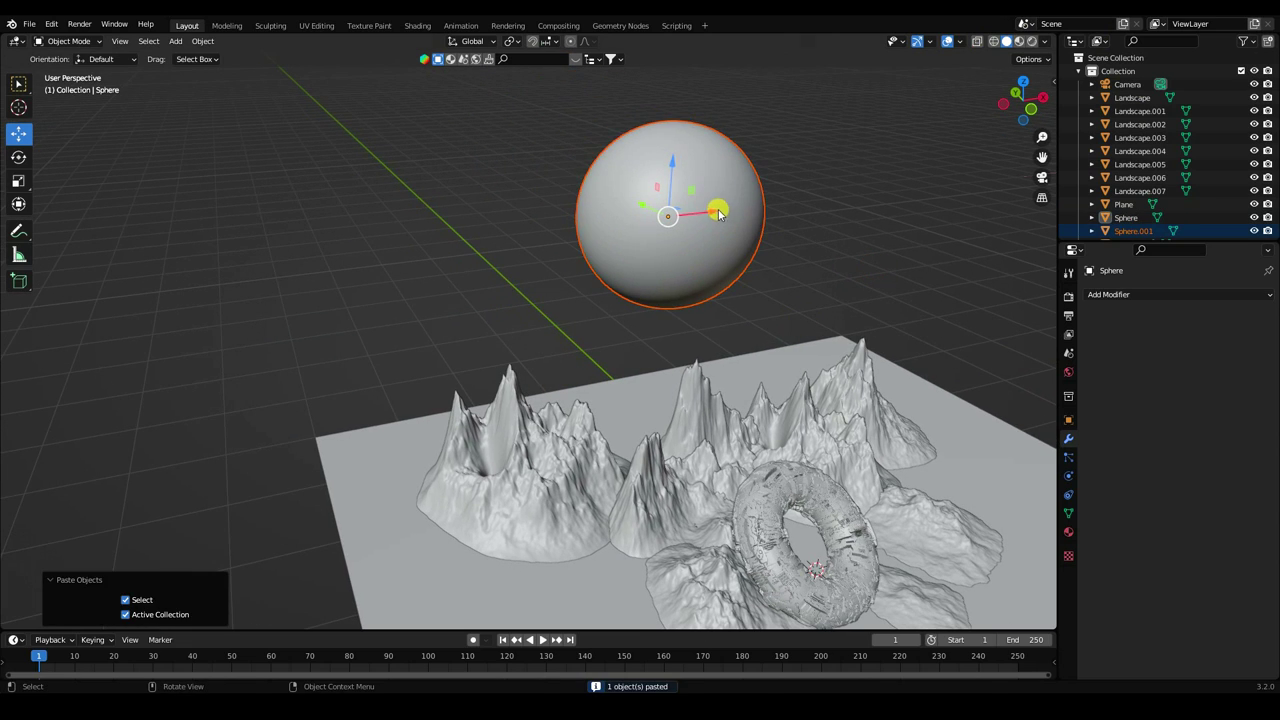
key("g")
key("x")
left_click(322, 248)
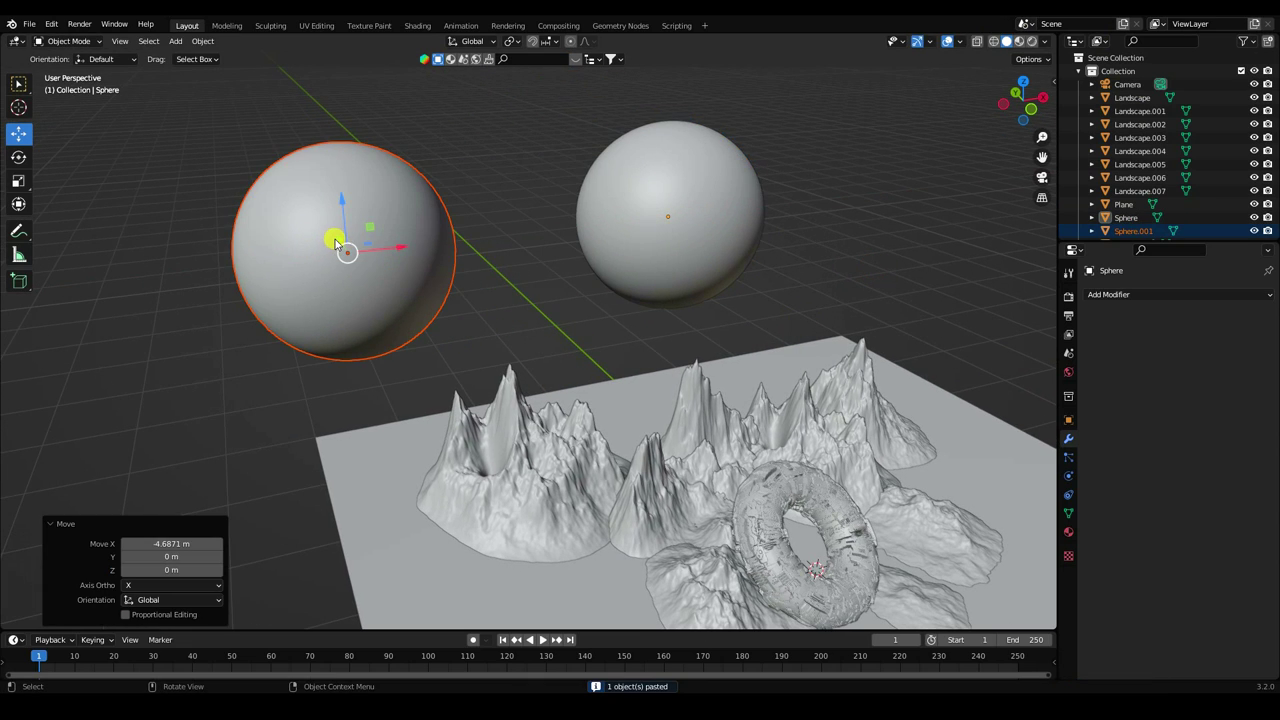
Push Sphere.001 back along Y, raise it above the mountains and shift it left.
mouse_move(335, 243)
middle_mouse_down()
mouse_move(471, 323)
mouse_move(114, 323)
middle_mouse_up()
key("g")
key("y")
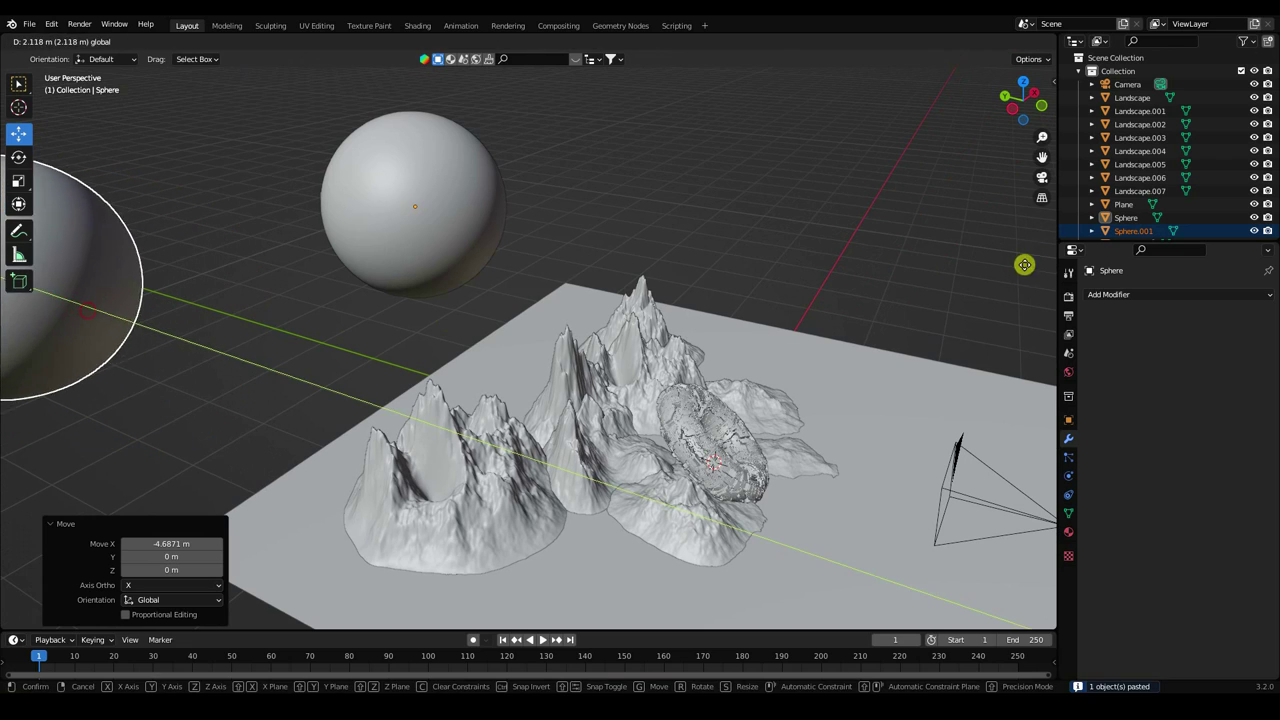
left_click(892, 256)
key("KP_0")
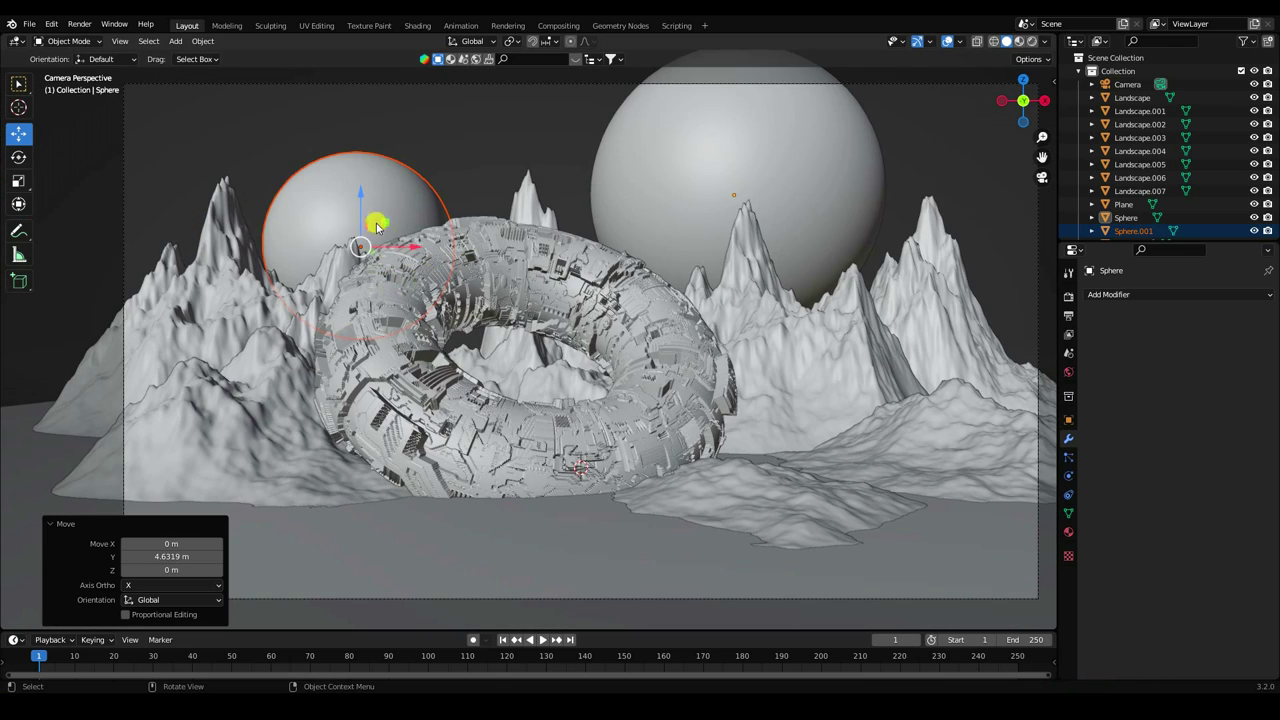
key("g")
key("z")
left_click(414, 177)
key("g")
key("x")
left_click(402, 157)
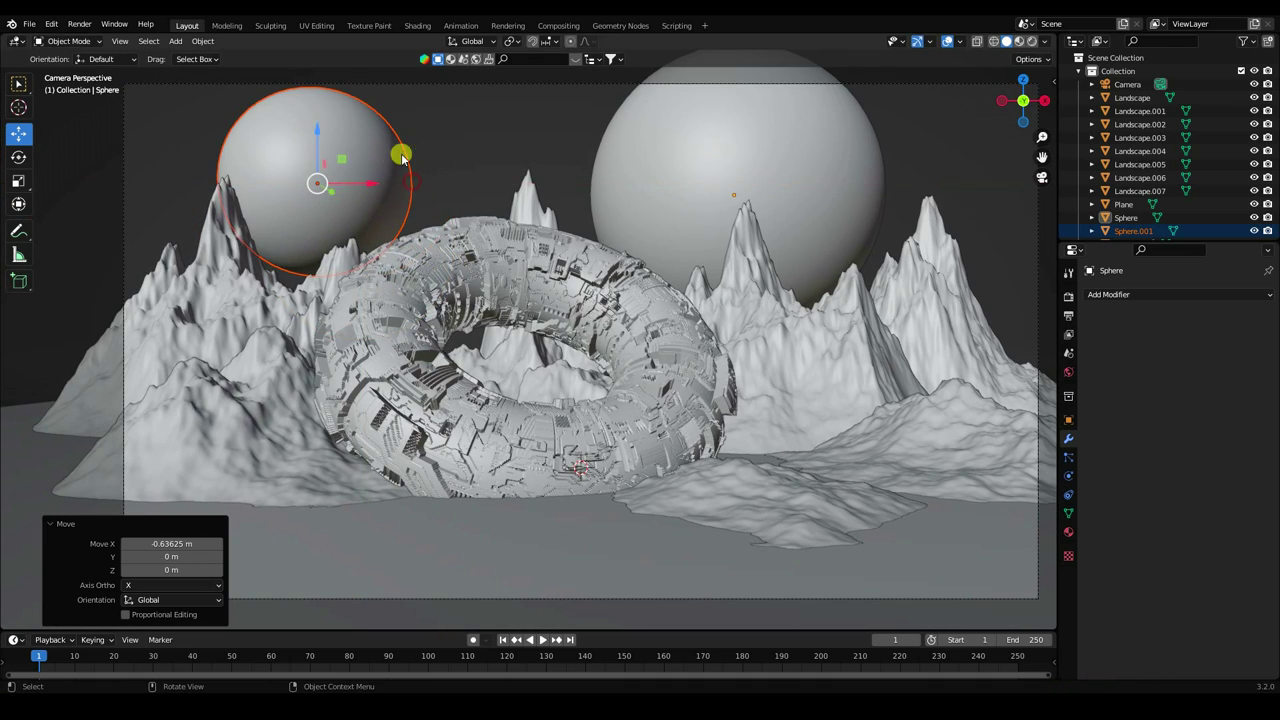
Shrink Sphere.001 to 0.732 and deselect it.
key("s")
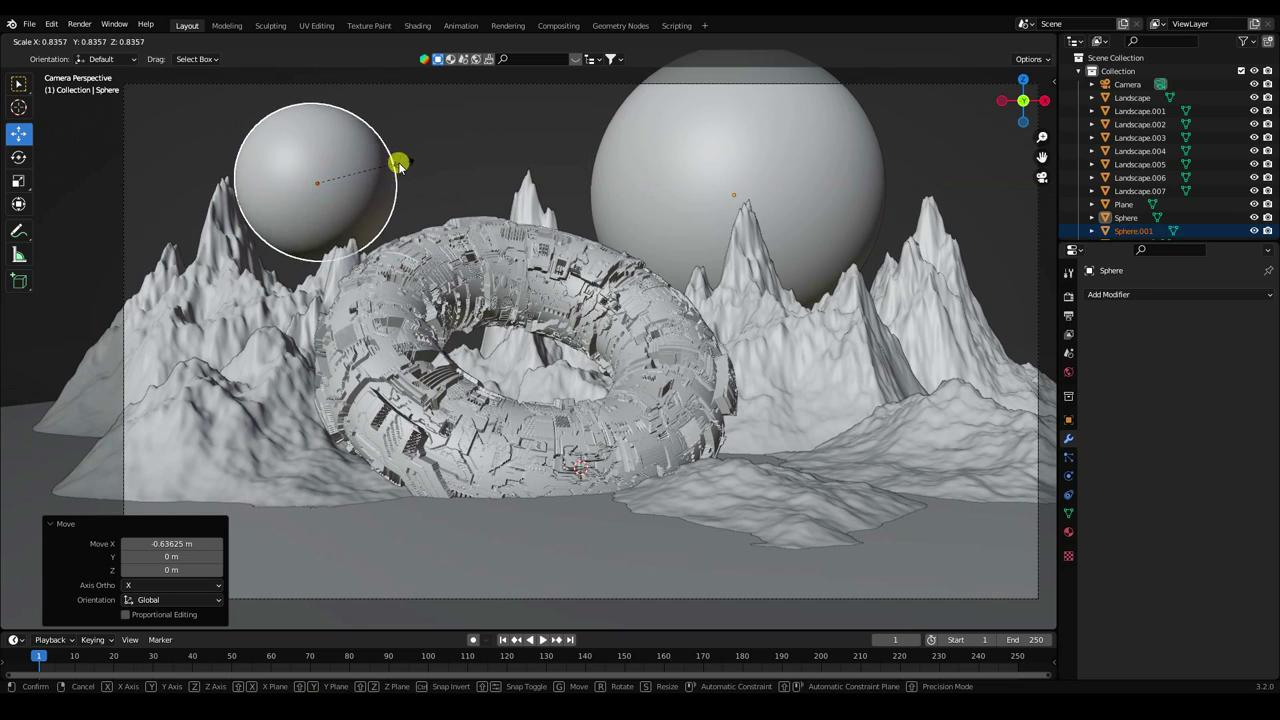
left_click(386, 165)
left_click(452, 143)
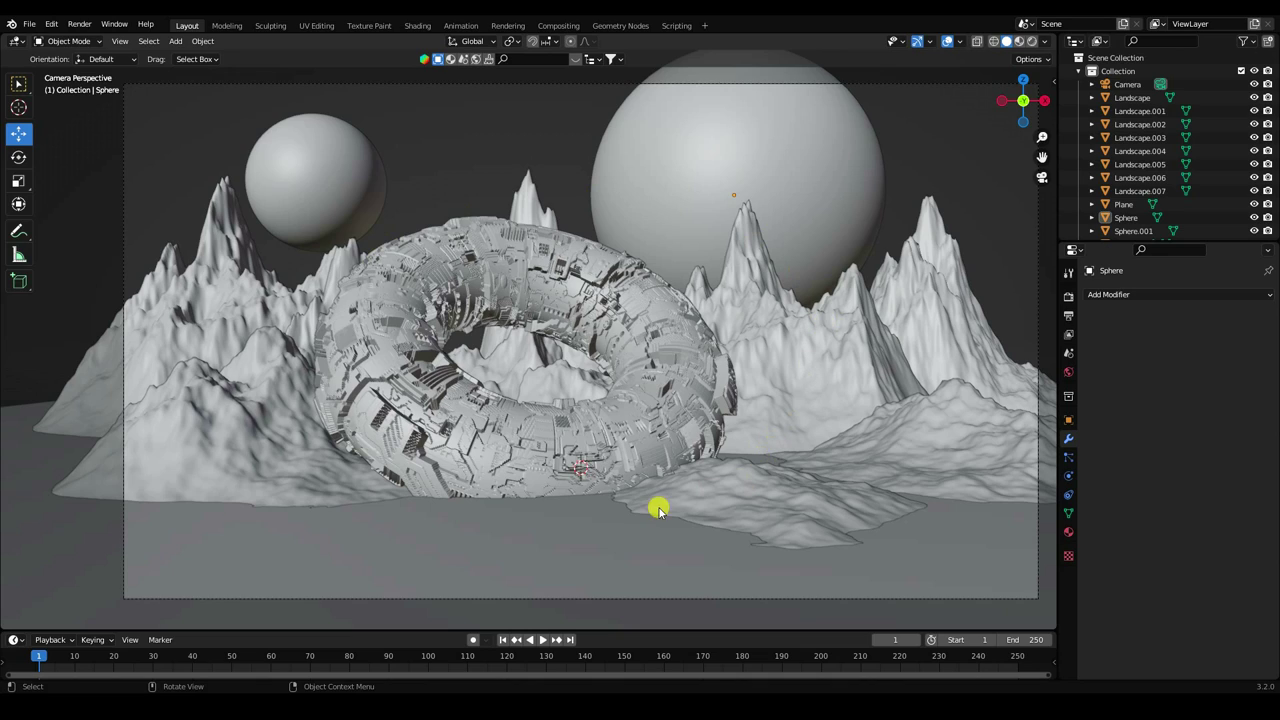
In the Shading workspace, give the torus Material.001 and center its Principled BSDF and Output nodes.
left_click(451, 285)
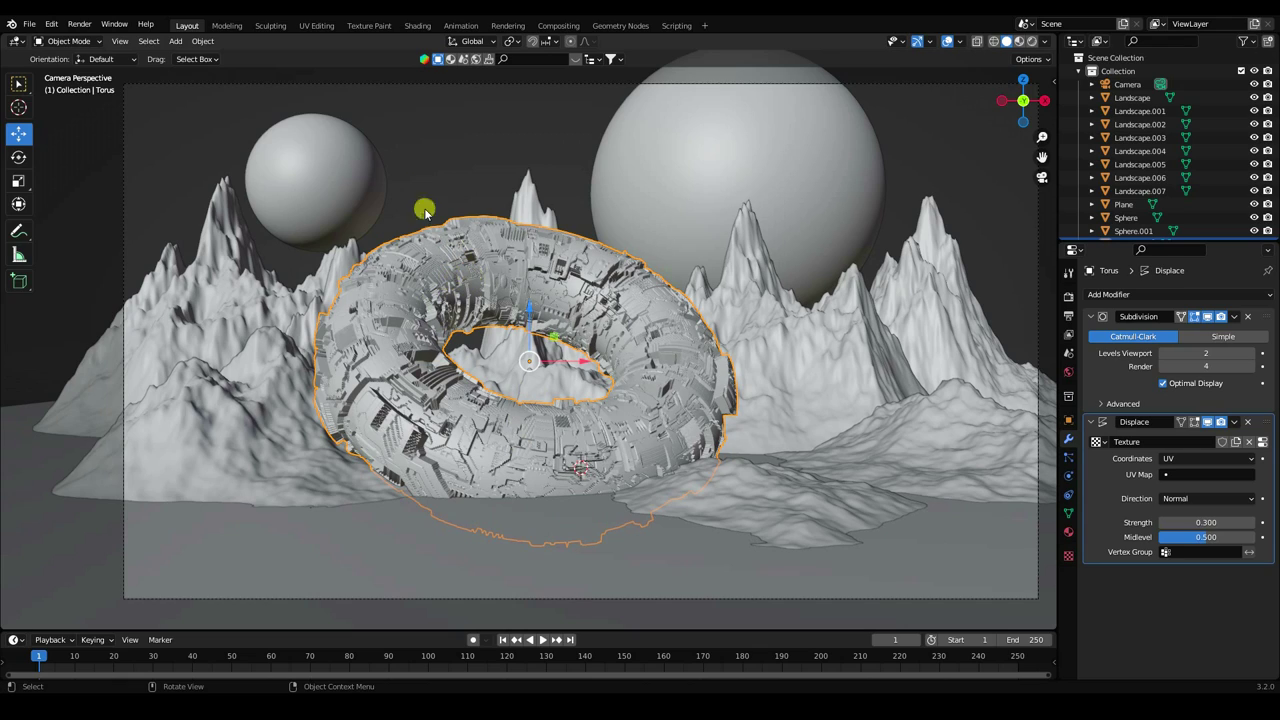
left_click(418, 27)
scroll(604, 277, "up", 6)
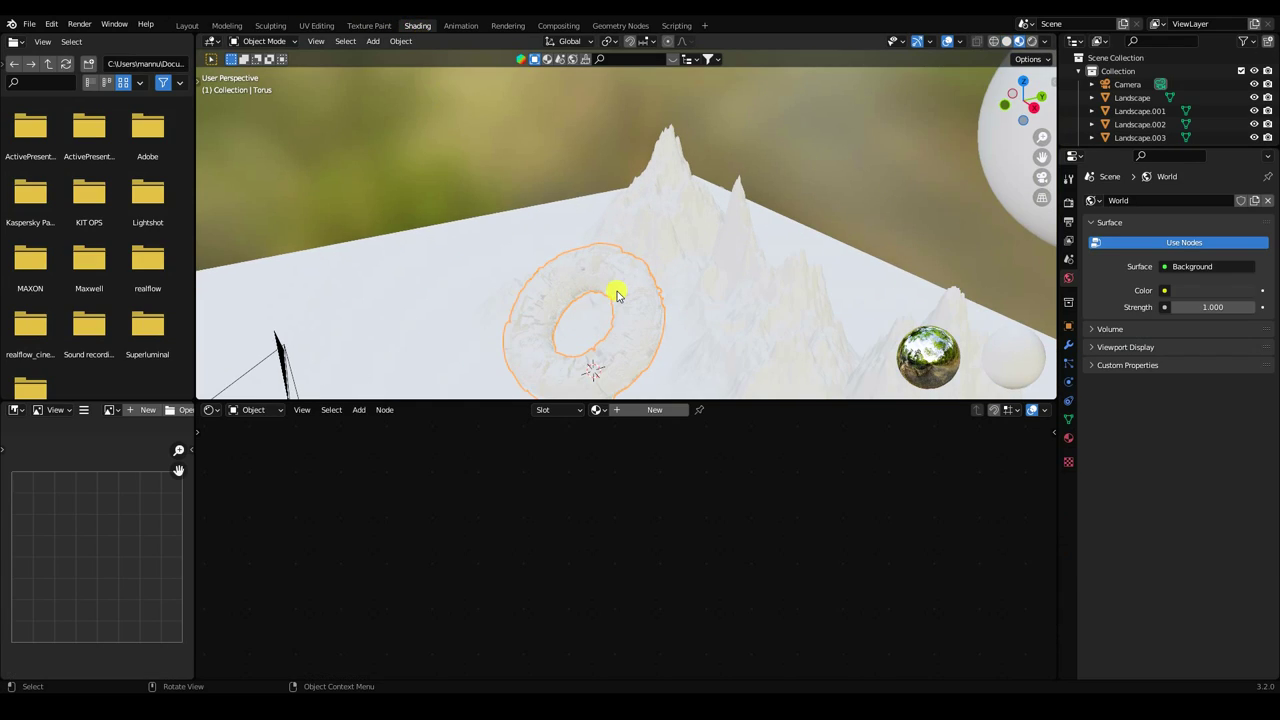
key("KP_0")
scroll(628, 237, "up", 3)
scroll(628, 237, "up", 2)
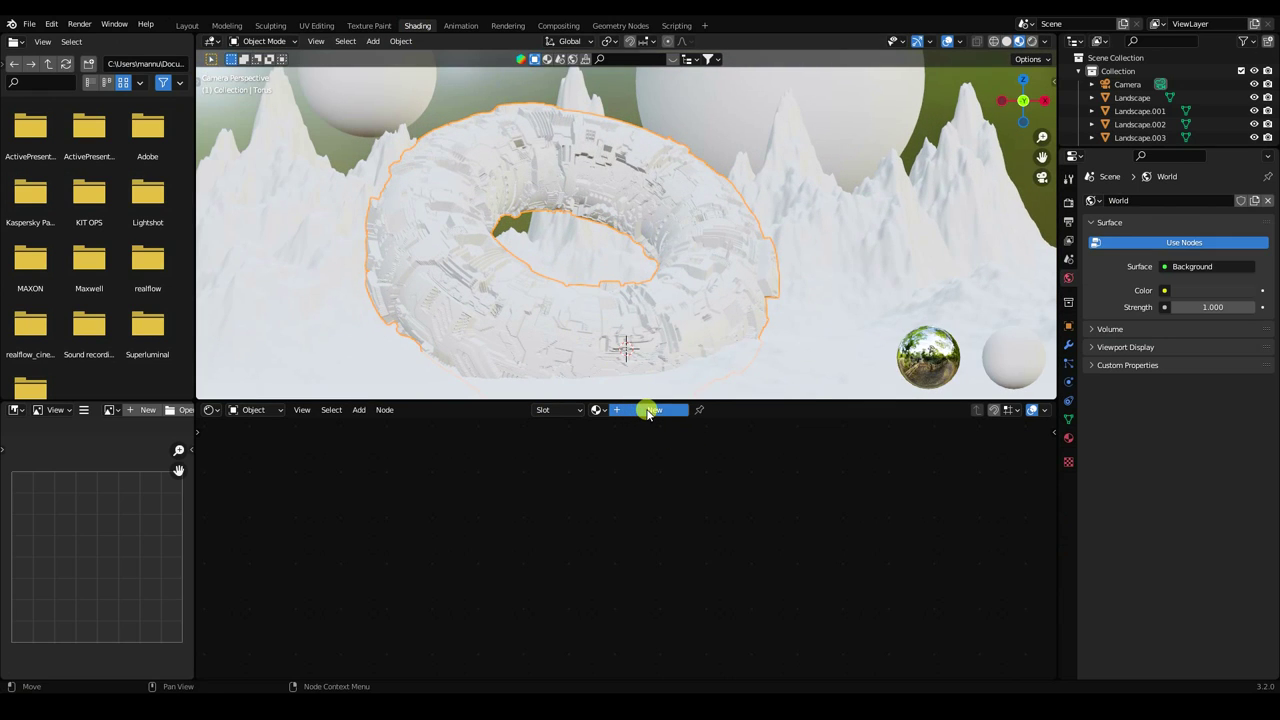
middle_click_drag(688, 512, 800, 594)
scroll(506, 537, "up", 2)
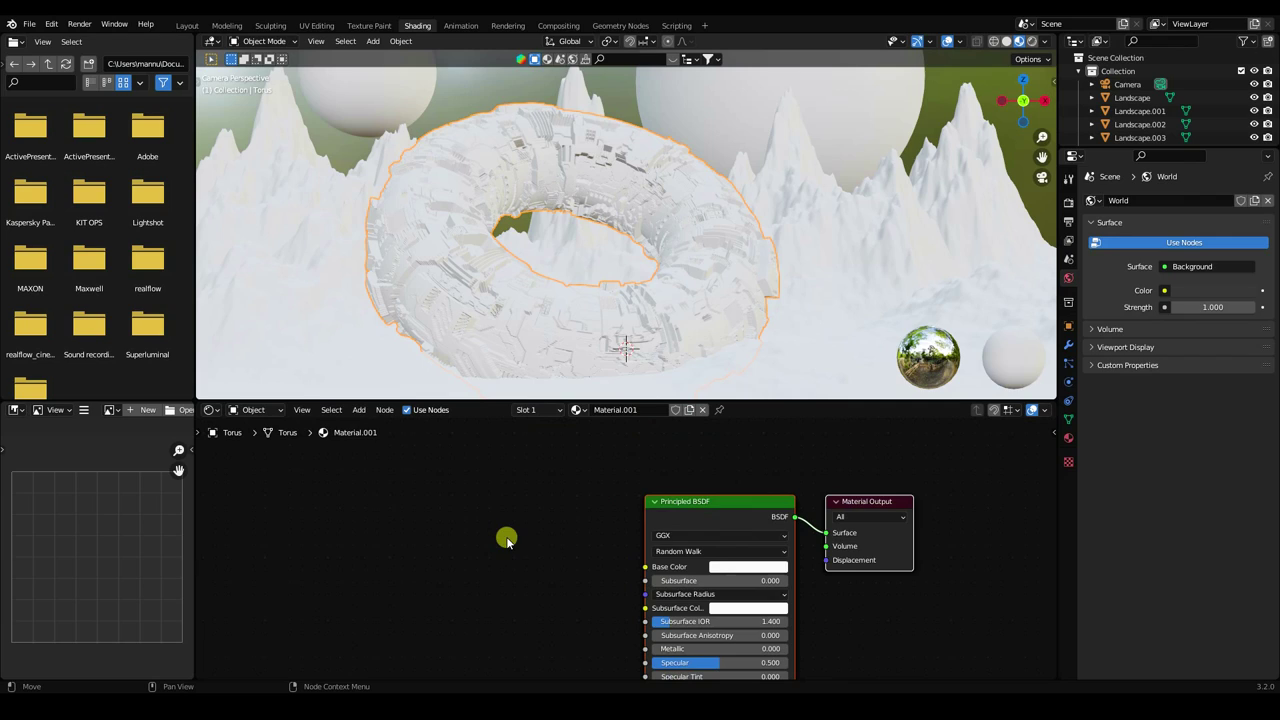
scroll(551, 543, "up", 1)
middle_click_drag(551, 543, 529, 534)
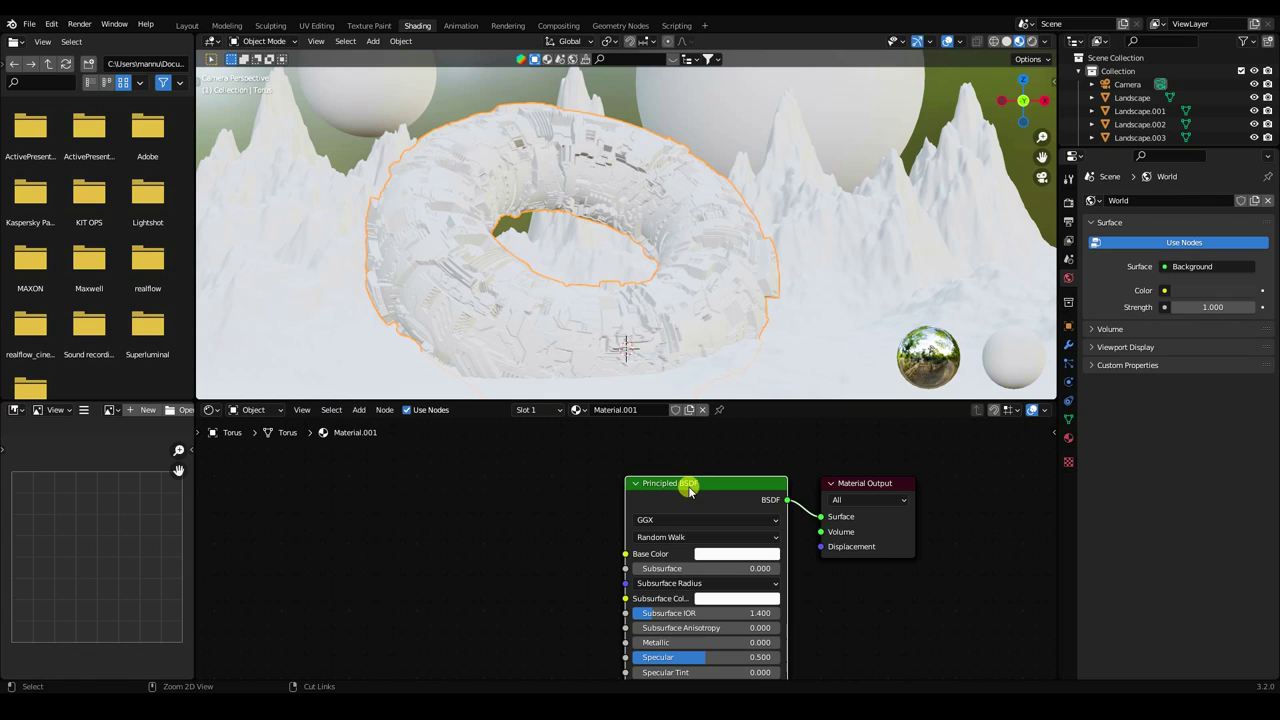
Add Texture Coordinate, Mapping and Image Texture nodes to the Principled BSDF with Ctrl+T.
key("ctrl+t")
middle_click_drag(523, 520, 640, 491)
key("g")
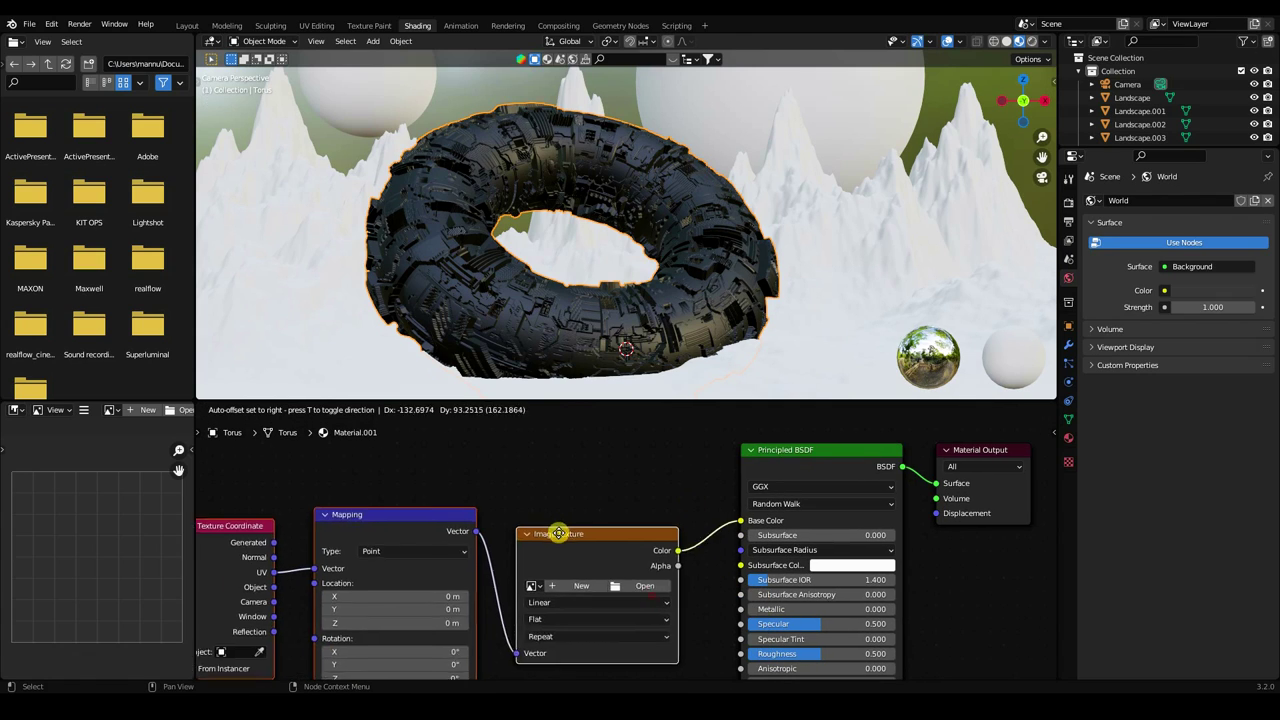
mouse_move(558, 533)
left_mouse_down()
mouse_move(548, 486)
mouse_move(599, 481)
left_mouse_up()
left_click(548, 486)
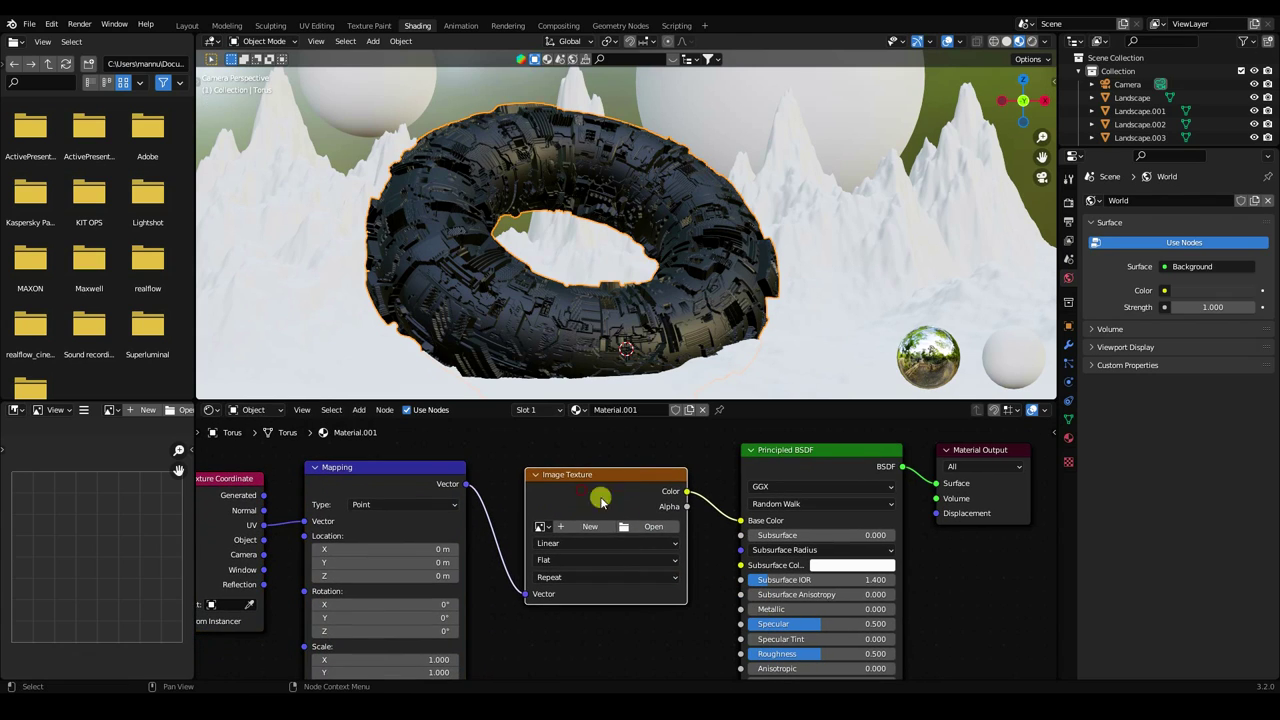
left_click(648, 525)
left_click(251, 306)
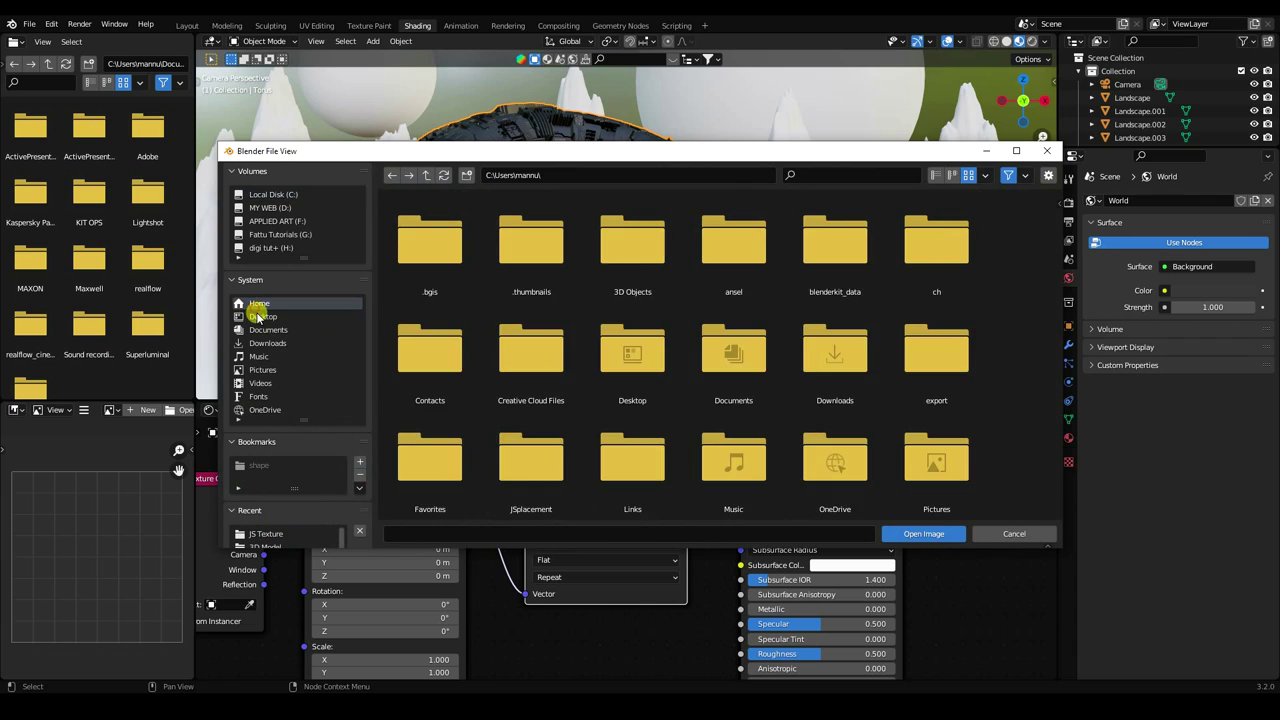
left_click(252, 316)
double_click(430, 235)
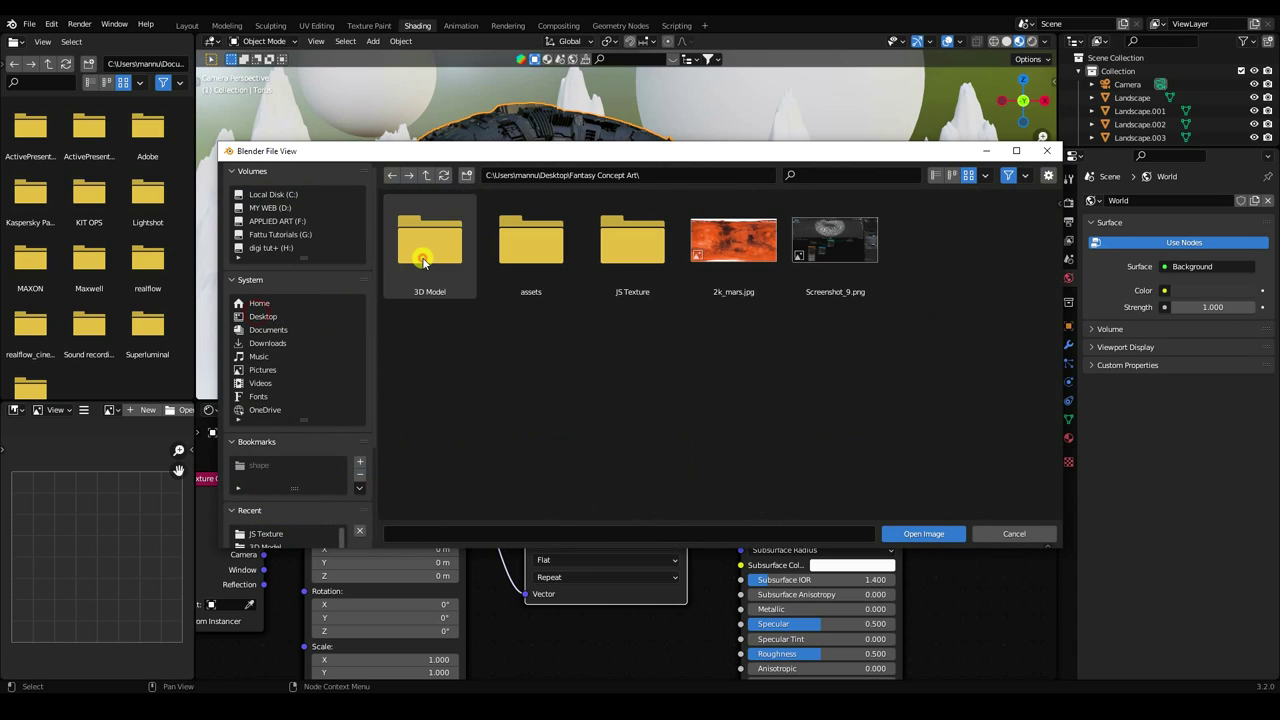
double_click(612, 252)
left_click(804, 265)
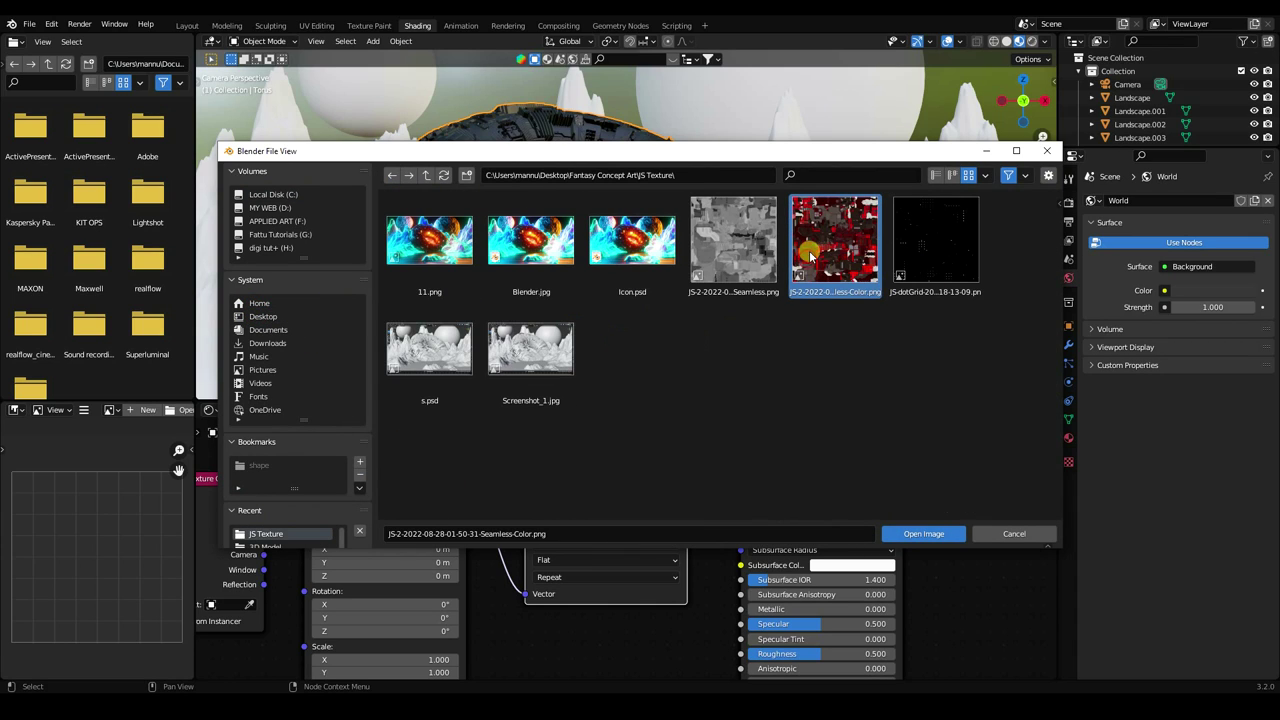
left_click(912, 531)
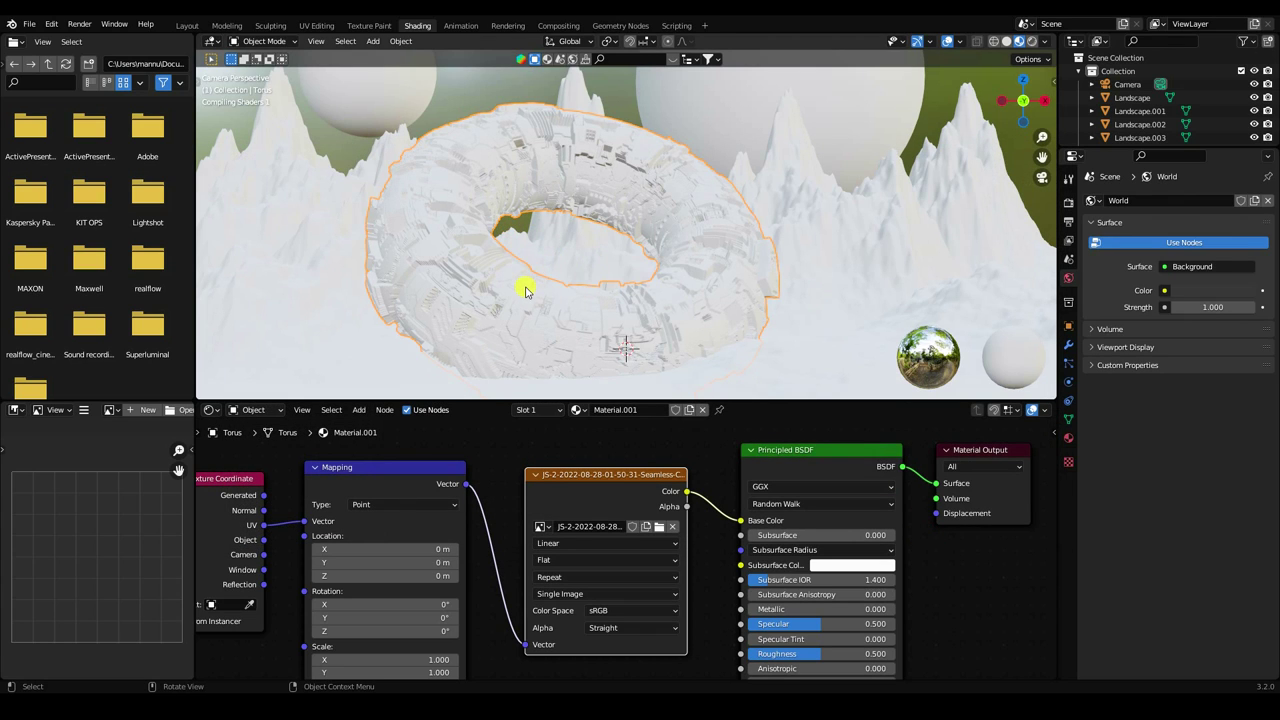
Set the colour texture's Mapping X scale to 3.
scroll(520, 294, "up", 4)
middle_click_drag(486, 343, 548, 252, "shift")
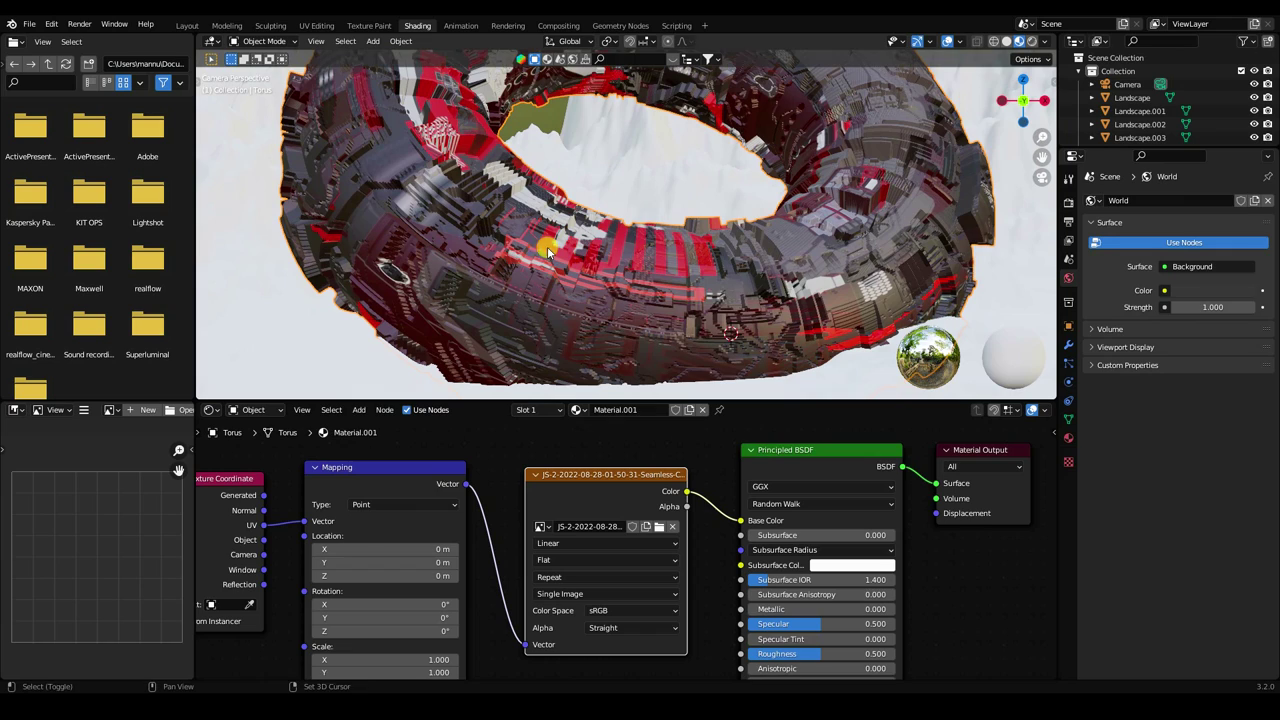
middle_click_drag(480, 611, 500, 537)
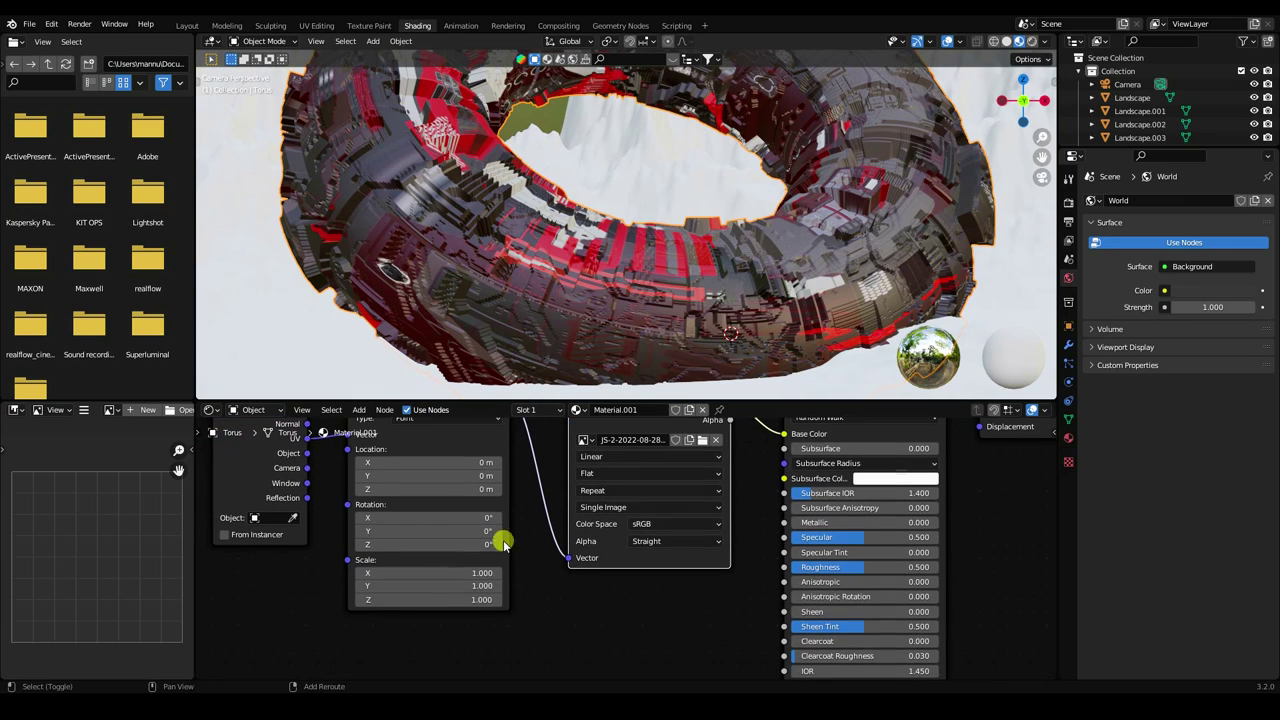
left_click(415, 574)
type("3.000")
key("Return")
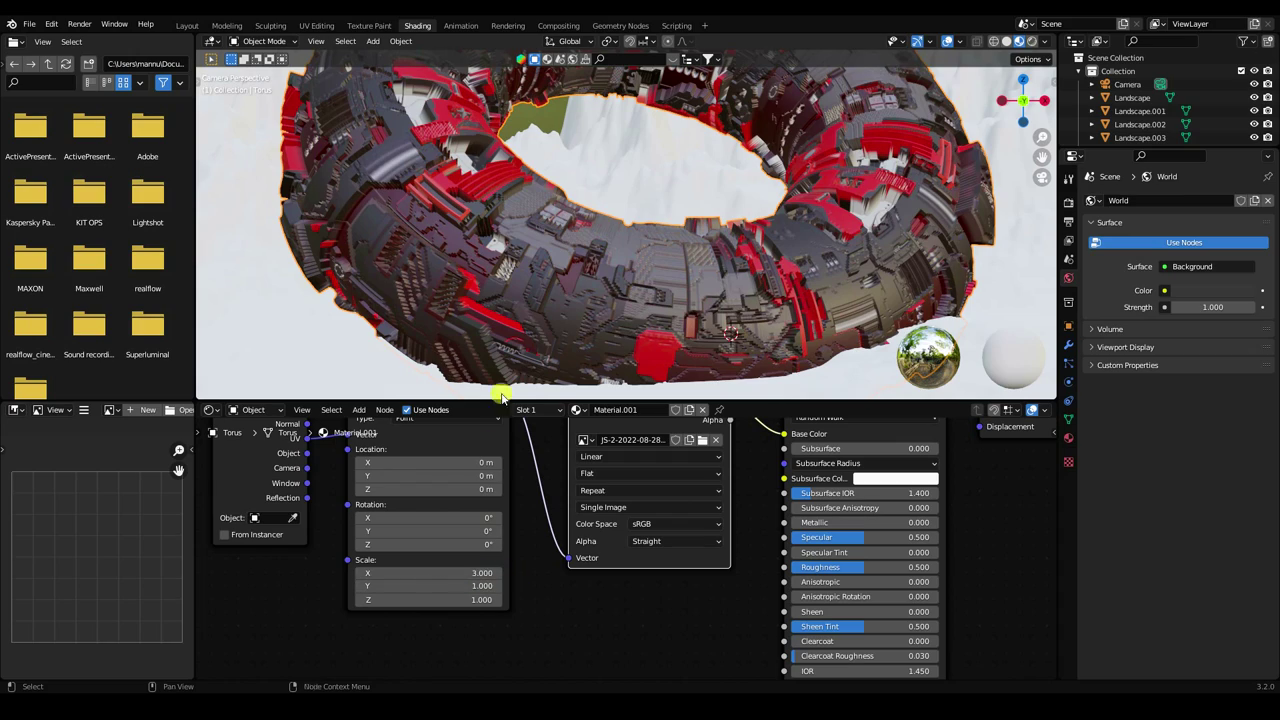
middle_click_drag(563, 277, 570, 285)
scroll(590, 287, "up", 3)
scroll(590, 305, "up", 3)
scroll(494, 326, "up", 3)
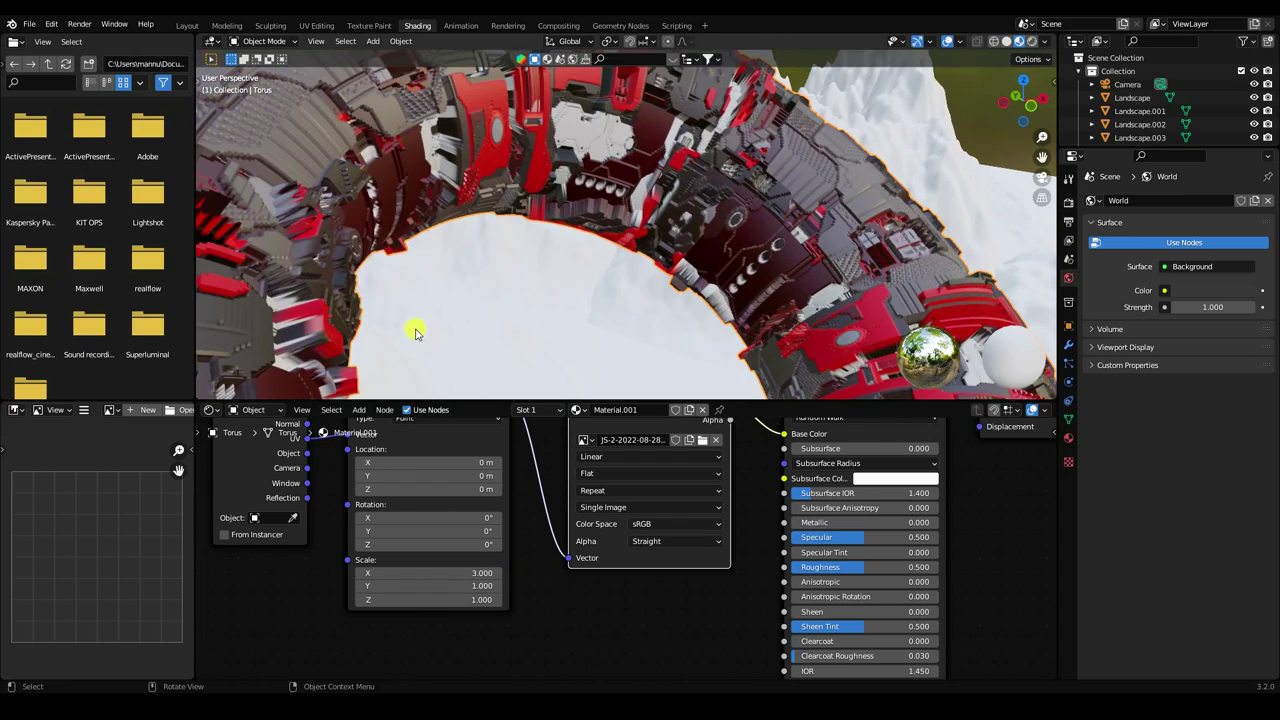
scroll(450, 250, "up", 3)
scroll(486, 163, "down", 3)
scroll(583, 234, "down", 5)
mouse_move(600, 260)
middle_mouse_down()
mouse_move(551, 260)
mouse_move(601, 287)
mouse_move(514, 286)
mouse_move(694, 334)
mouse_move(534, 306)
mouse_move(528, 273)
middle_mouse_up()
Raise the torus's Subdivision viewport level to 3 with Ctrl+3.
left_click(1068, 344)
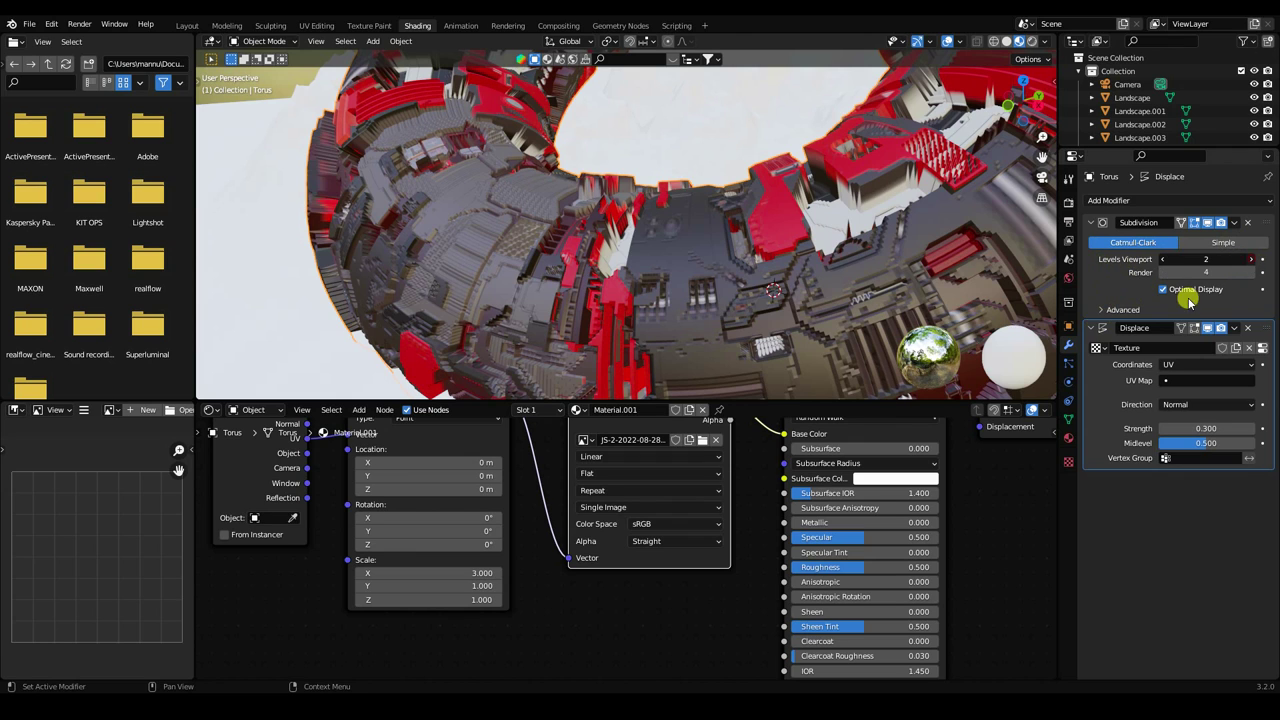
key("ctrl+3")
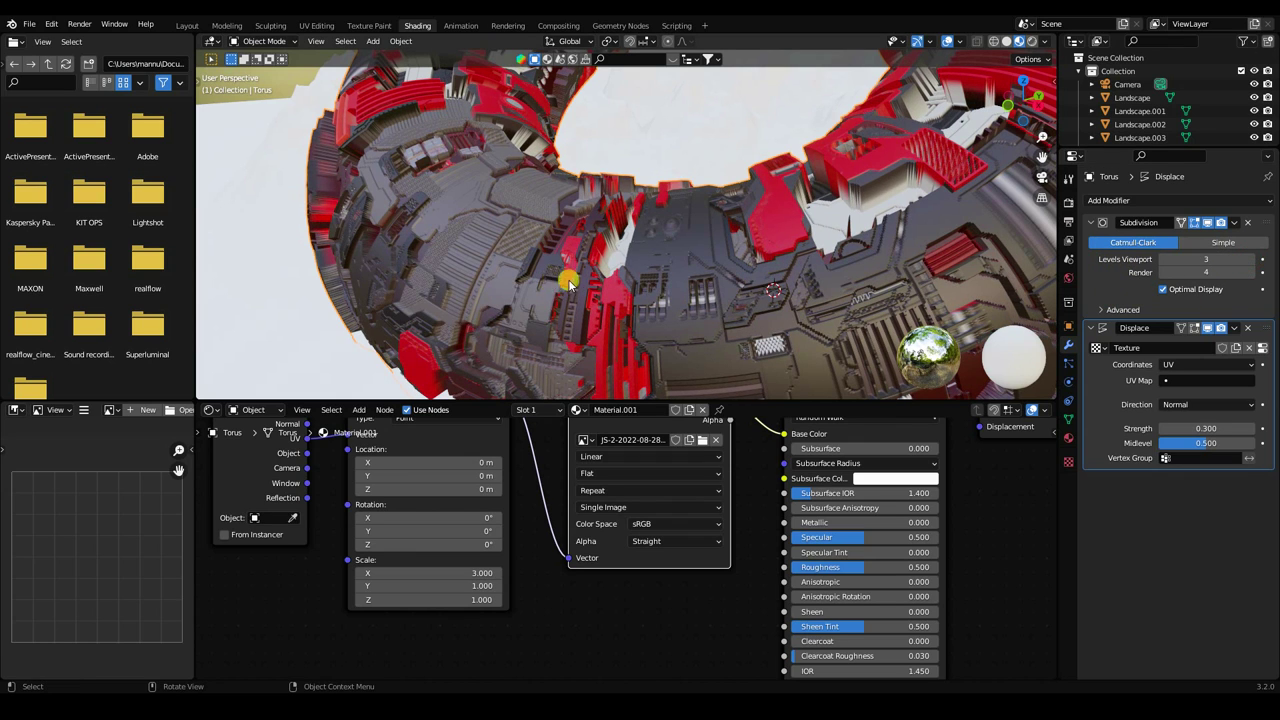
mouse_move(455, 275)
middle_mouse_down()
mouse_move(529, 277)
mouse_move(620, 343)
middle_mouse_up()
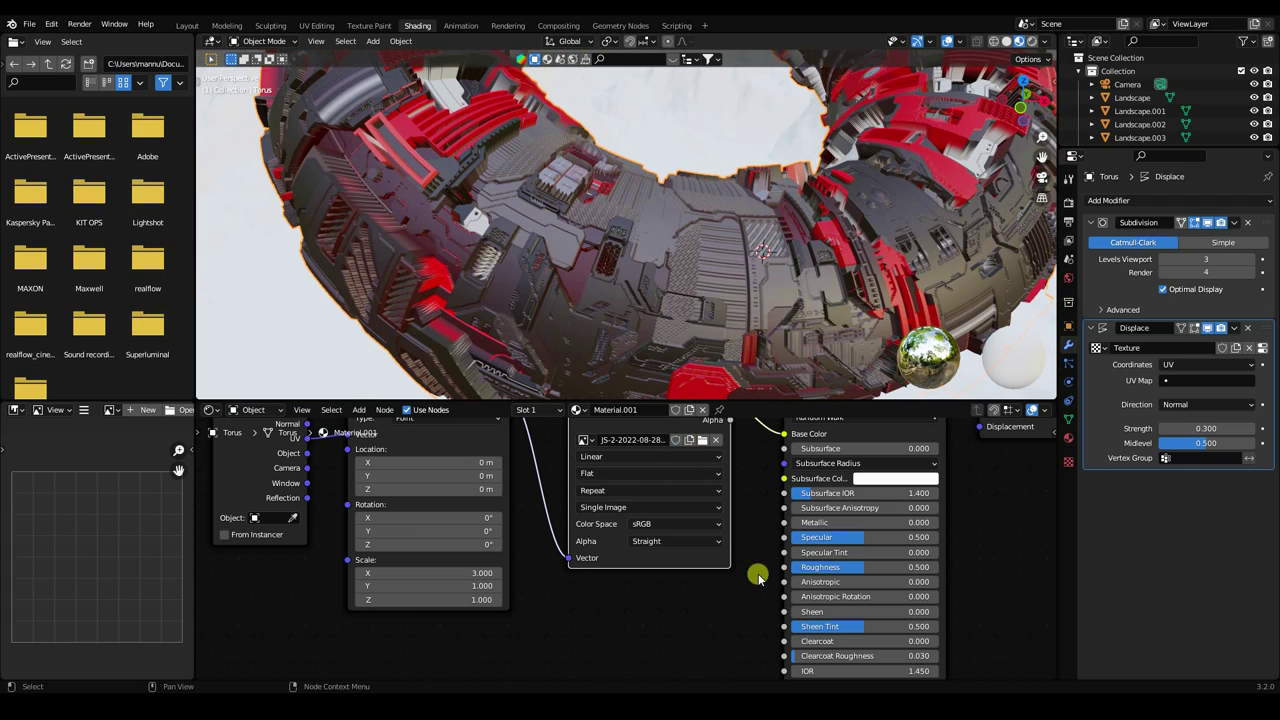
scroll(615, 590, "down", 2)
scroll(608, 594, "down", 2)
scroll(600, 600, "down", 1)
Duplicate the Texture Coordinate, Mapping and Image Texture nodes and place the copies below the originals.
left_click_drag(447, 456, 667, 498)
left_click(660, 493)
left_click_drag(456, 457, 664, 485)
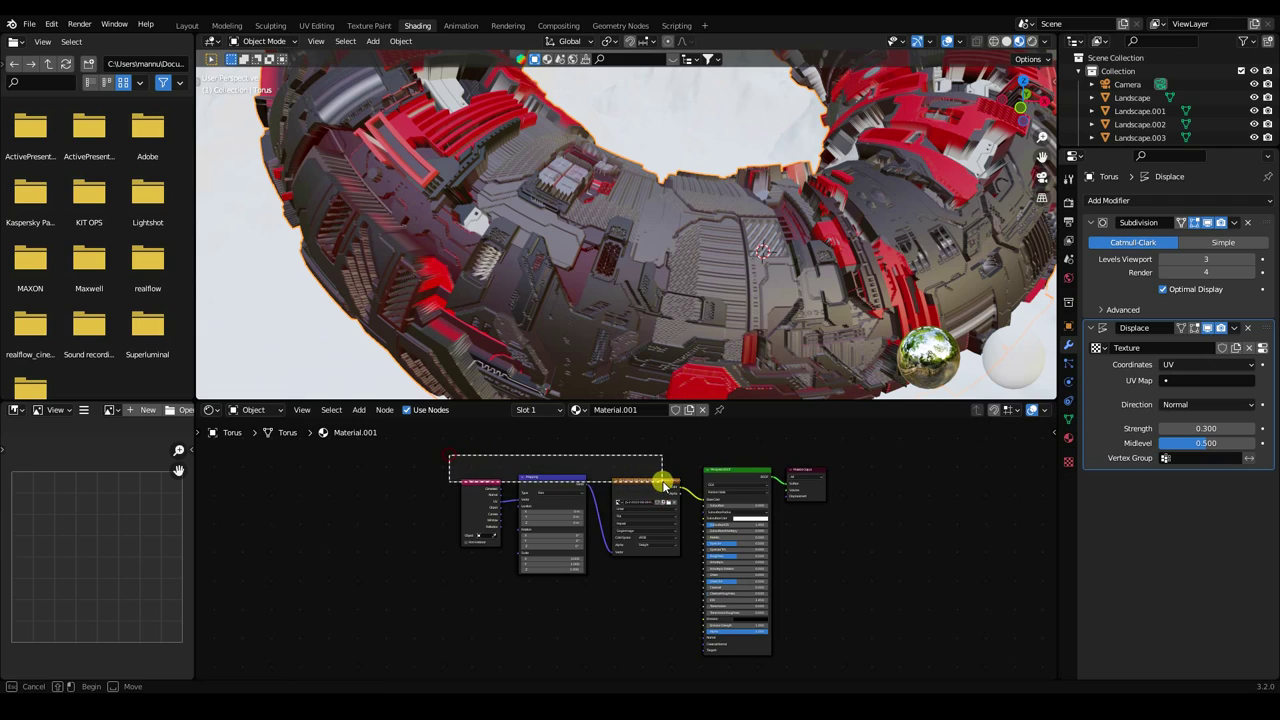
key("shift+d")
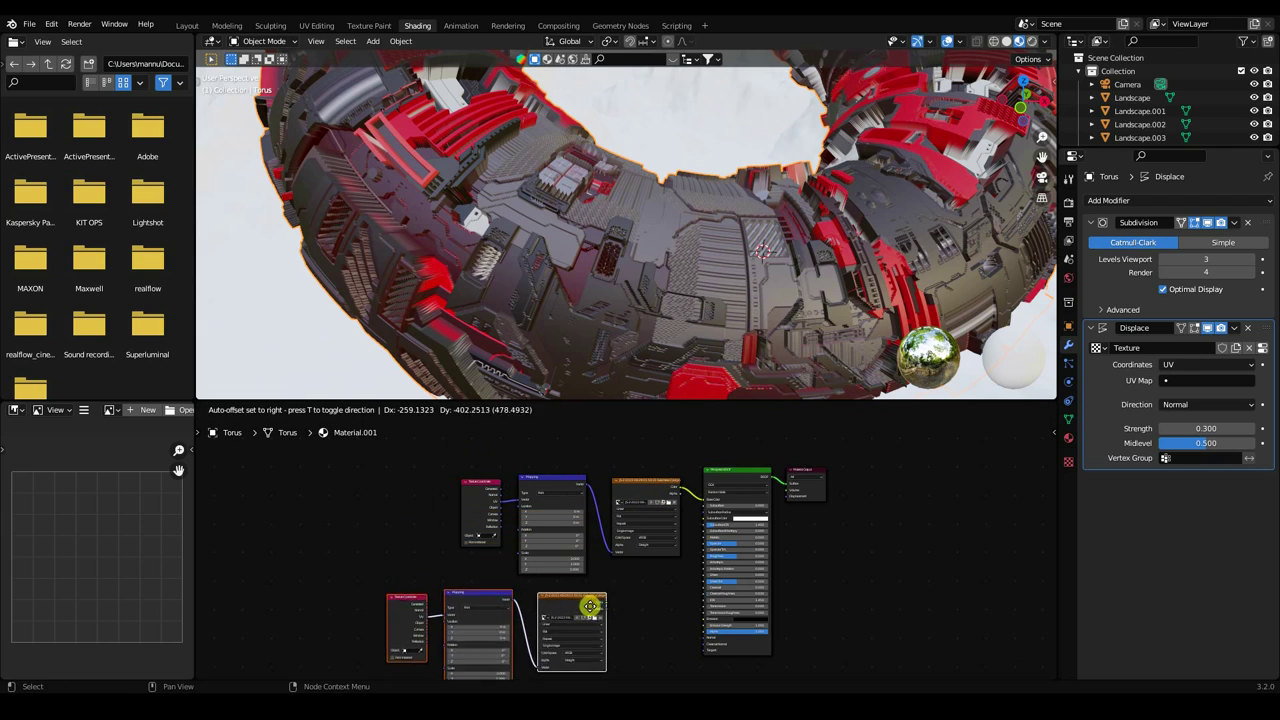
left_click(612, 595)
middle_click_drag(661, 598, 651, 535)
scroll(651, 535, "up", 2)
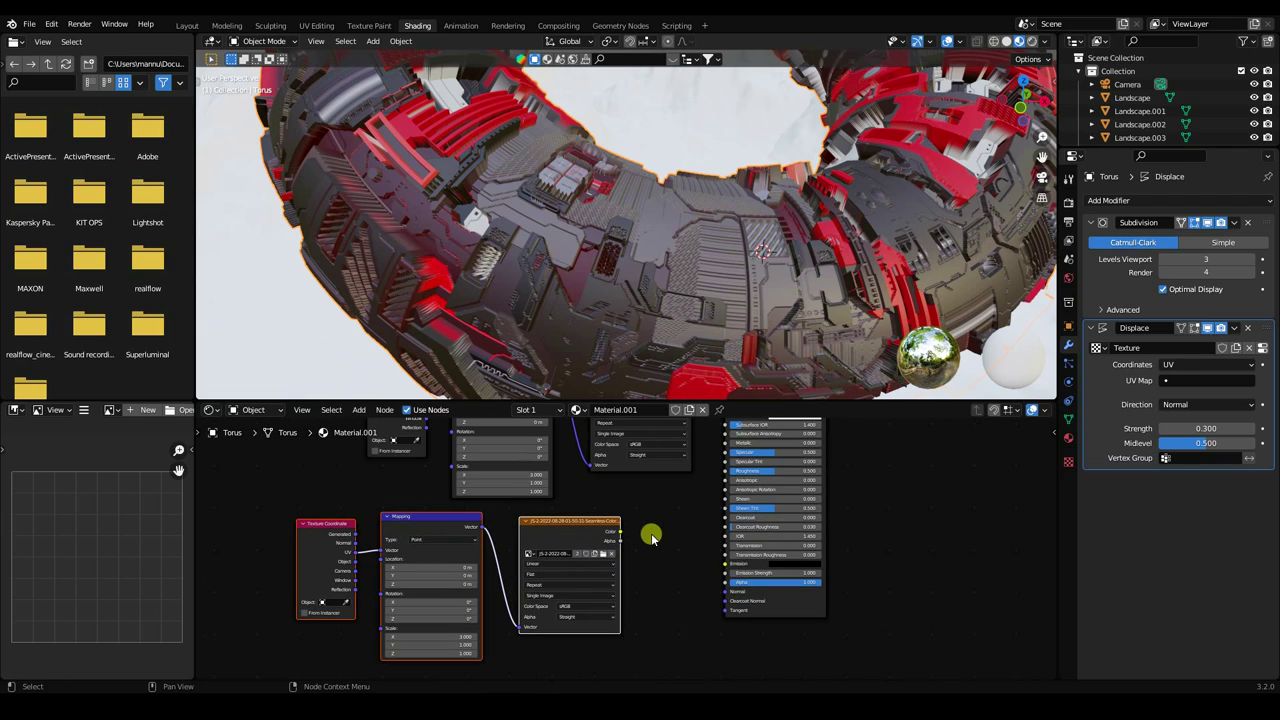
left_click_drag(409, 524, 355, 521)
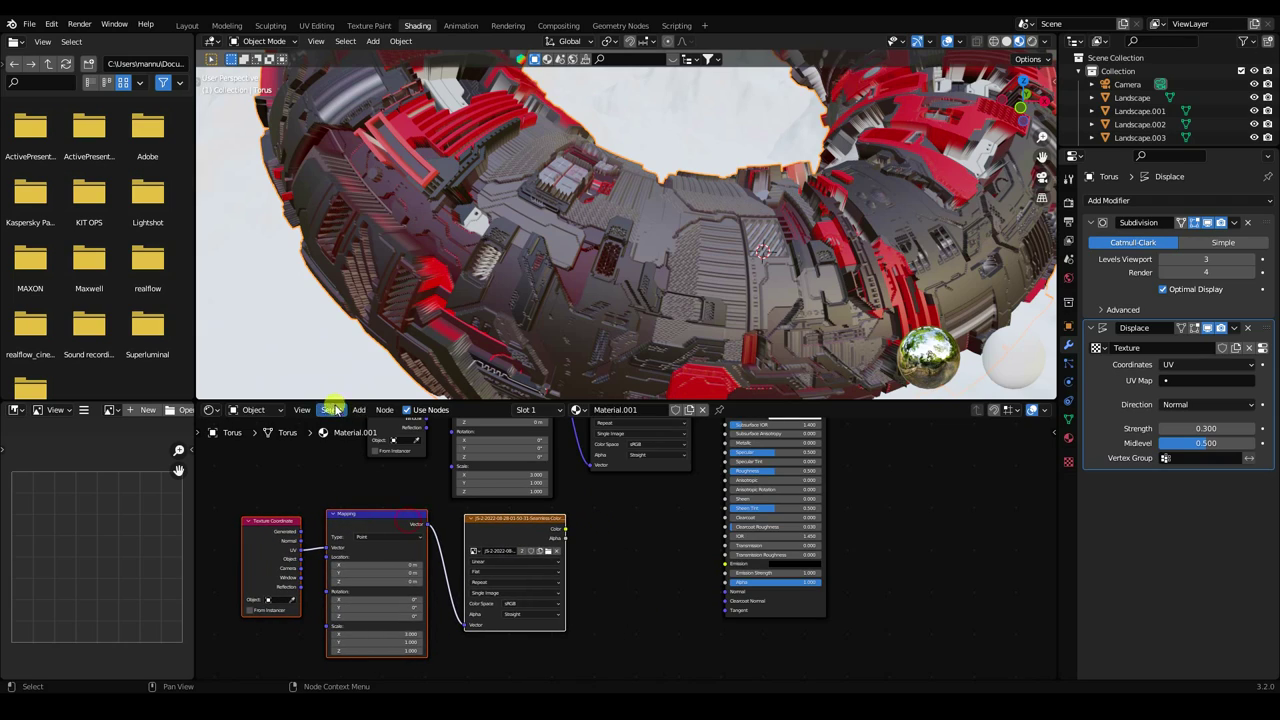
left_click(358, 409)
left_click(375, 425)
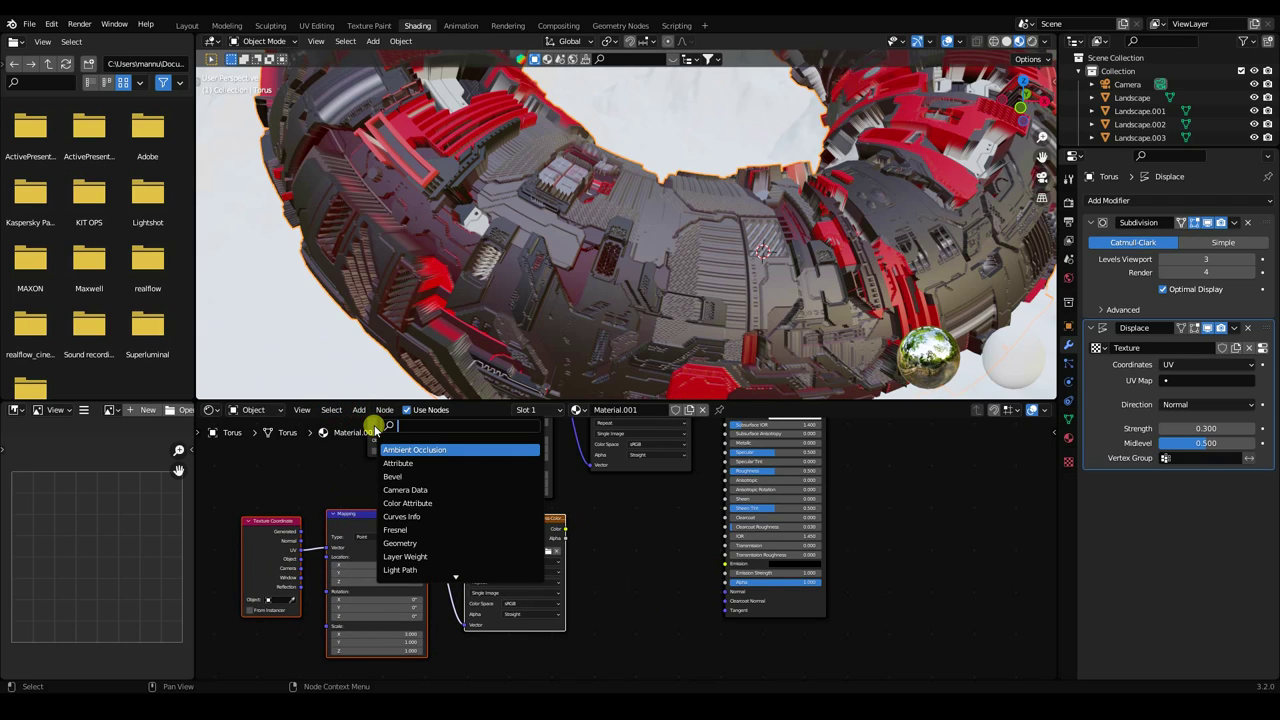
Add a ColorRamp fed by the copied image's Color and linked to the shader's Emission.
type("colo")
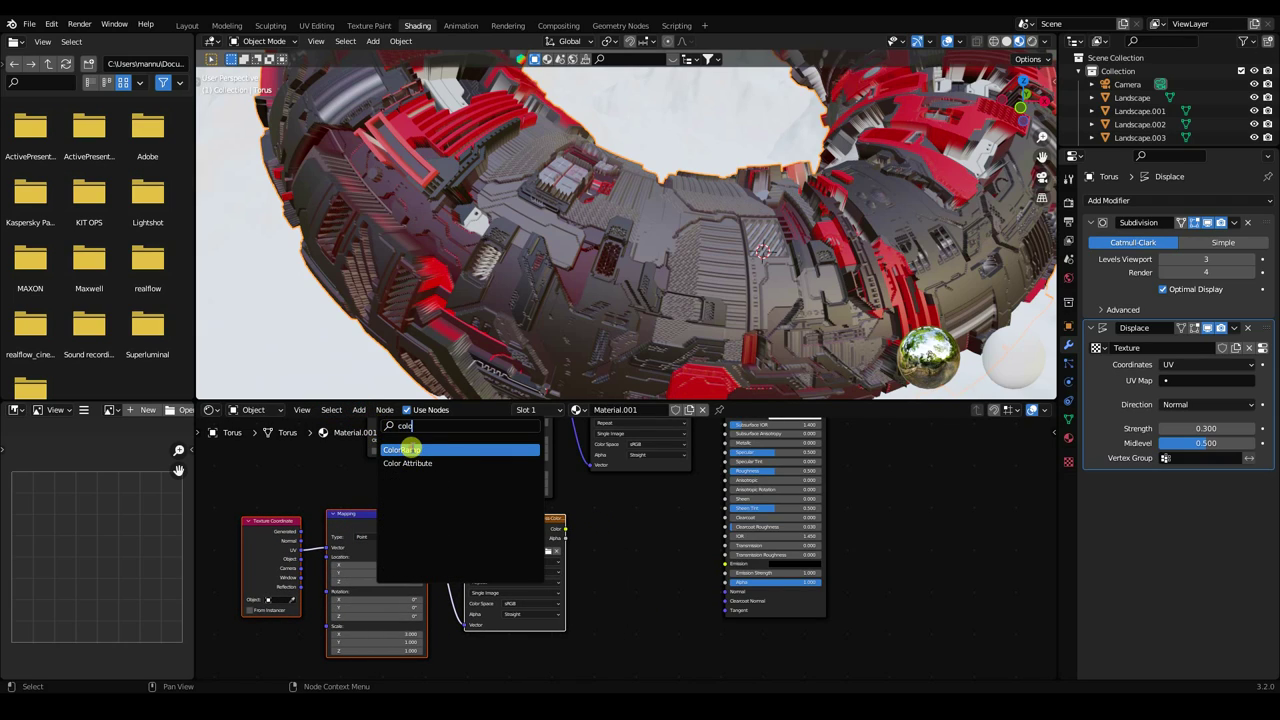
left_click(410, 450)
left_click(746, 591)
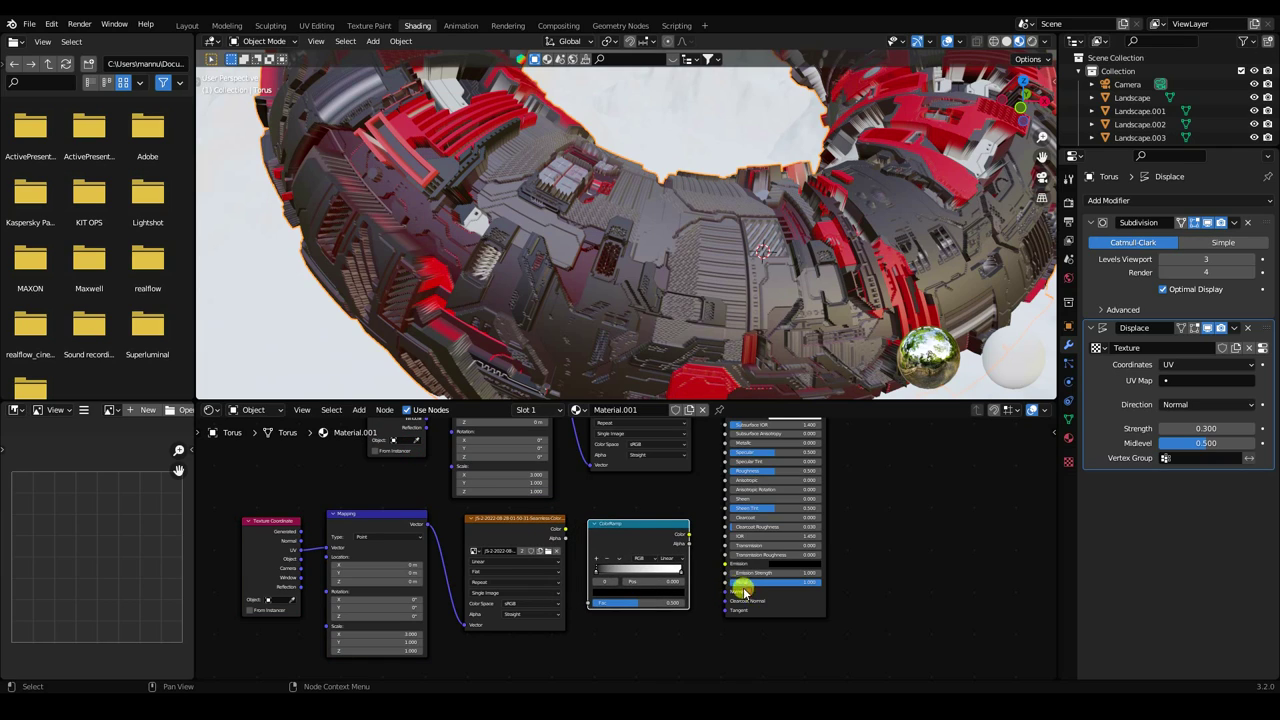
scroll(626, 548, "up", 2)
left_click_drag(537, 521, 570, 628)
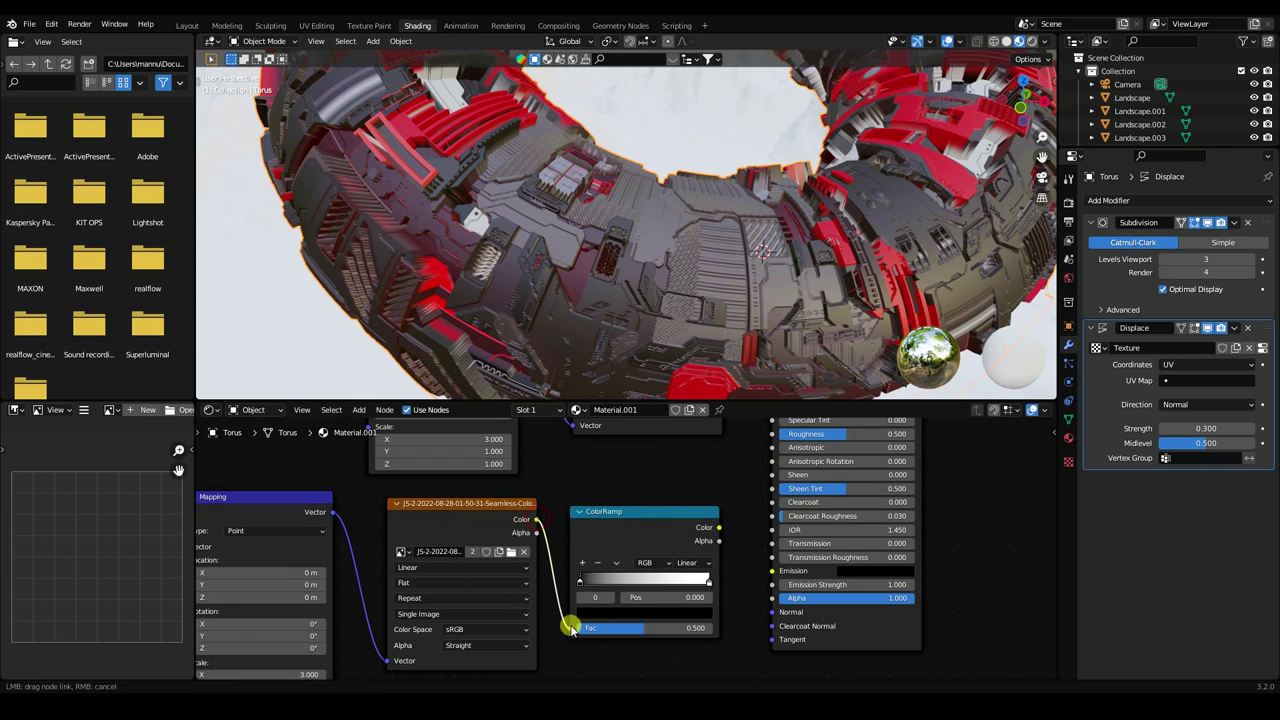
left_click_drag(717, 528, 770, 570)
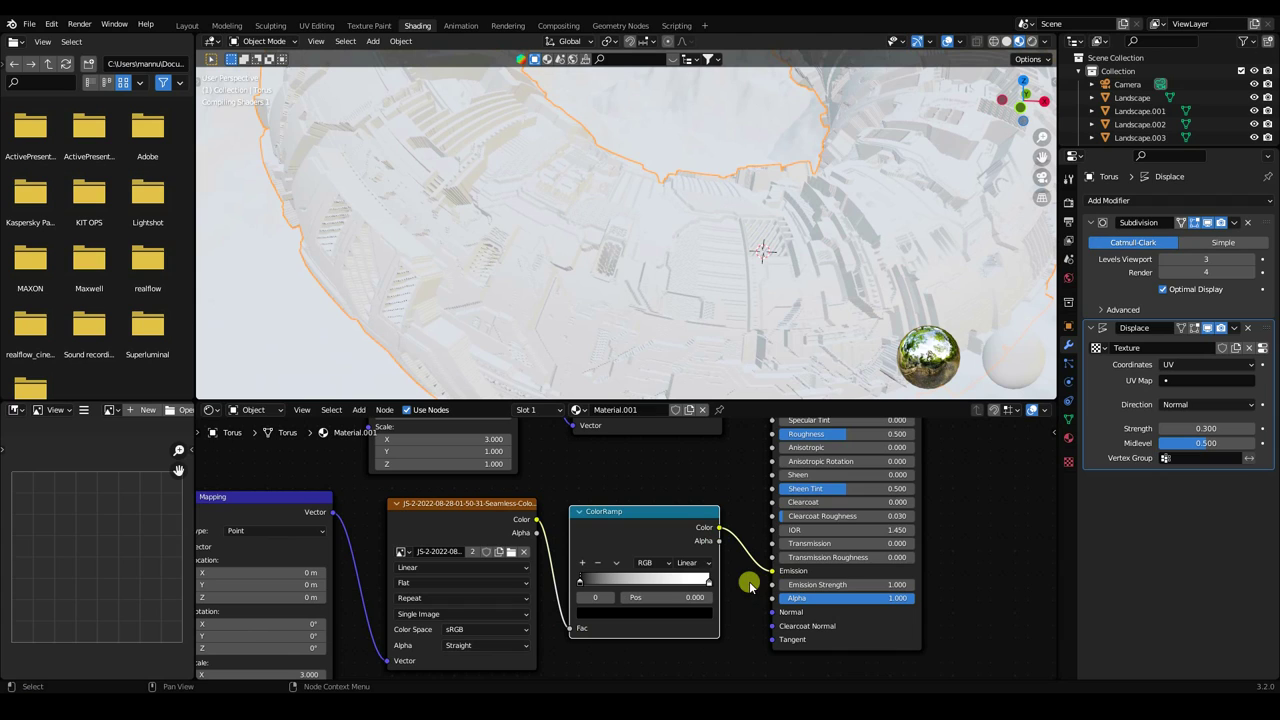
left_click(510, 551)
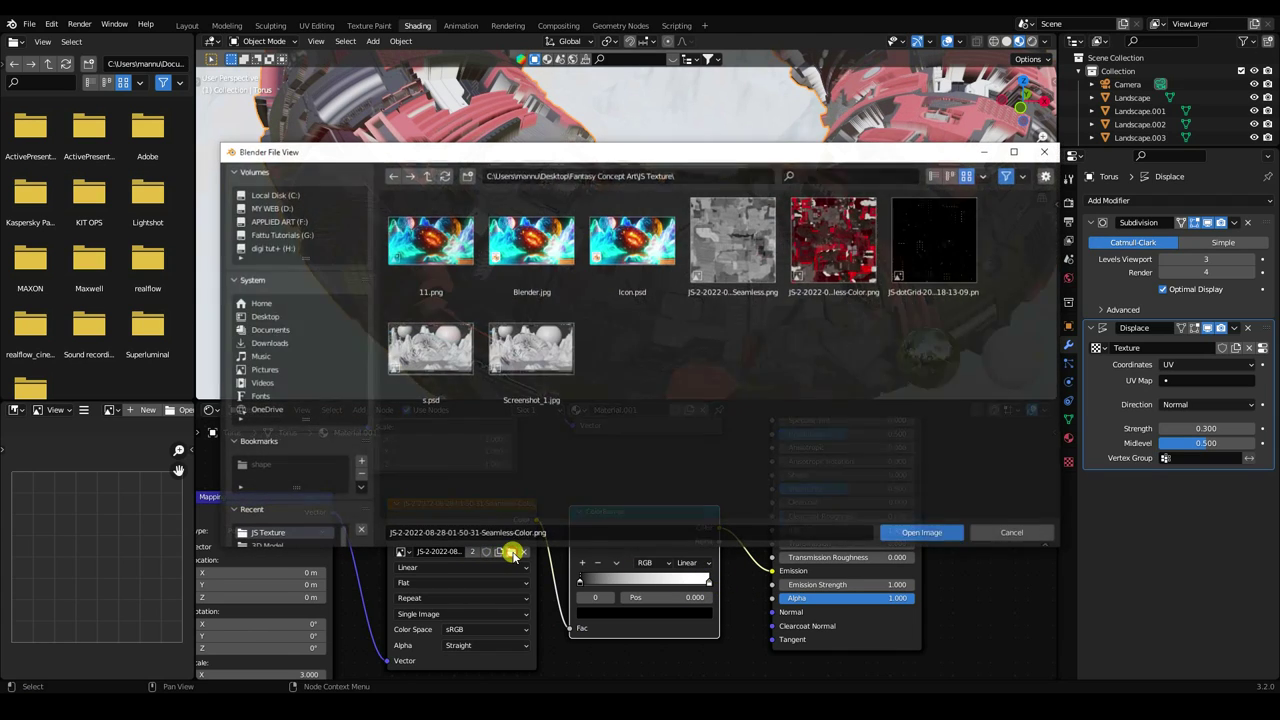
left_click(970, 245)
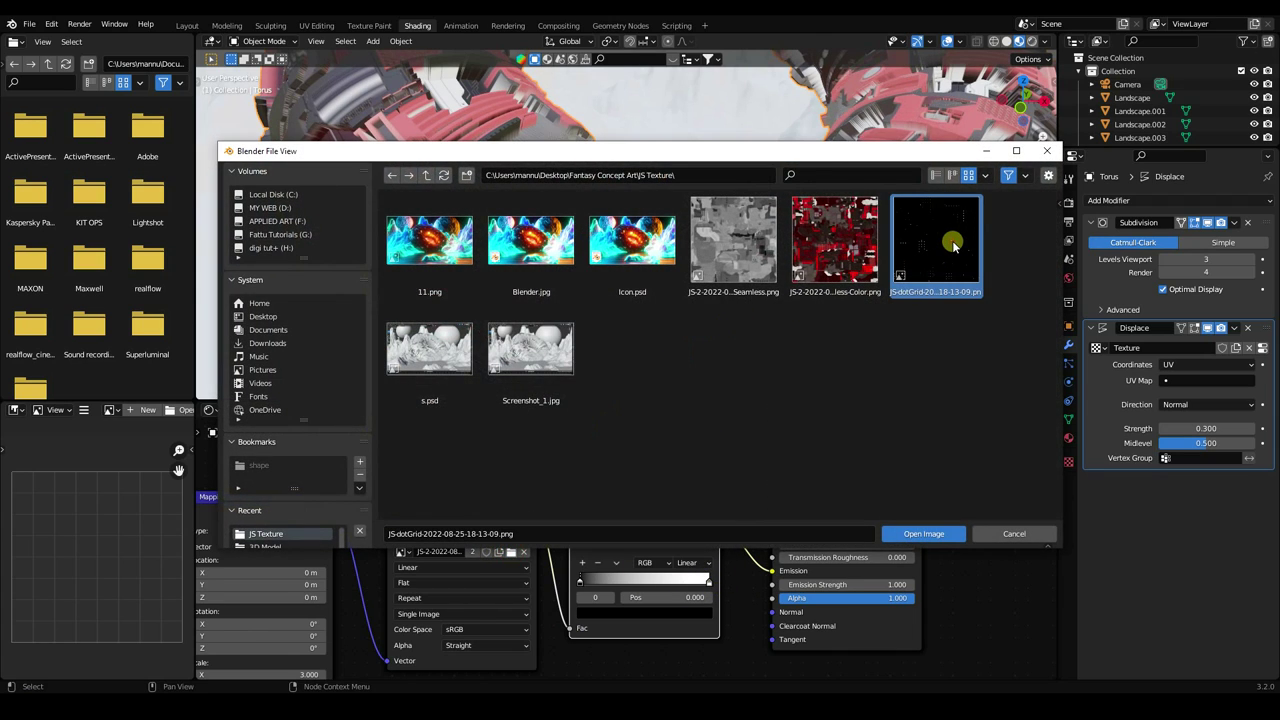
left_click(938, 534)
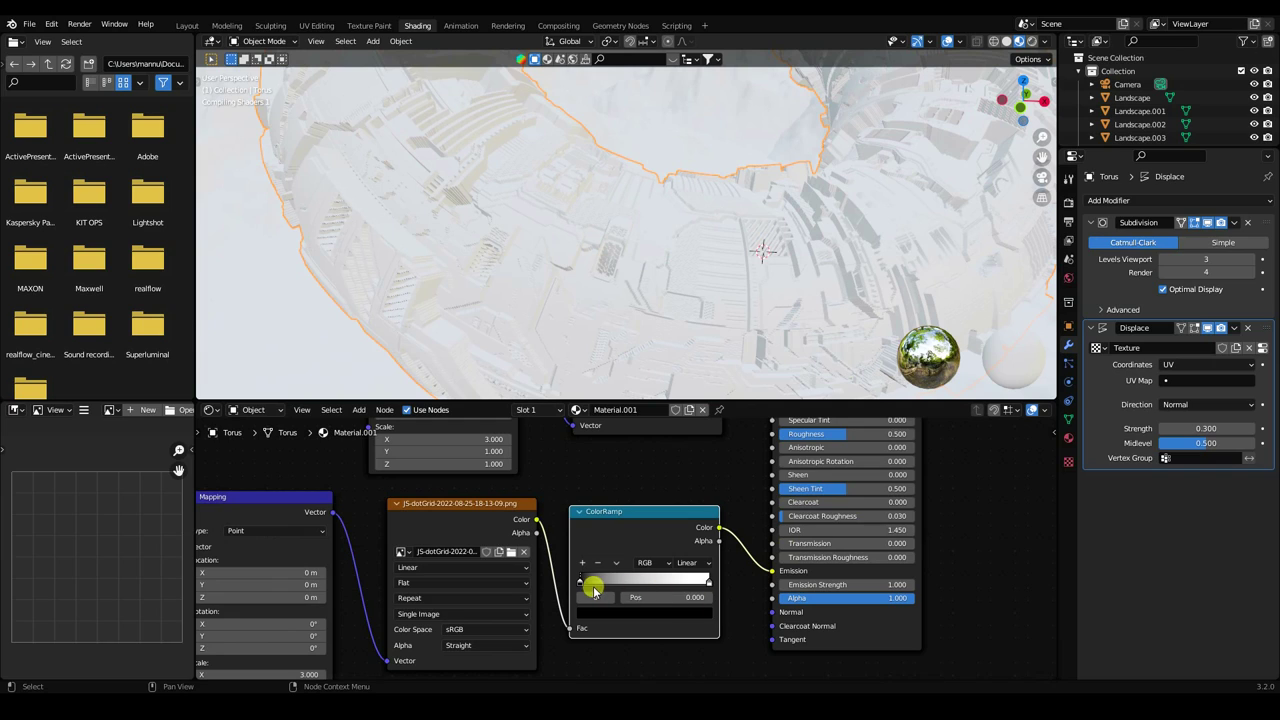
Move the ColorRamp black stop to 0.350 and set the dot-grid mapping scale to Y 10, X 5.
left_click_drag(578, 585, 621, 587)
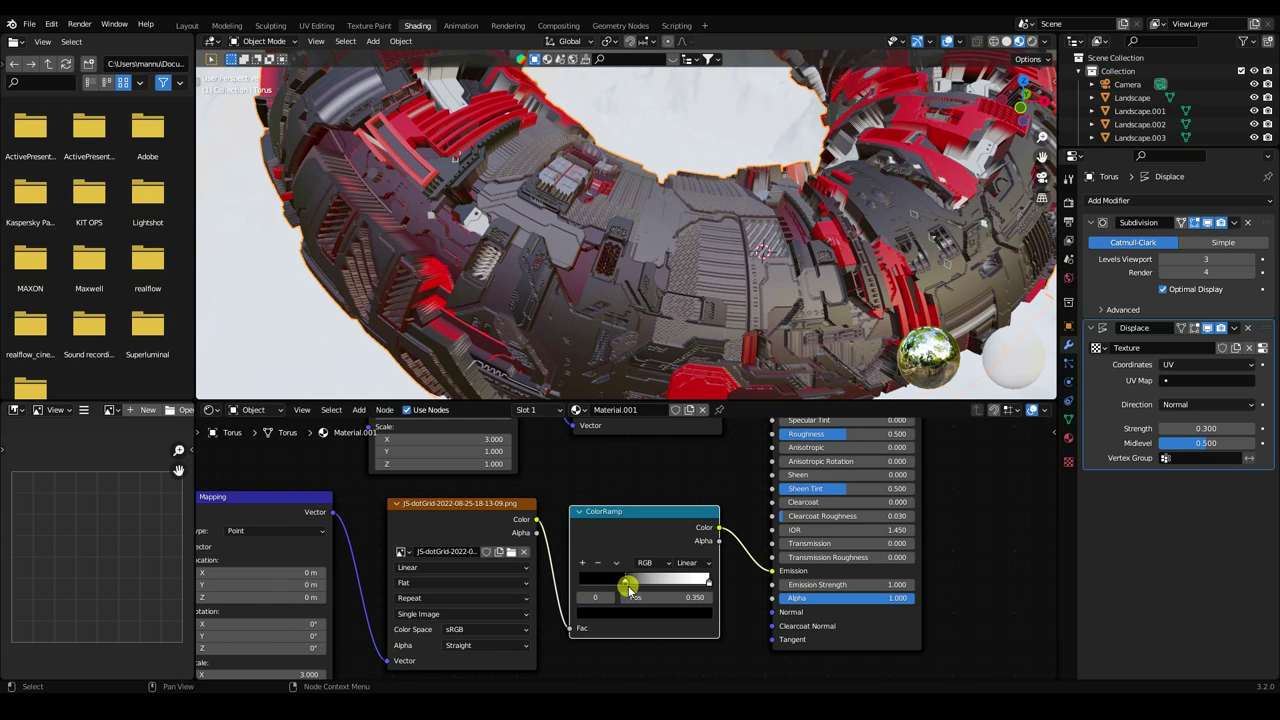
middle_click_drag(569, 475, 759, 433)
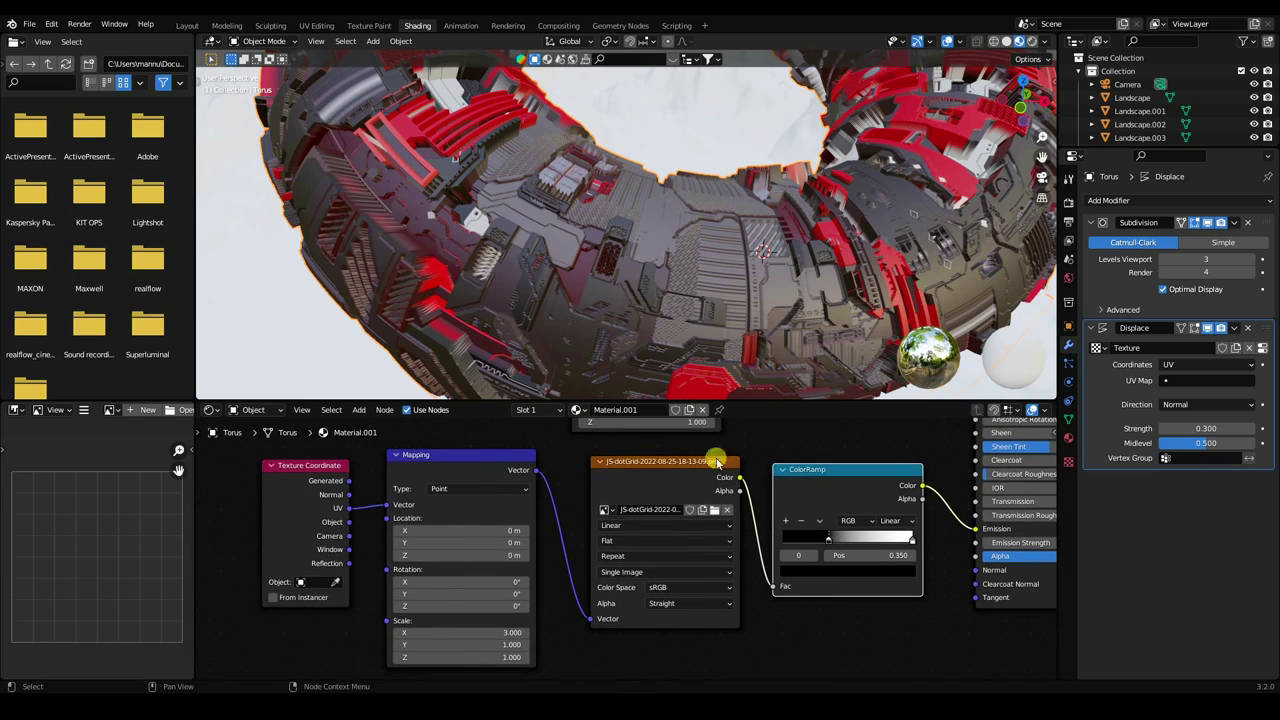
left_click(488, 645)
type("10")
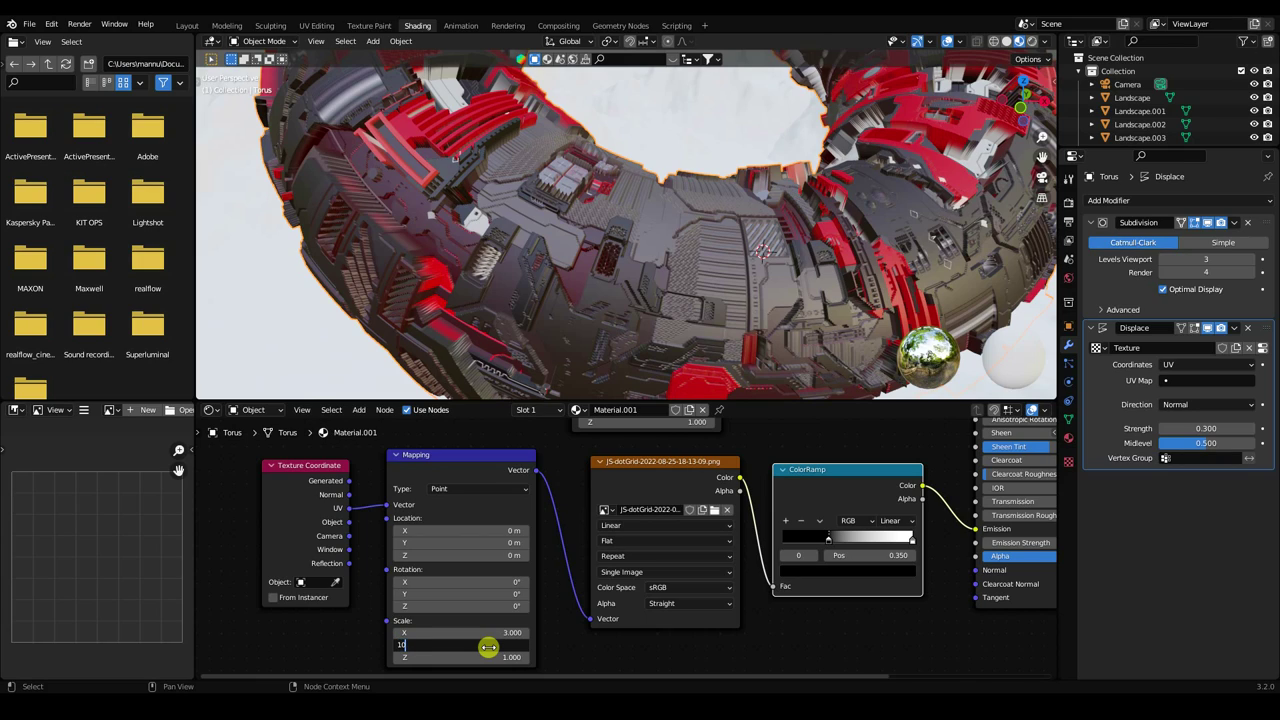
key("Return")
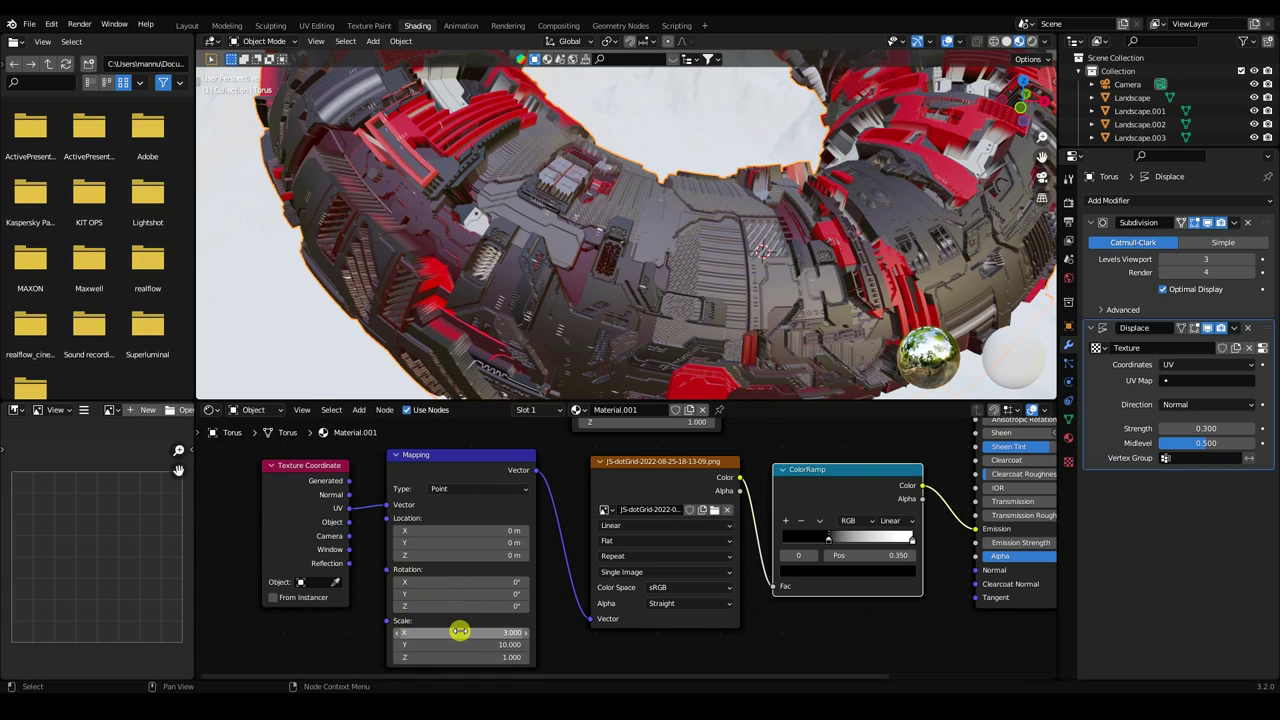
left_click(459, 631)
type("5.000")
key("Return")
Set the Principled BSDF Emission Strength to 20.
middle_click_drag(923, 600, 667, 569)
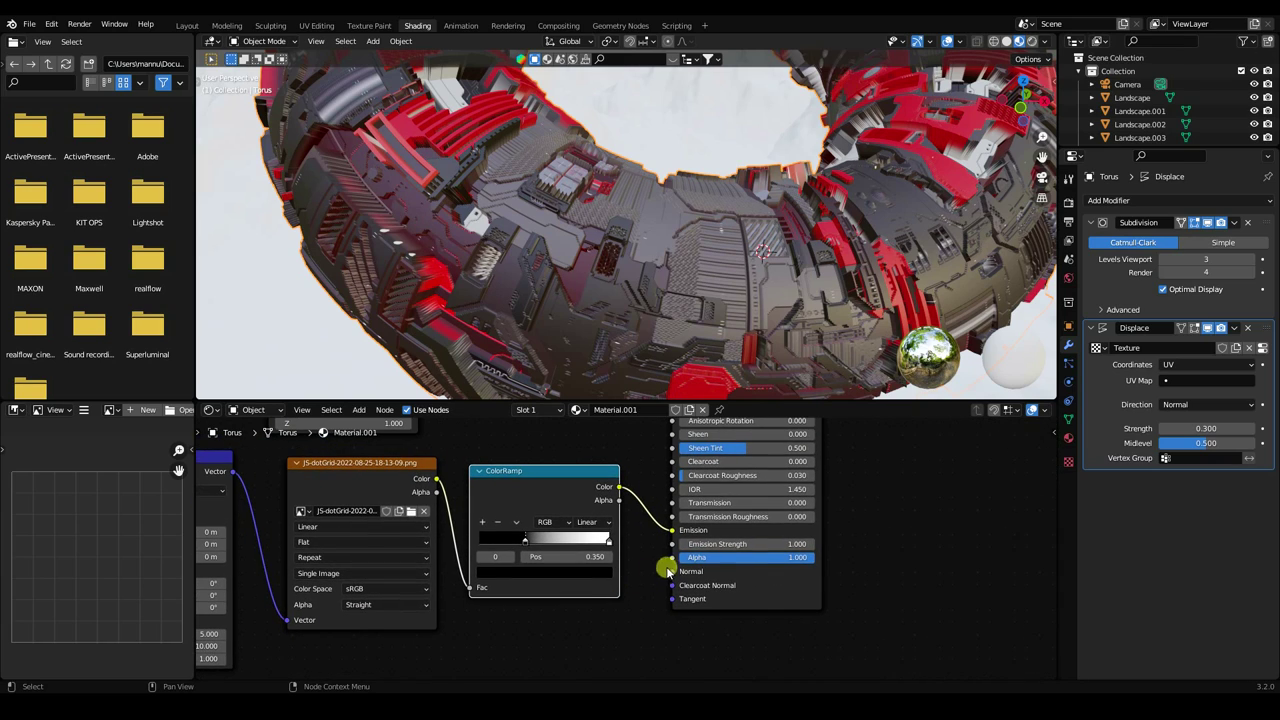
left_click(735, 543)
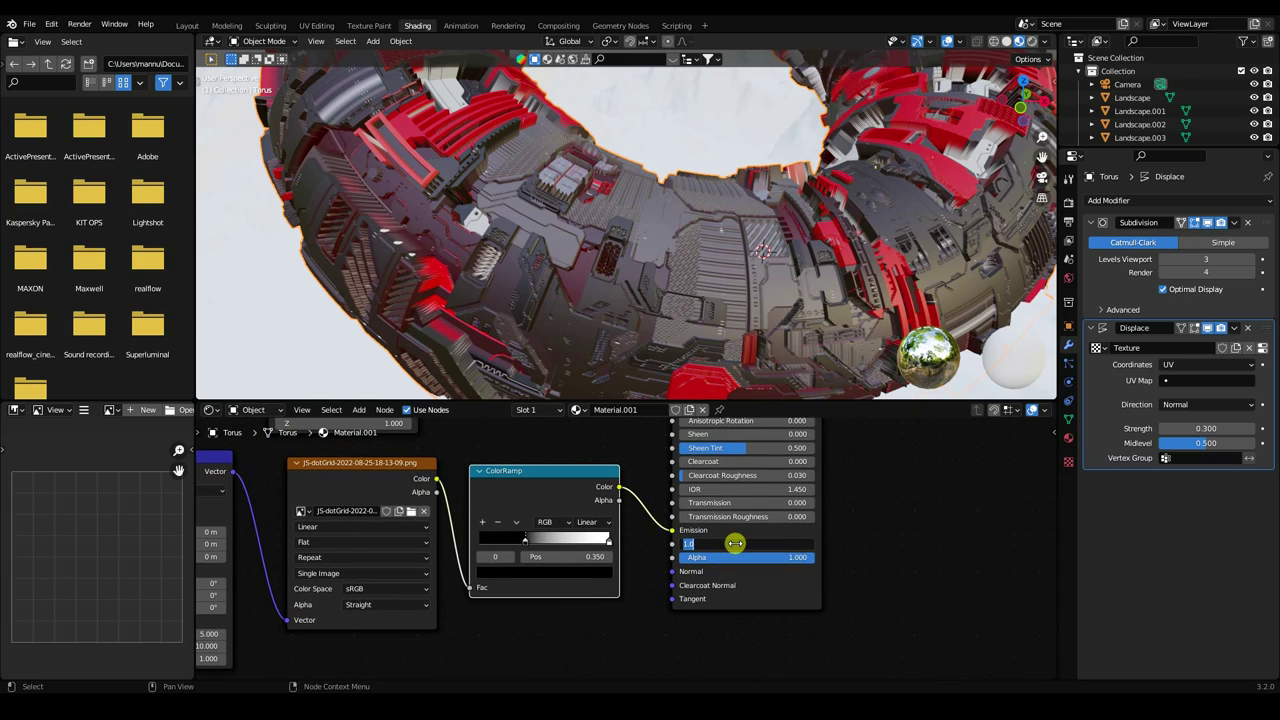
type("20")
key("Return")
scroll(594, 223, "down", 3)
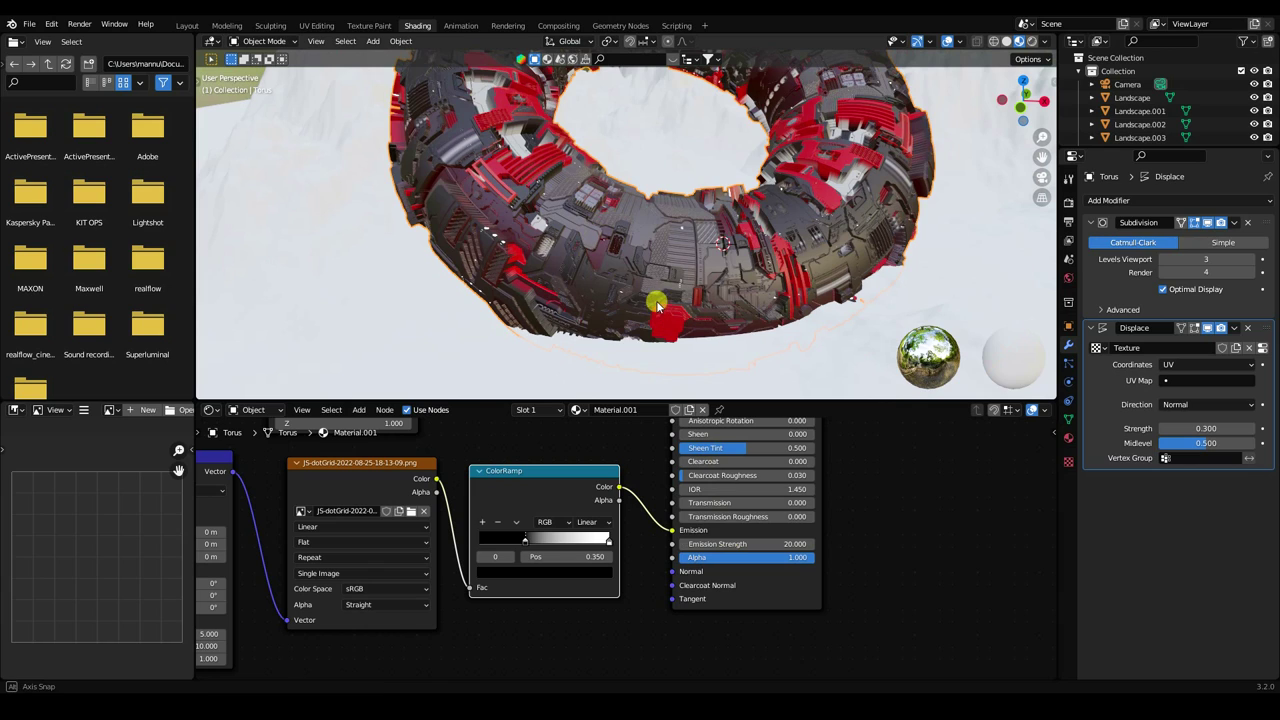
middle_click_drag(657, 300, 650, 245)
Change the dot-grid mapping scale to X 10 and Y 5.
mouse_move(461, 618)
middle_mouse_down()
mouse_move(640, 604)
mouse_move(707, 580)
middle_mouse_up()
left_click_drag(430, 597, 494, 590)
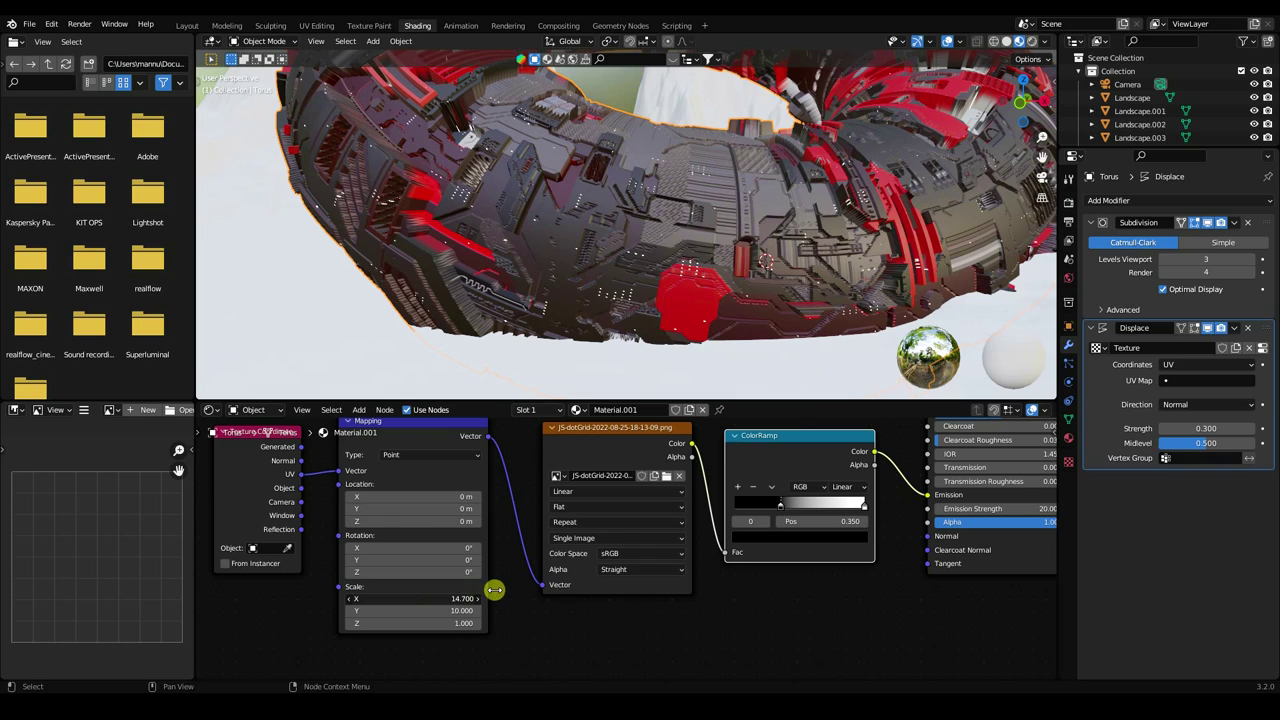
left_click_drag(494, 590, 497, 589)
left_click(420, 598)
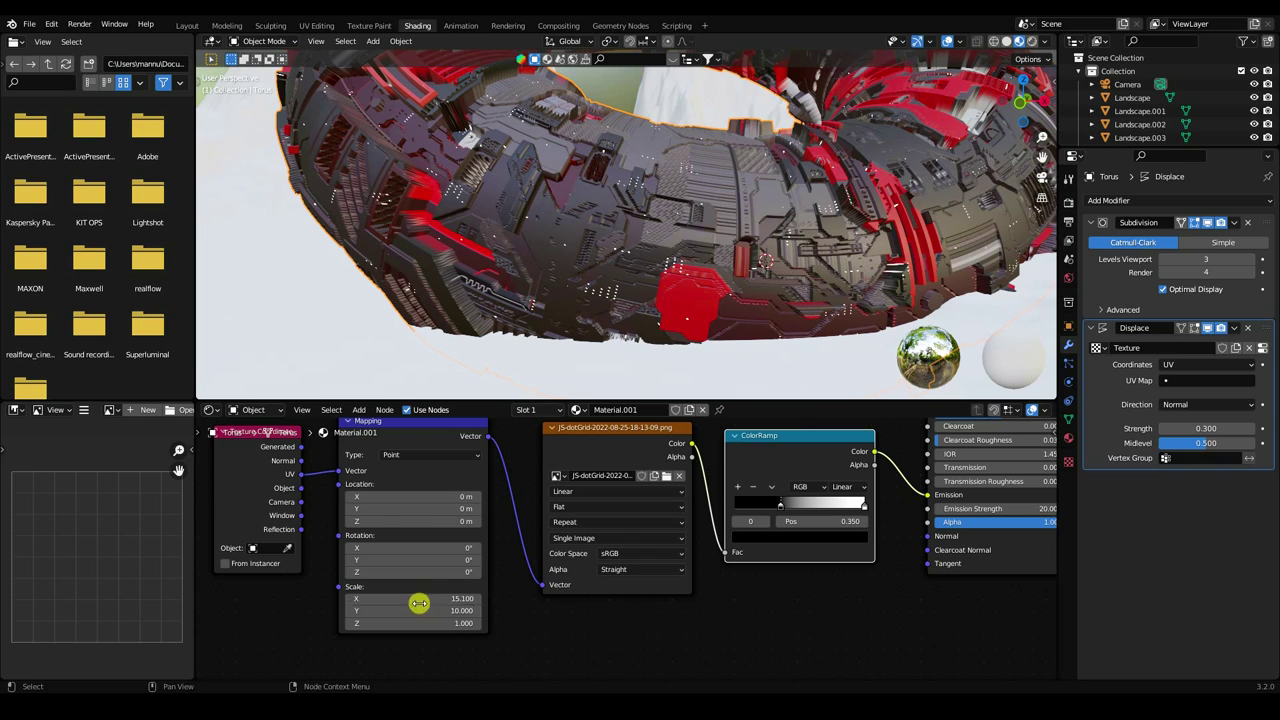
key("Return")
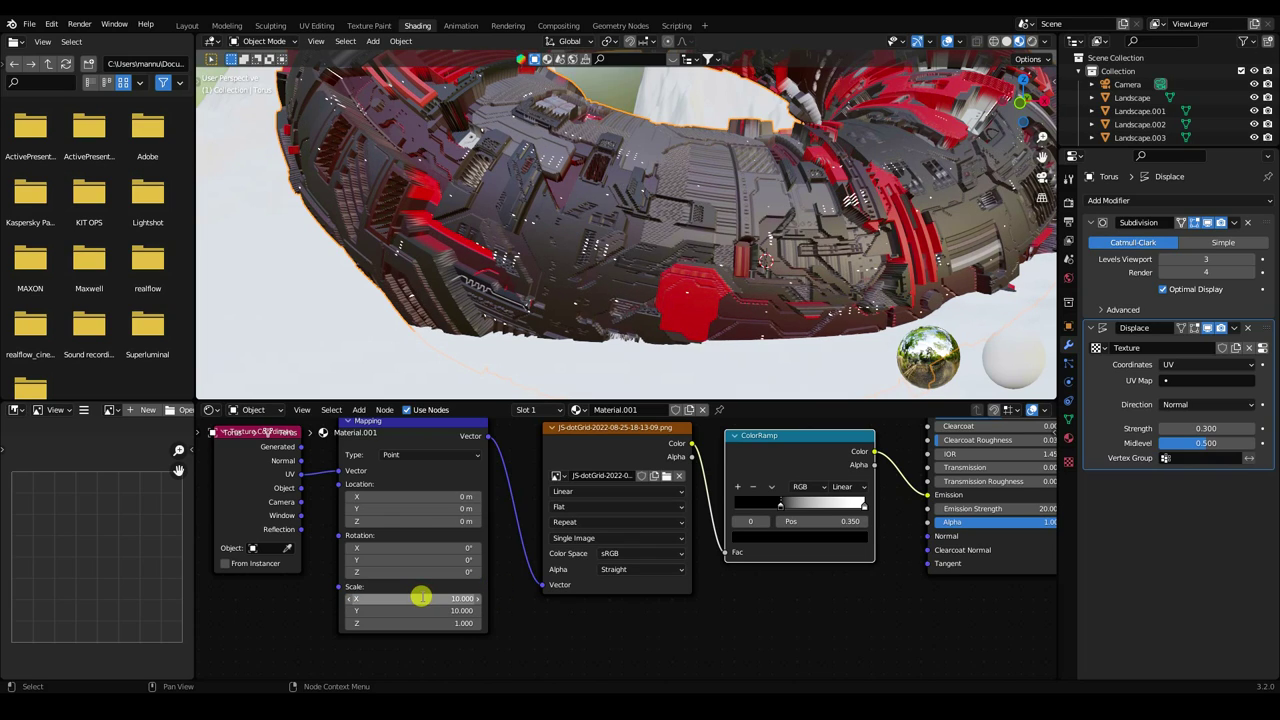
left_click_drag(420, 608, 386, 610)
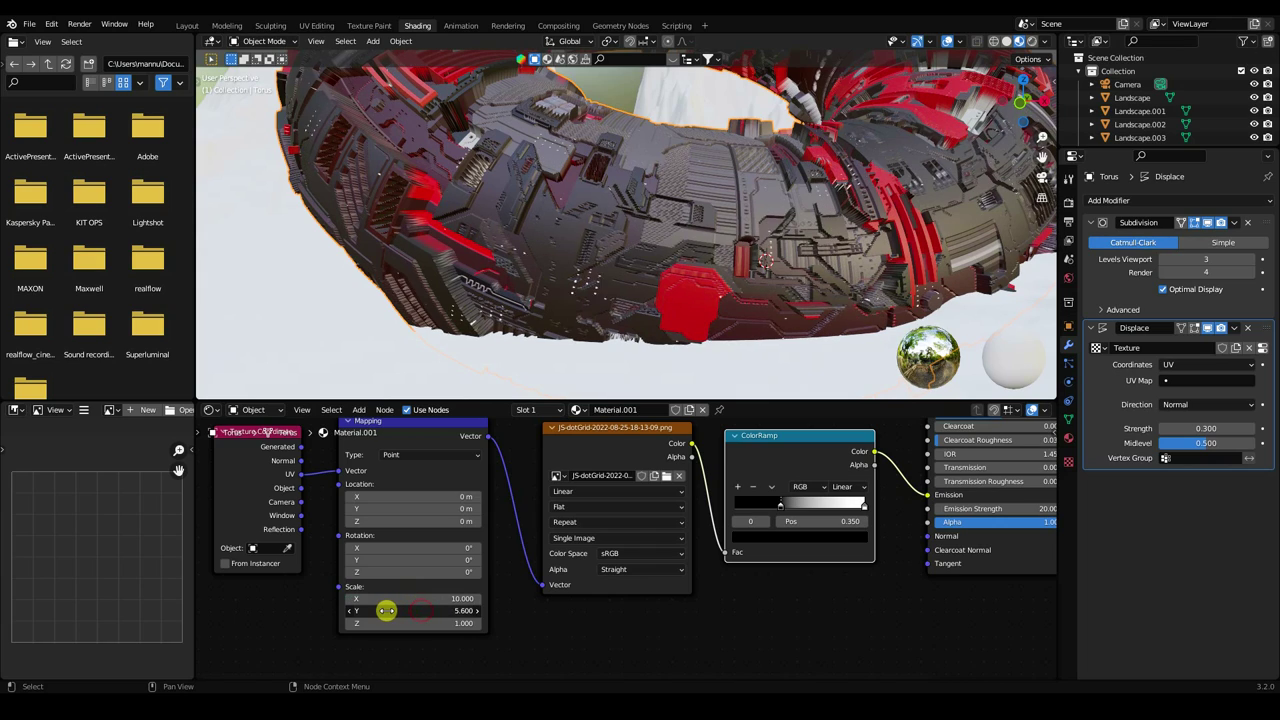
left_click(420, 610)
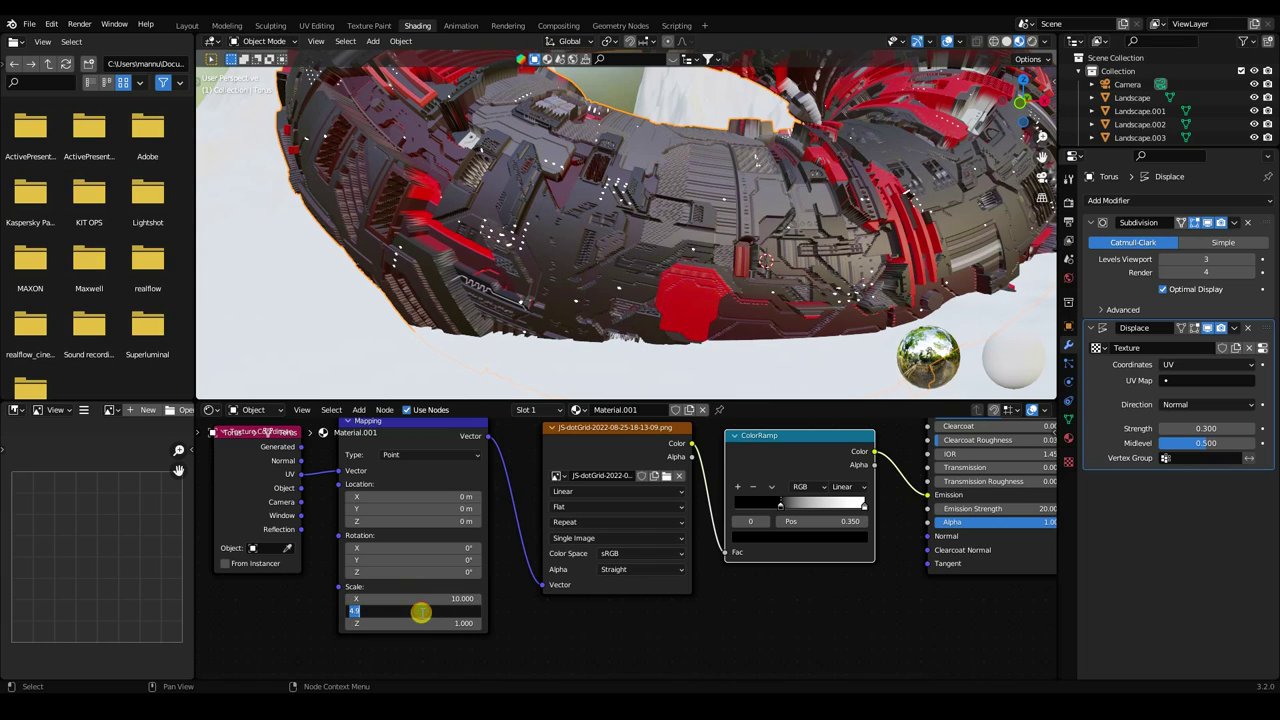
type("5")
key("Return")
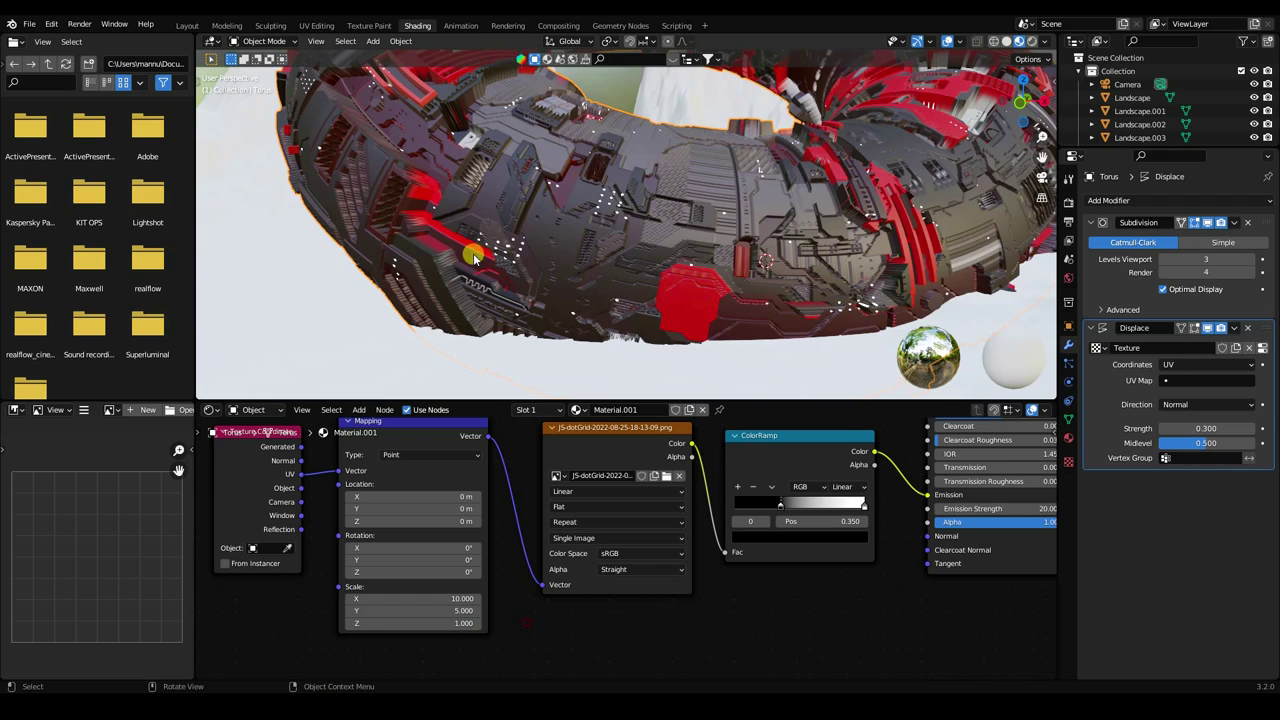
Try Generated coordinates, then keep the UV output linked to the Mapping Vector.
scroll(446, 190, "down", 5)
scroll(580, 298, "up", 3)
scroll(580, 280, "up", 2)
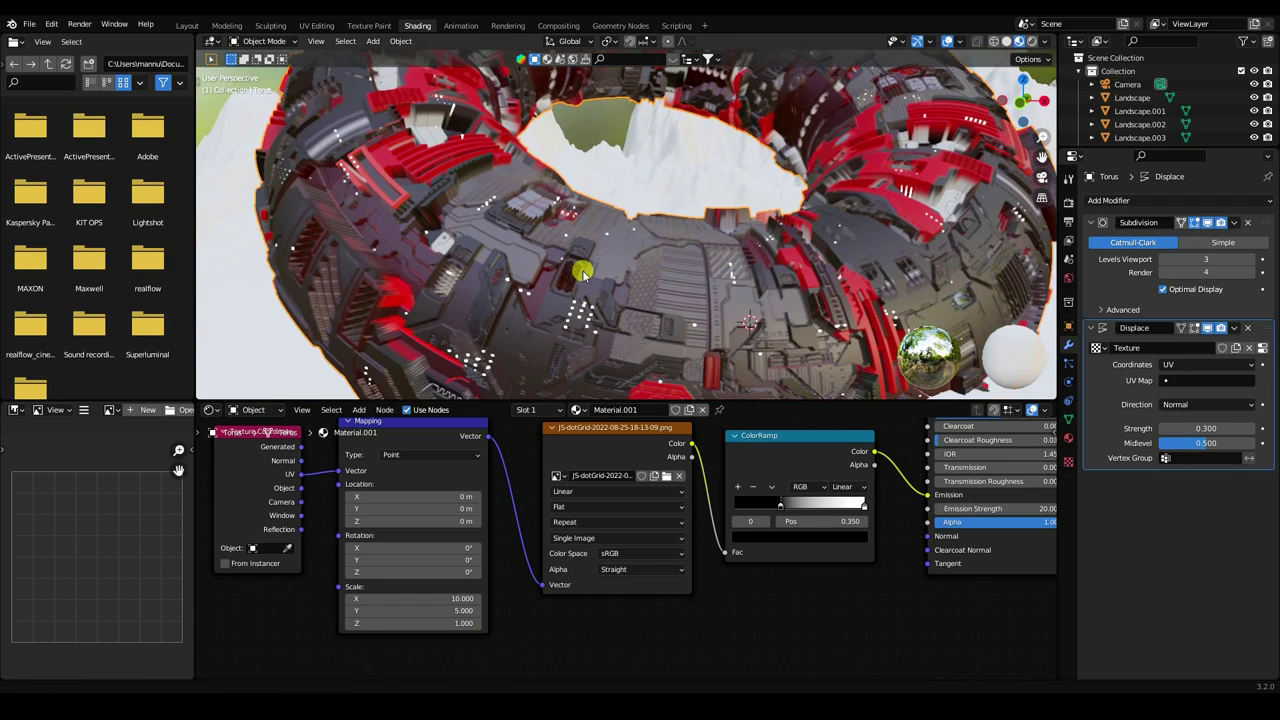
scroll(291, 500, "up", 2)
scroll(340, 547, "up", 1)
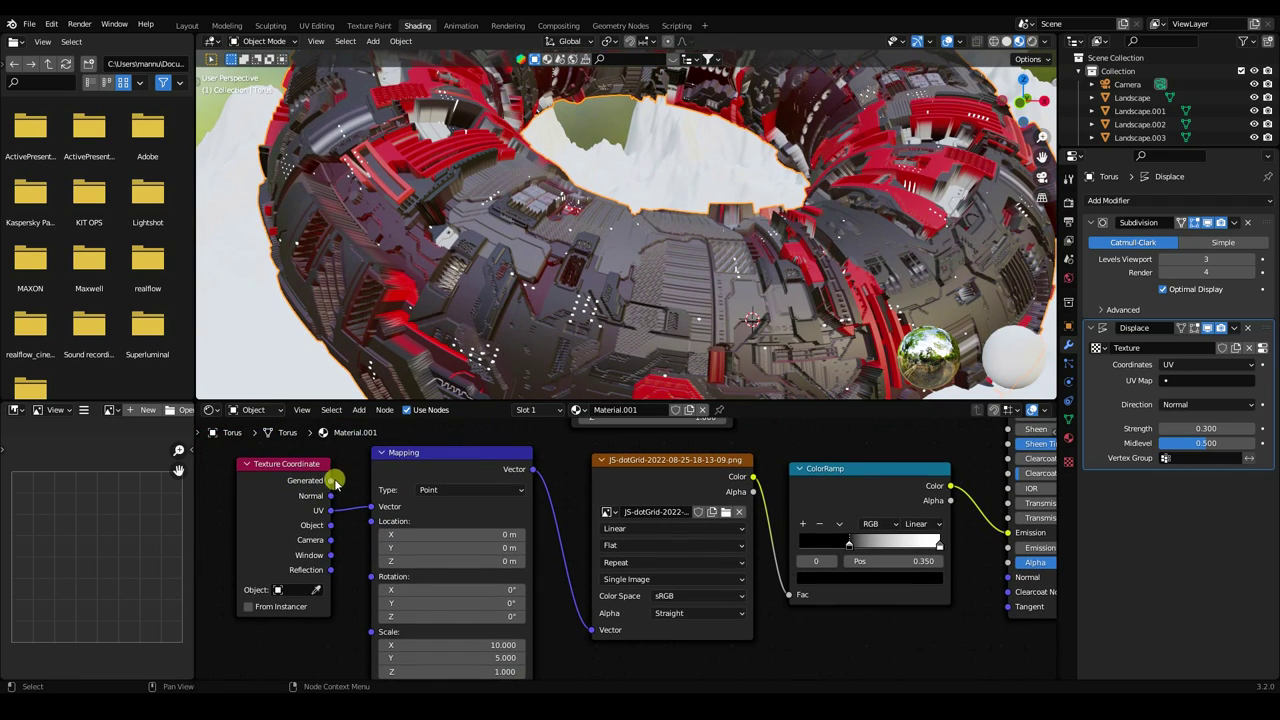
left_click_drag(330, 480, 372, 507)
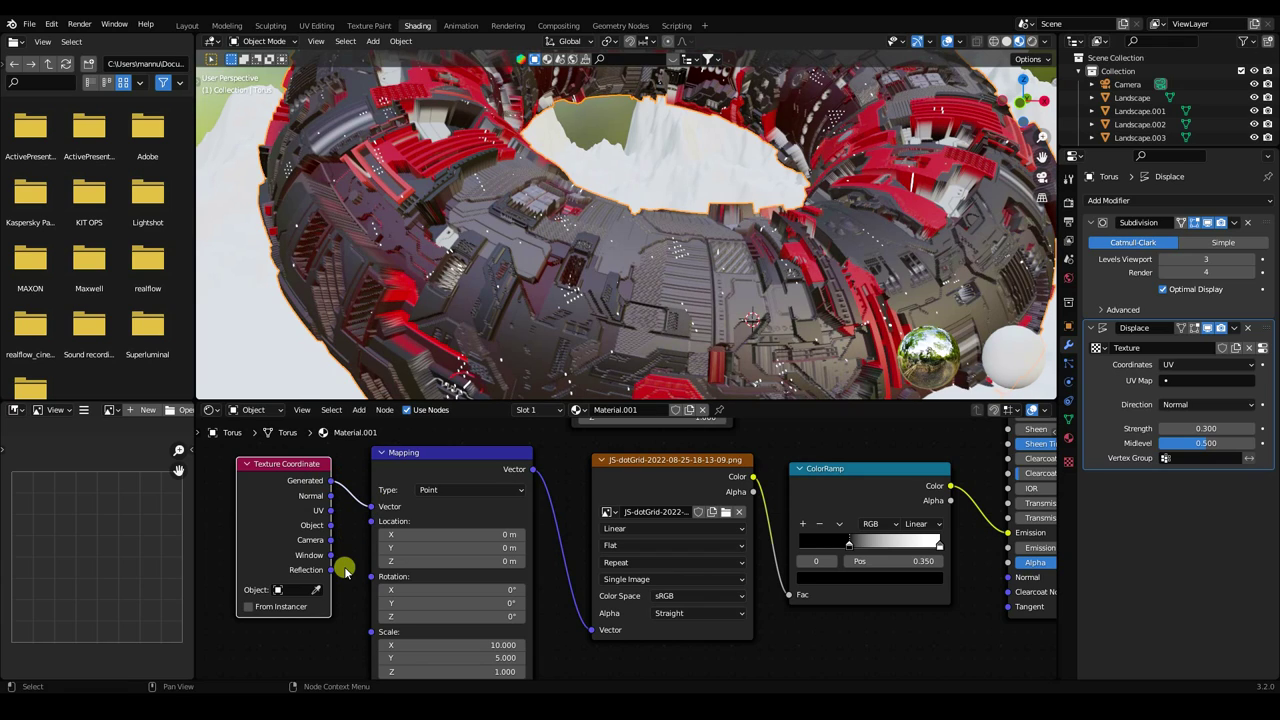
left_click_drag(331, 511, 372, 507)
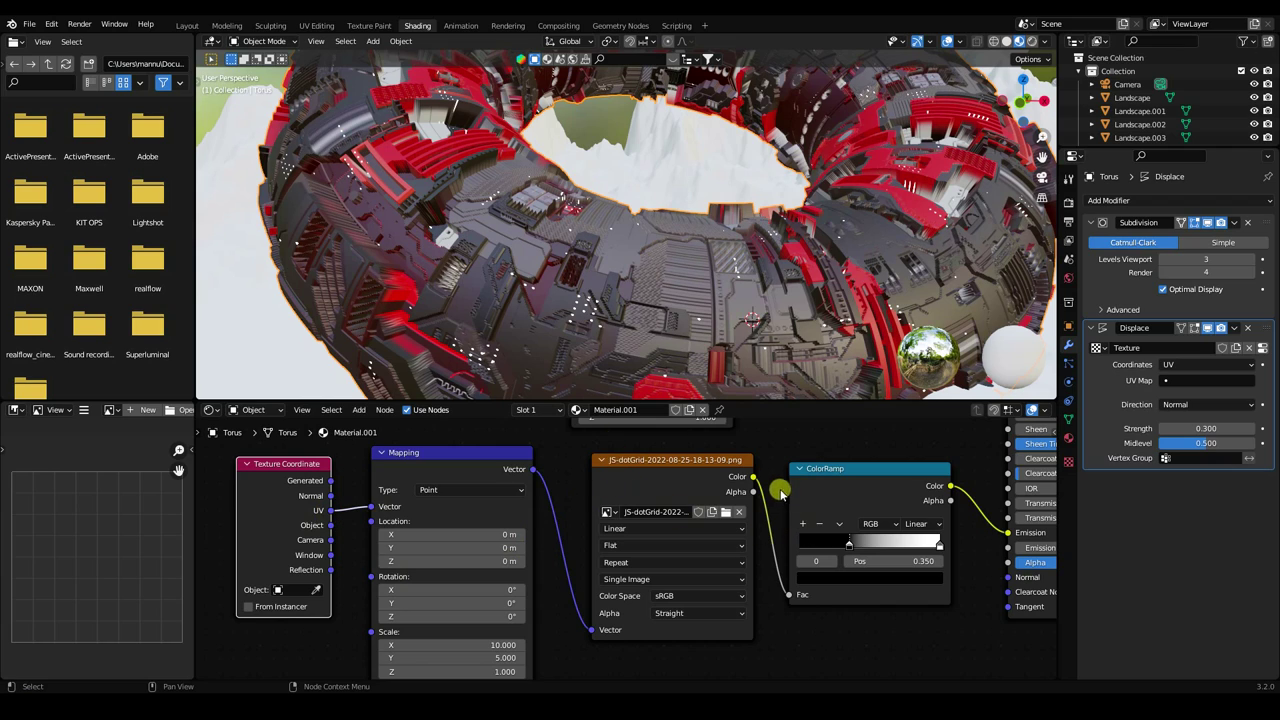
middle_click_drag(771, 484, 349, 541)
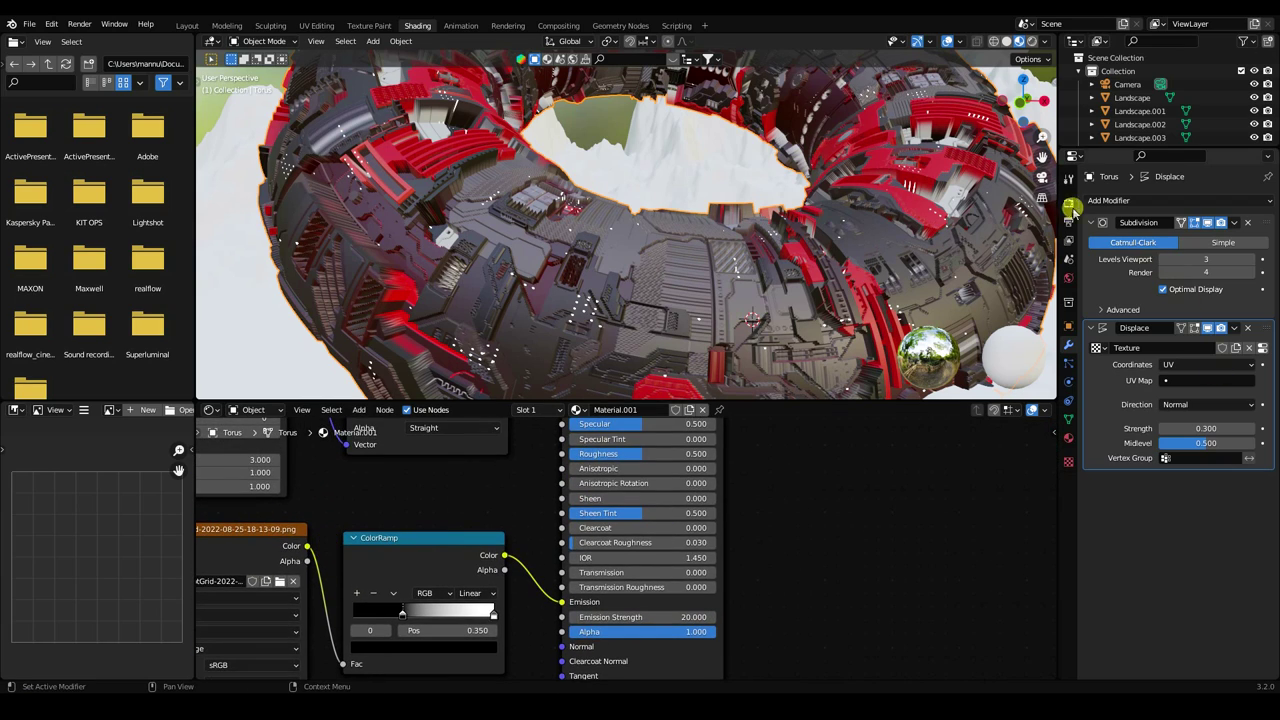
Set Eevee samples to 128 render and 32 viewport; enable ambient occlusion, bloom and screen space reflections.
left_click(1069, 201)
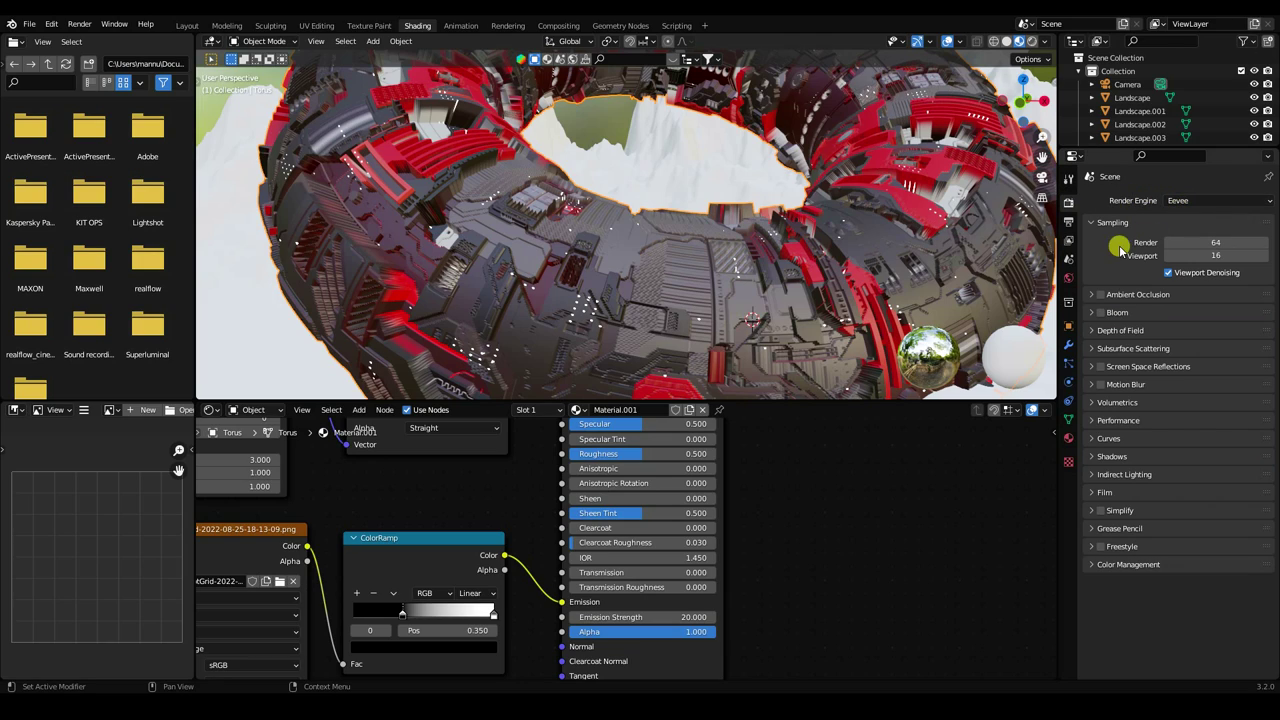
double_click(1207, 243)
type("128")
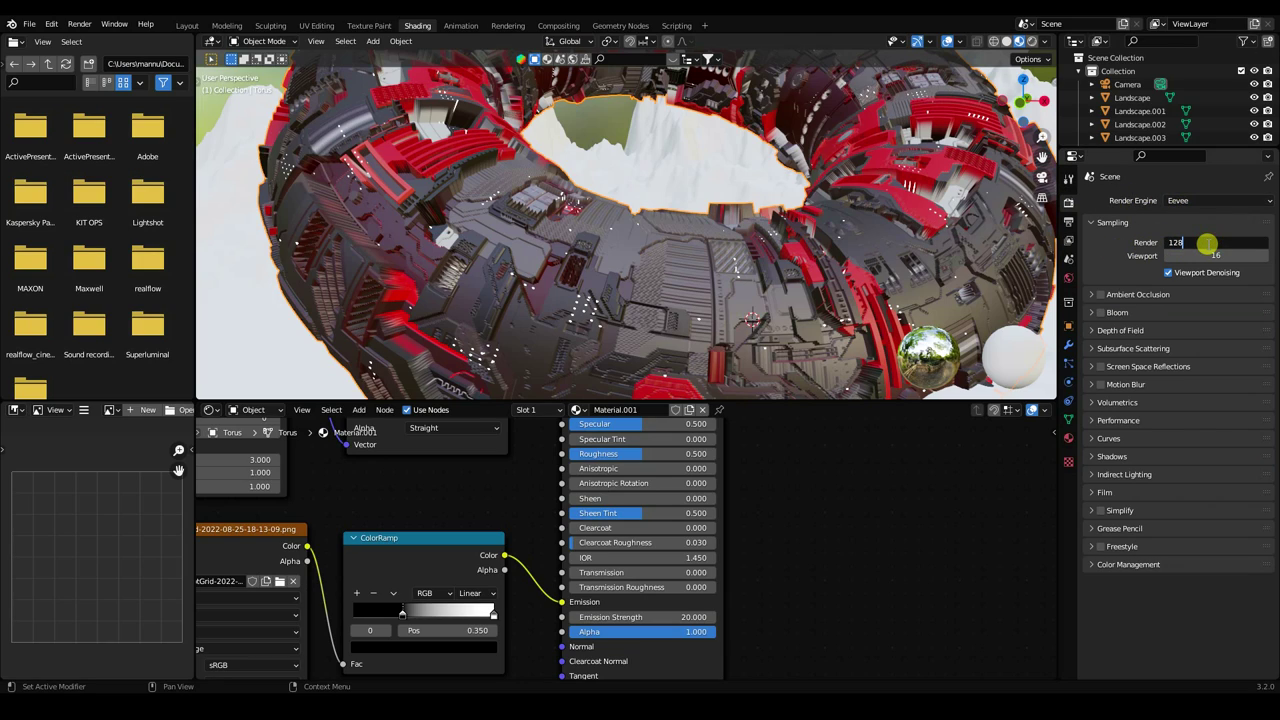
key("Return")
double_click(1196, 255)
type("32")
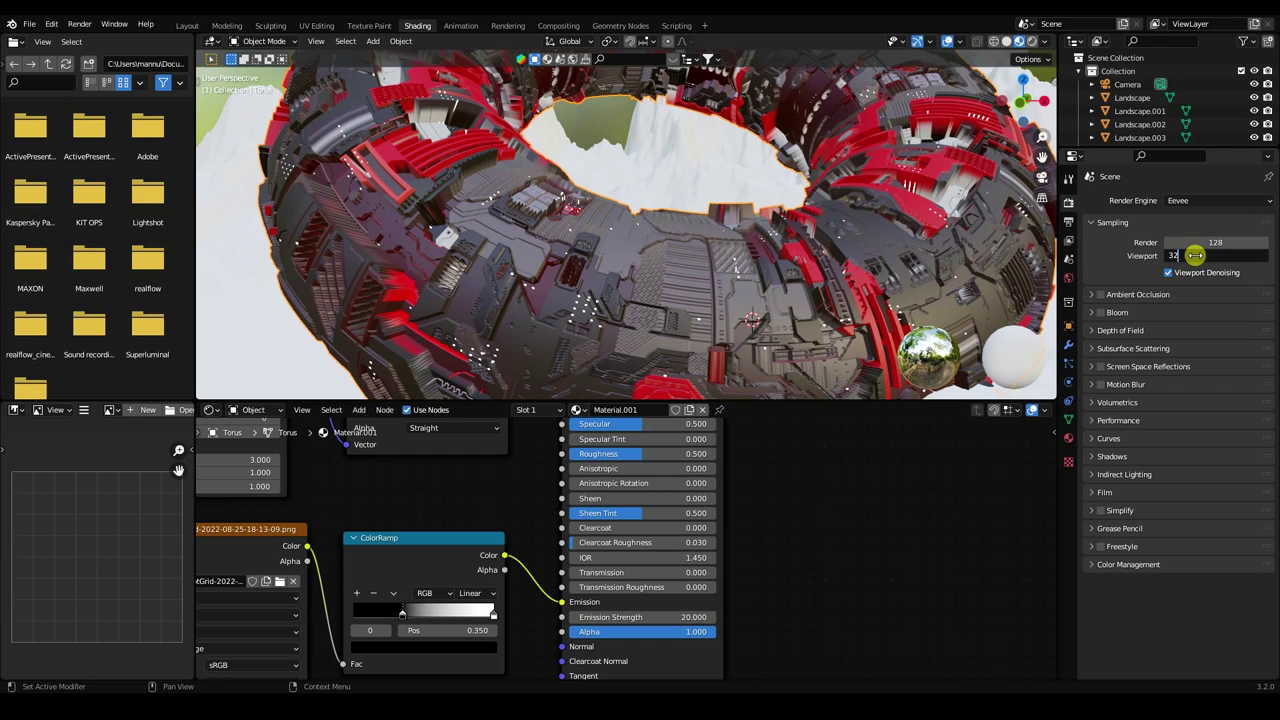
key("Return")
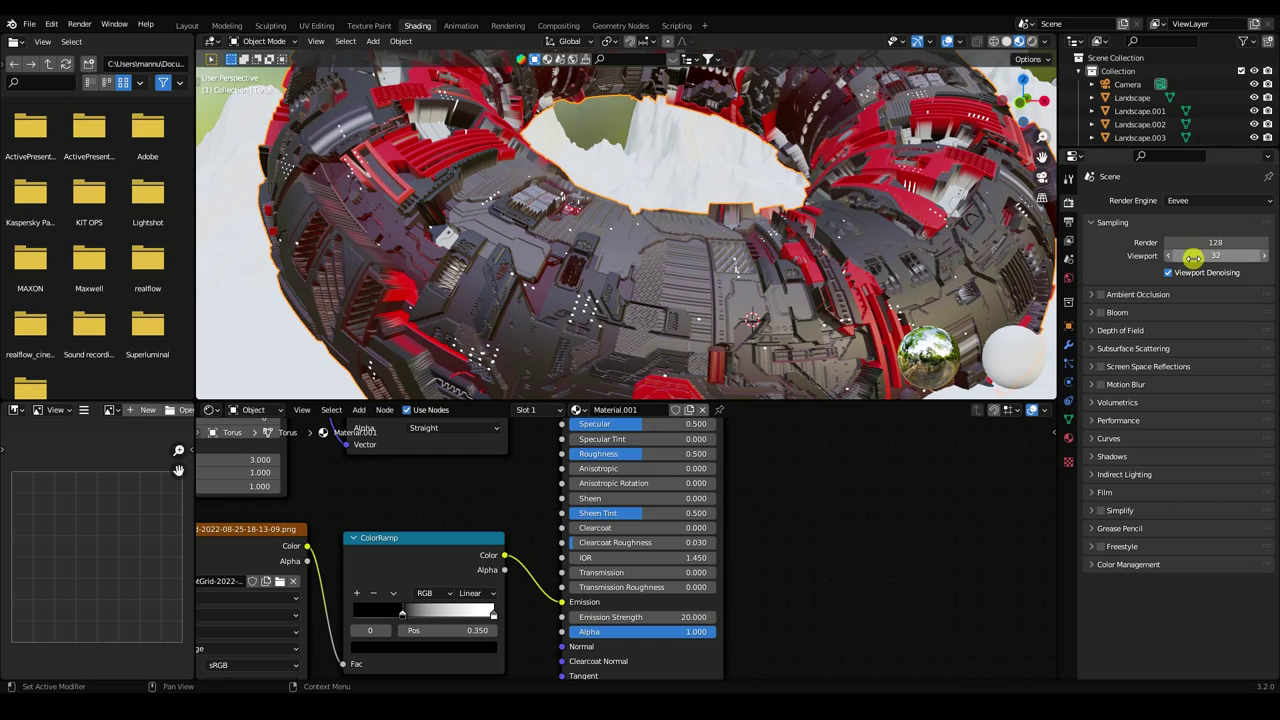
left_click(1099, 294)
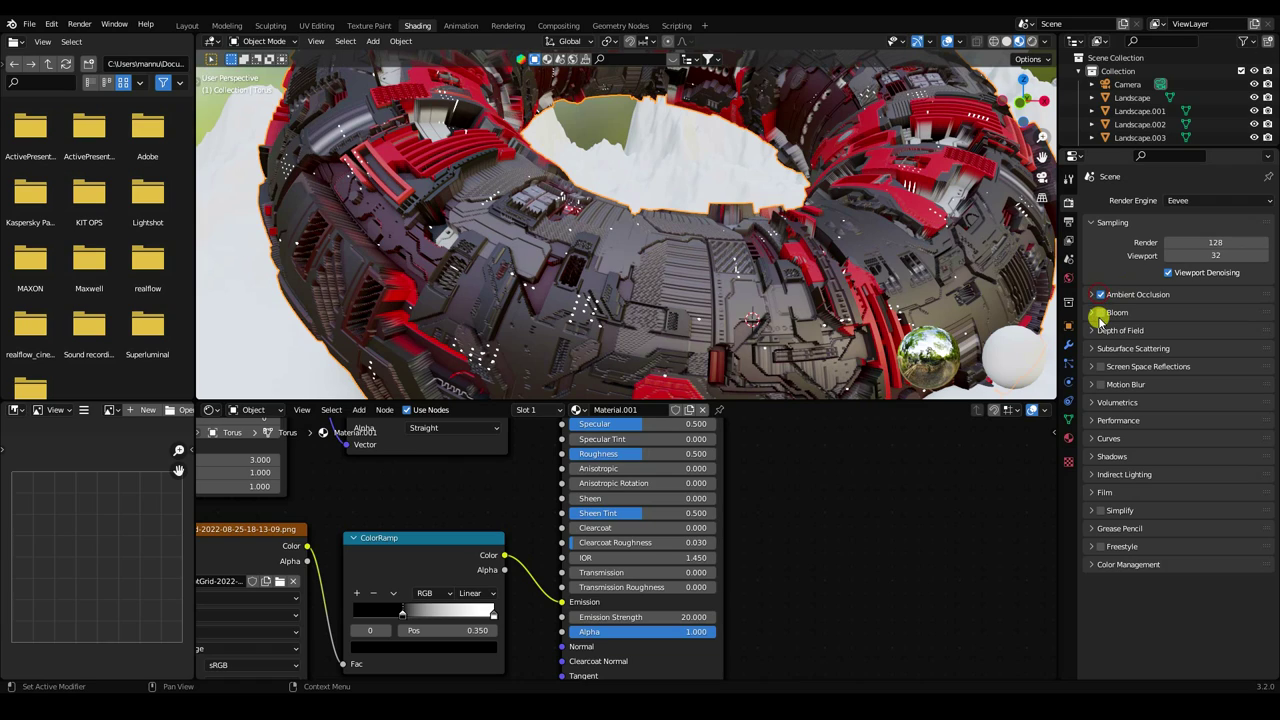
left_click(1097, 367)
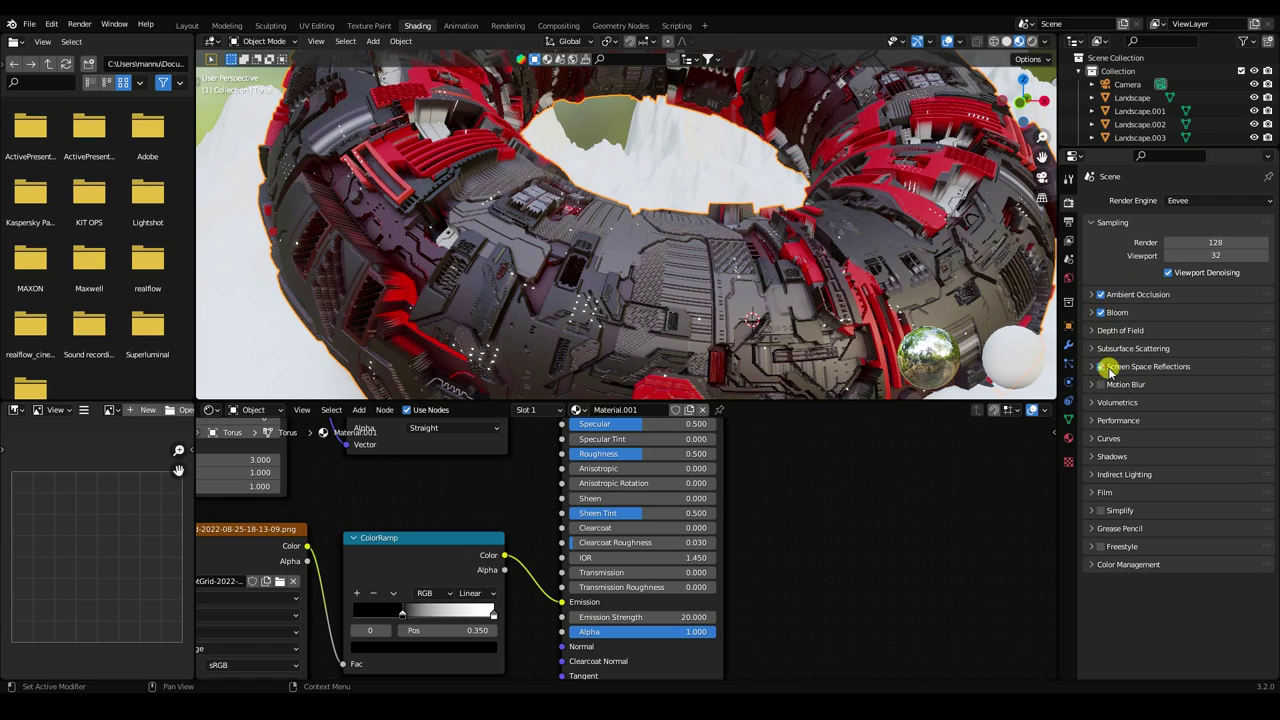
scroll(567, 270, "down", 5)
Slide the ColorRamp black stop left to about 0.177 and the white stop to 0.568.
scroll(706, 277, "up", 2)
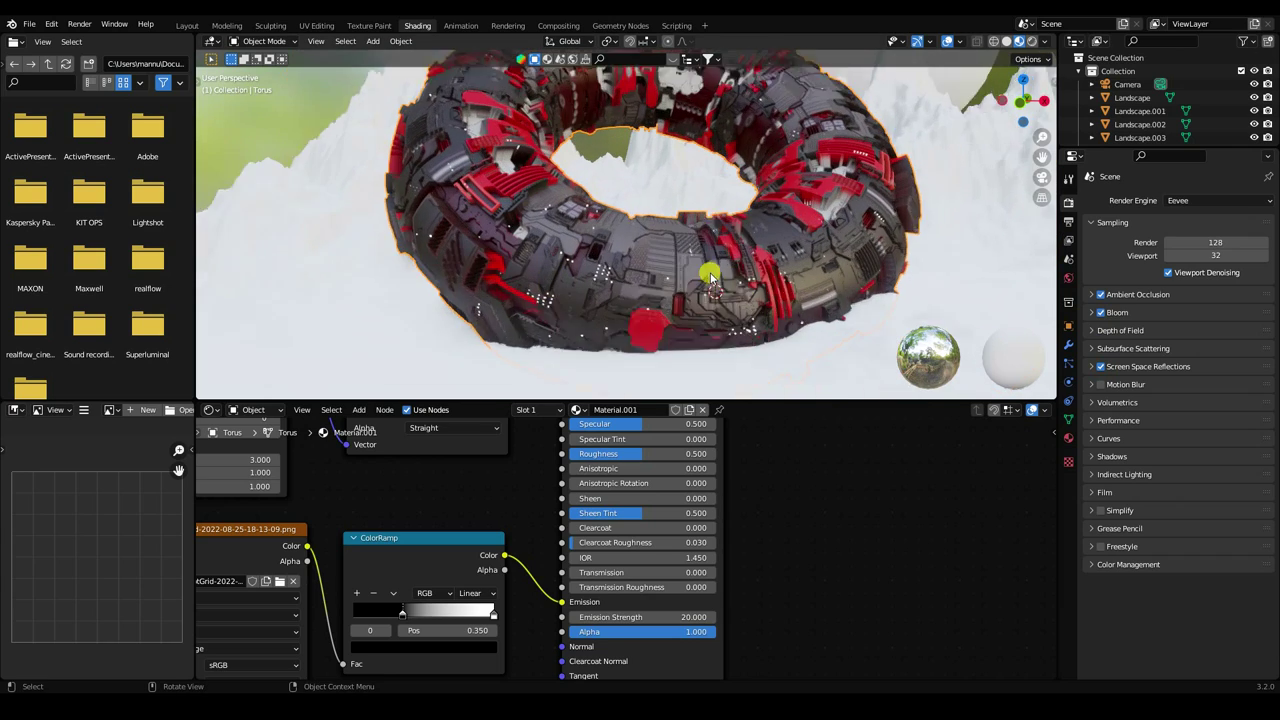
scroll(651, 300, "up", 4)
scroll(600, 300, "up", 3)
scroll(615, 230, "down", 1)
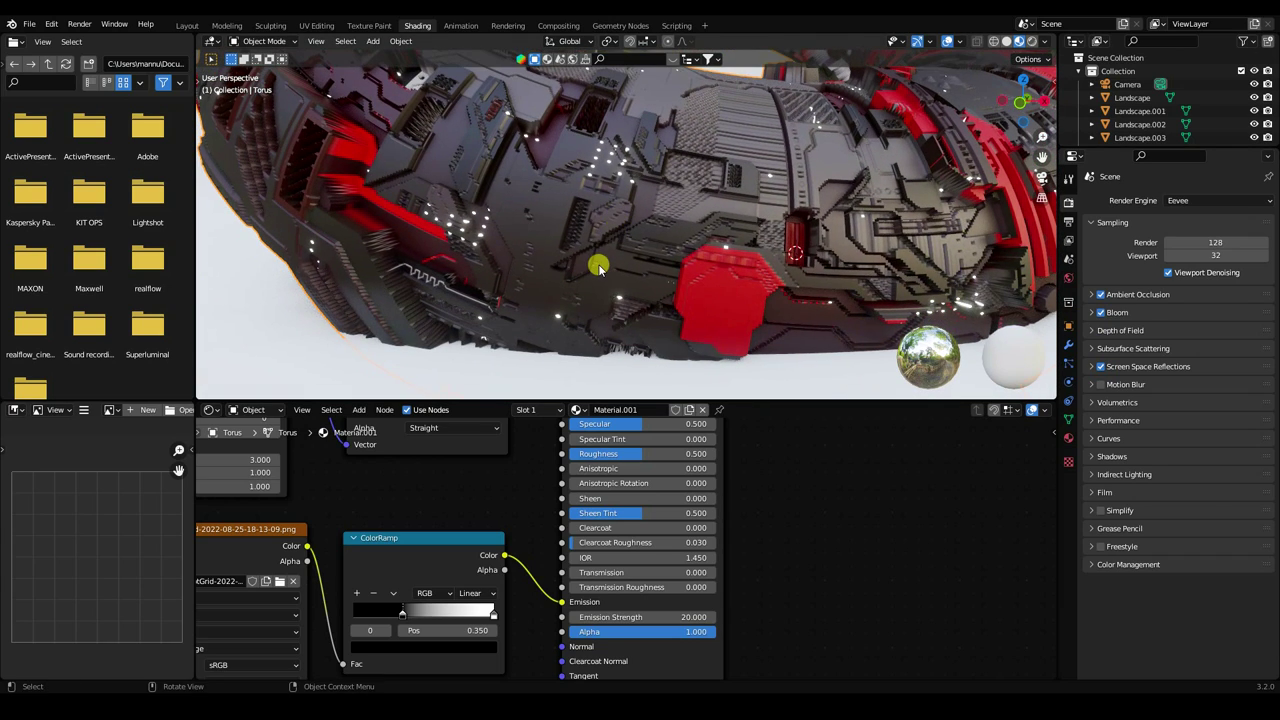
scroll(600, 266, "down", 2)
scroll(640, 240, "down", 1)
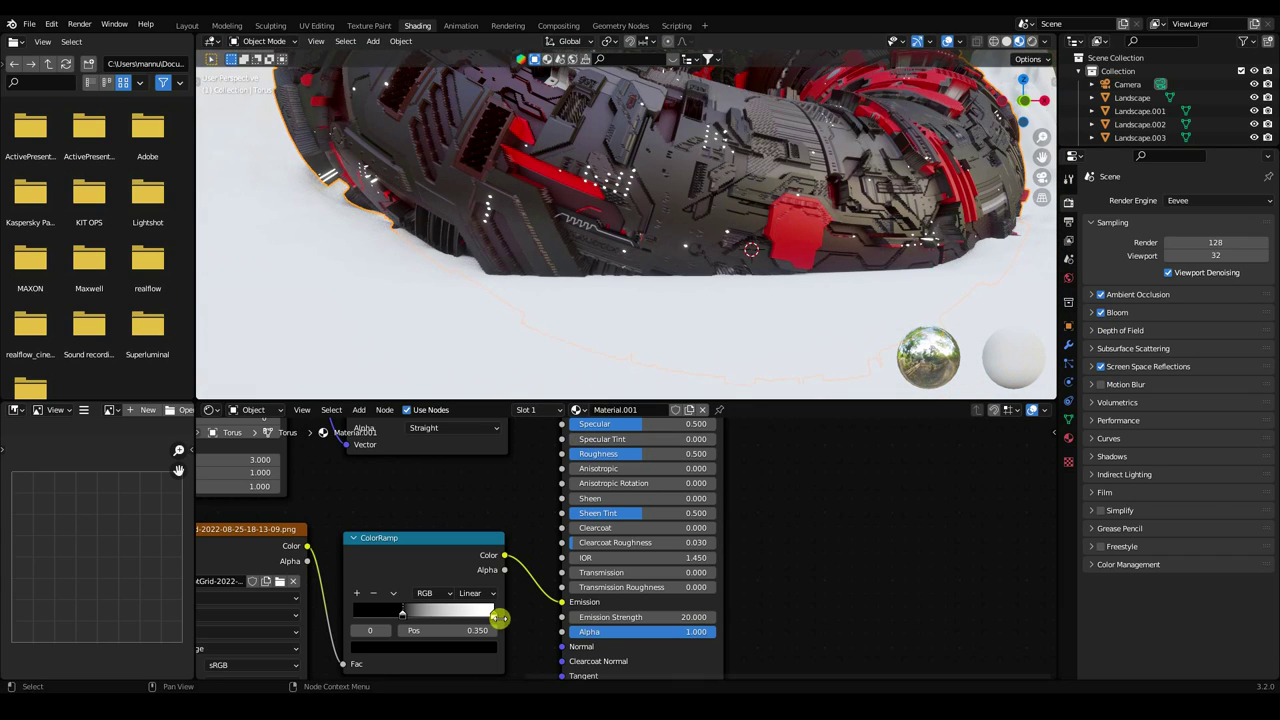
left_click_drag(399, 617, 375, 615)
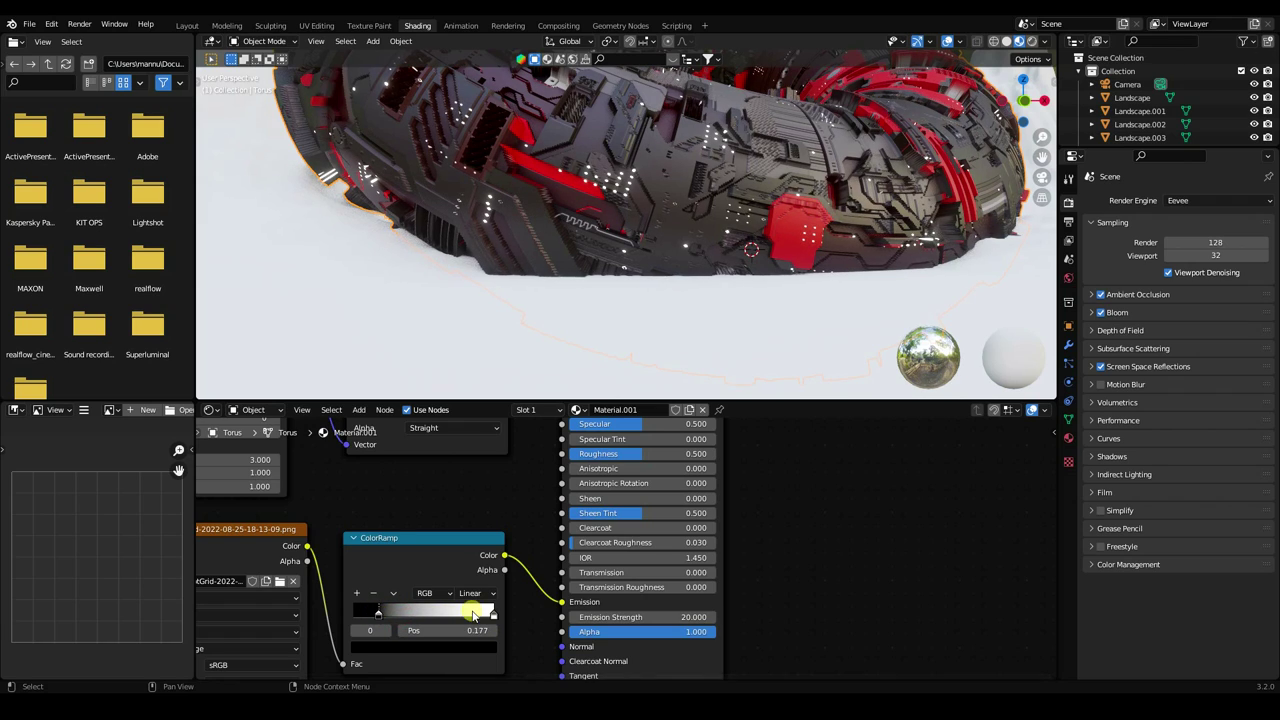
left_click_drag(495, 617, 428, 614)
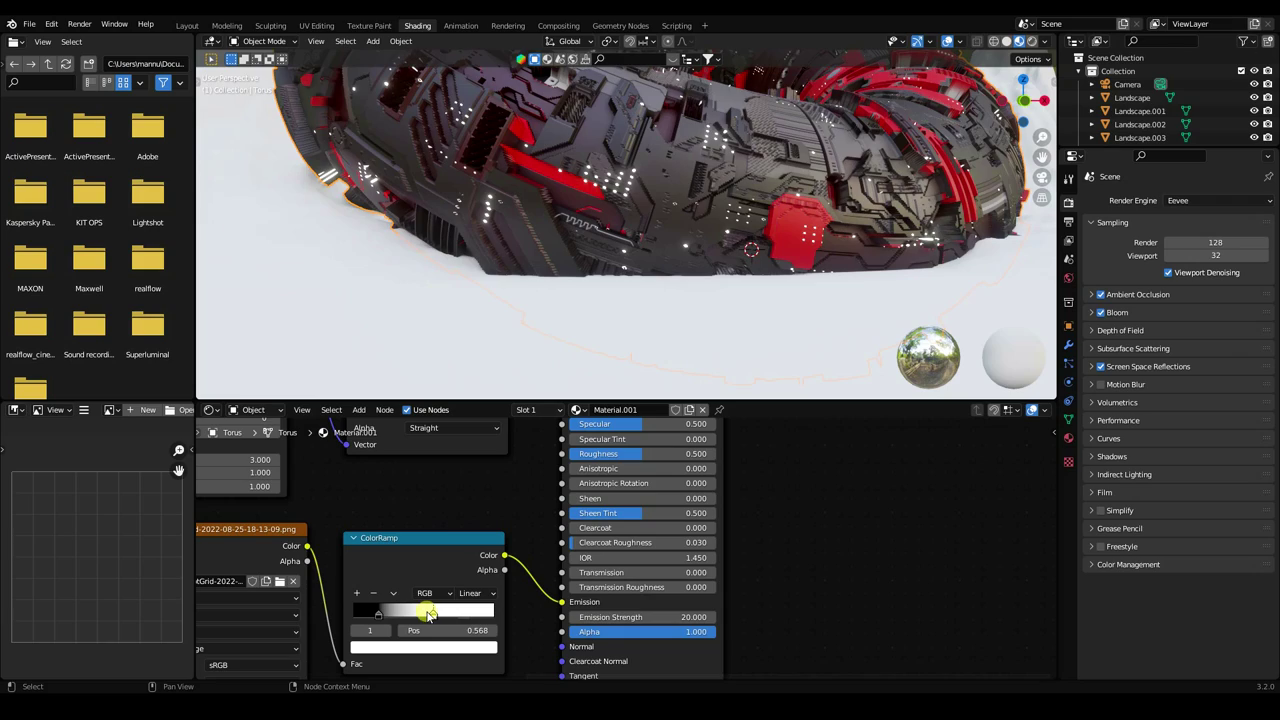
Orbit and zoom to review the brighter dot-grid glow across the whole torus from above.
mouse_move(665, 245)
middle_mouse_down()
mouse_move(686, 223)
mouse_move(651, 329)
mouse_move(443, 237)
mouse_move(410, 270)
middle_mouse_up()
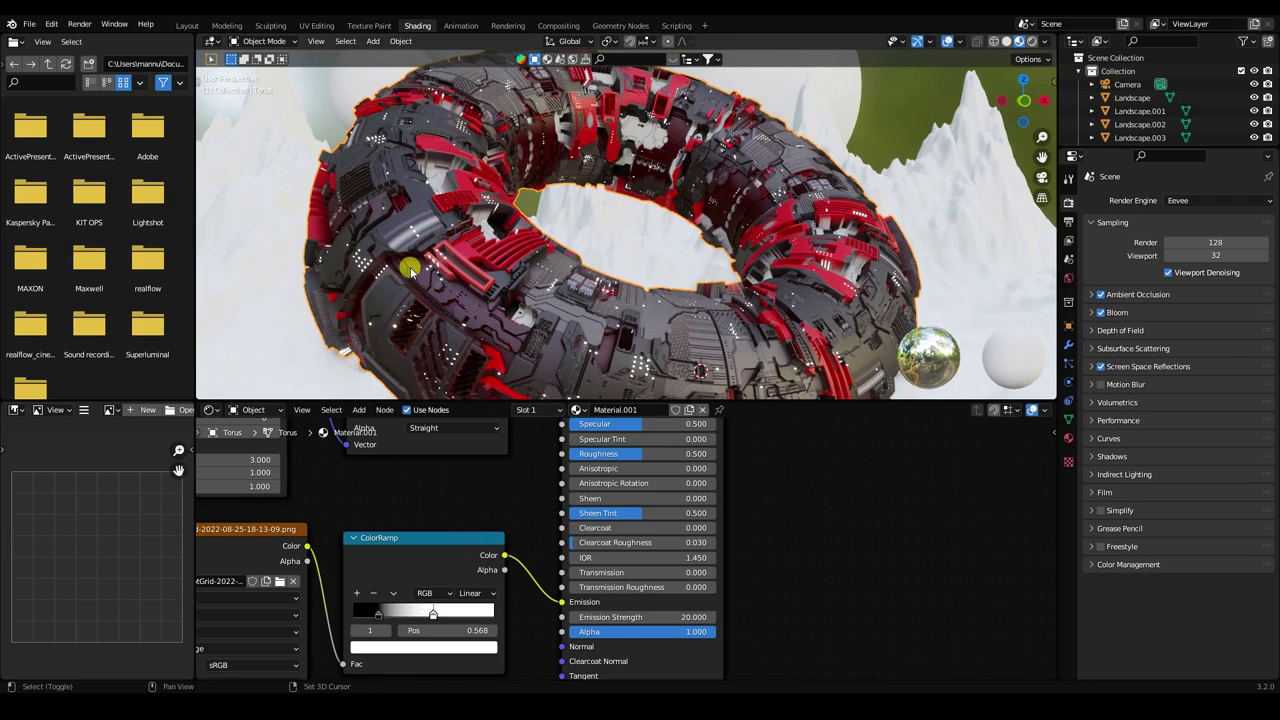
scroll(410, 270, "up", 2)
scroll(423, 252, "up", 1)
scroll(400, 290, "up", 1)
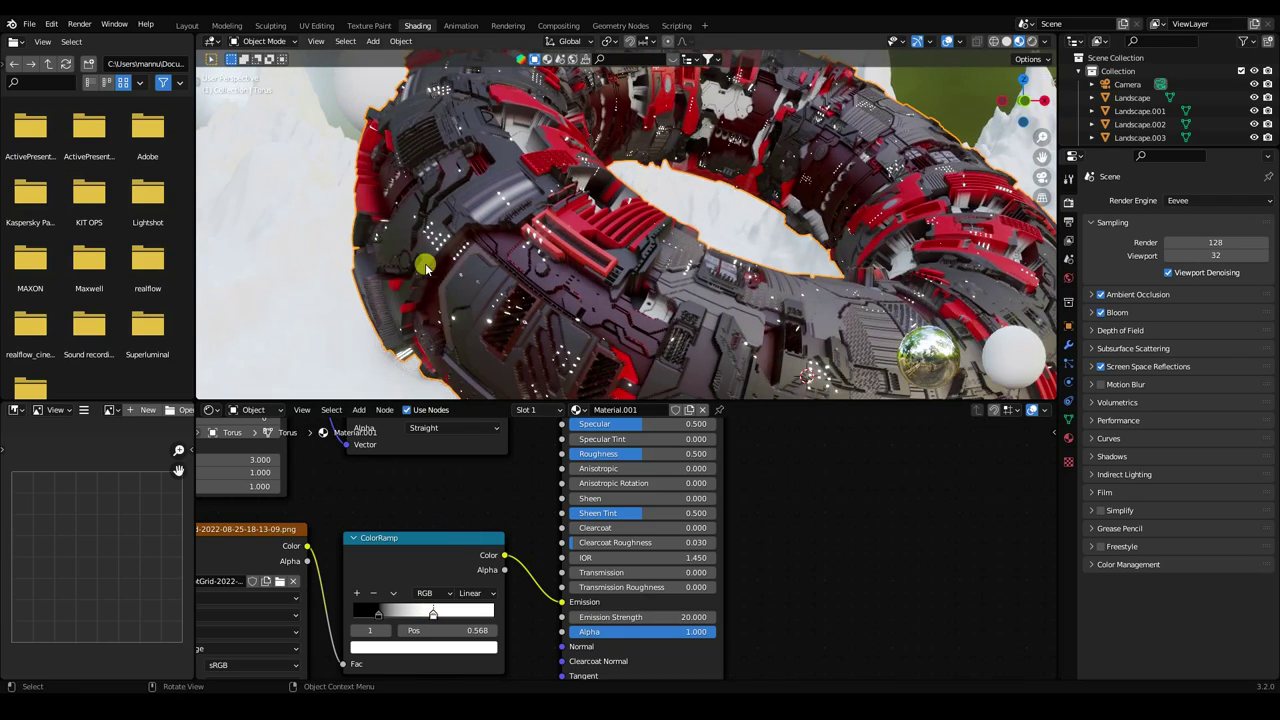
scroll(425, 265, "up", 1)
scroll(423, 260, "down", 3)
scroll(445, 270, "down", 2)
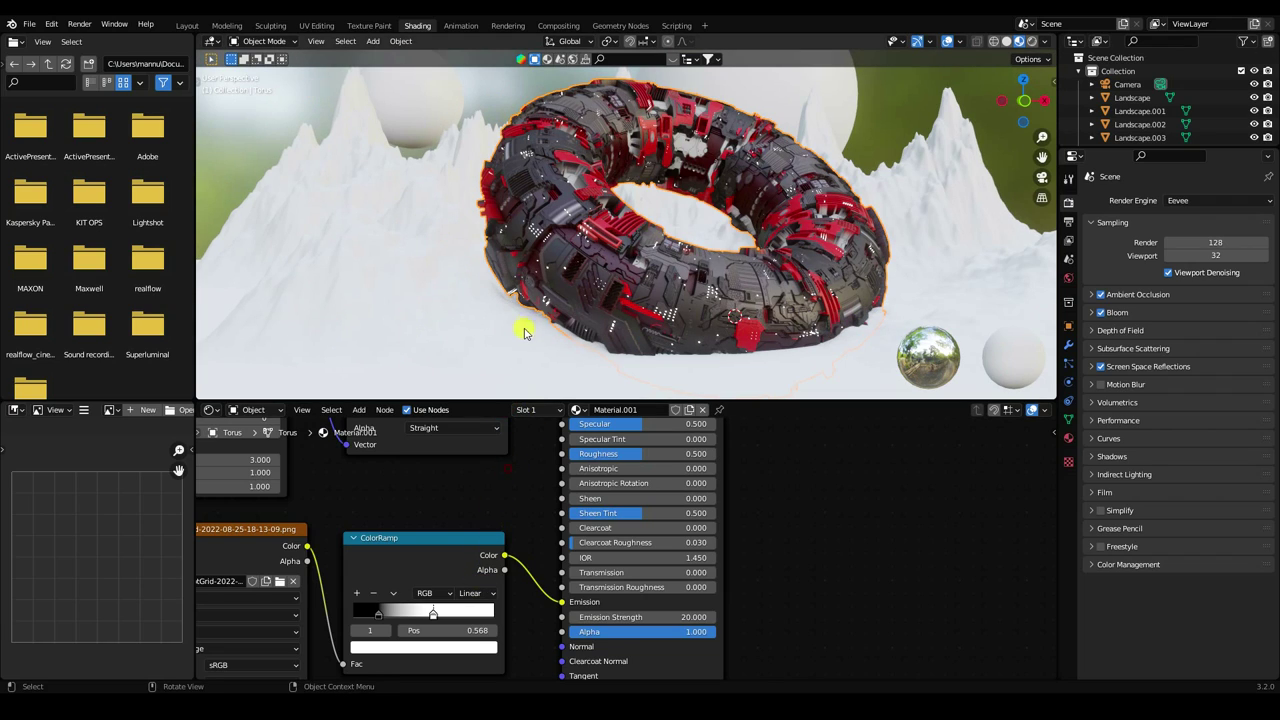
Give the ground plane a new material and add a ColorRamp node beside its shader.
middle_click_drag(524, 333, 592, 273)
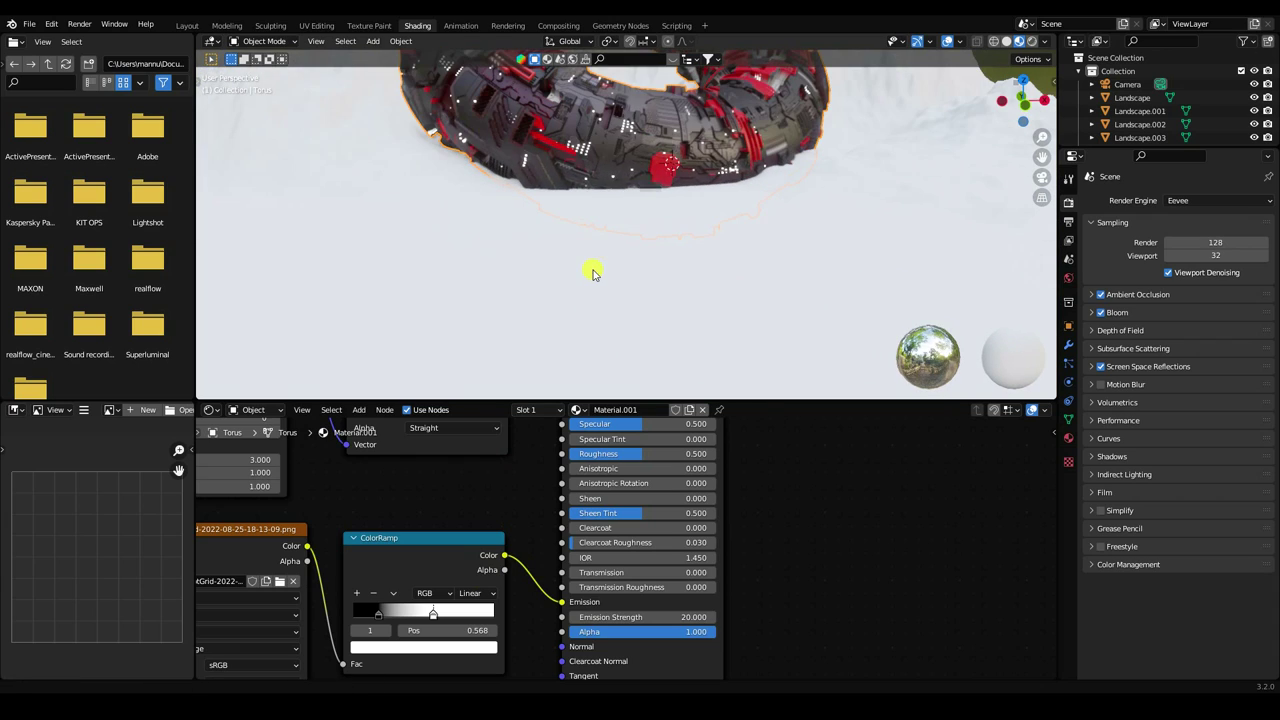
left_click(590, 300)
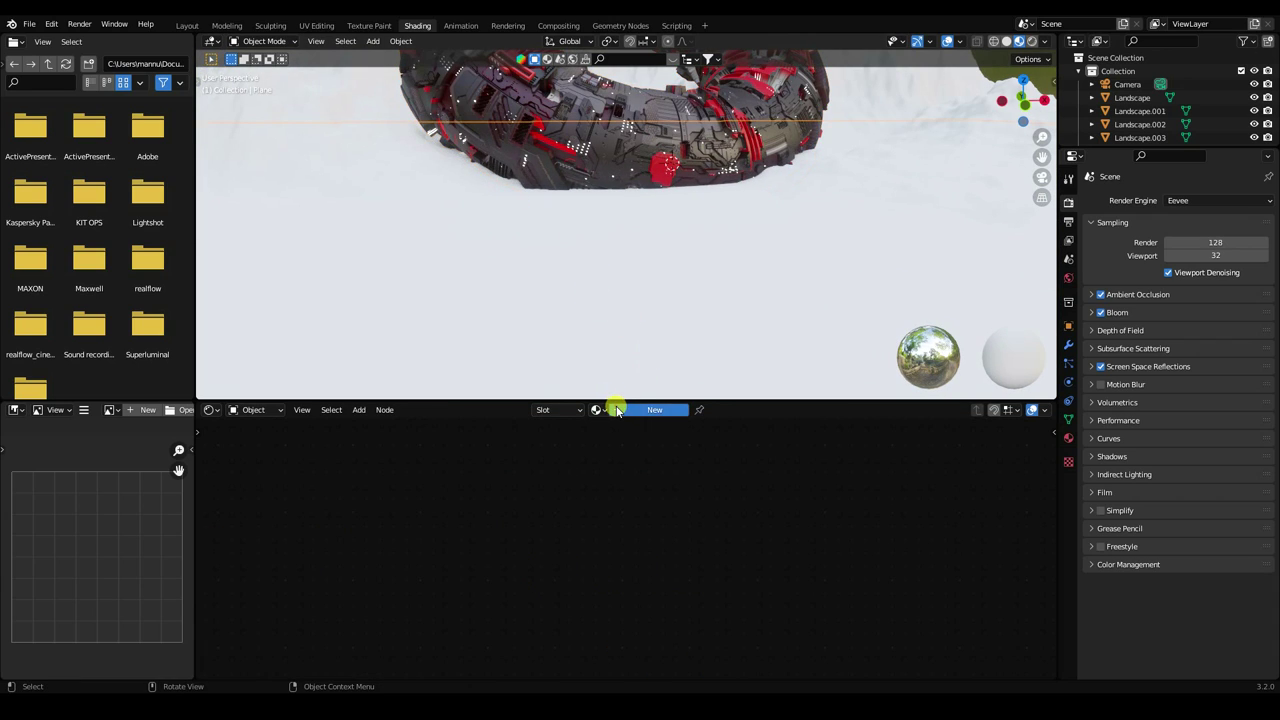
left_click(614, 409)
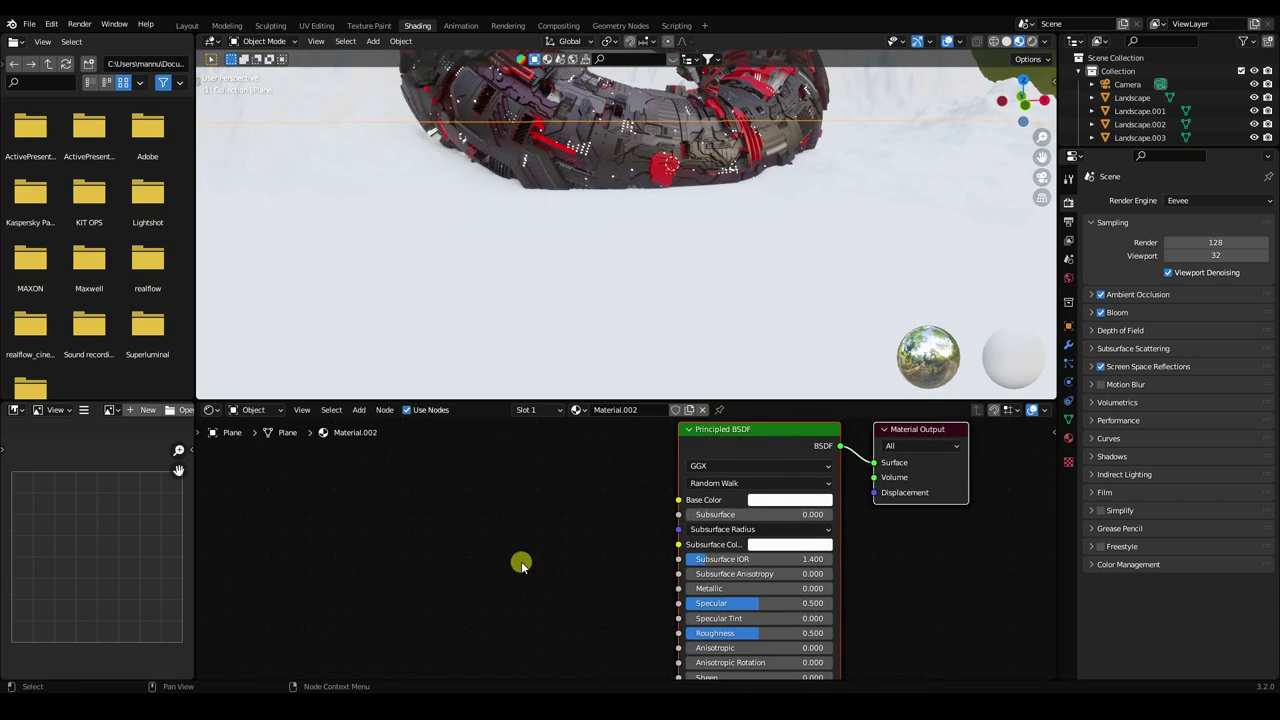
left_click(362, 418)
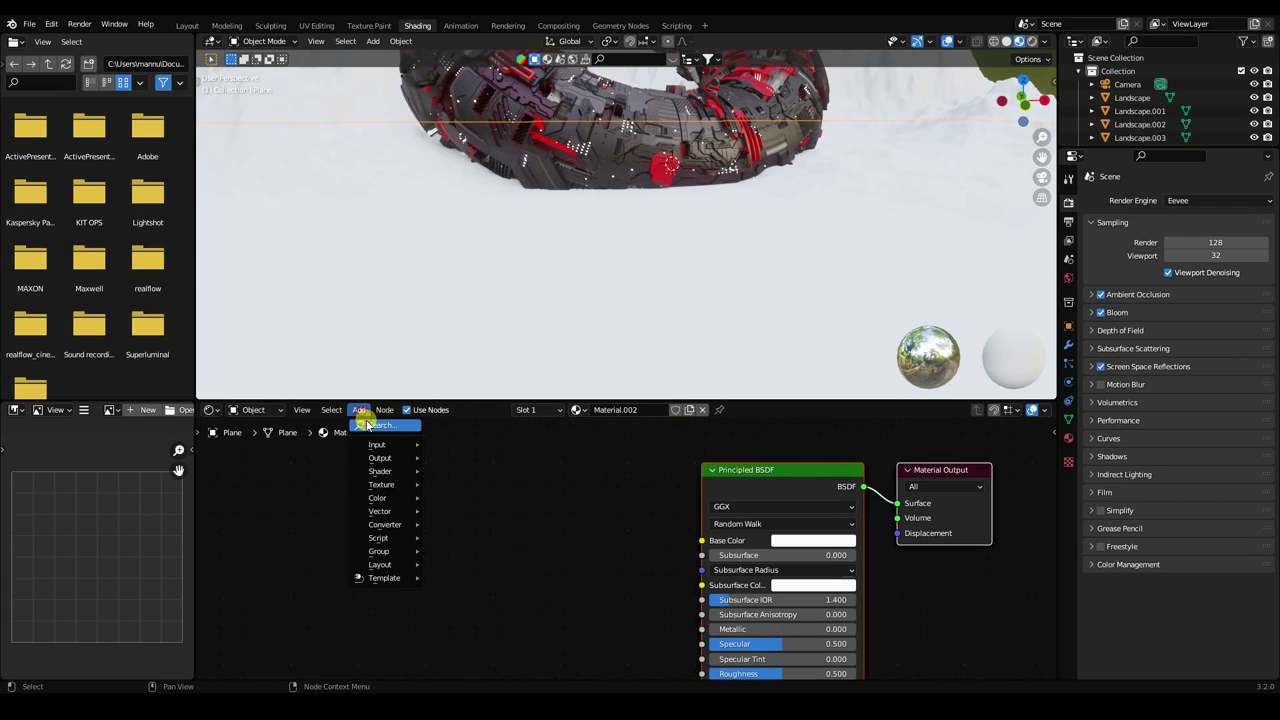
left_click(367, 424)
type("colo")
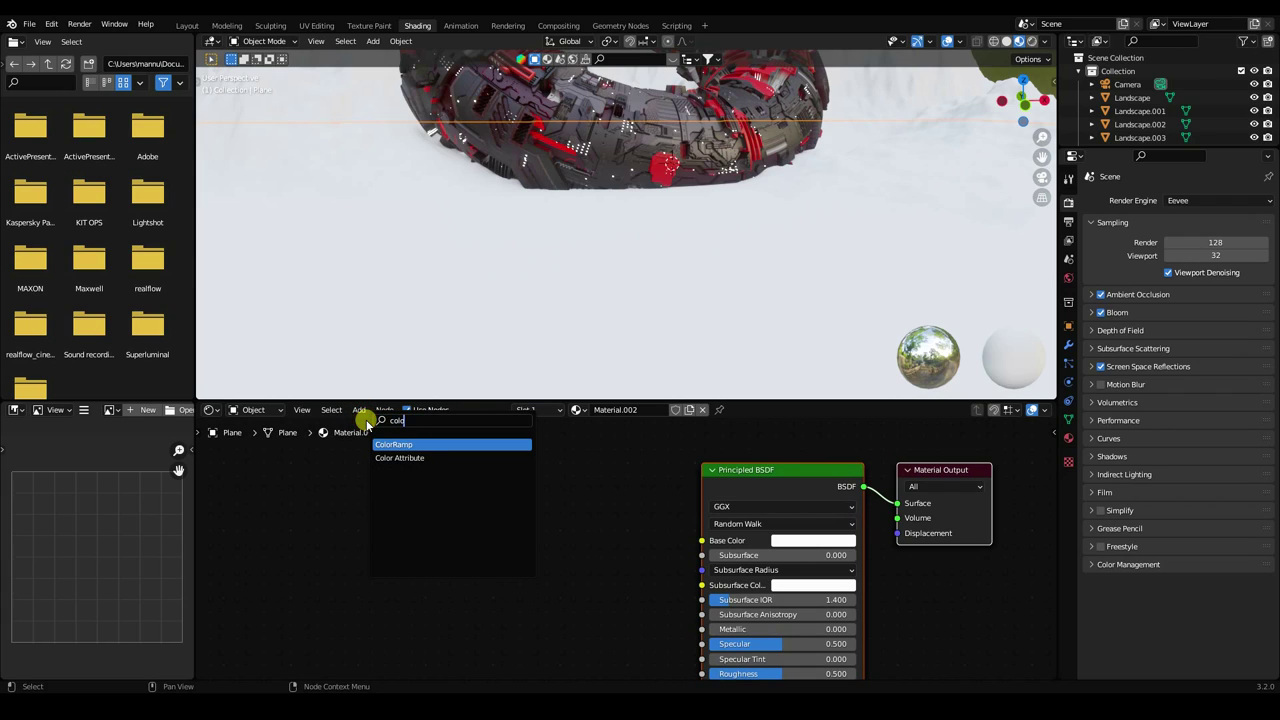
left_click(385, 444)
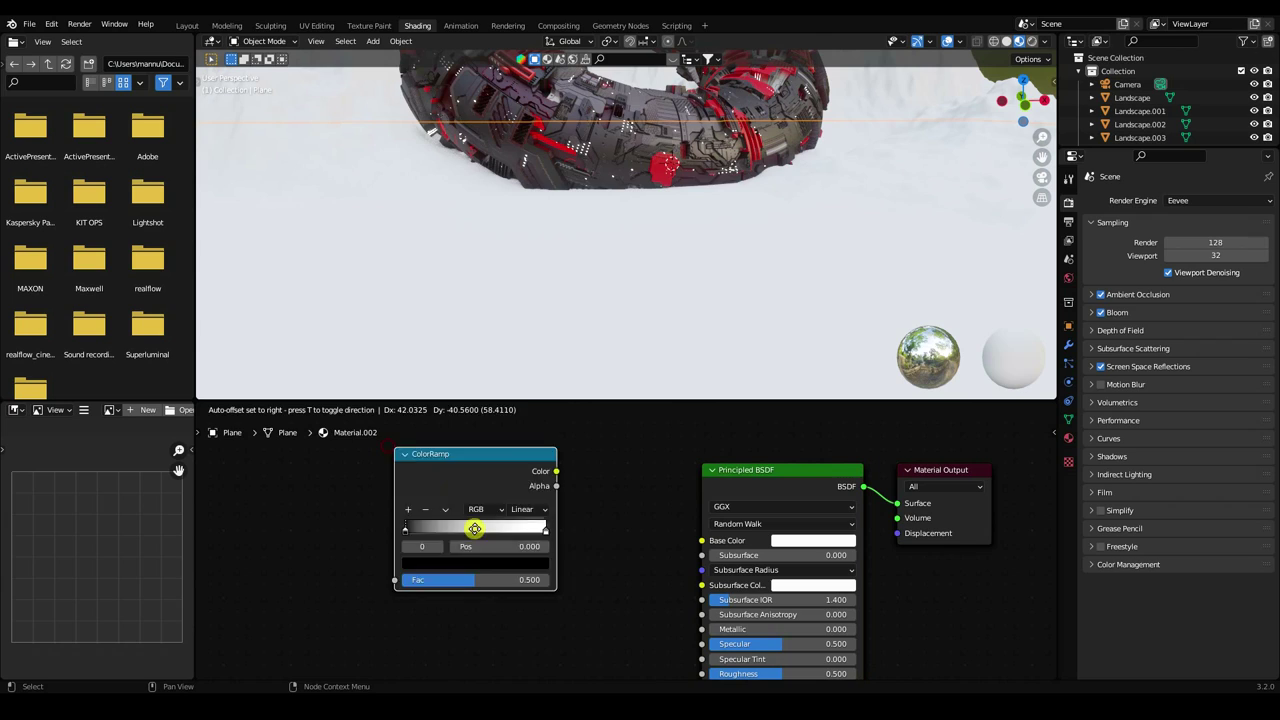
left_click(483, 557)
Make the plane's Base Color black and link the ColorRamp Color to Roughness.
middle_click_drag(787, 544, 648, 460)
left_click(686, 458)
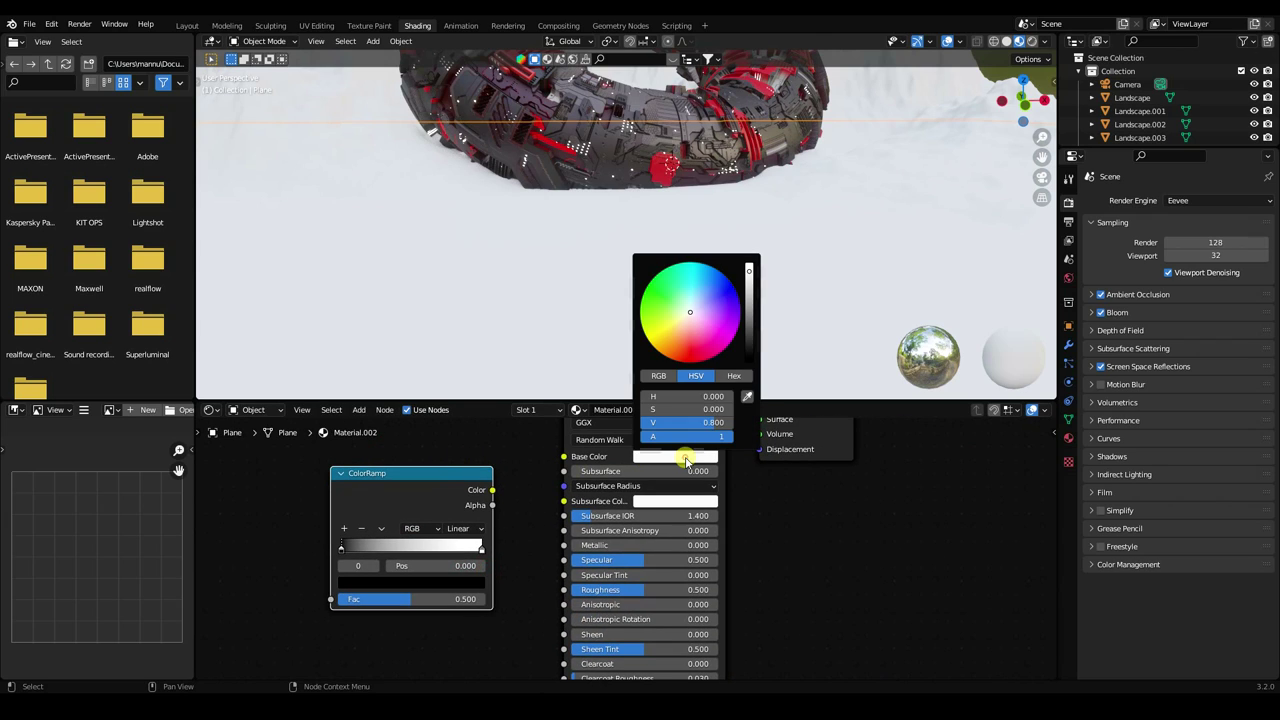
left_click_drag(752, 347, 749, 386)
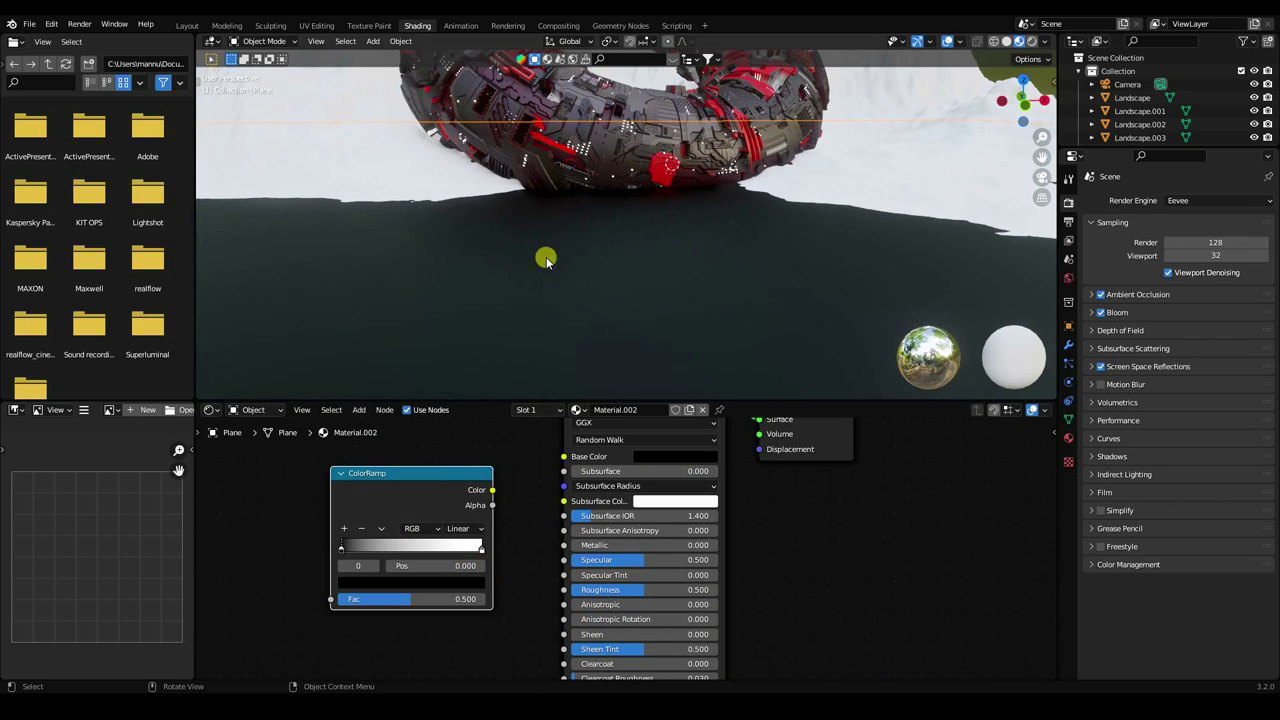
left_click_drag(492, 490, 563, 590)
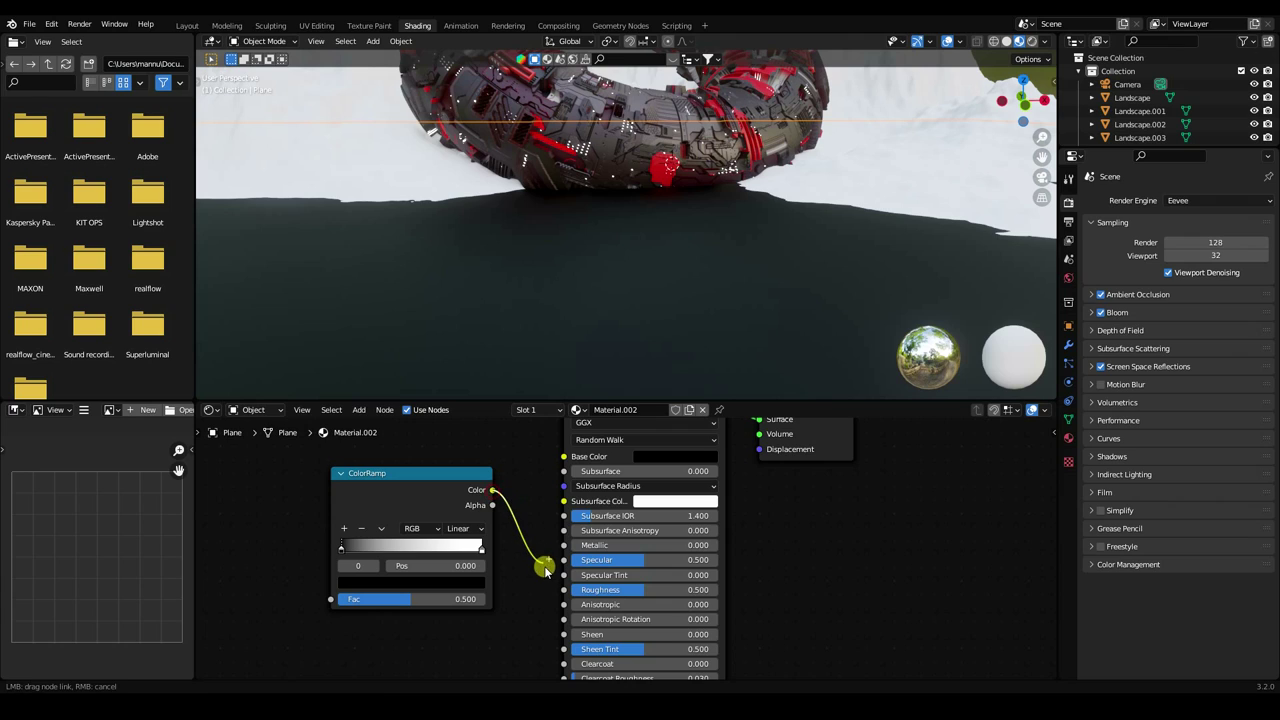
middle_click_drag(600, 600, 783, 620)
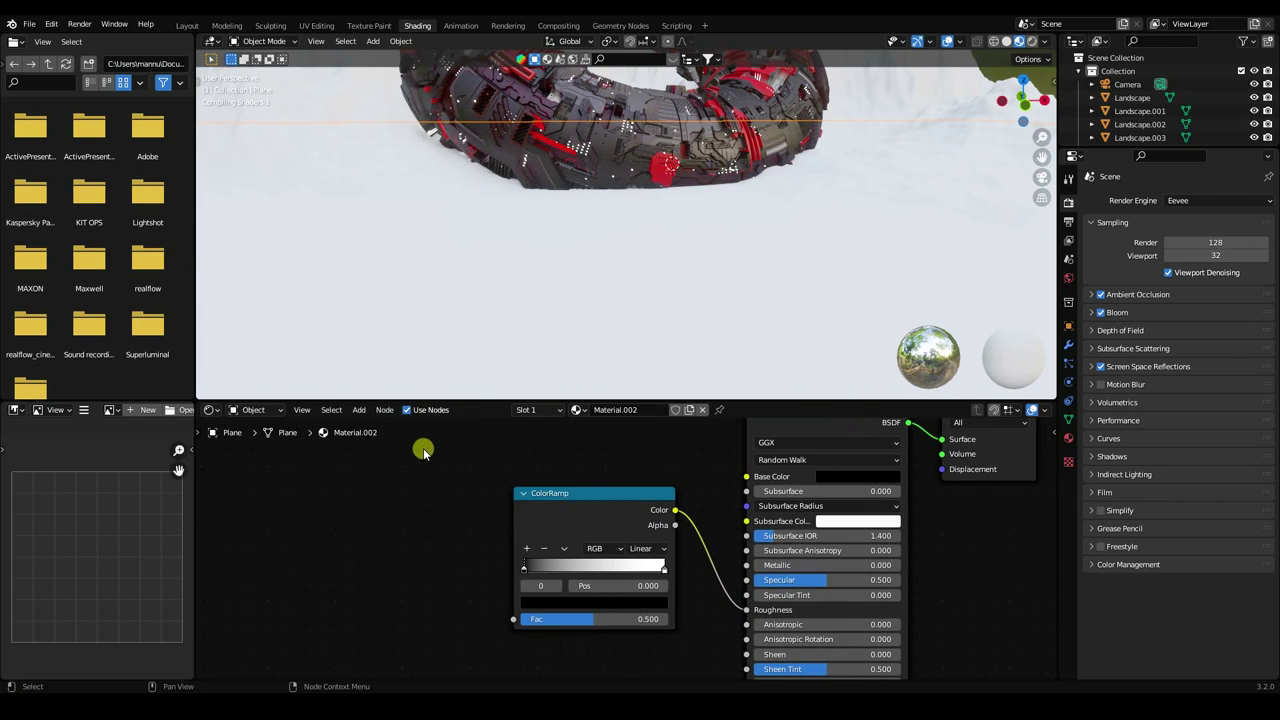
Add a Noise Texture into the ColorRamp Fac, plus Texture Coordinate and Mapping nodes via Ctrl+T.
left_click(358, 410)
left_click(376, 428)
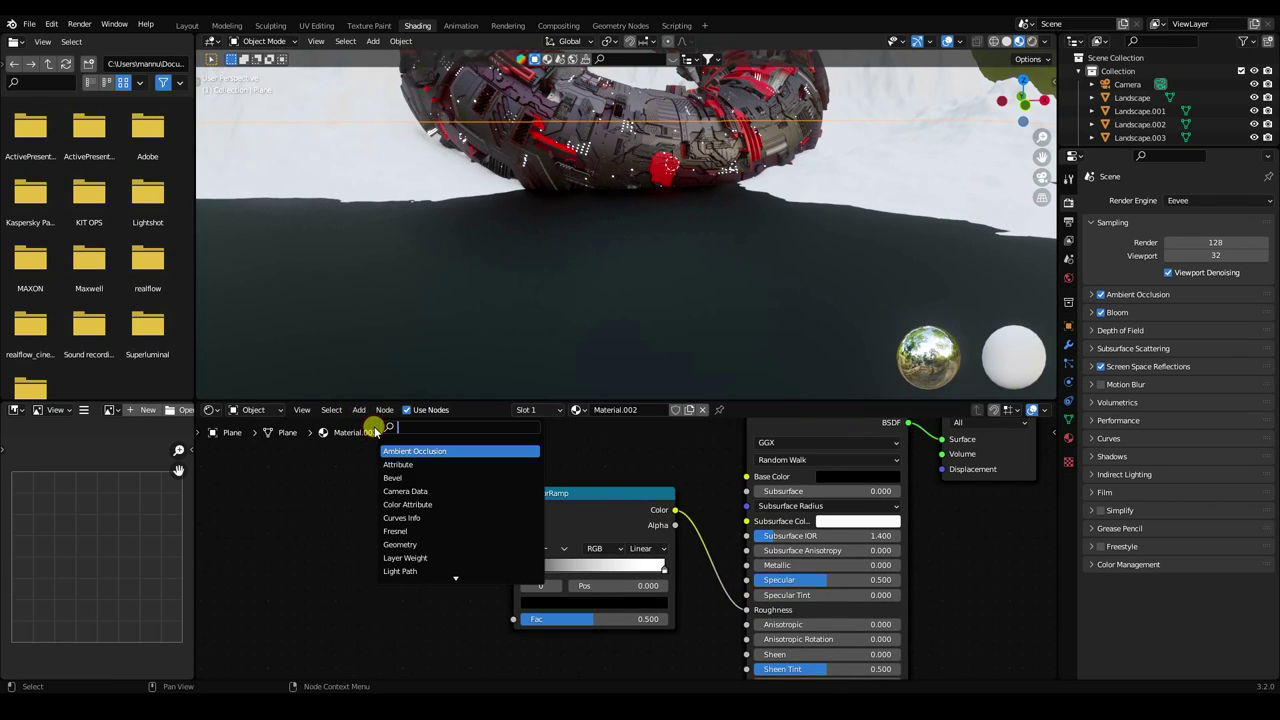
type("noi")
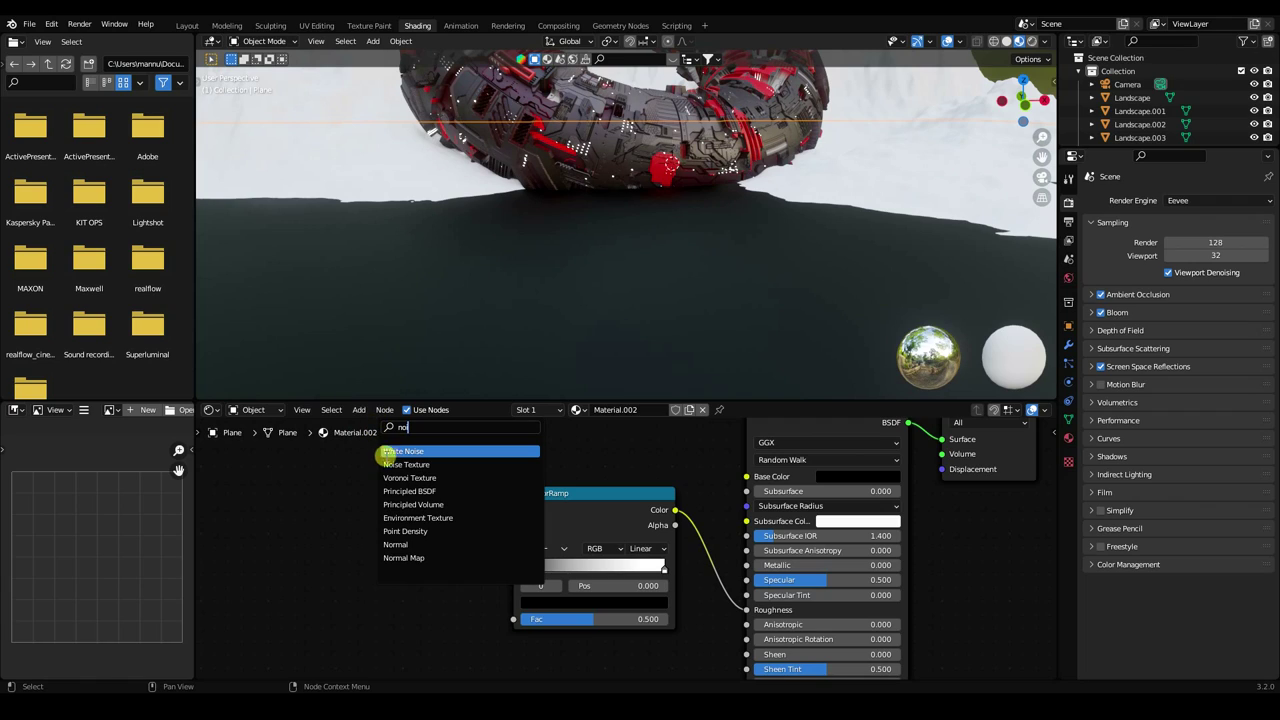
left_click(402, 465)
left_click(443, 547)
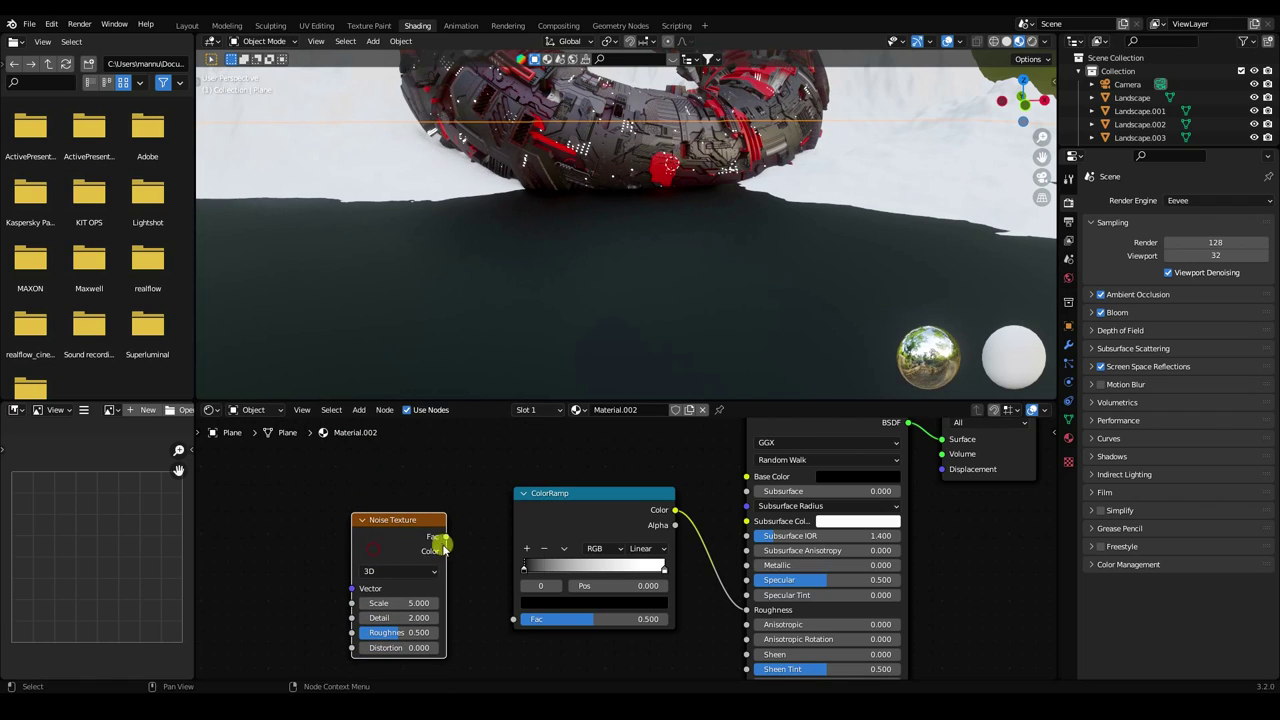
left_click_drag(445, 537, 513, 619)
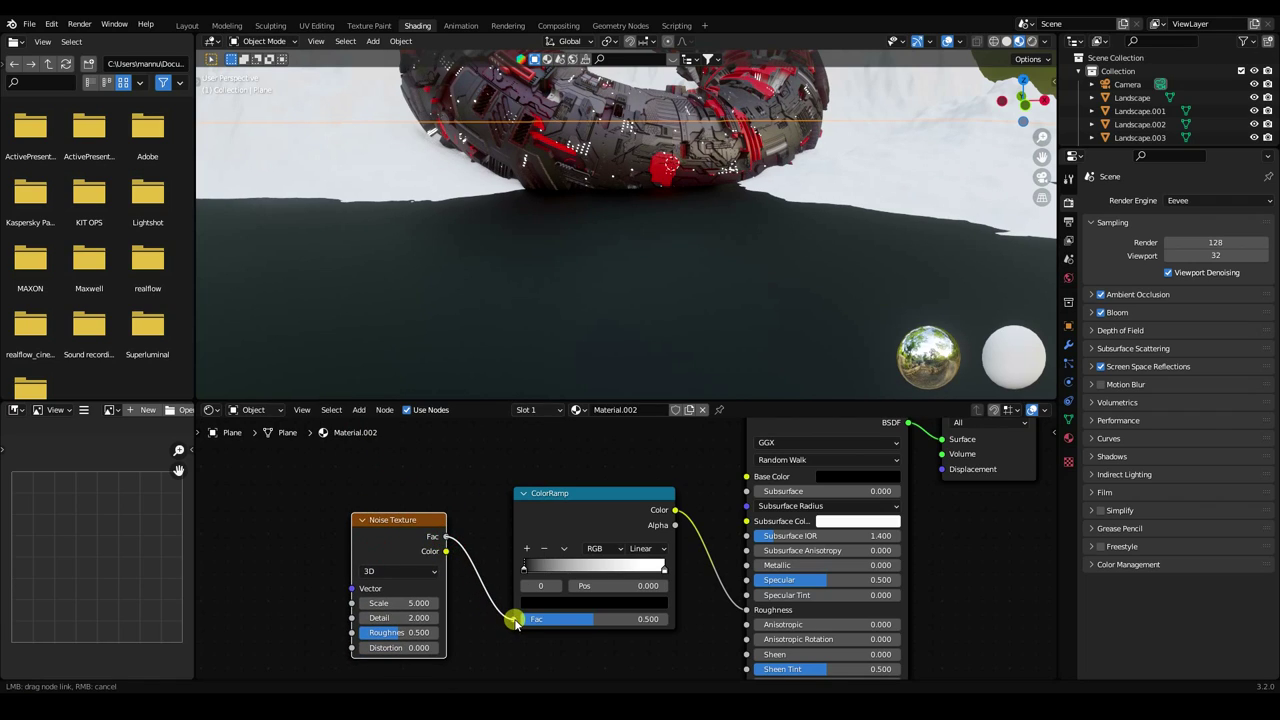
middle_click_drag(477, 632, 571, 640)
mouse_move(479, 530)
left_mouse_down()
mouse_move(520, 523)
mouse_move(490, 512)
left_mouse_up()
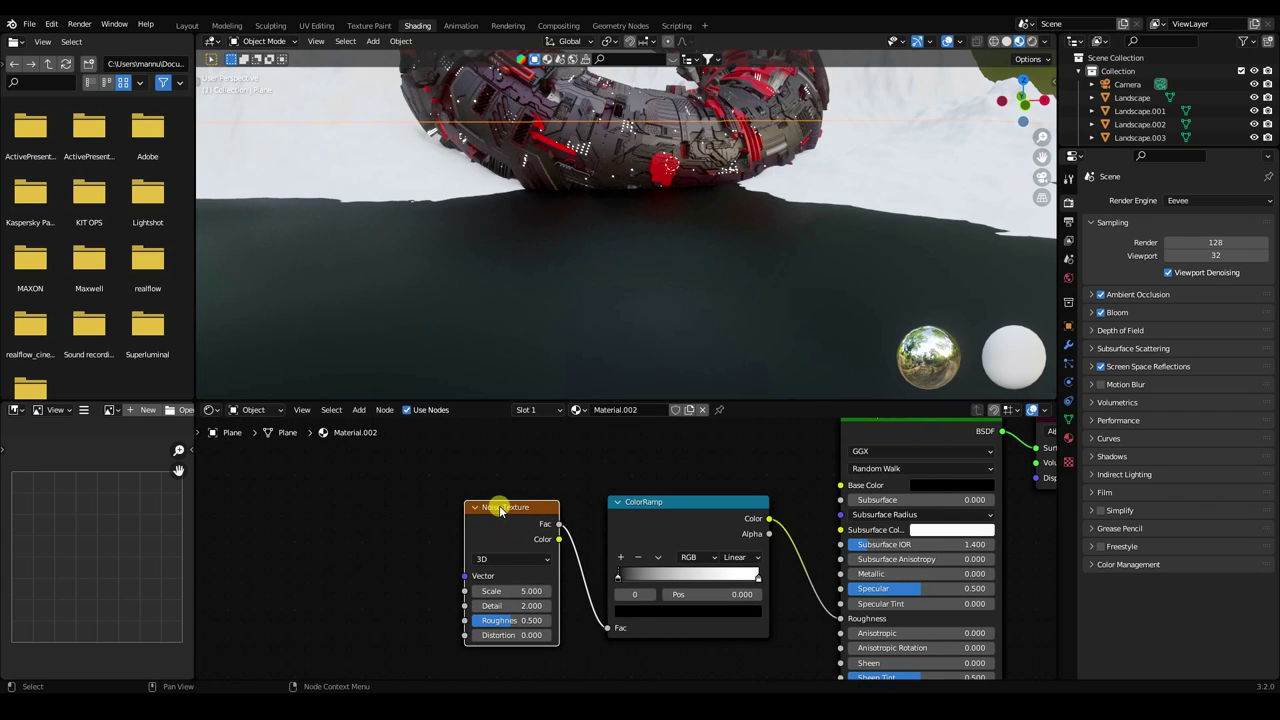
key("ctrl+t")
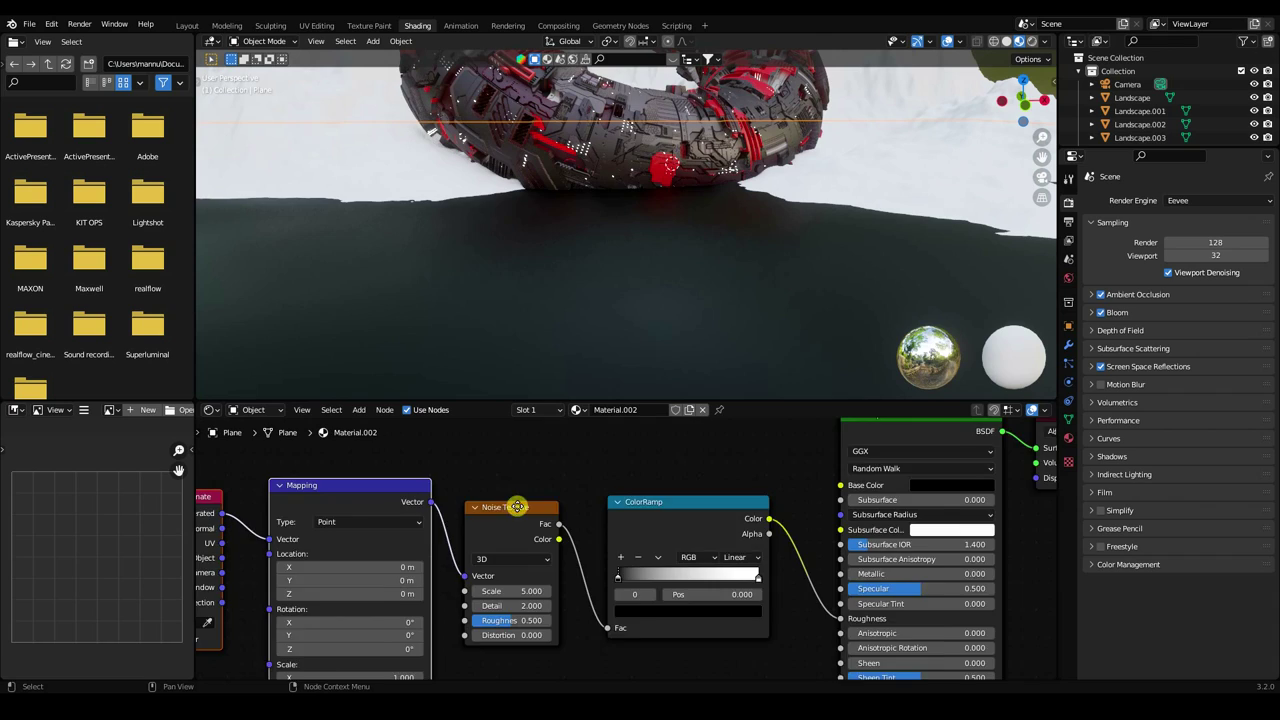
mouse_move(500, 509)
middle_mouse_down()
mouse_move(694, 466)
mouse_move(657, 475)
middle_mouse_up()
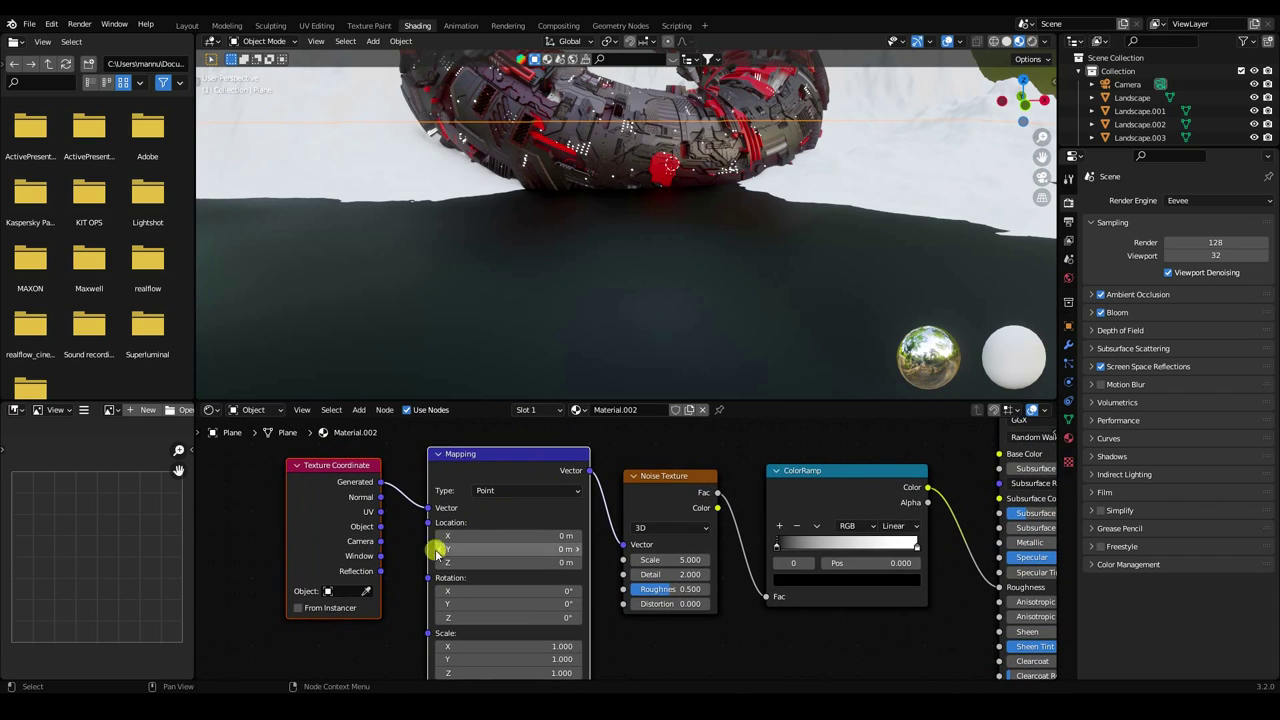
Move the ColorRamp stops to 0.300 and 0.845, then start raising the Noise Texture Scale.
middle_click_drag(603, 604, 558, 556)
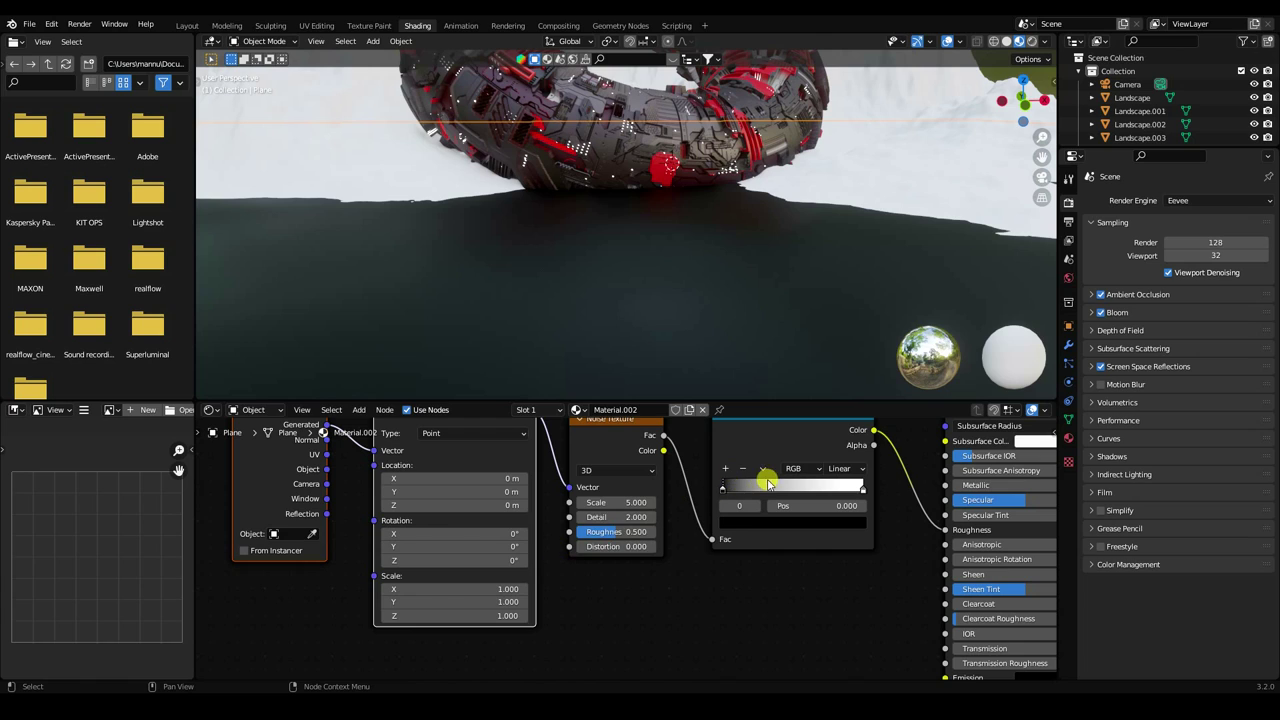
middle_click_drag(767, 483, 528, 530)
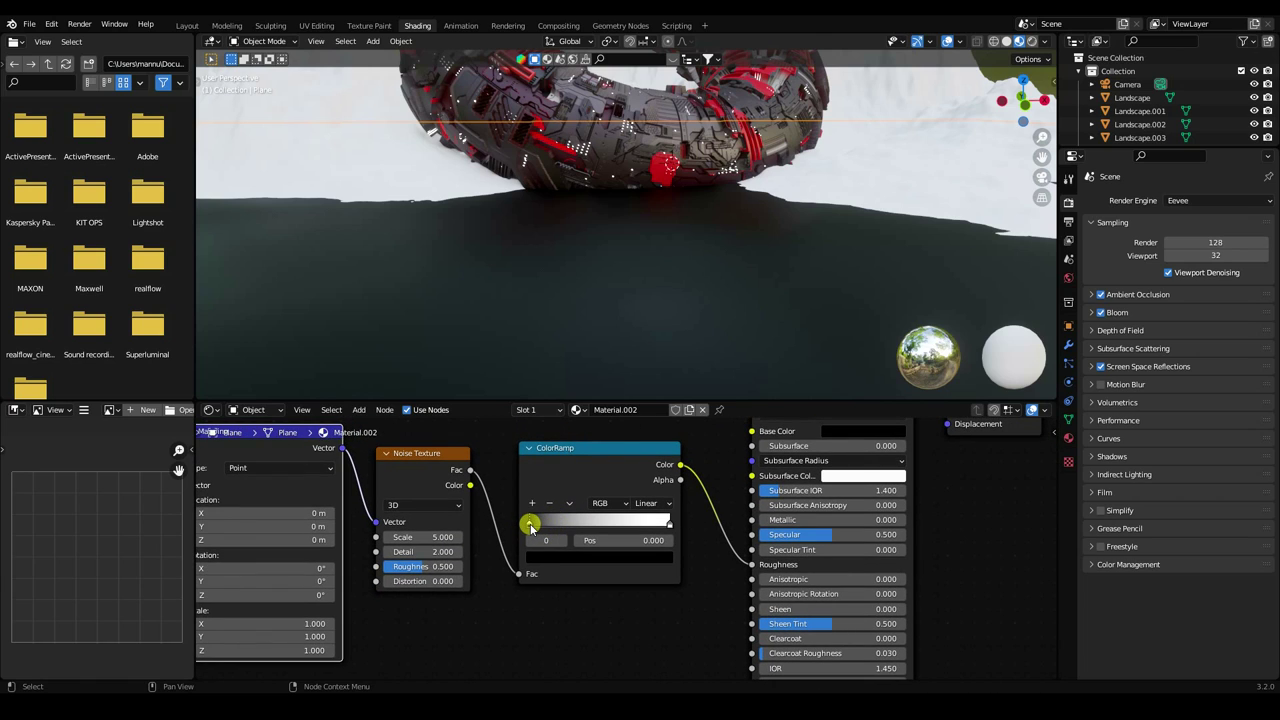
left_click_drag(540, 528, 574, 526)
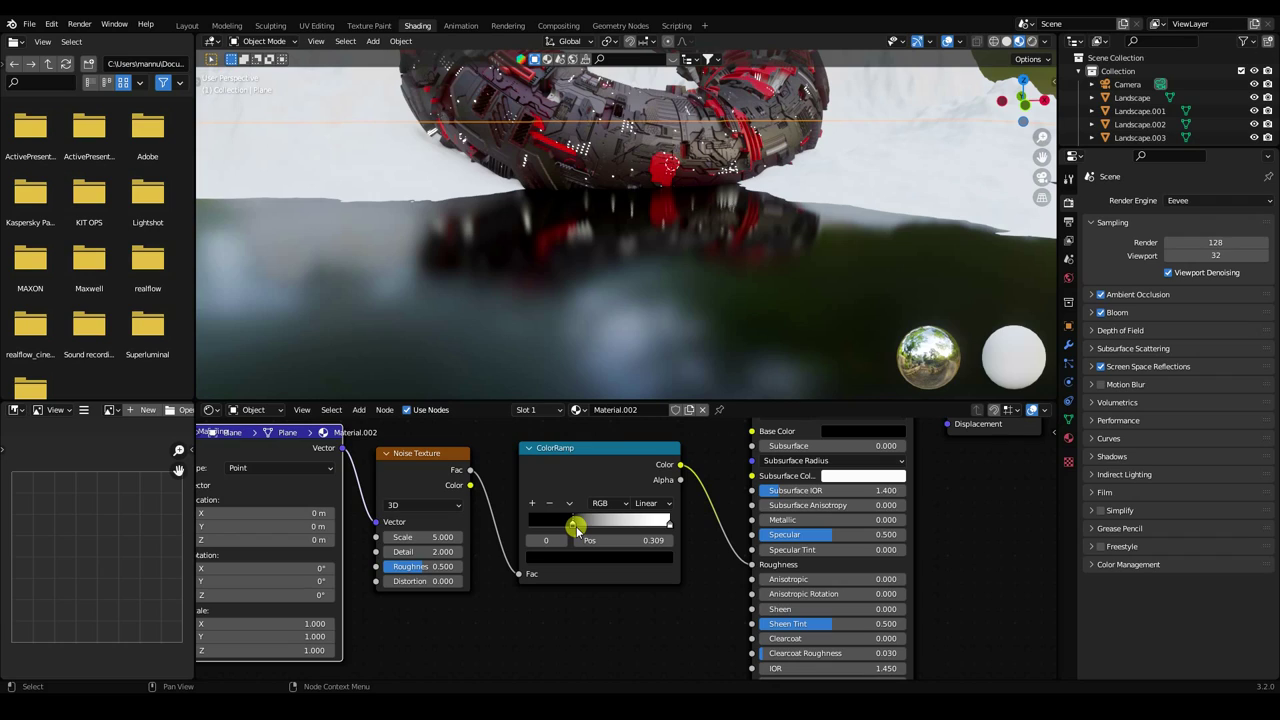
left_click(651, 542)
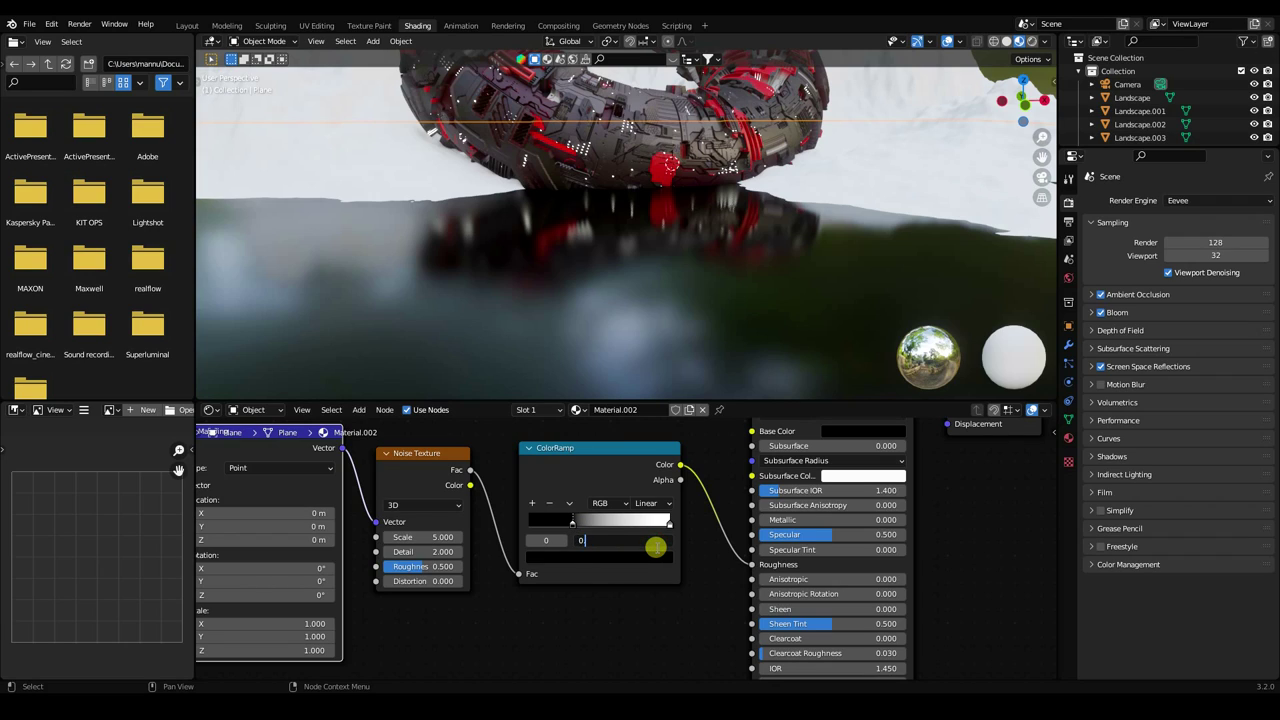
type(".3")
key("Return")
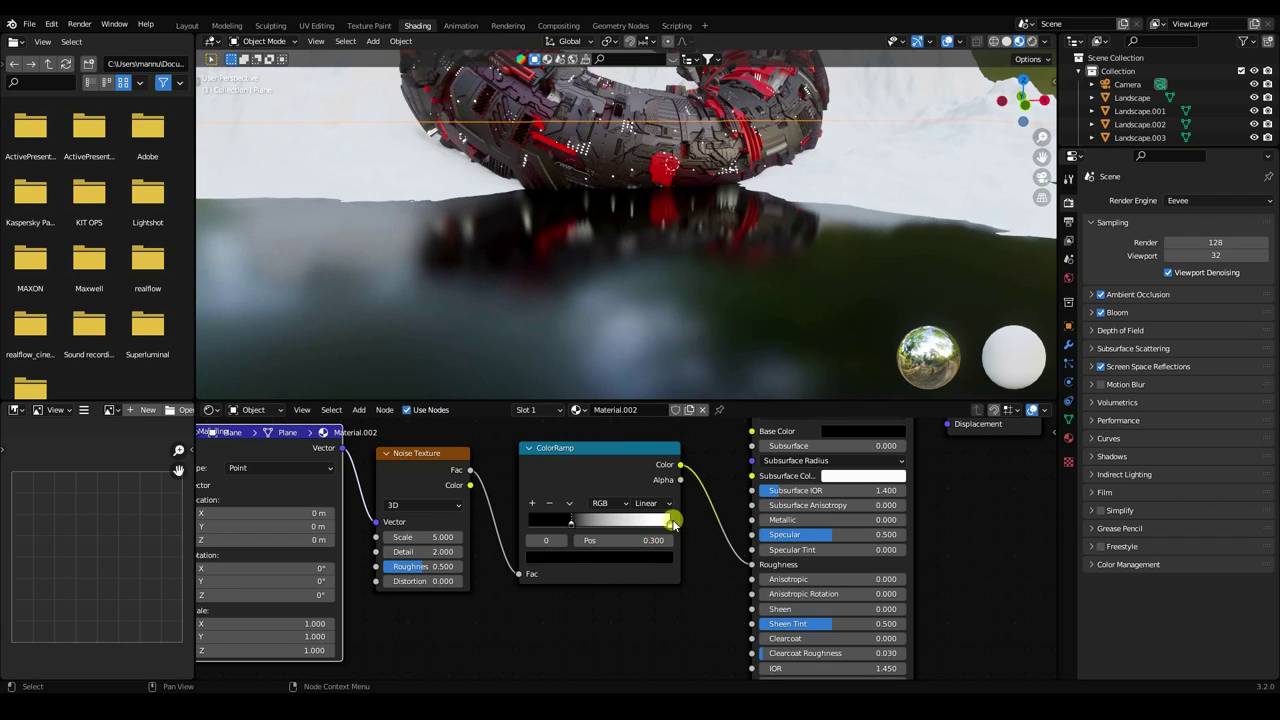
left_click_drag(673, 528, 647, 527)
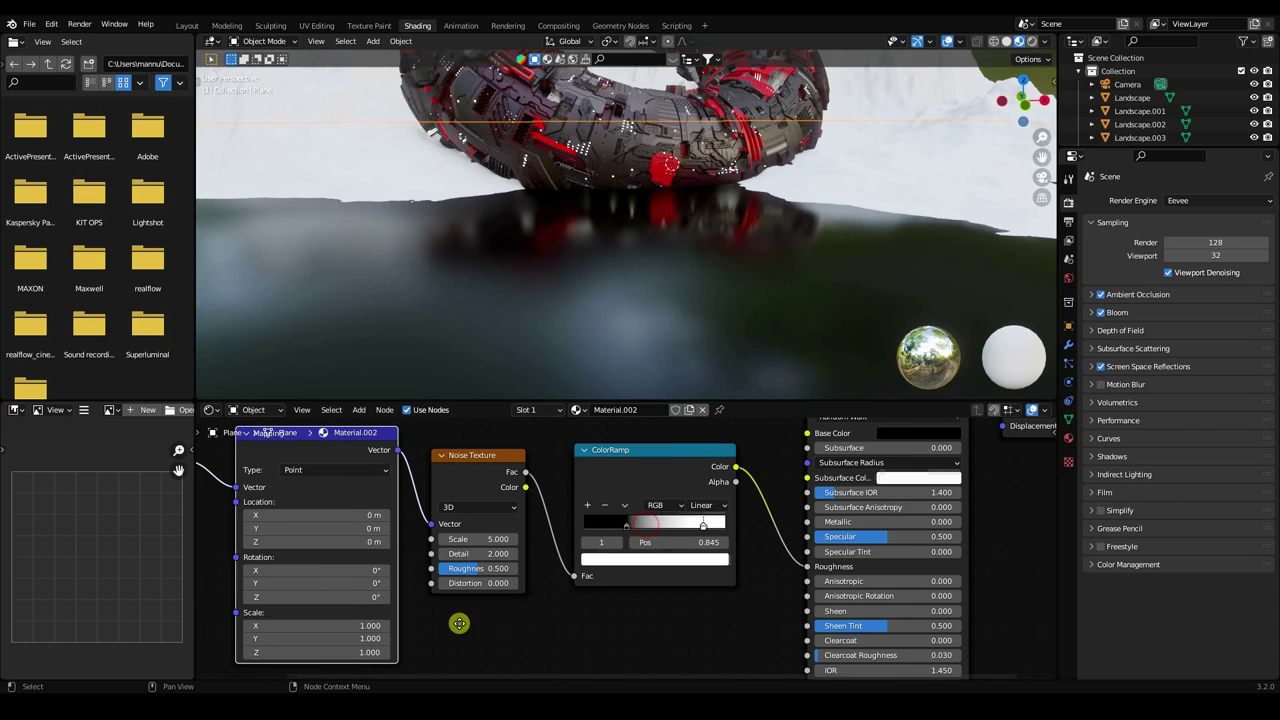
scroll(430, 595, "up", 3, "ctrl")
mouse_move(463, 539)
left_mouse_down()
mouse_move(580, 531)
mouse_move(460, 538)
left_mouse_up()
type("25")
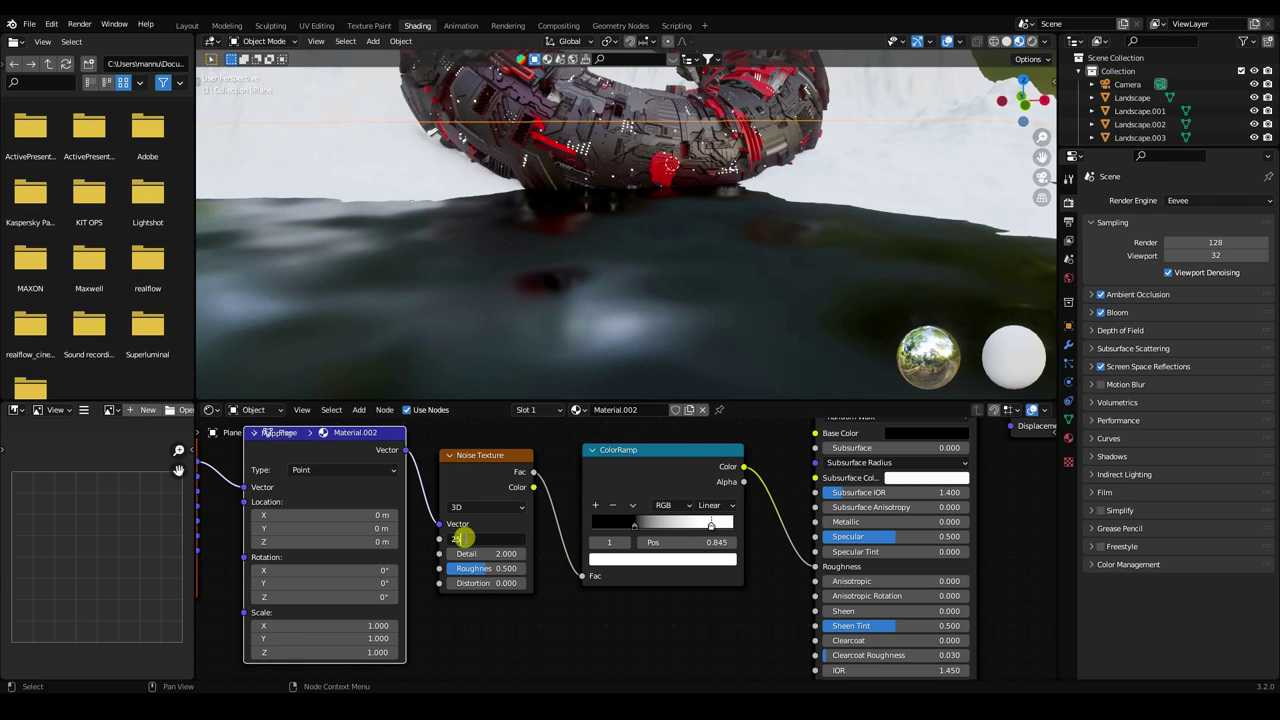
Set Noise Texture Scale to 25 and Mapping Scale to X 0.5, Y 10.
key("Return")
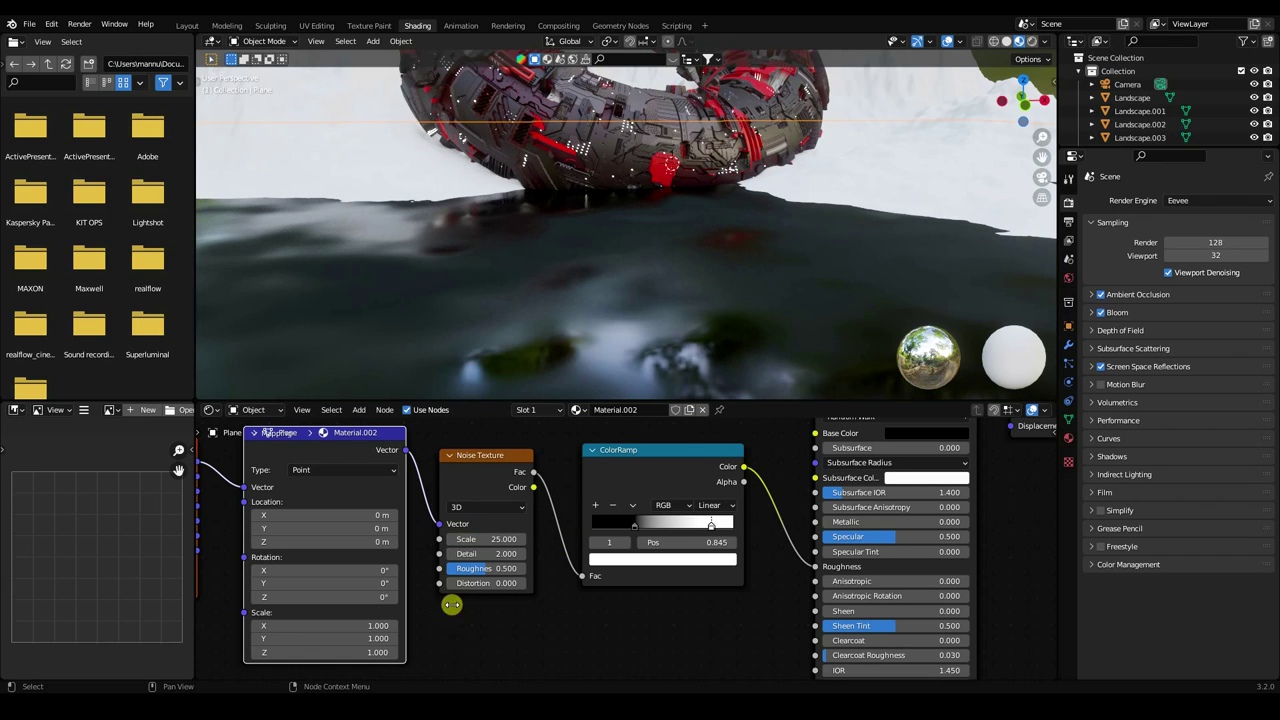
middle_click_drag(440, 638, 497, 614)
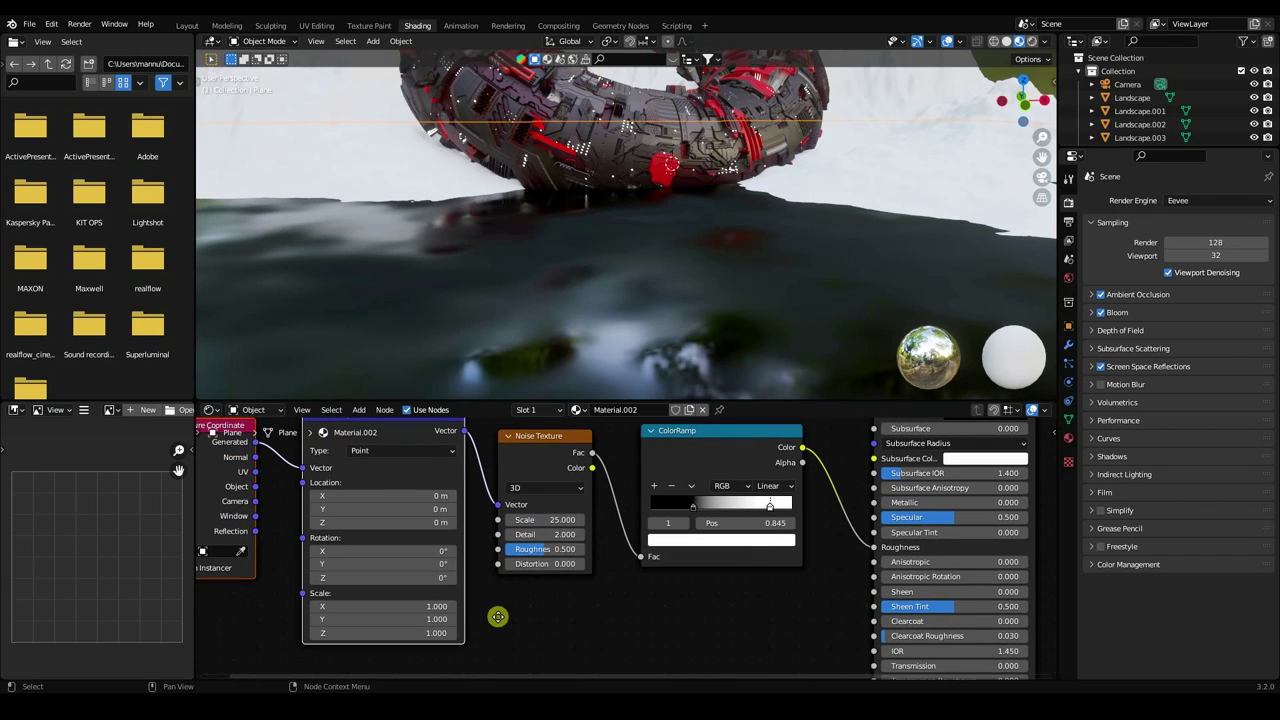
left_click(427, 606)
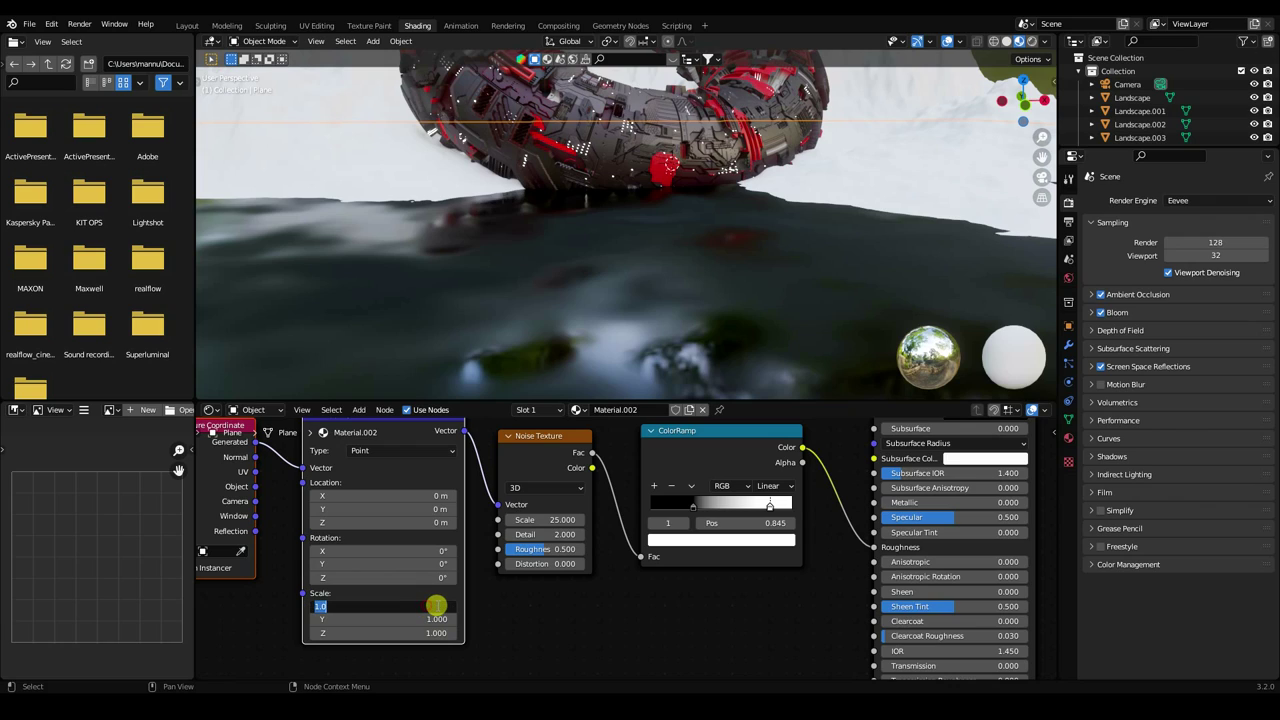
type("0.5")
key("Return")
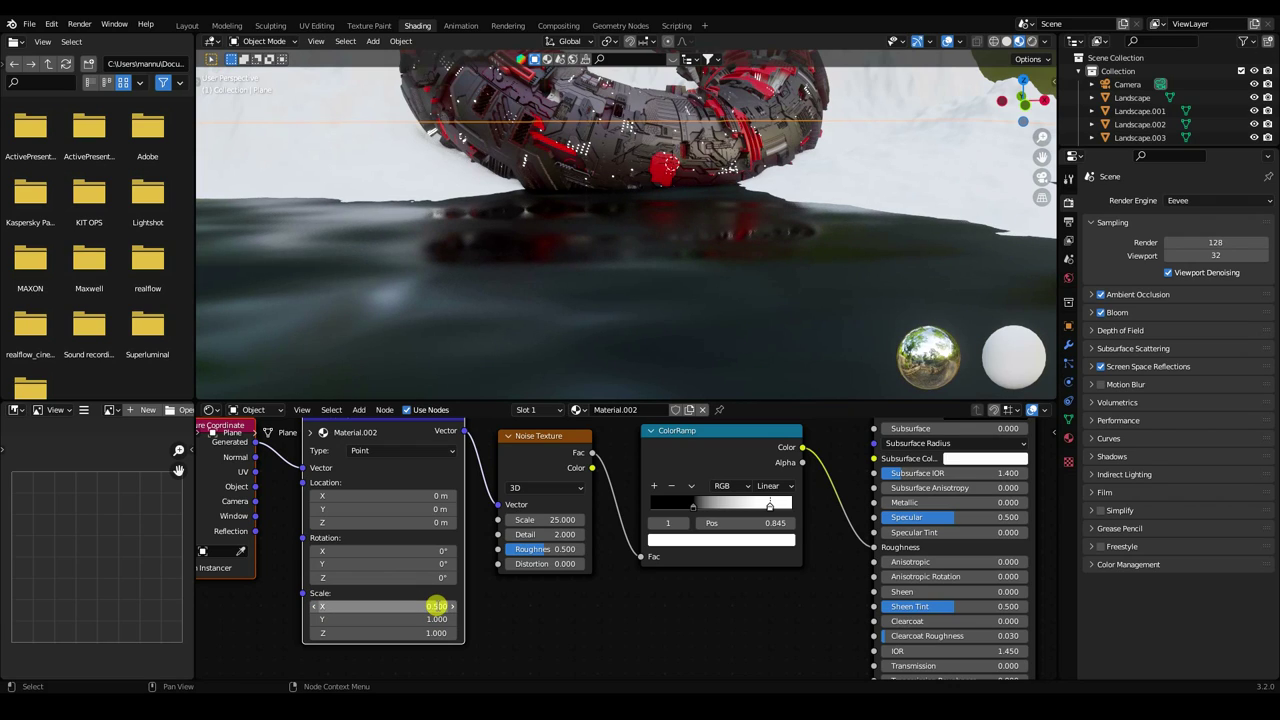
left_click_drag(343, 620, 466, 617)
left_click(341, 620)
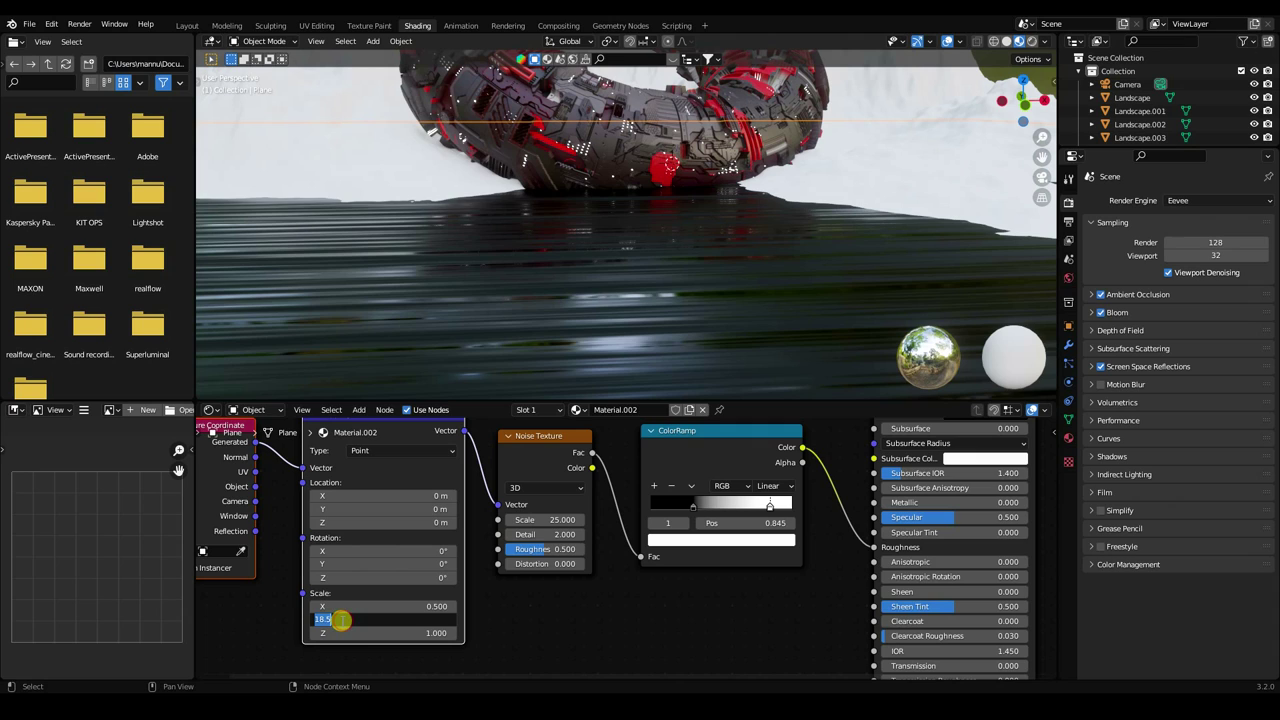
key("Return")
Look through the scene camera, zoom in, and enlarge the 3D view over the node editor.
middle_click_drag(620, 377, 586, 371)
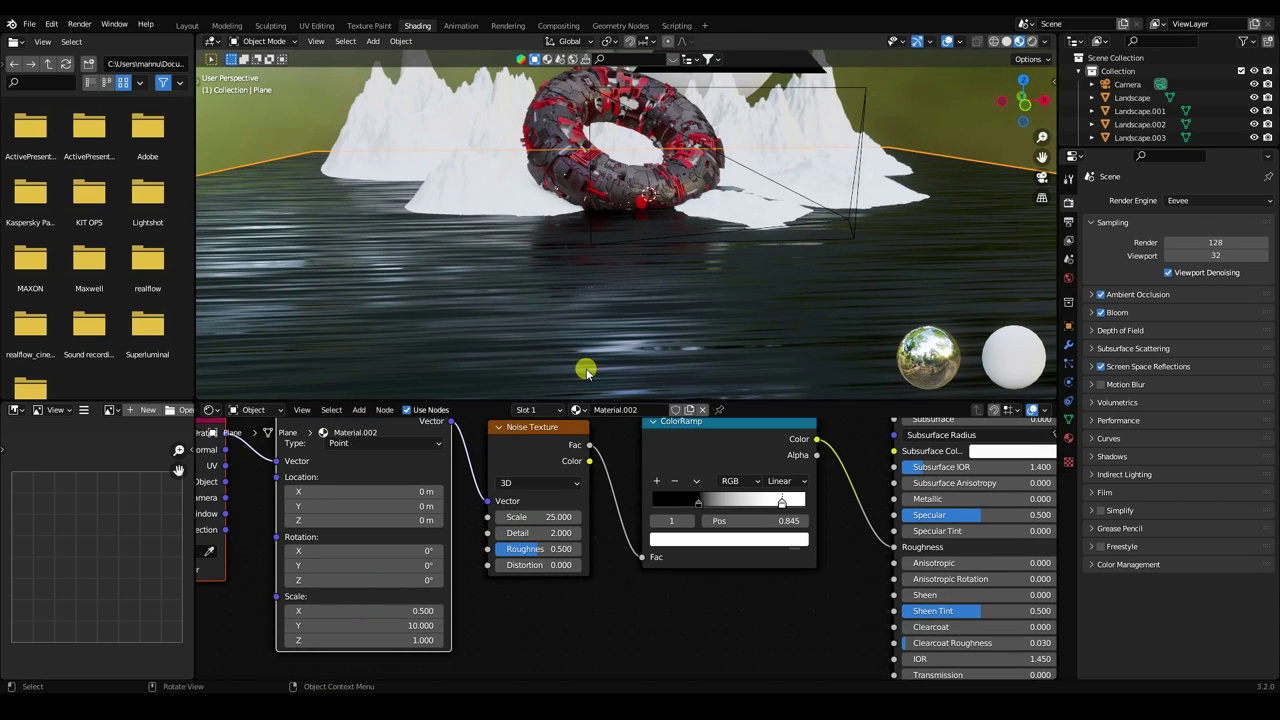
scroll(603, 262, "up", 5)
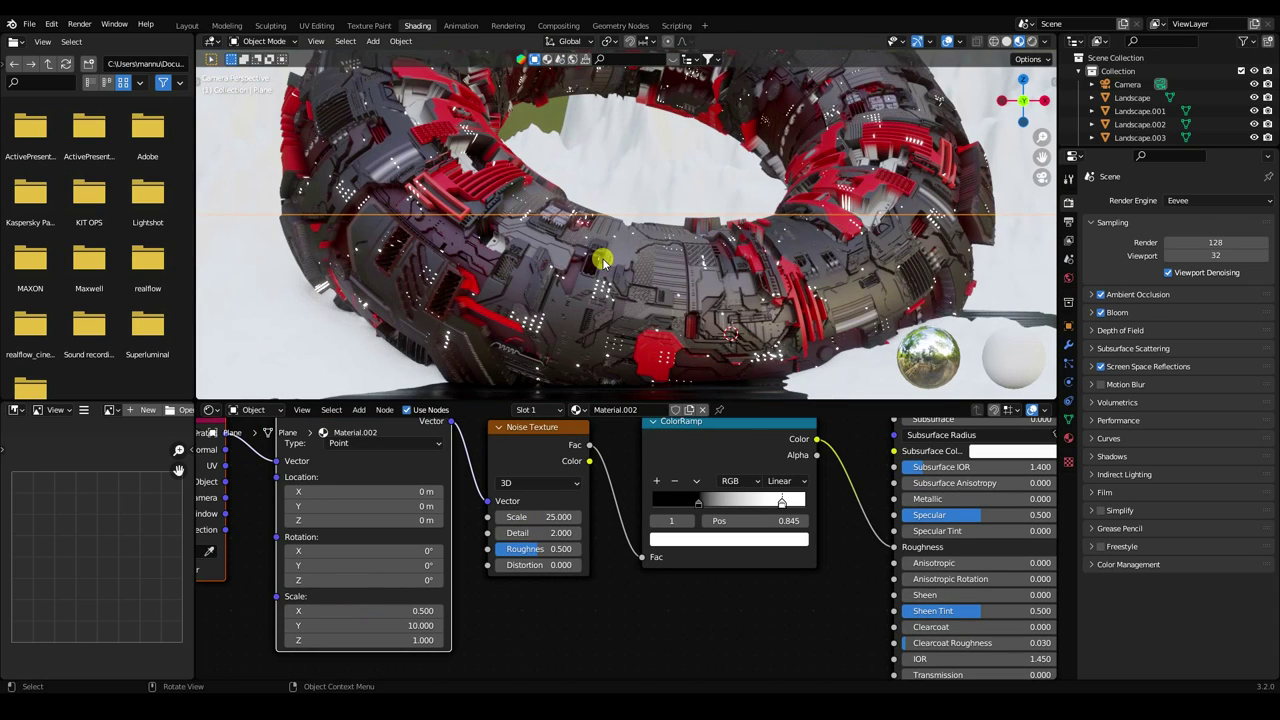
key("KP_0")
scroll(609, 292, "down", 2)
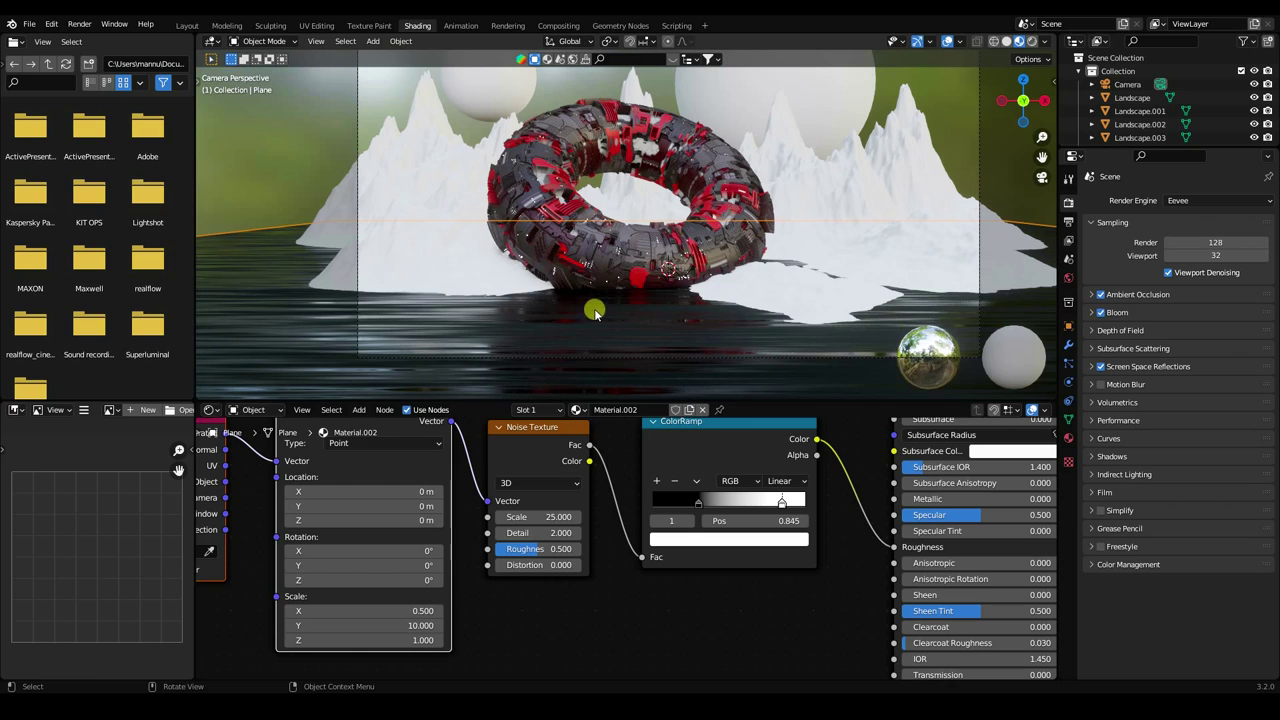
scroll(531, 334, "up", 1)
scroll(531, 300, "up", 1)
scroll(531, 300, "up", 1)
left_click_drag(466, 403, 443, 582)
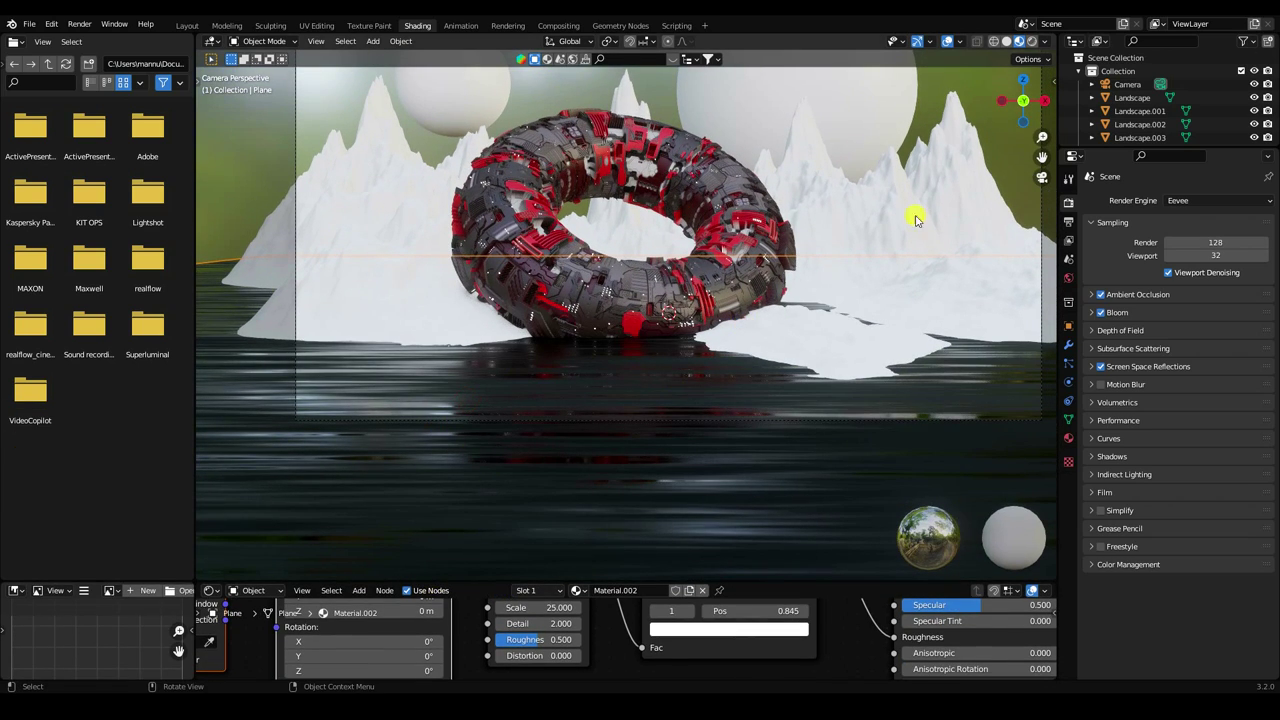
Switch to Rendered shading, frame the torus larger, and select it.
left_click(1031, 41)
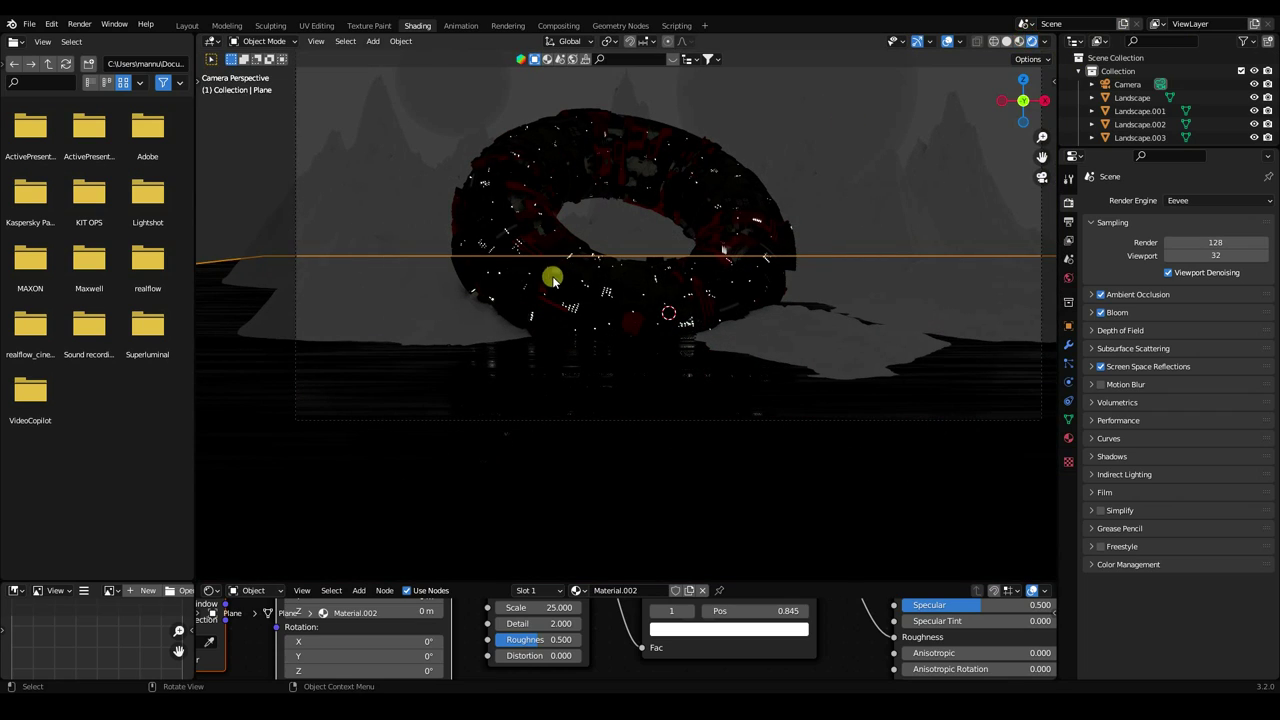
scroll(598, 334, "up", 1)
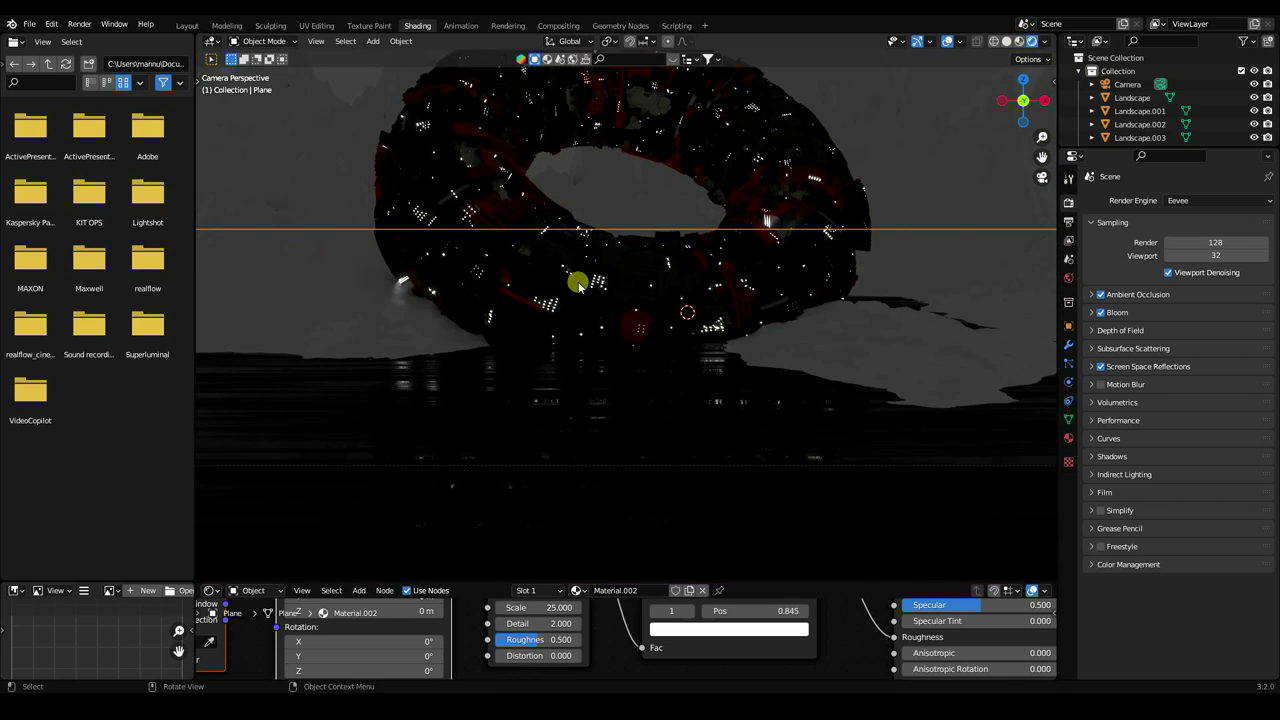
middle_click_drag(580, 283, 597, 397)
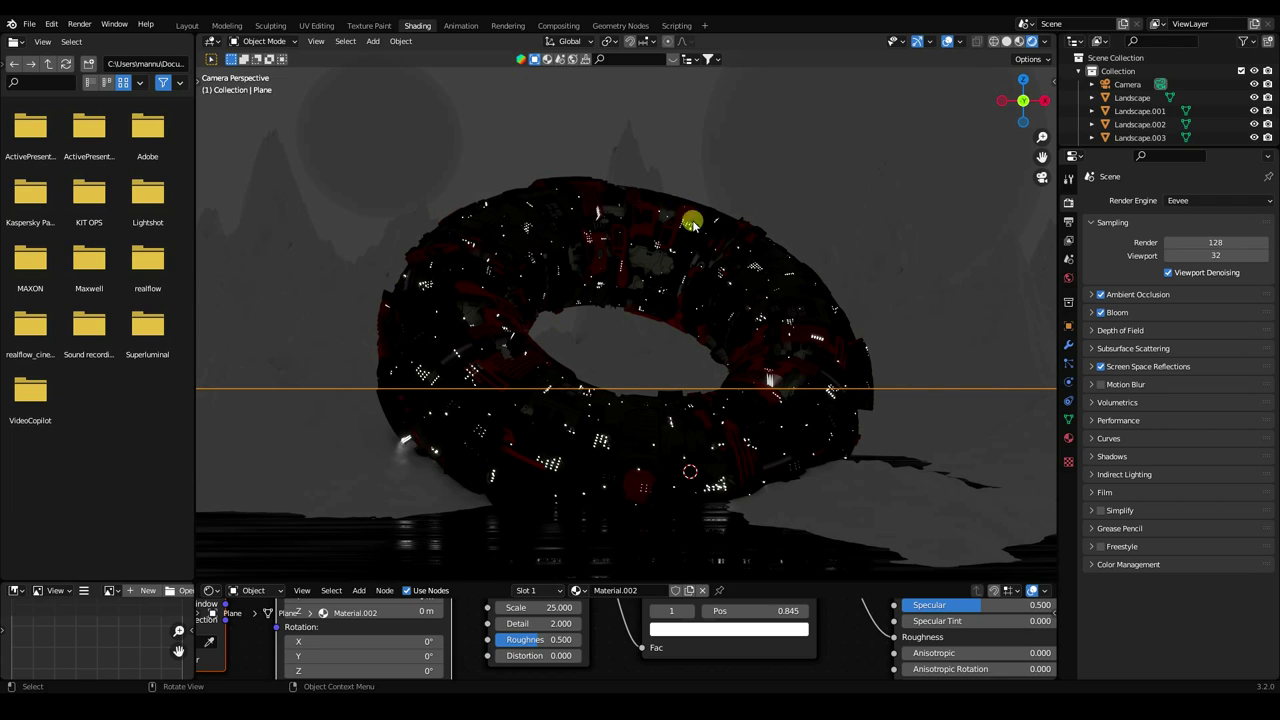
left_click(506, 390)
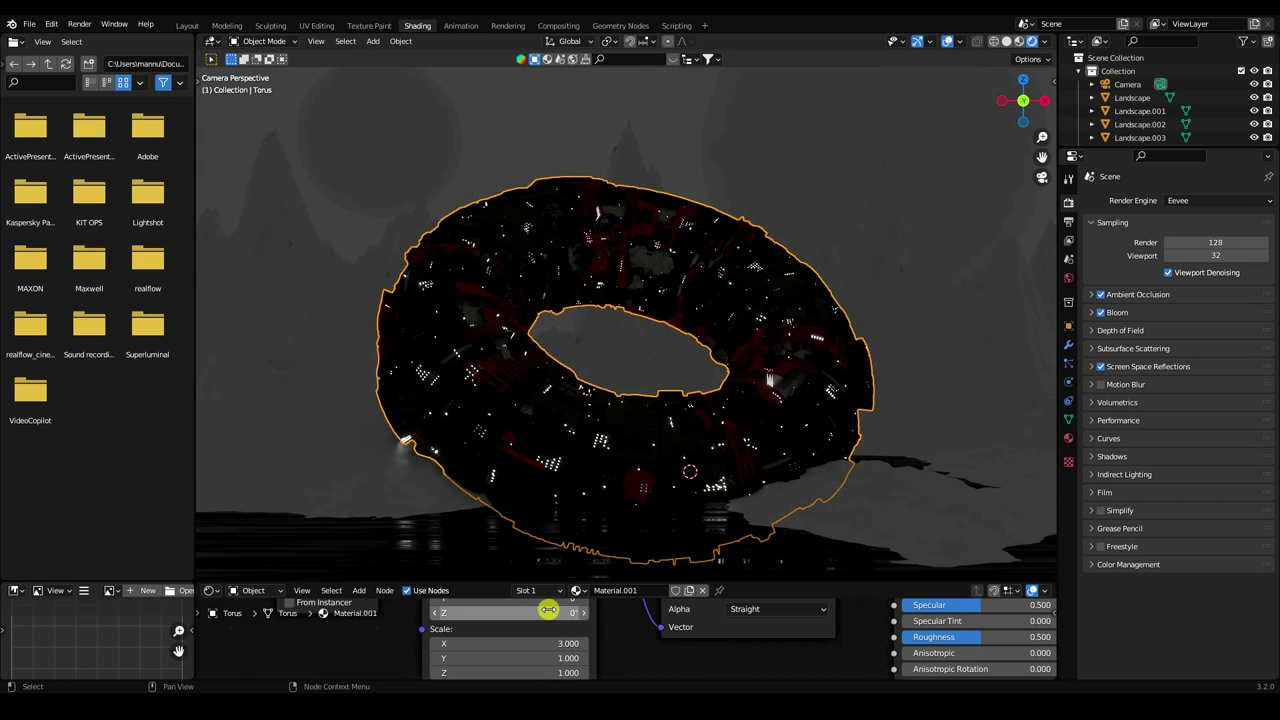
Set the torus's Principled BSDF to Metallic 1 and Roughness 0.314.
left_click_drag(498, 584, 531, 305)
middle_click_drag(785, 556, 400, 586)
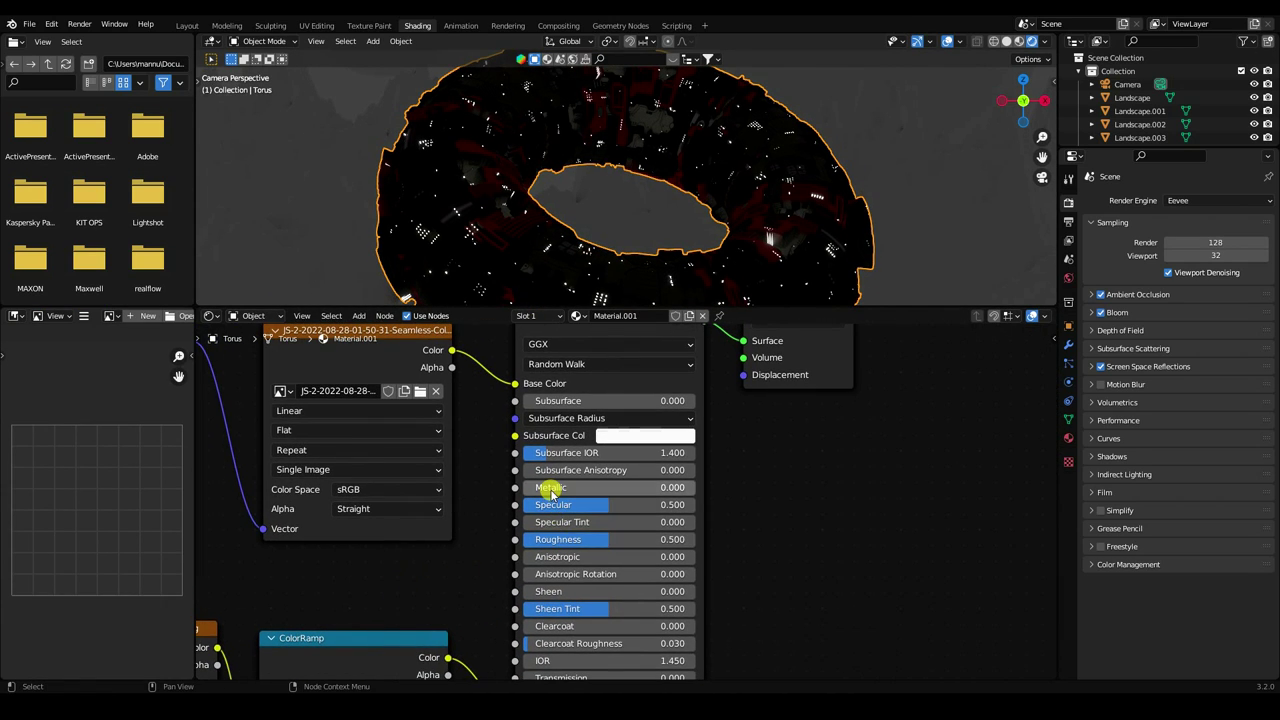
left_click(551, 489)
type("1.000")
key("Return")
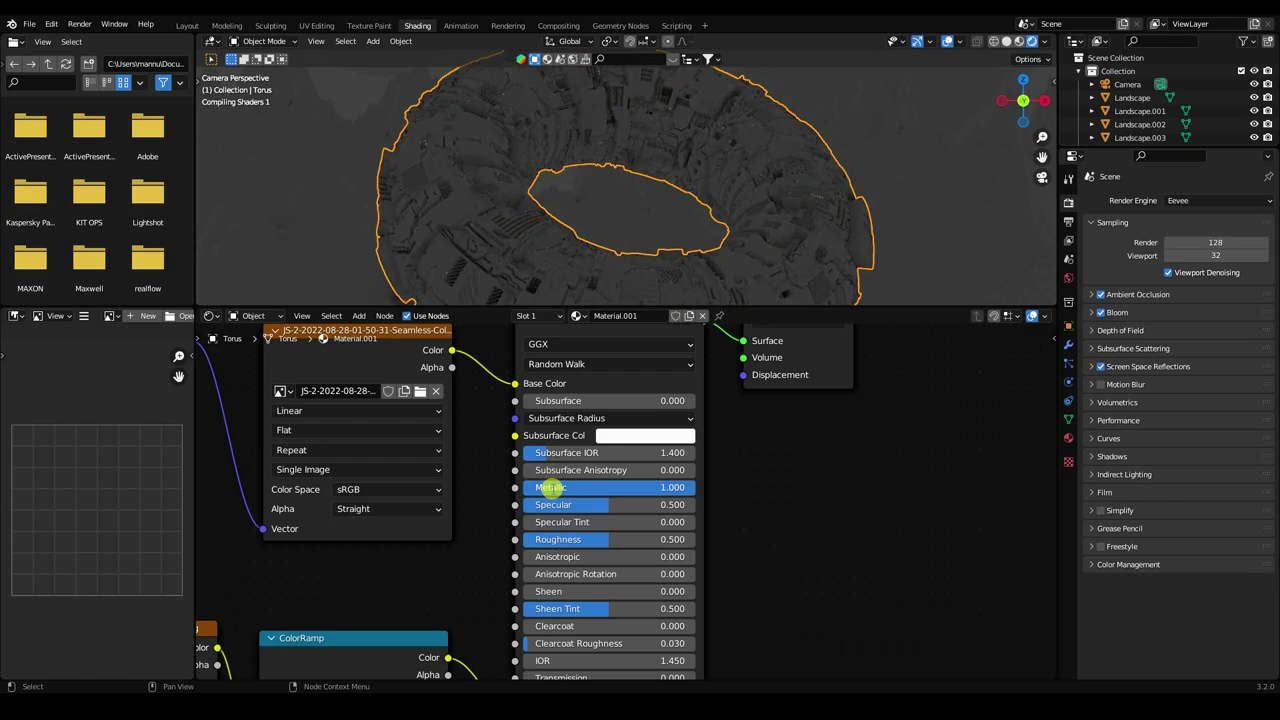
left_click(556, 540)
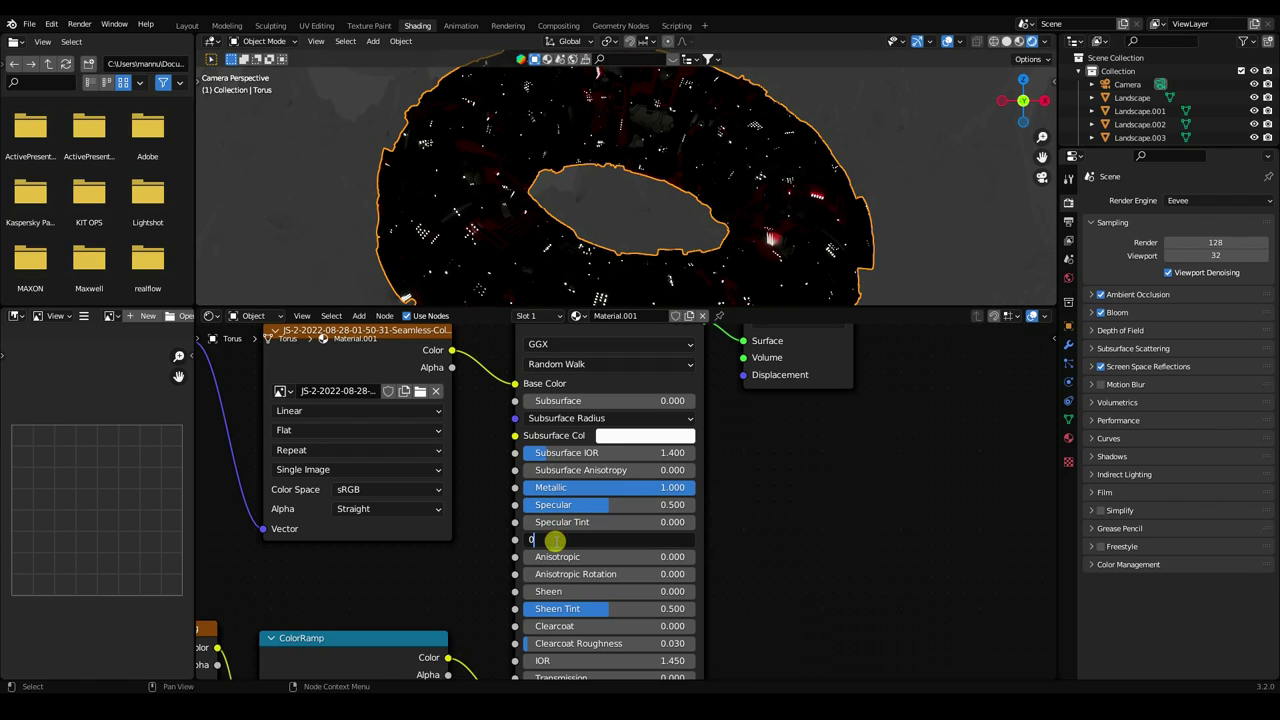
type(".314")
key("Return")
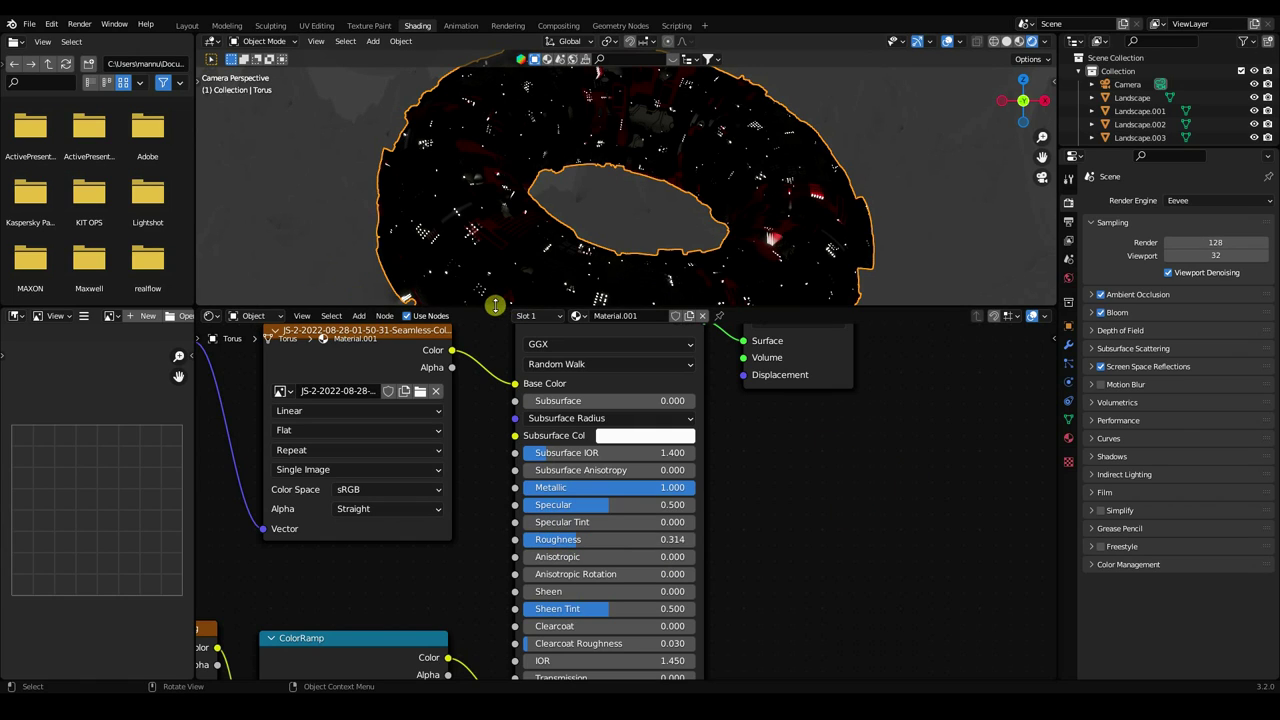
left_click_drag(478, 310, 457, 550)
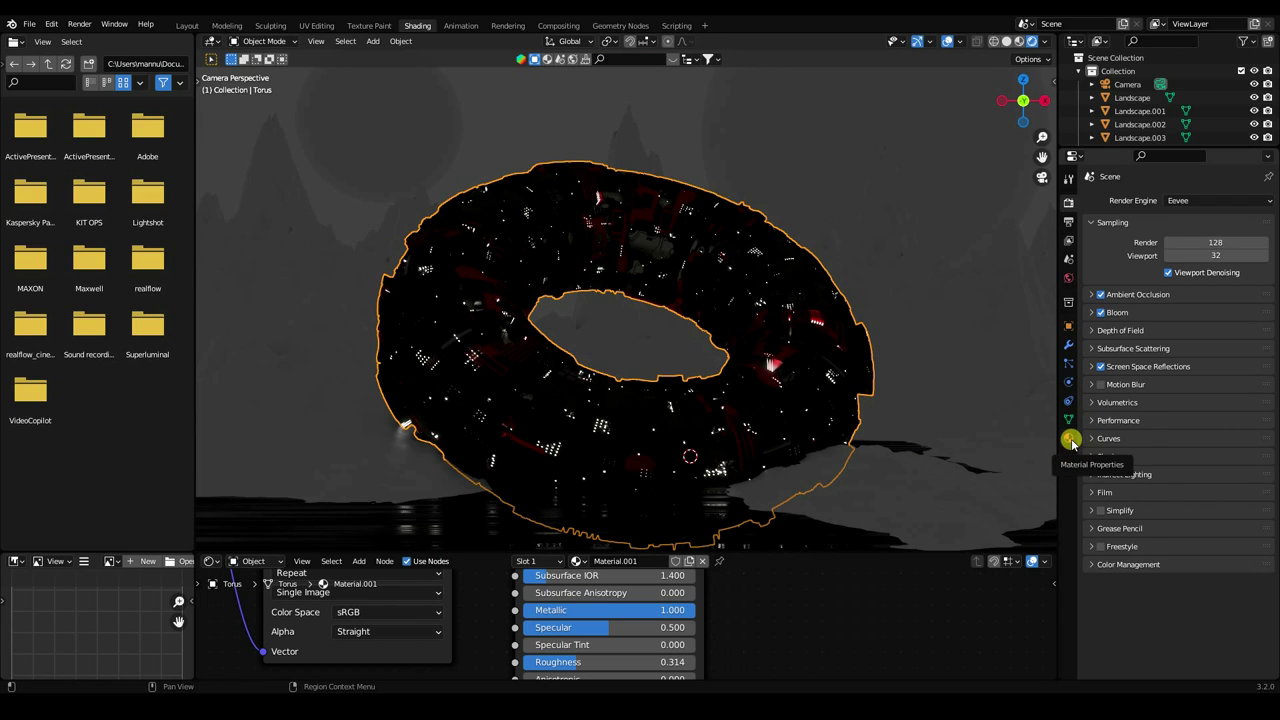
Set the World background colour to black.
left_click(1070, 440)
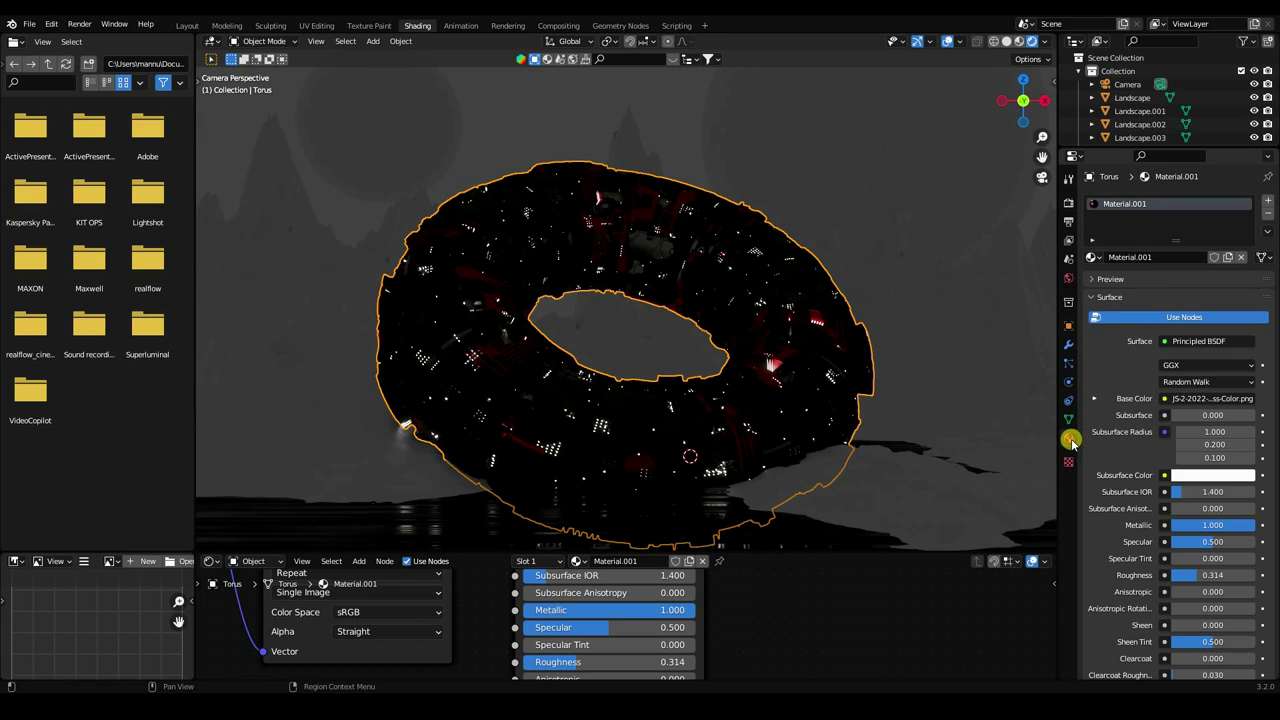
left_click(1068, 278)
left_click(1200, 291)
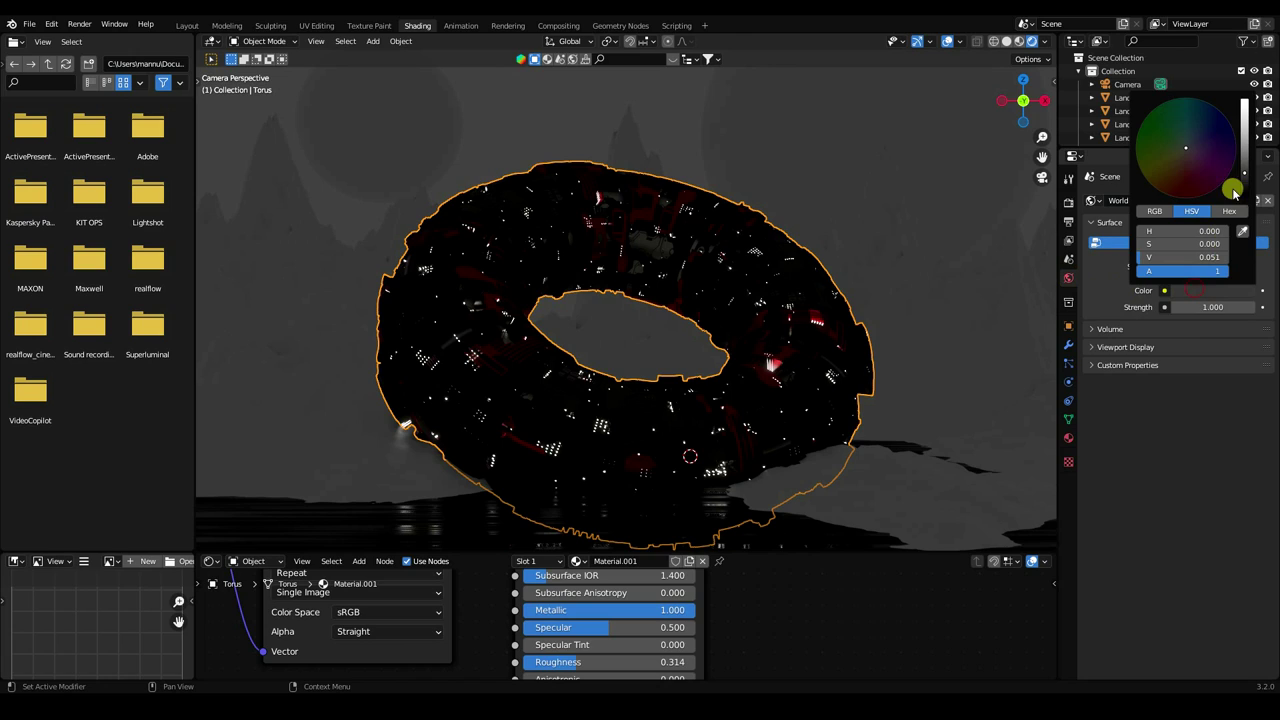
left_click_drag(1243, 178, 1244, 195)
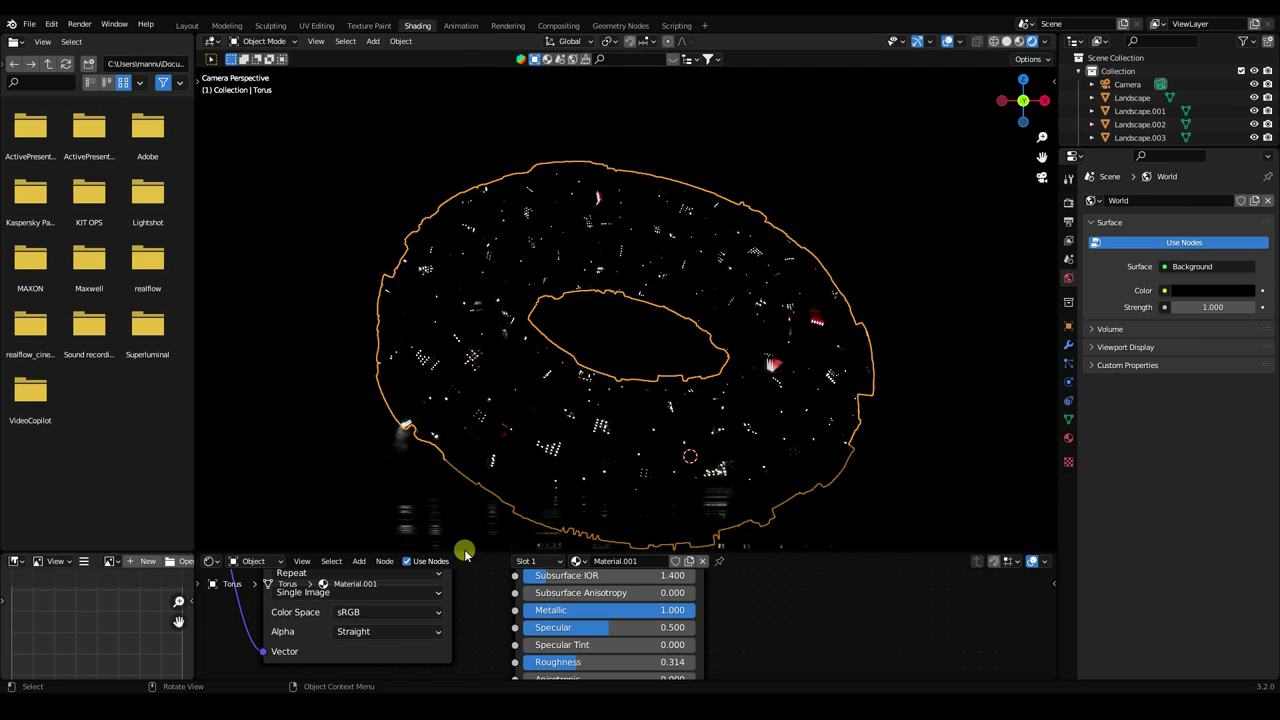
Widen the 3D viewport by shrinking the node editor and file browser.
left_click_drag(469, 551, 475, 599)
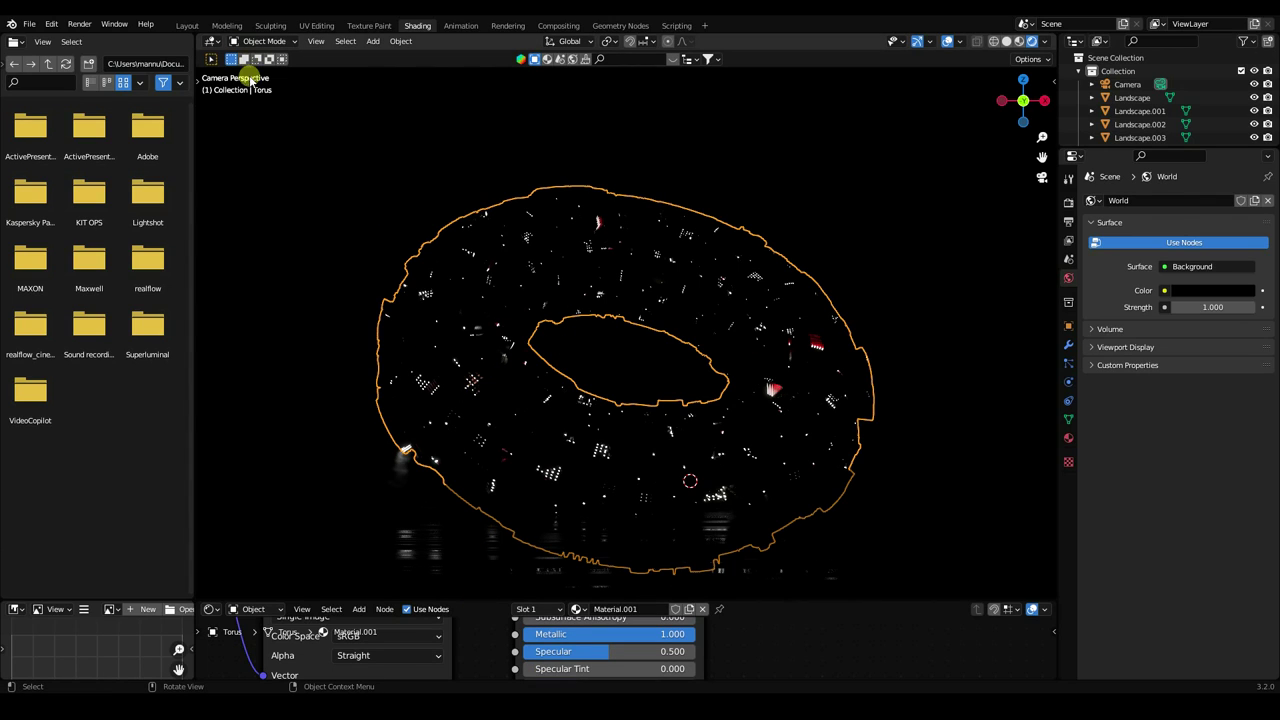
left_click_drag(193, 122, 30, 128)
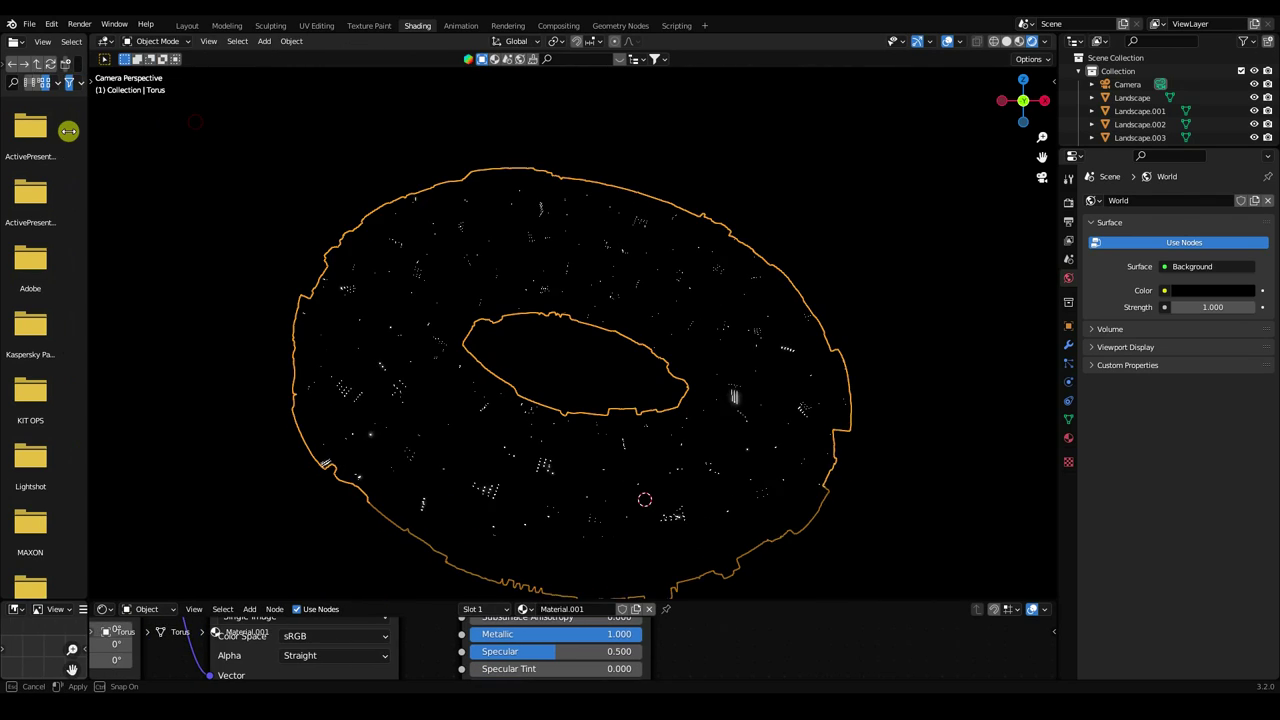
left_click(208, 41)
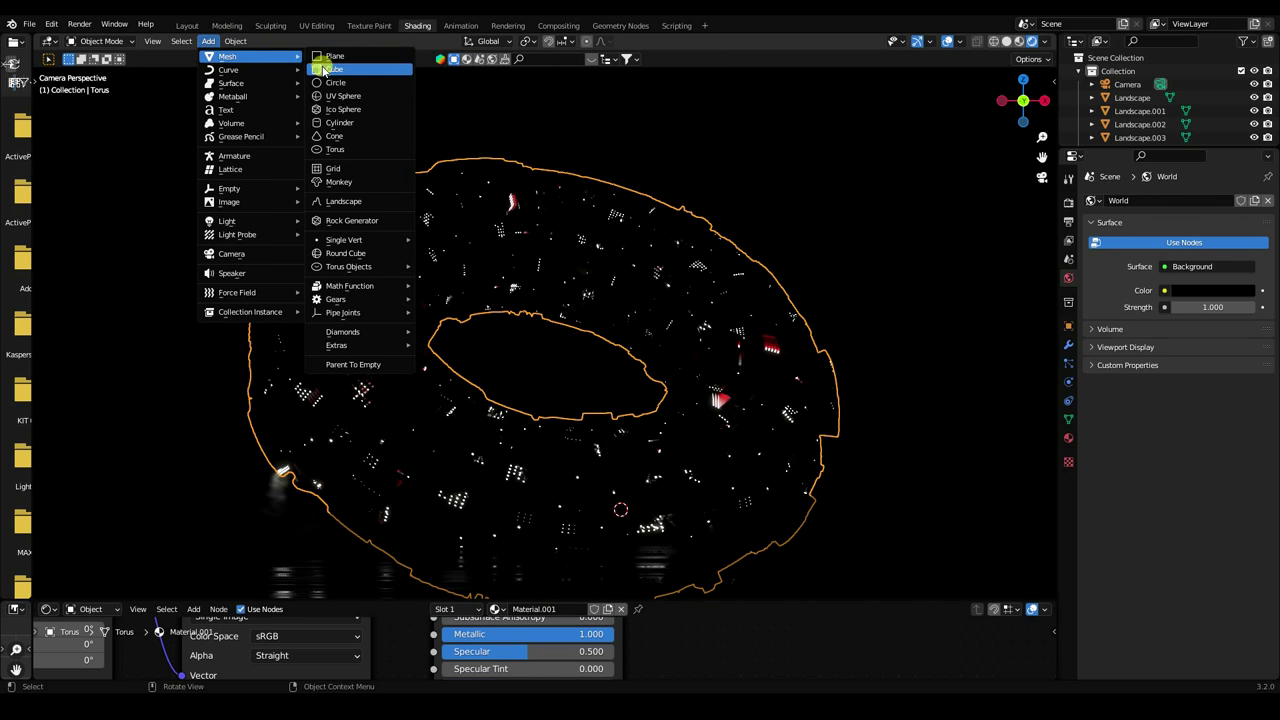
Add a point light, then switch to the Layout workspace with Rendered shading.
mouse_move(240, 221)
left_click(322, 220)
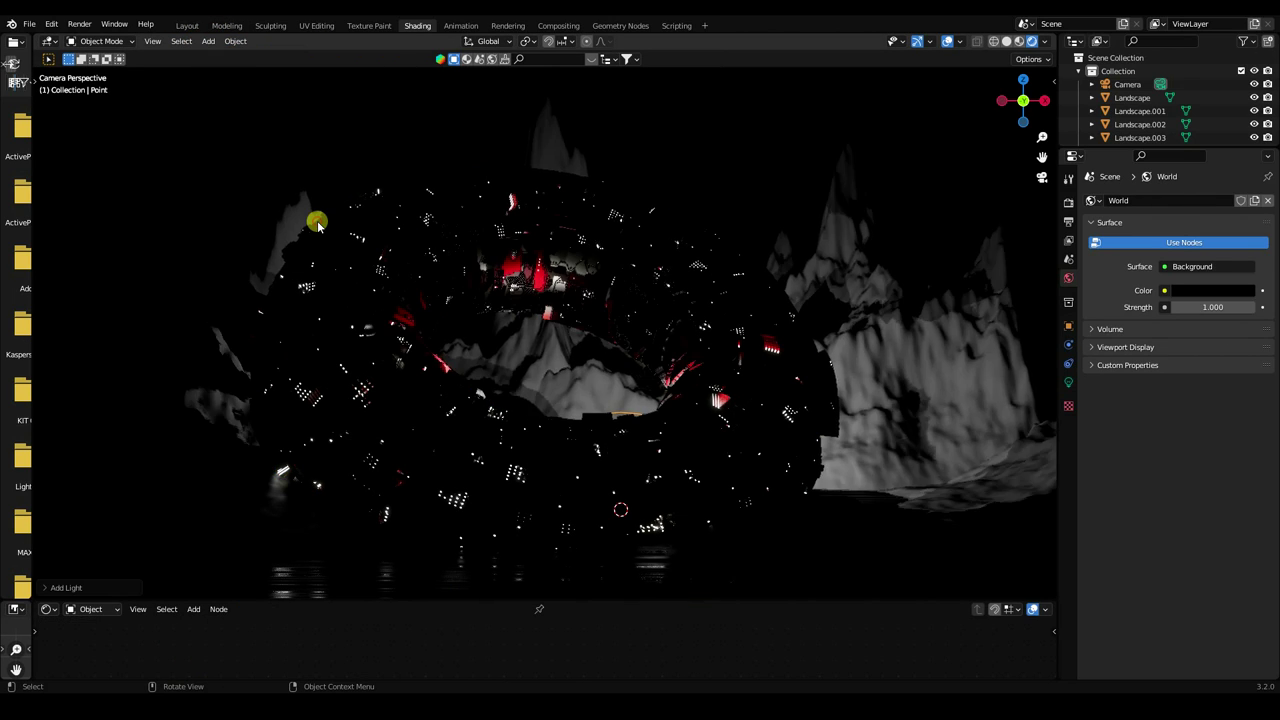
mouse_move(593, 399)
middle_mouse_down()
mouse_move(609, 451)
mouse_move(689, 463)
mouse_move(517, 394)
middle_mouse_up()
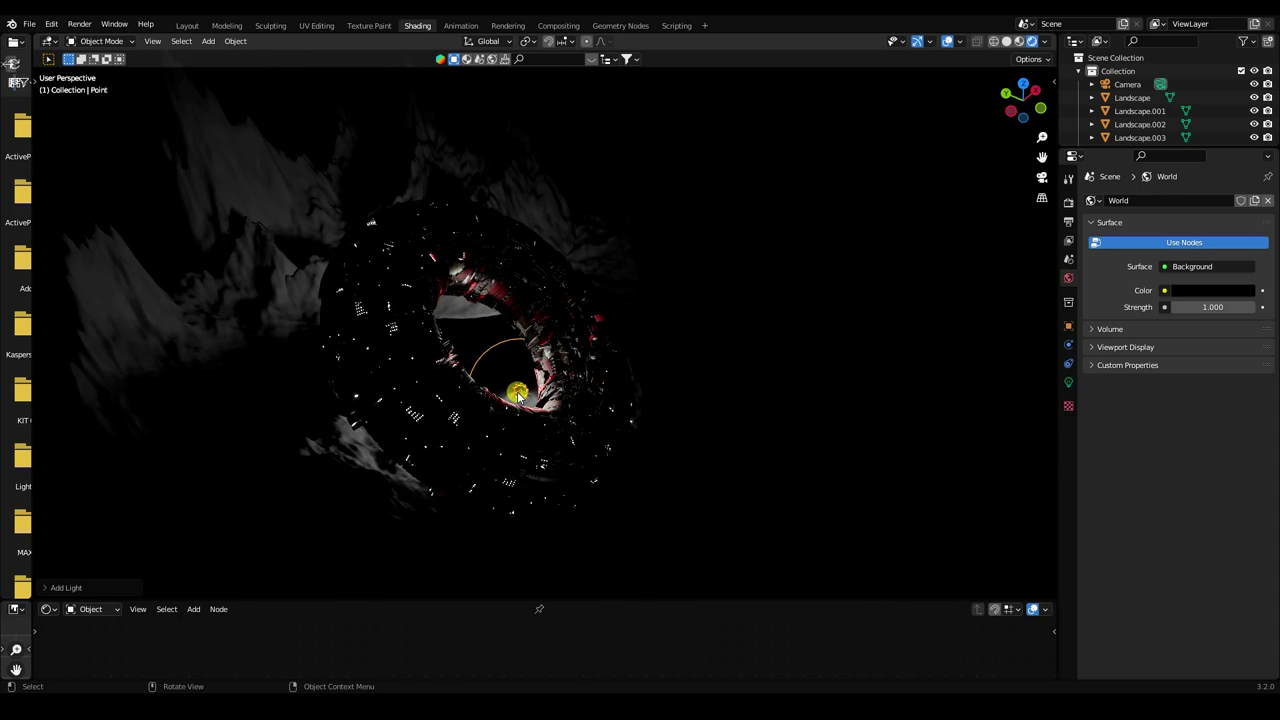
left_click(517, 394)
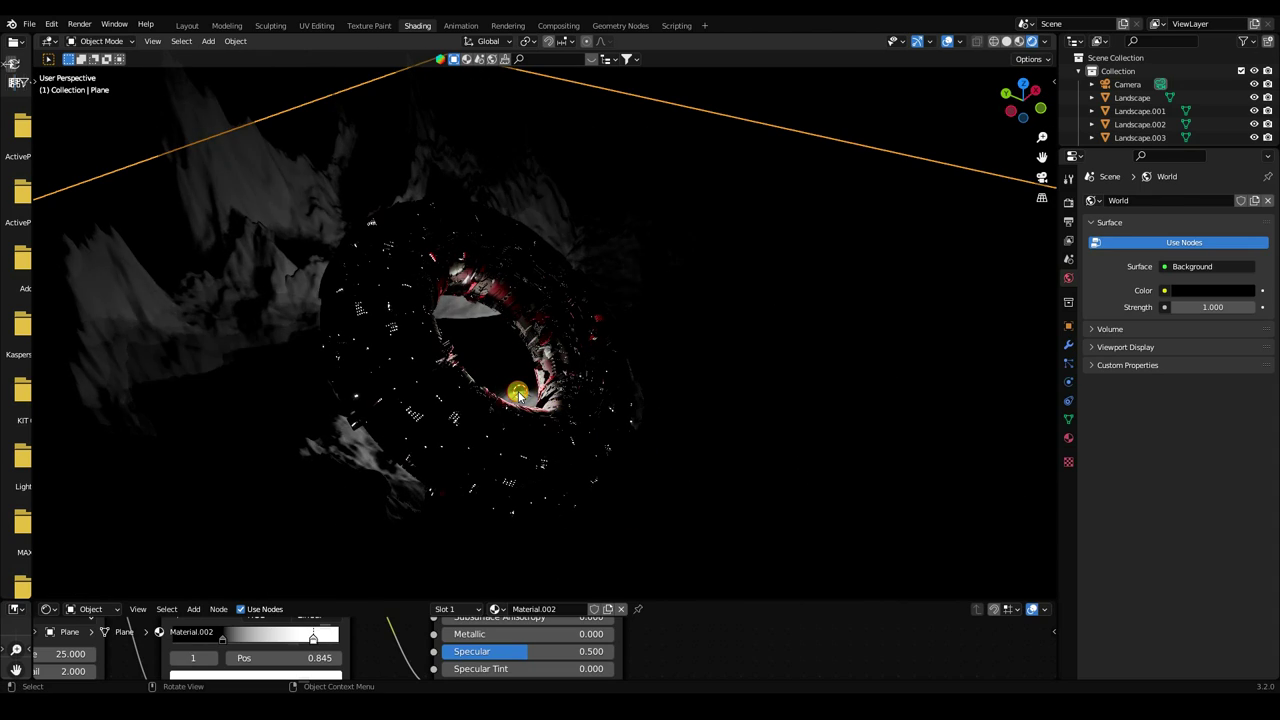
left_click(187, 26)
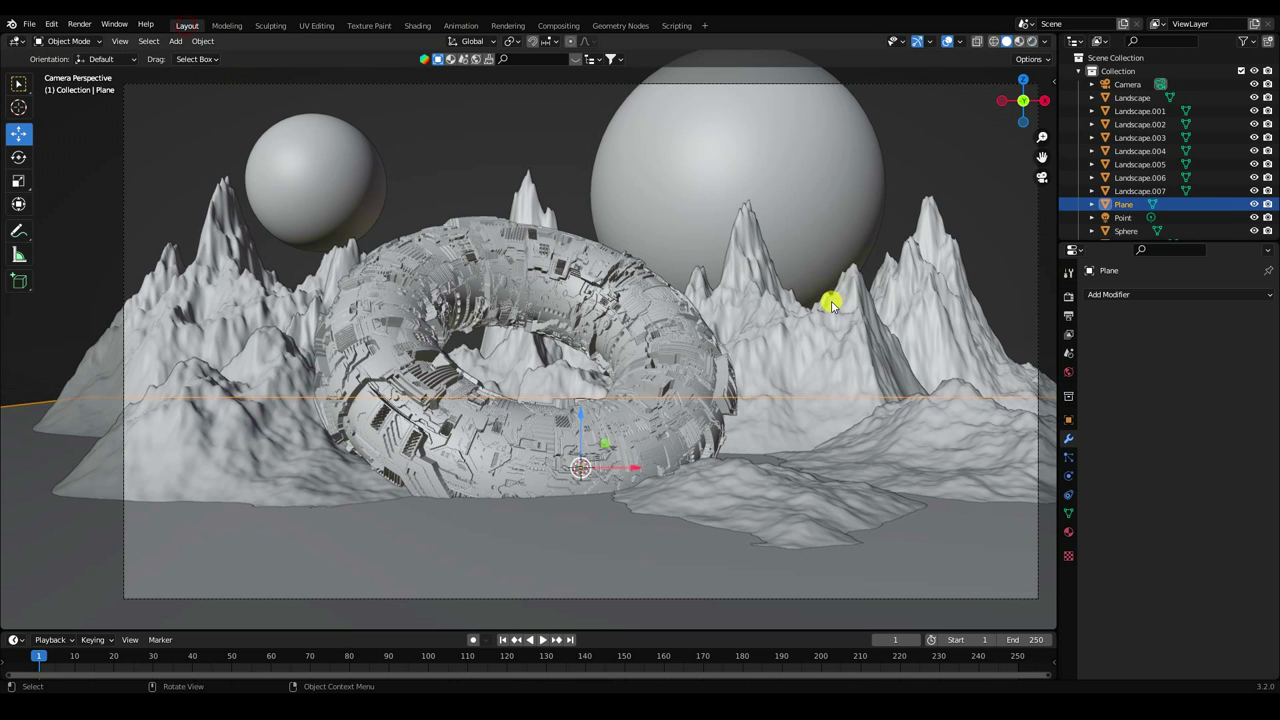
left_click(1020, 42)
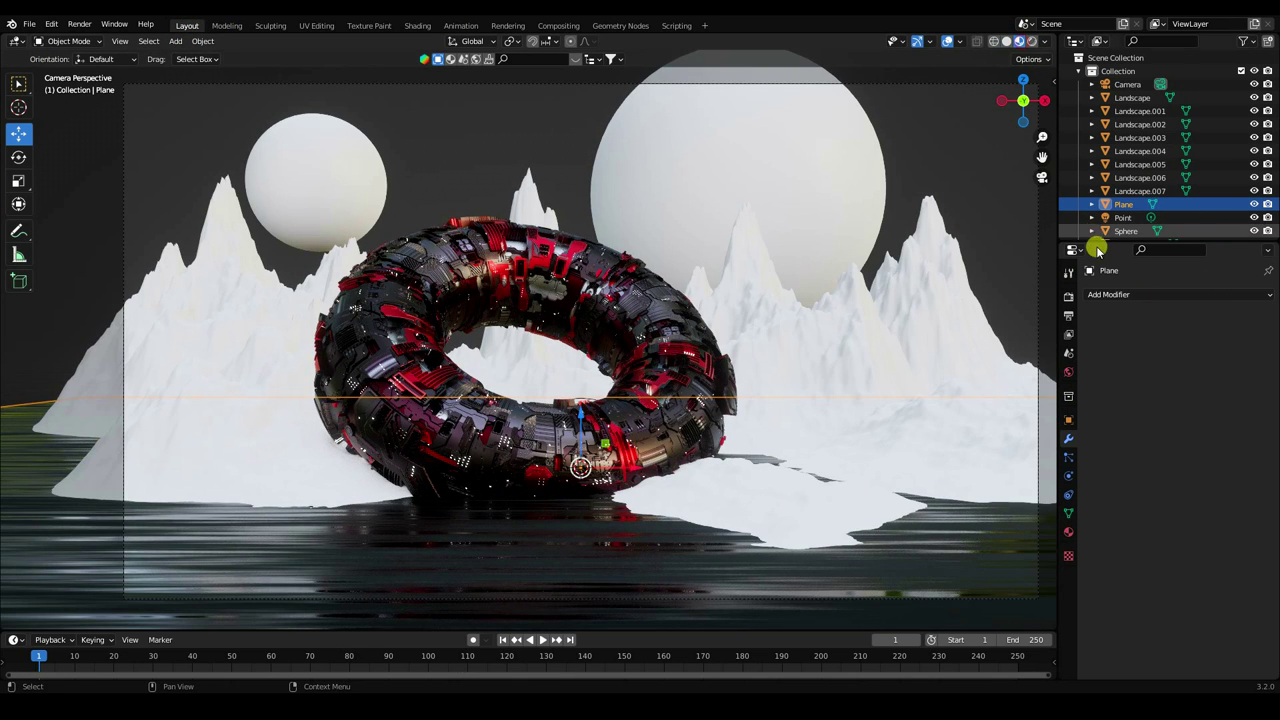
left_click_drag(1090, 243, 1086, 347)
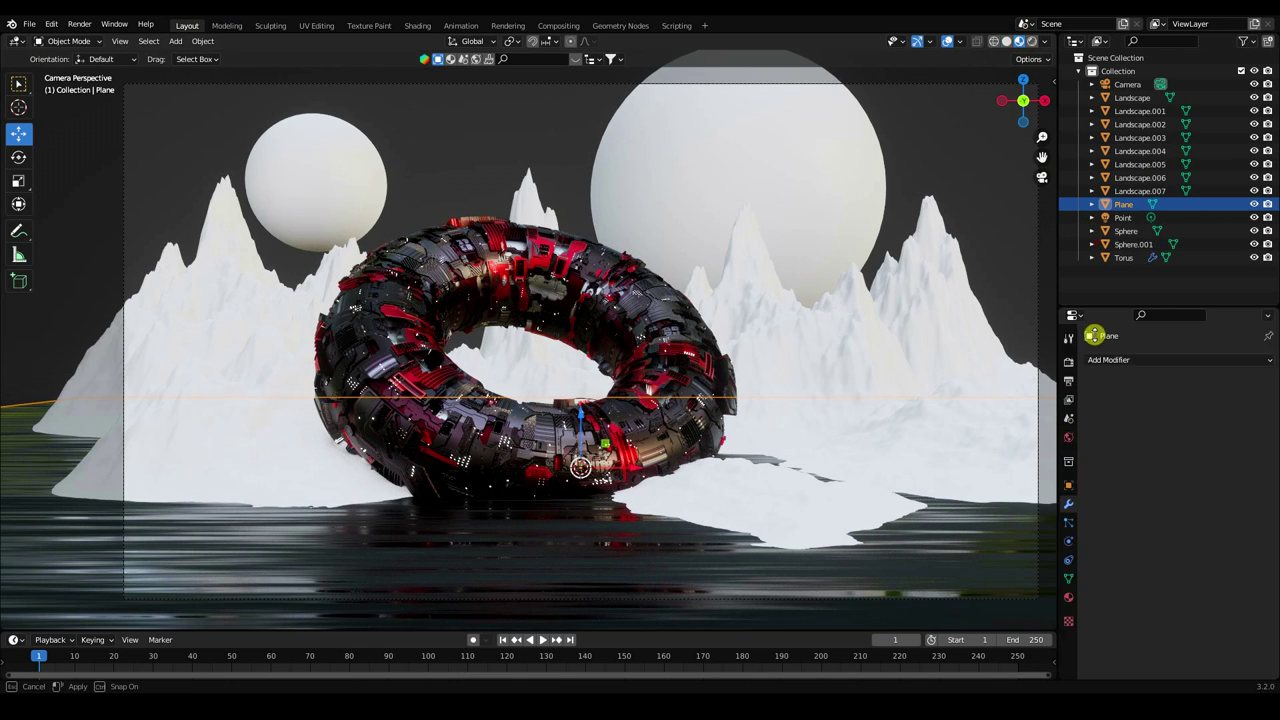
Move the point light into the torus ring, to about X -0.199 m, Z 0.328 m.
left_click(1123, 217)
key("g")
key("z")
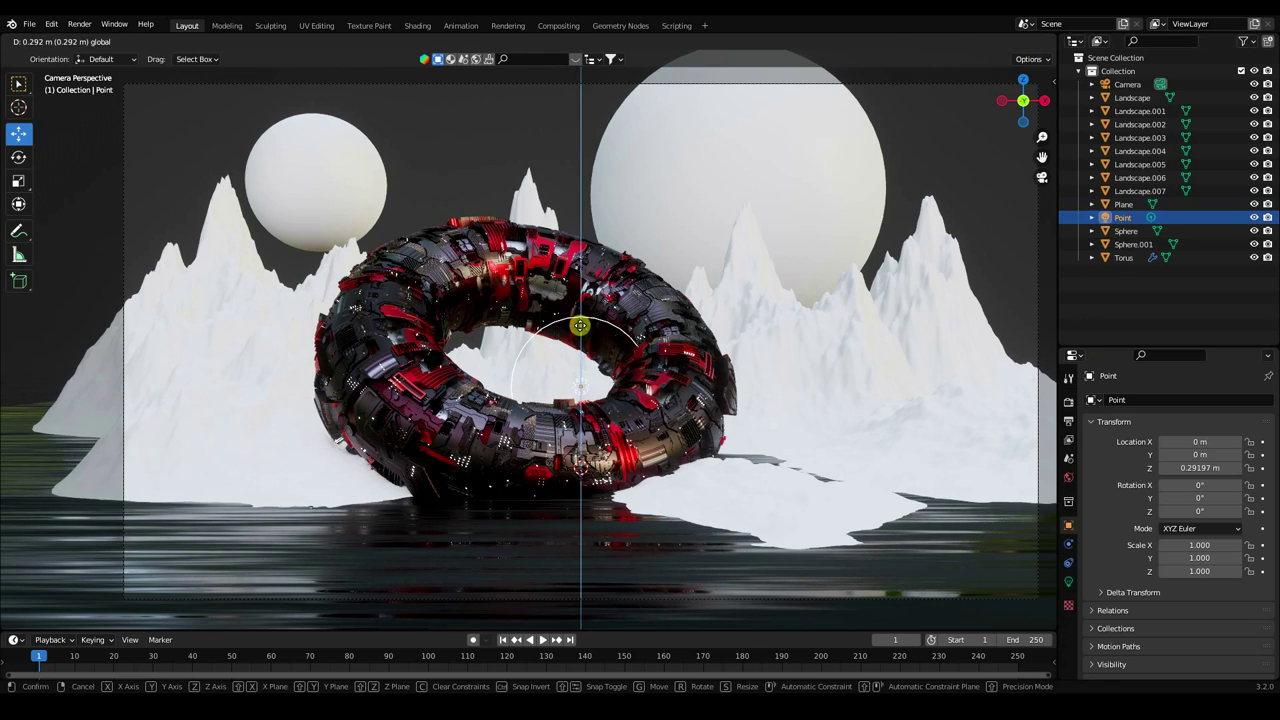
left_click(582, 383)
key("g")
key("x")
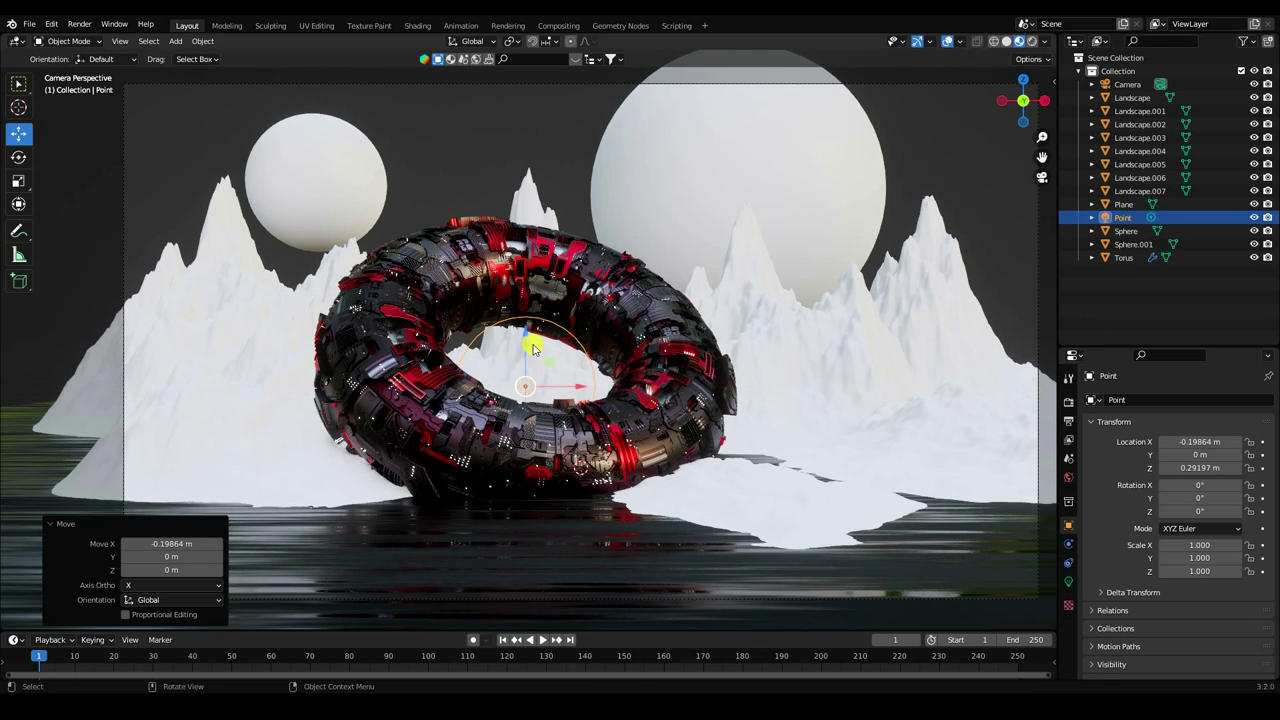
key("z")
left_click(524, 355)
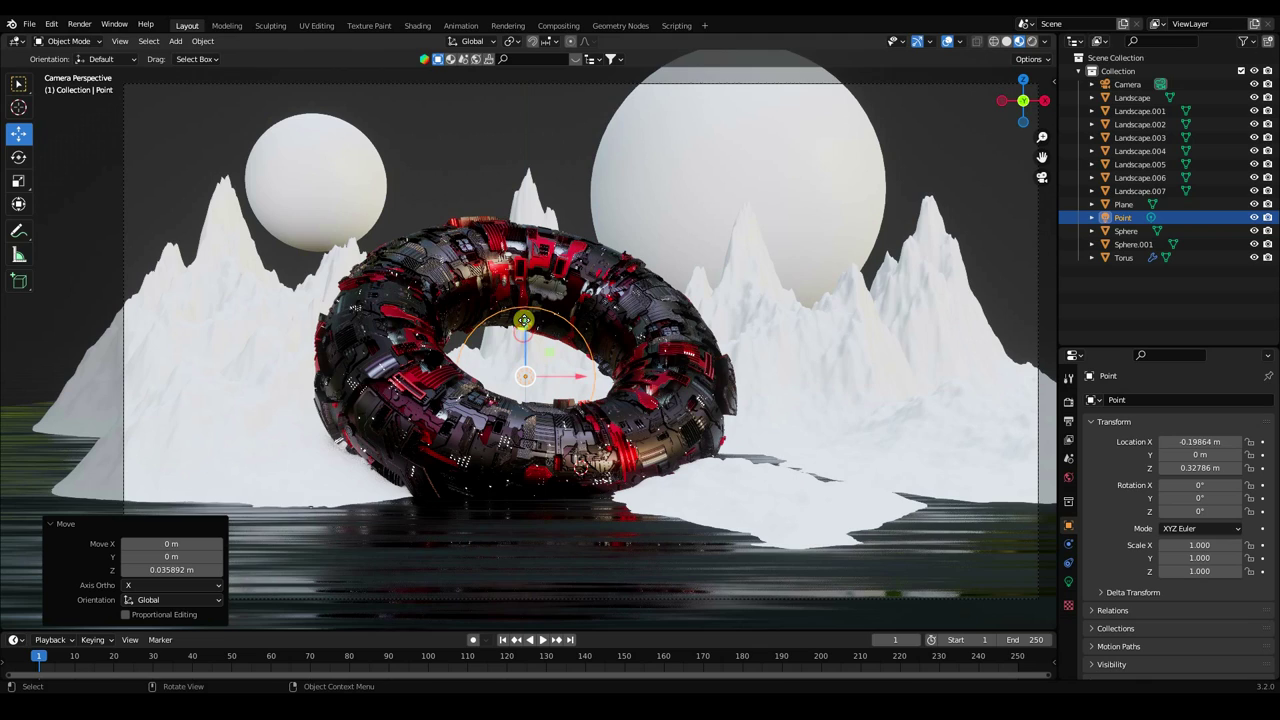
left_click(1034, 44)
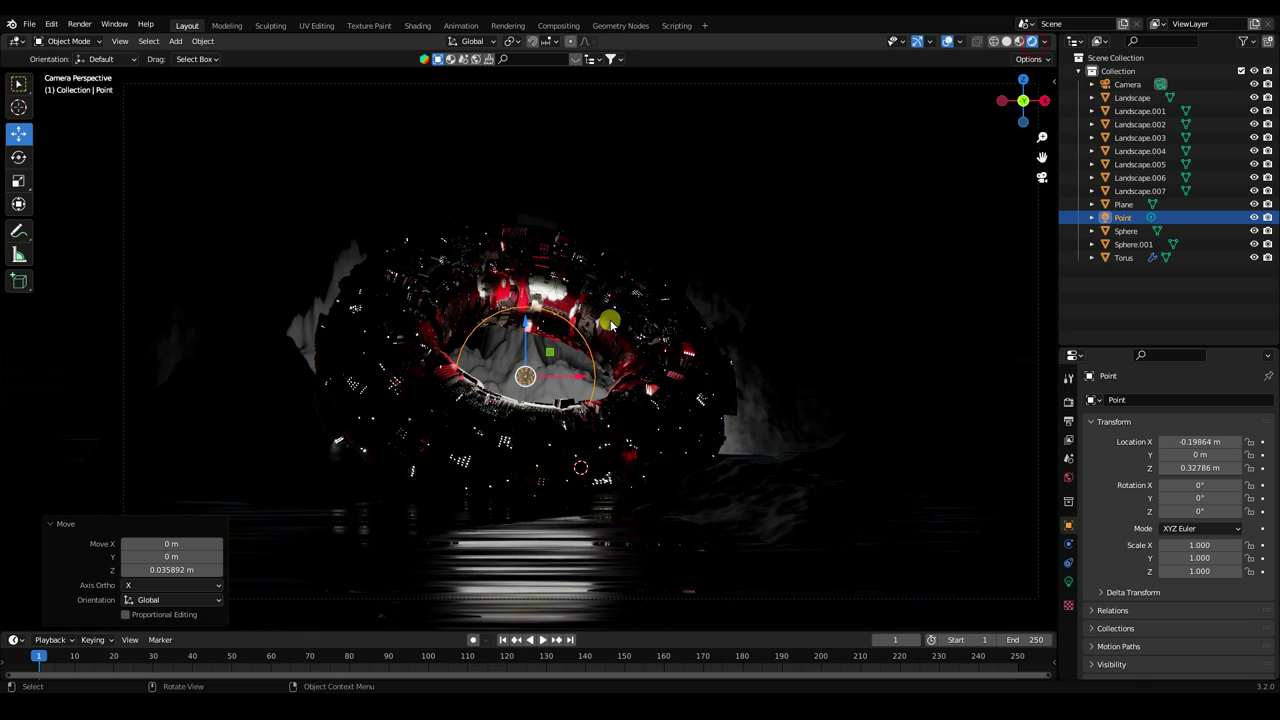
Make the point light orange (hue 0.024, saturation 1) at 100 W and lift it slightly.
left_click(1068, 584)
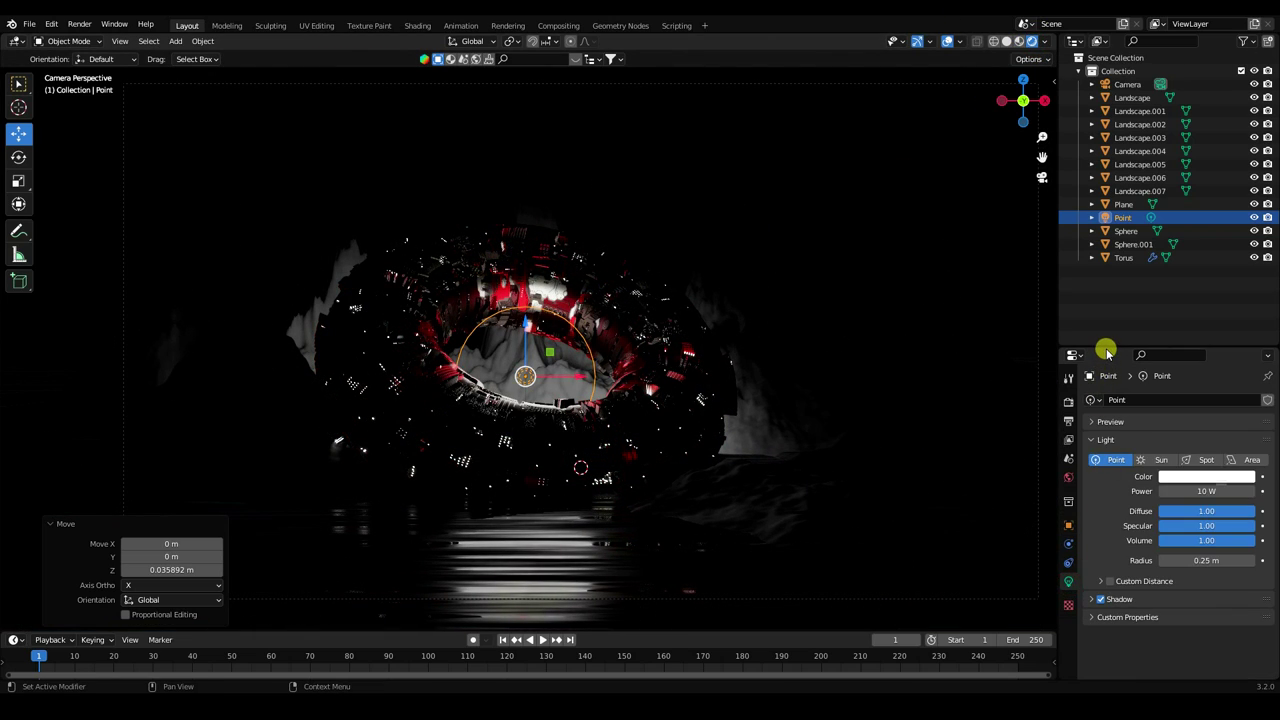
left_click_drag(1105, 348, 1097, 220)
left_click(1180, 350)
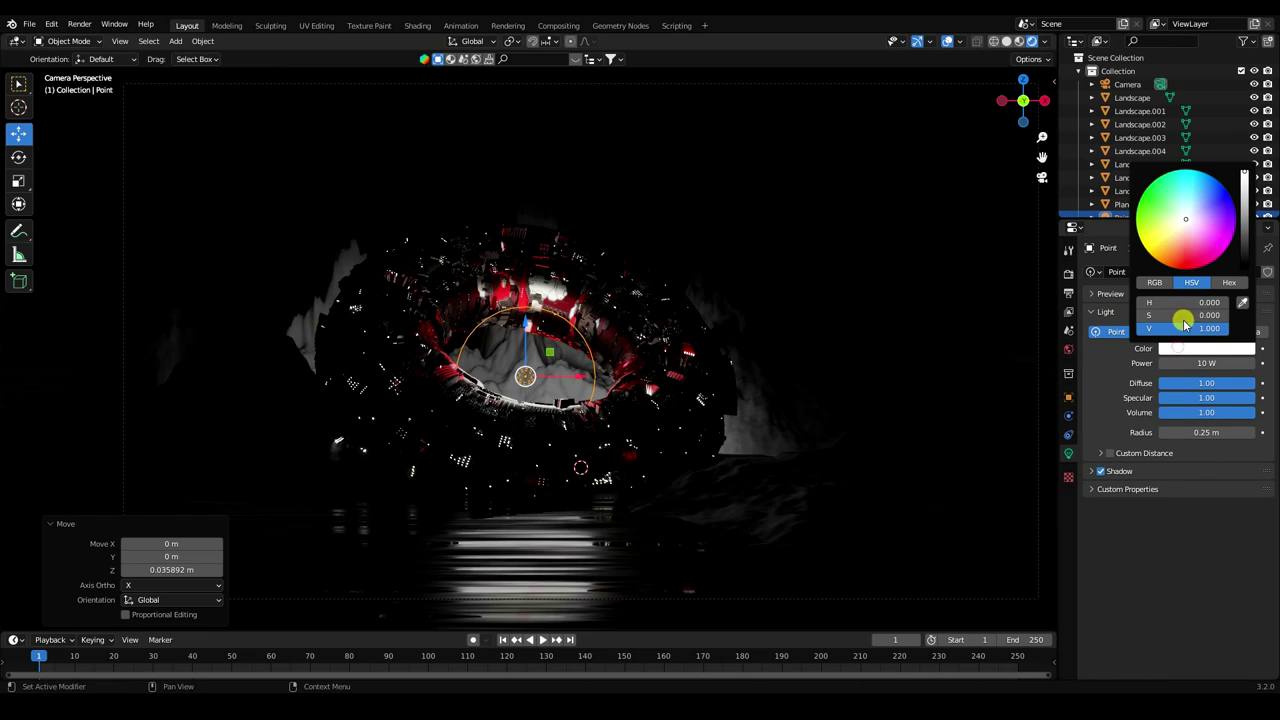
left_click(1178, 303)
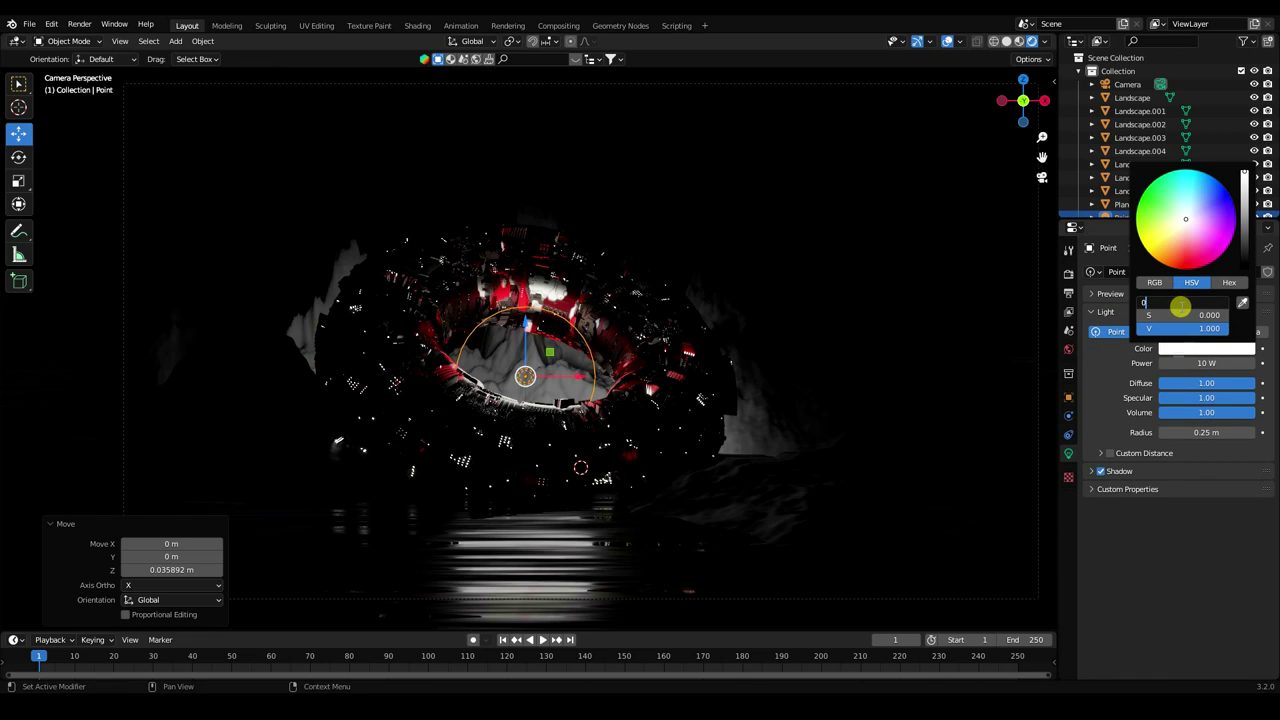
type(".024")
key("Tab")
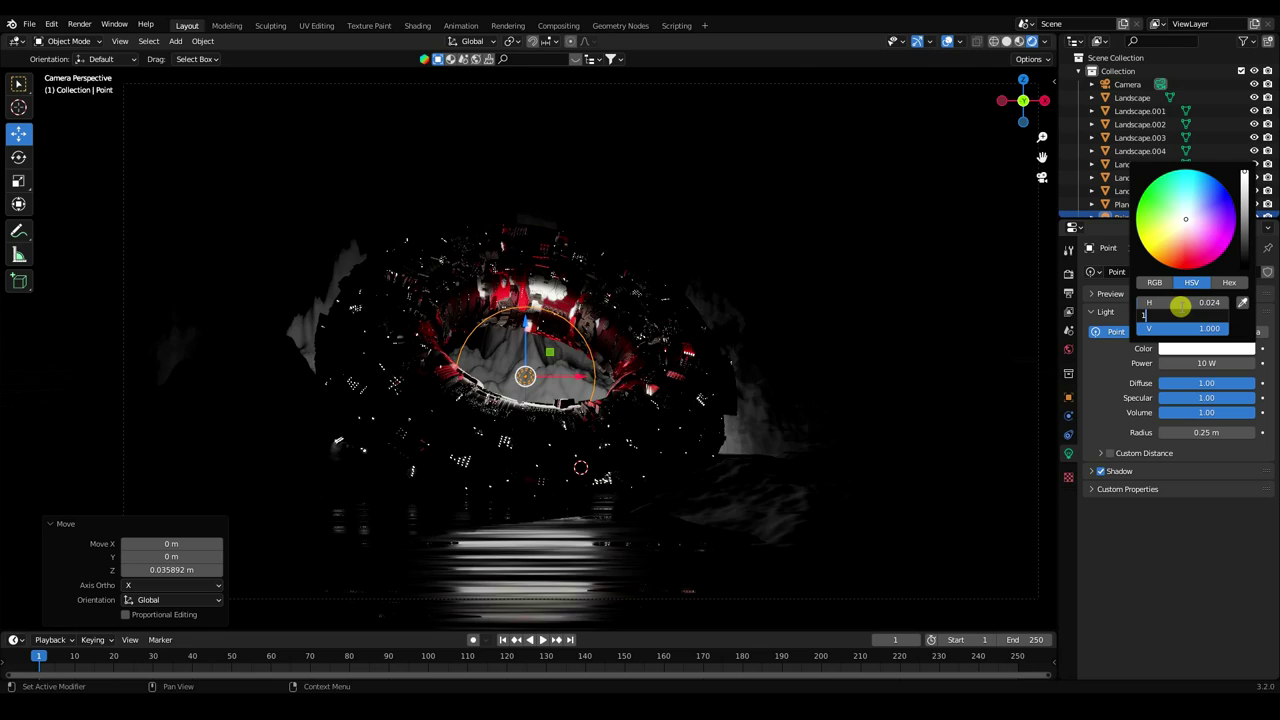
type("1")
key("Return")
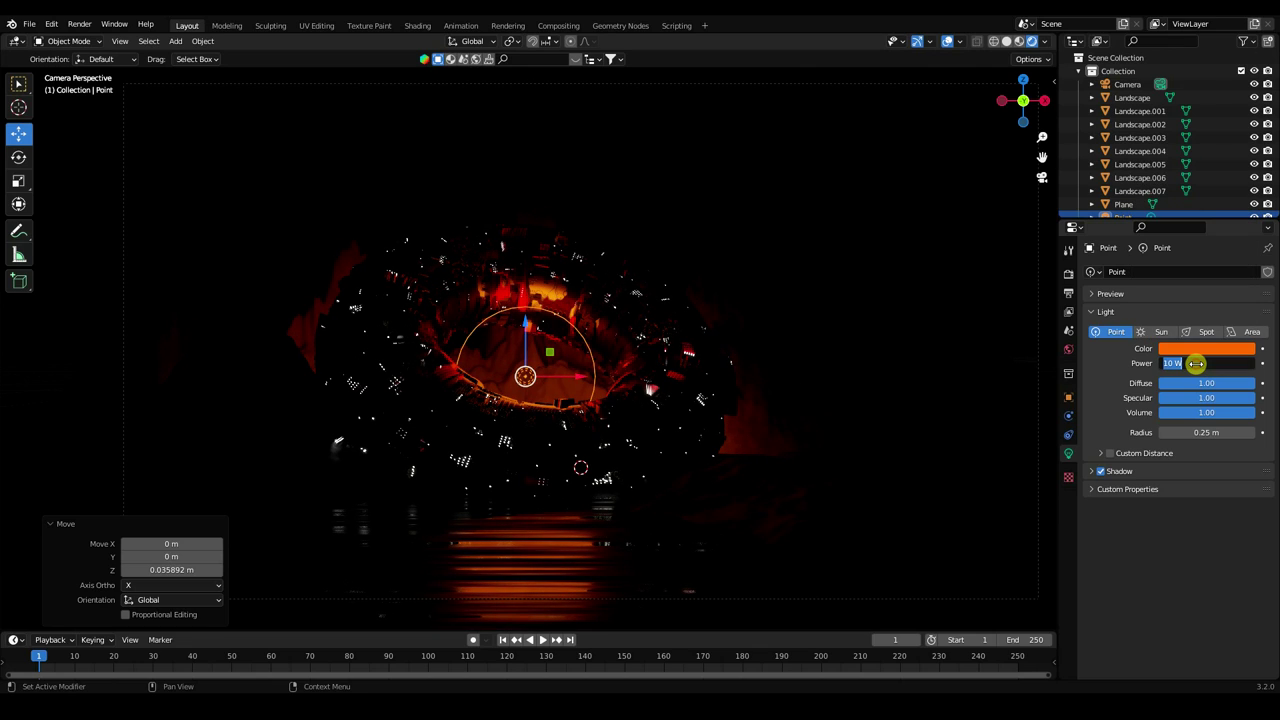
key("Return")
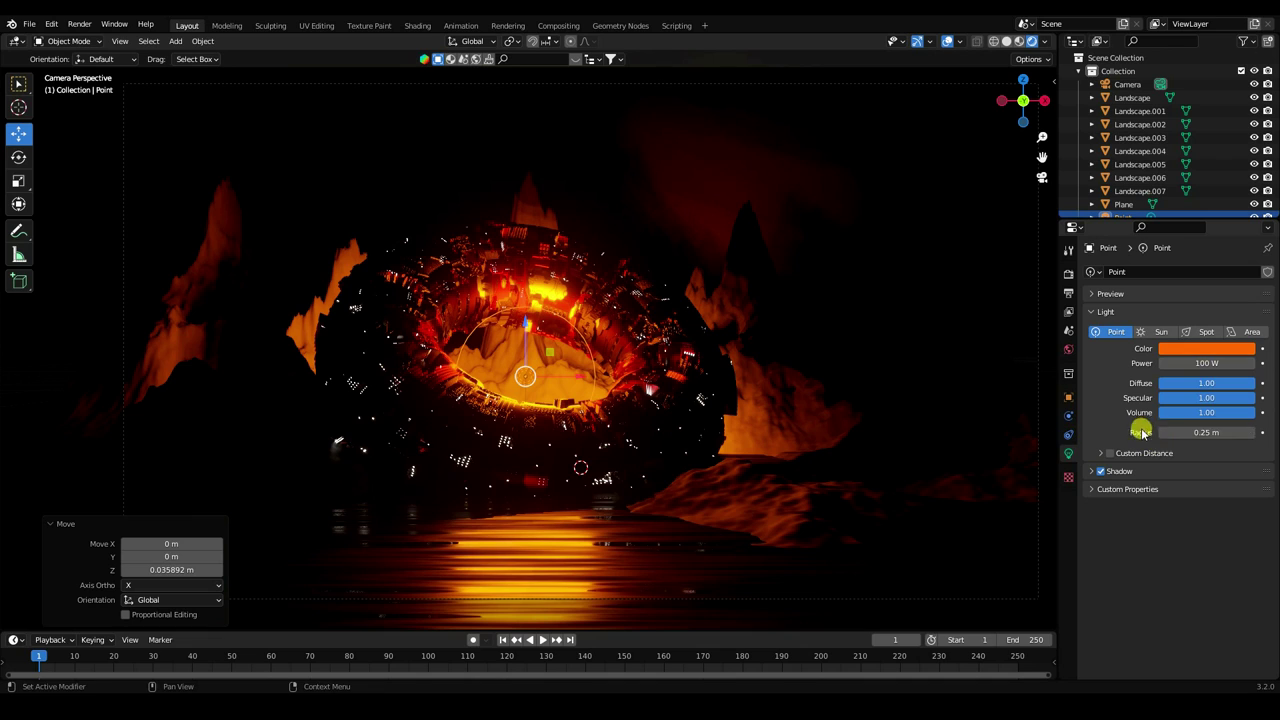
left_click_drag(525, 322, 525, 306)
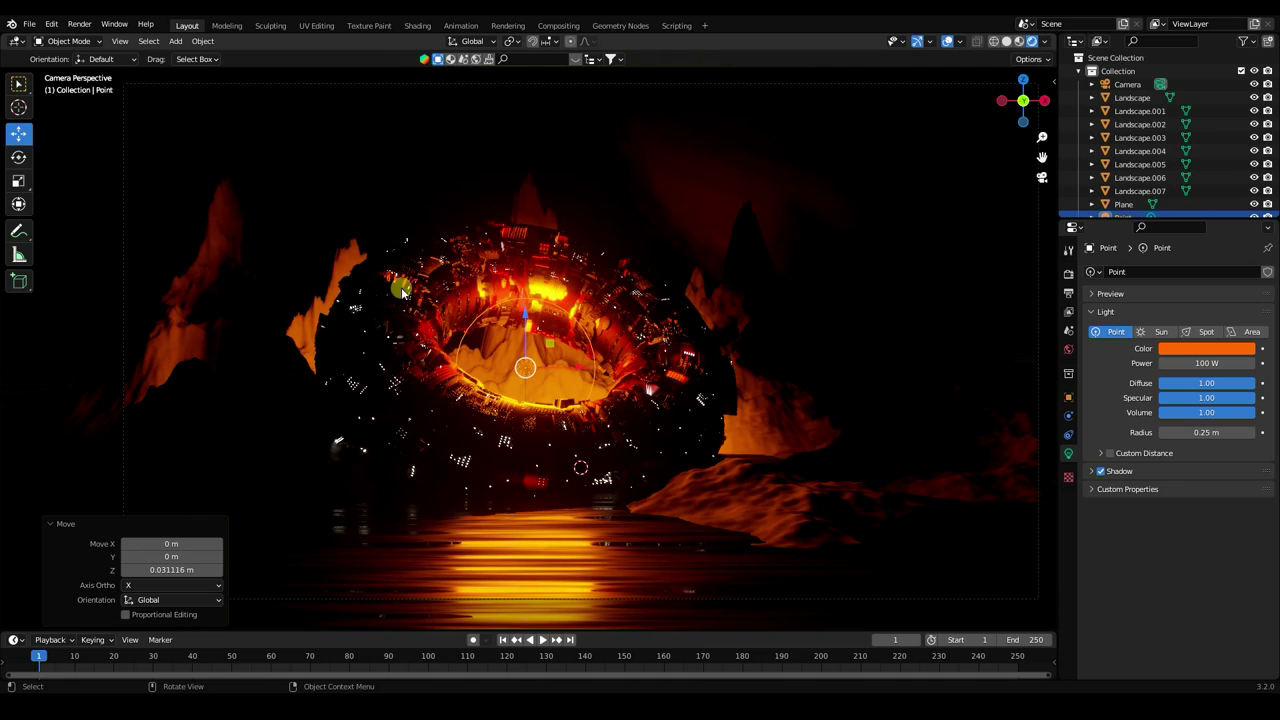
Add an area light and move it up and to the left of the torus.
left_click(178, 42)
mouse_move(215, 221)
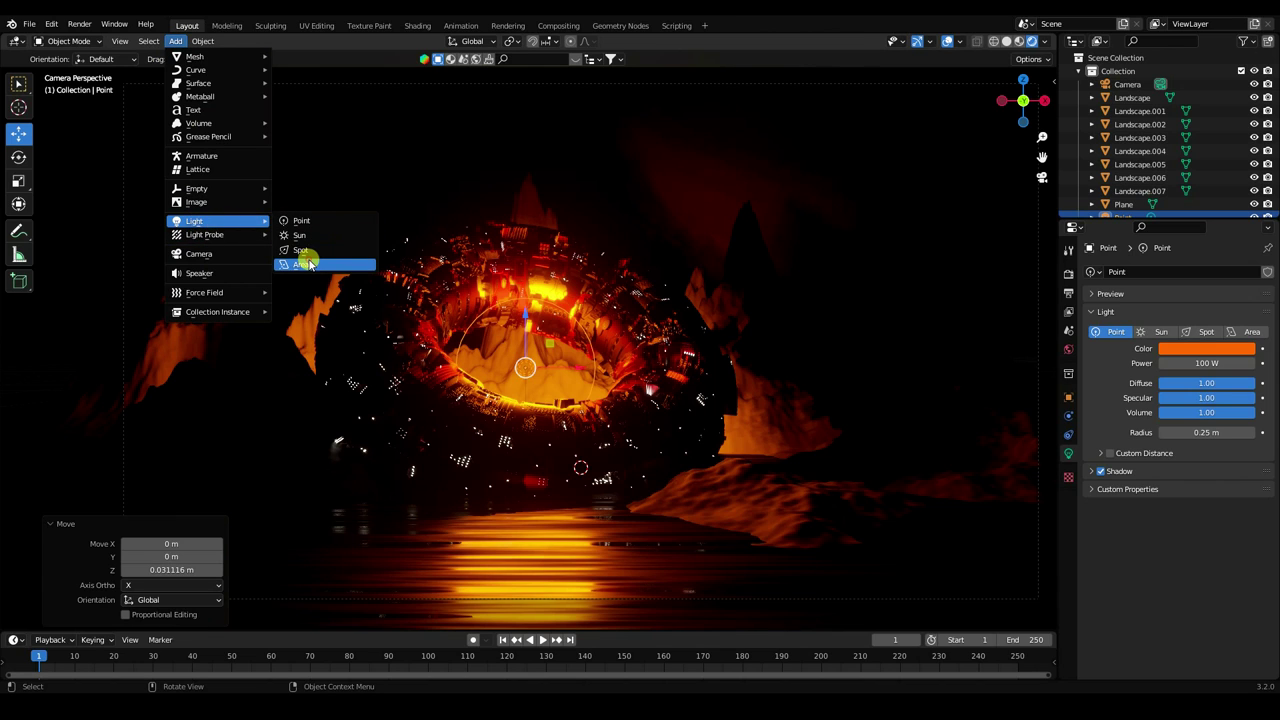
left_click(310, 264)
key("g")
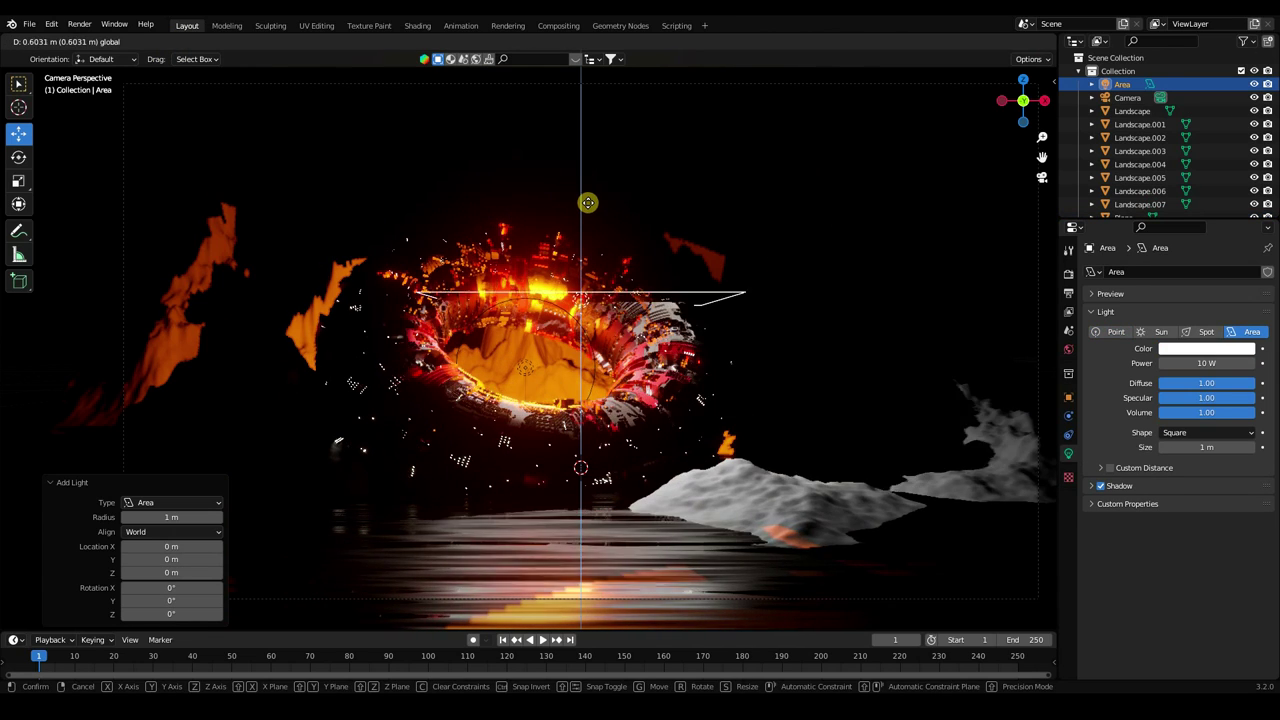
left_click(580, 271)
key("g")
key("x")
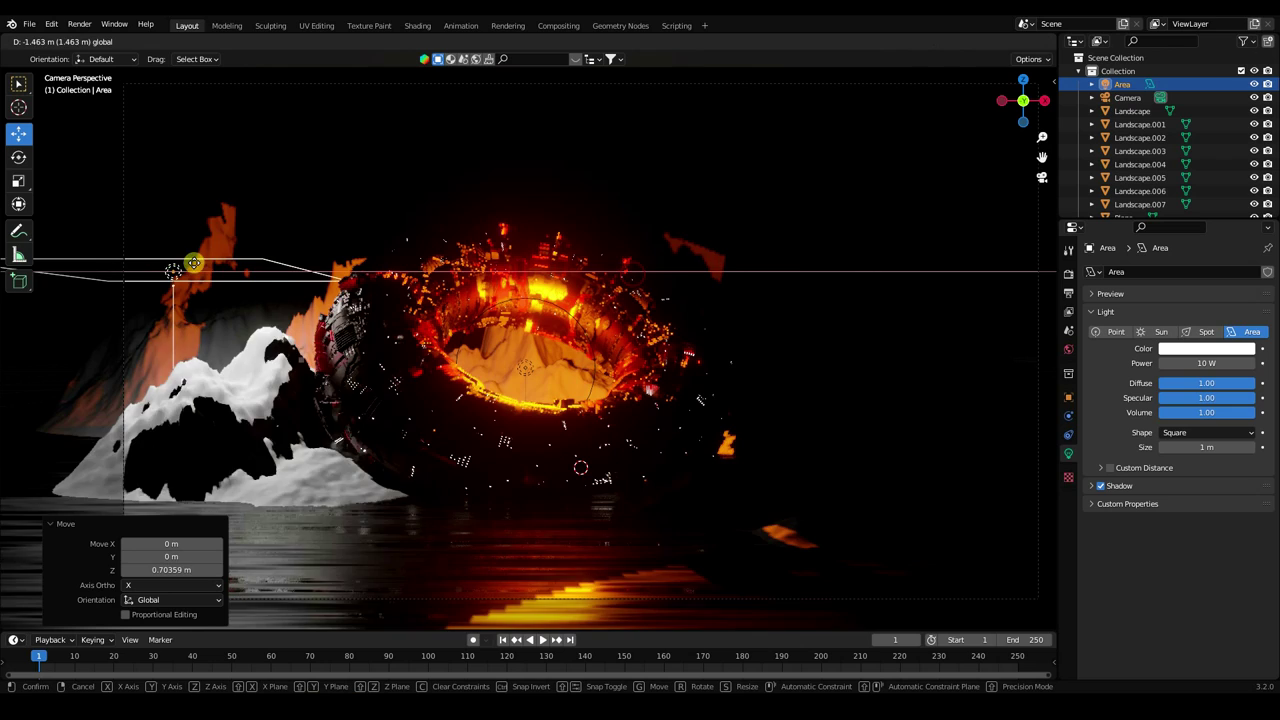
key("Return")
Rotate the area light about -83° on Y so it faces the torus.
left_click(18, 157)
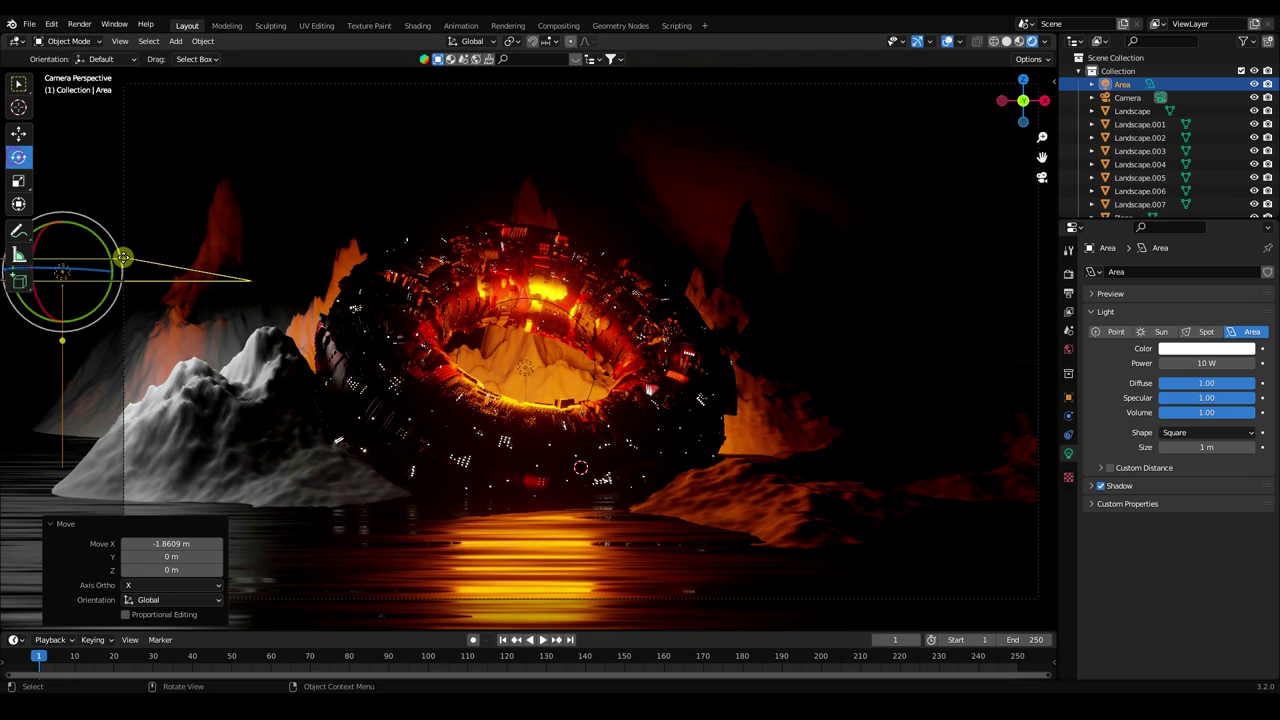
left_click_drag(106, 243, 107, 240)
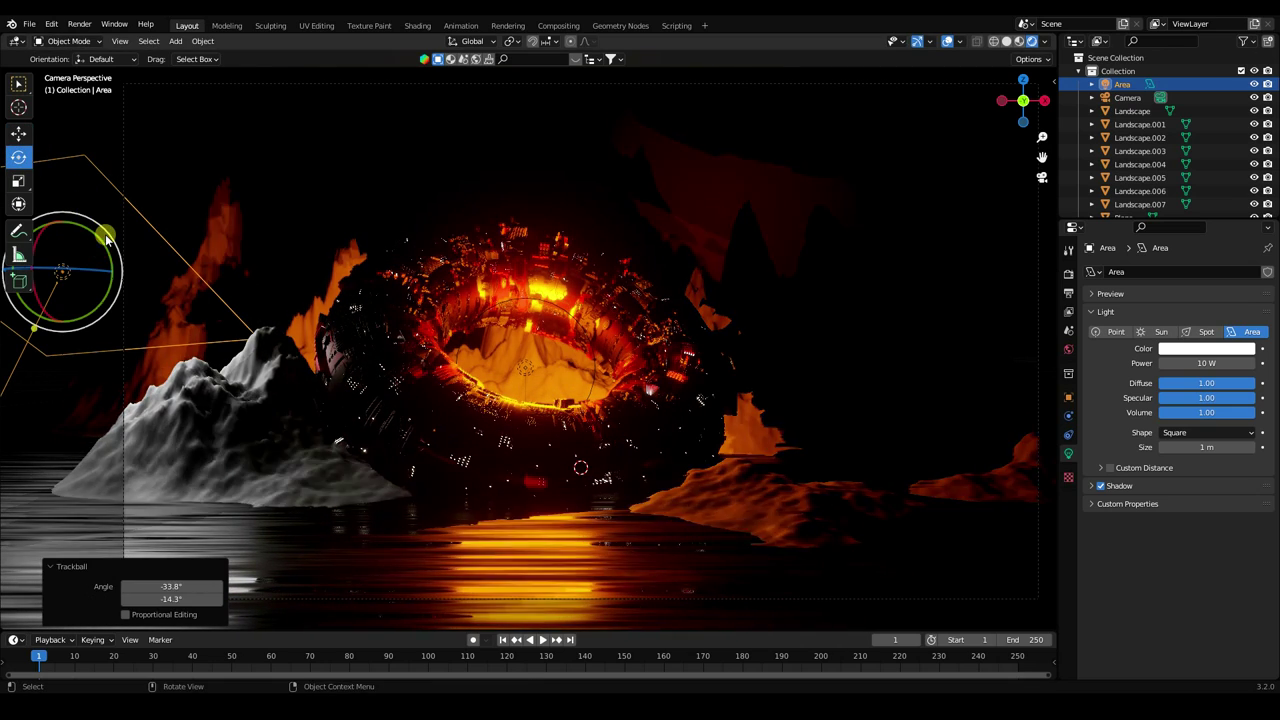
middle_click_drag(106, 240, 314, 281, "shift")
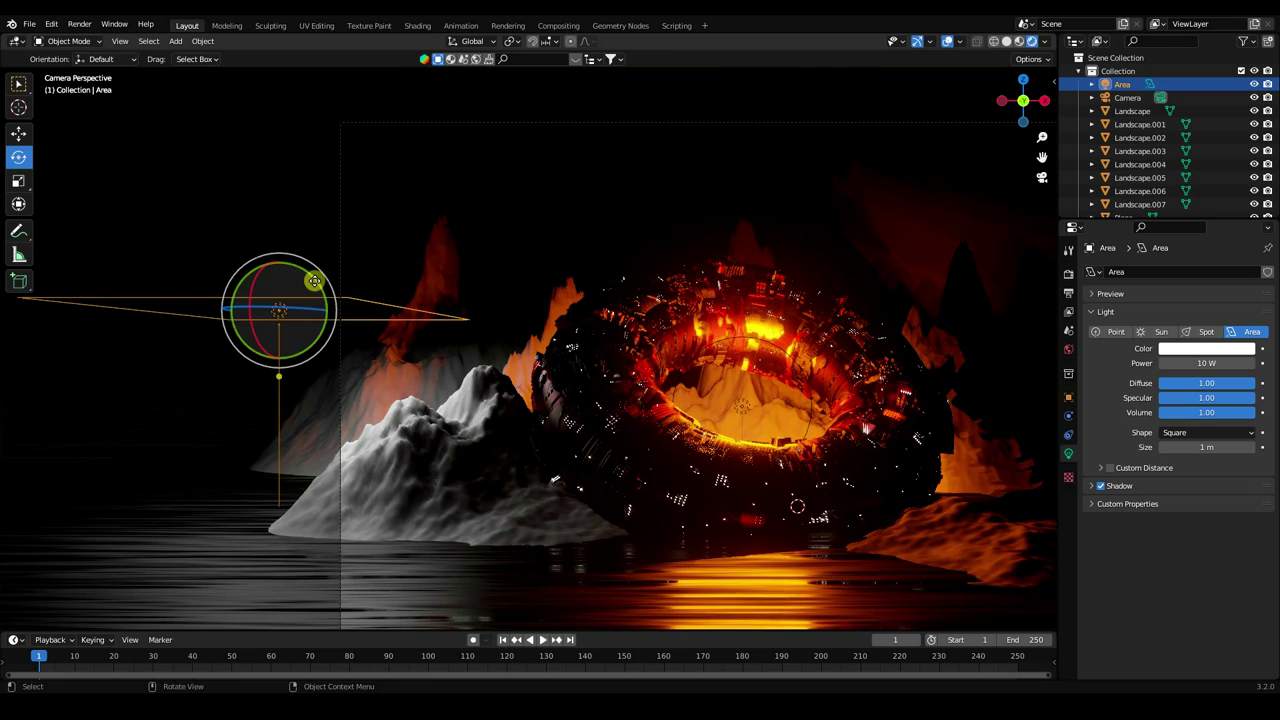
left_click_drag(314, 281, 189, 231)
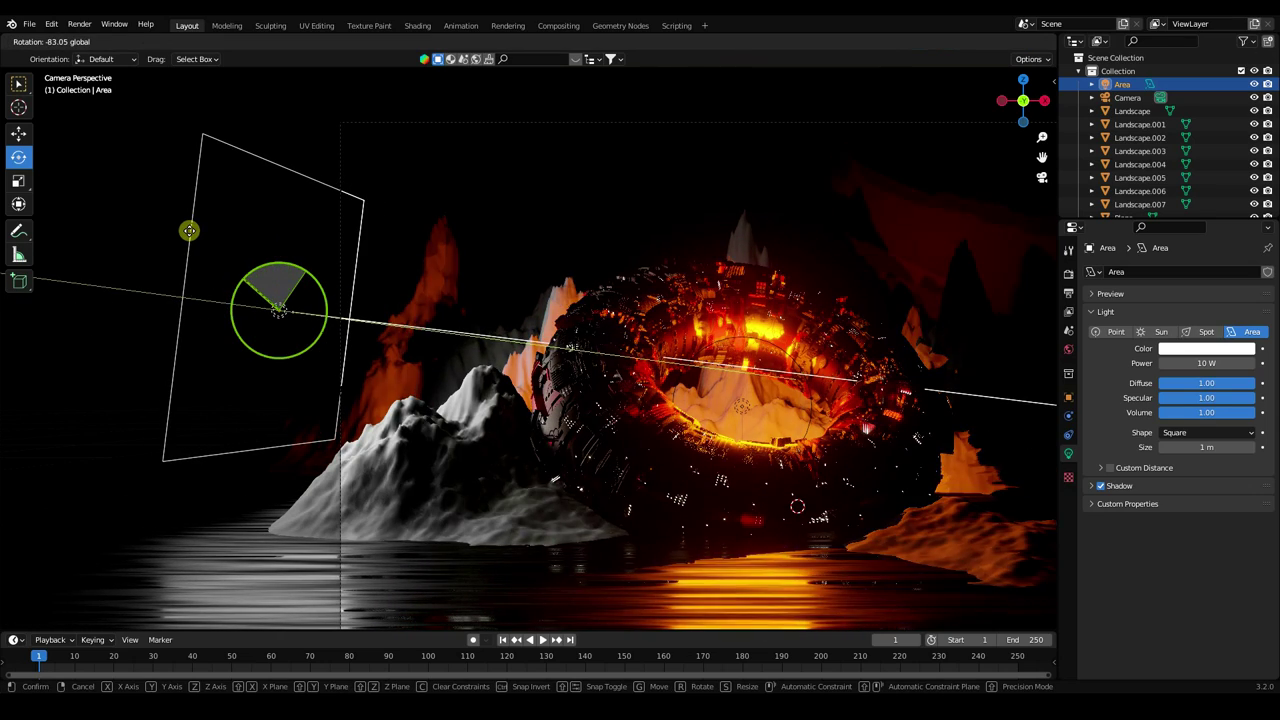
middle_click_drag(351, 377, 443, 380)
Nudge the area light into position, raising it about 0.059 m.
key("shift+space")
key("g")
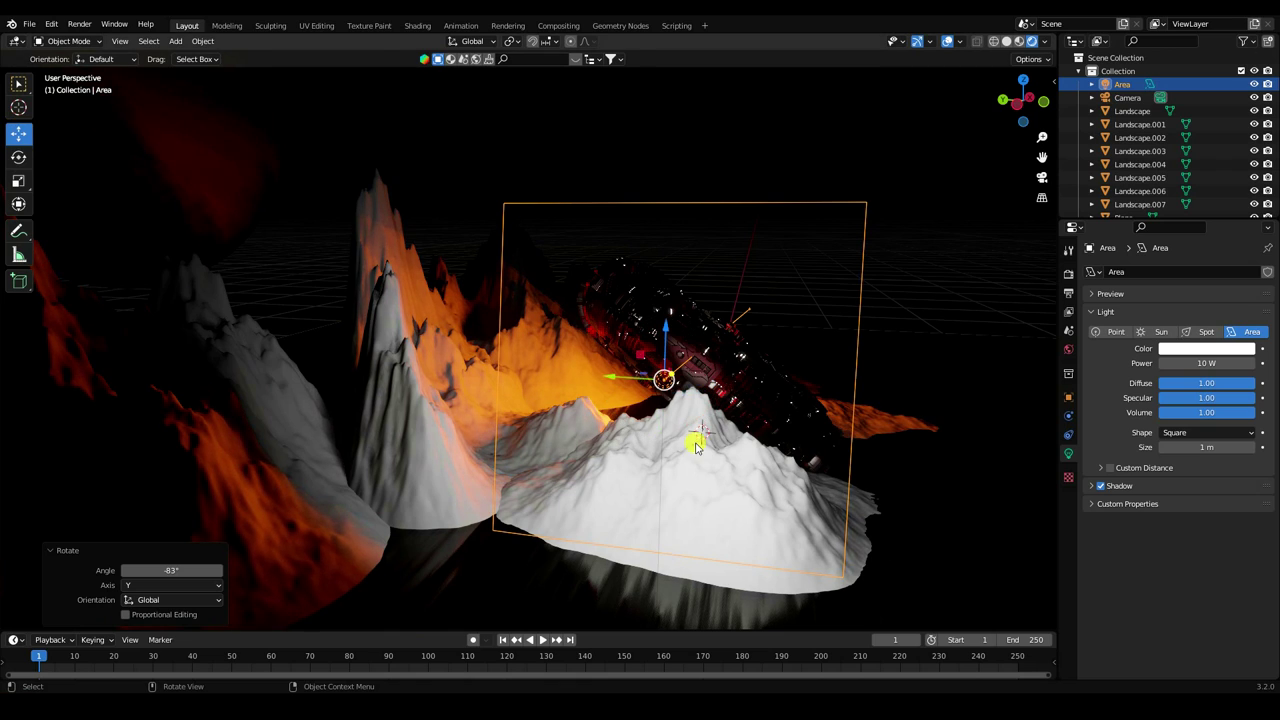
left_click_drag(617, 385, 571, 364)
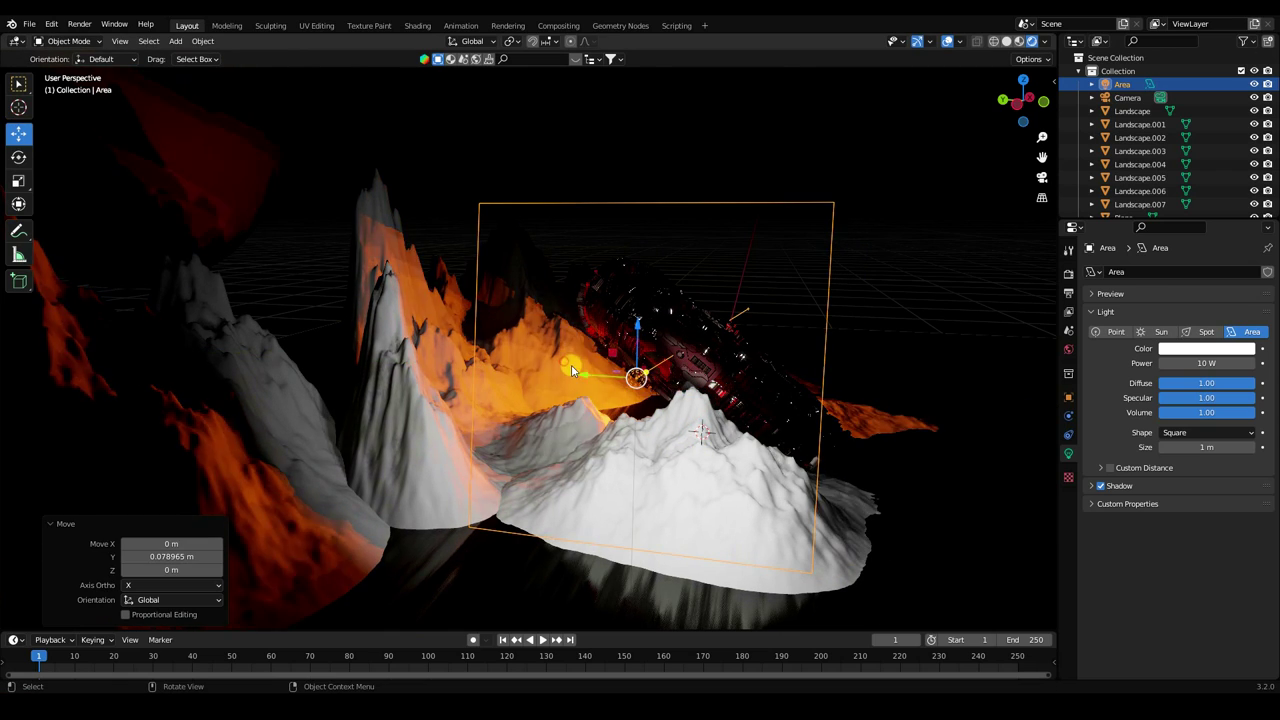
left_click(605, 340)
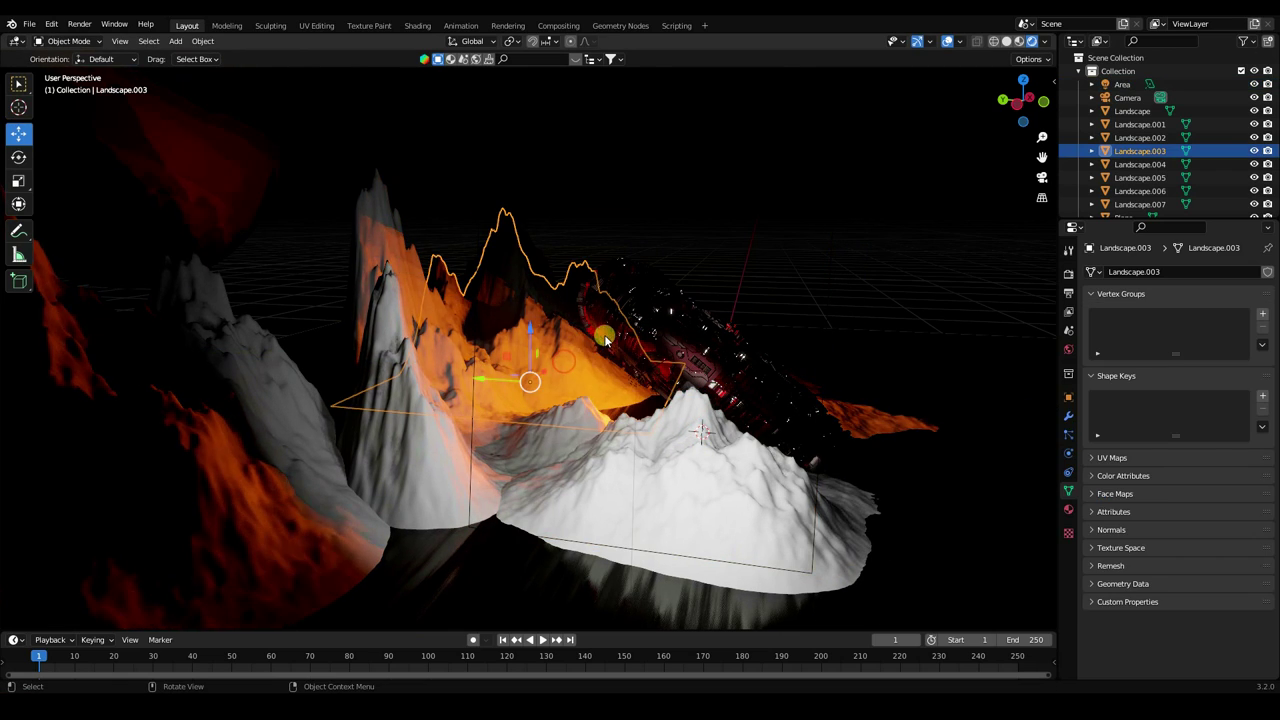
left_click(469, 397)
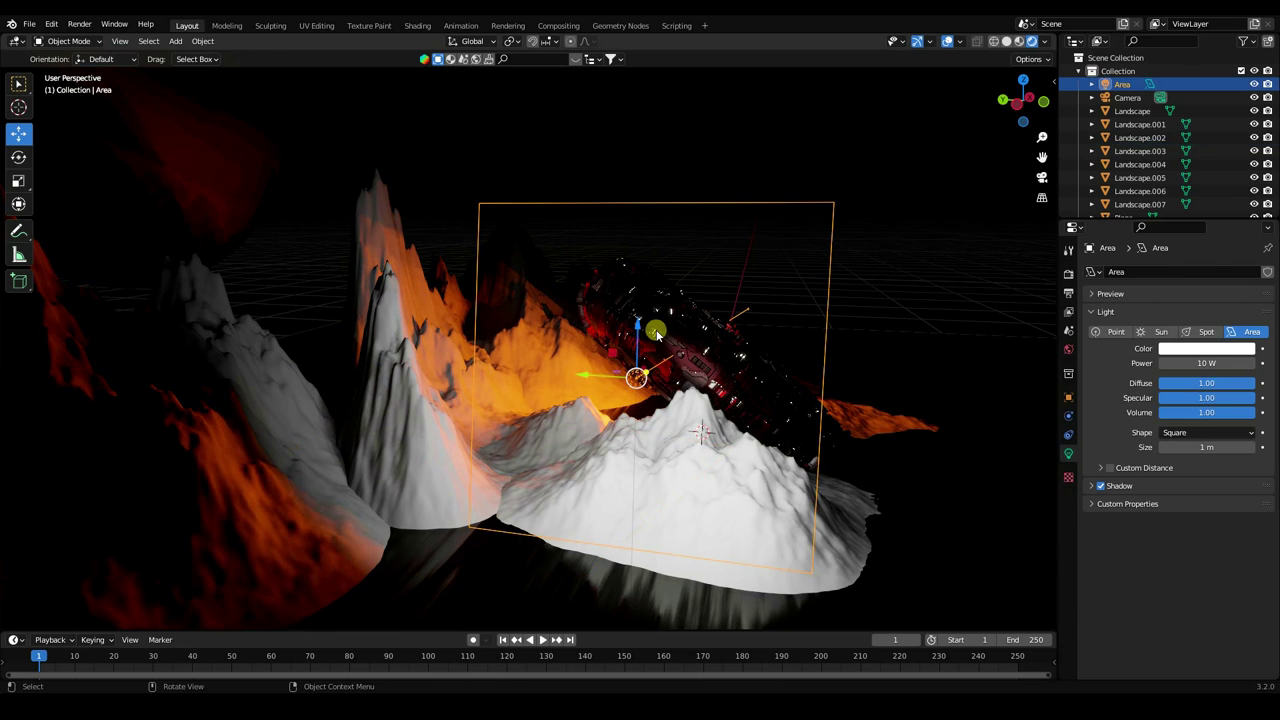
left_click_drag(637, 323, 638, 302)
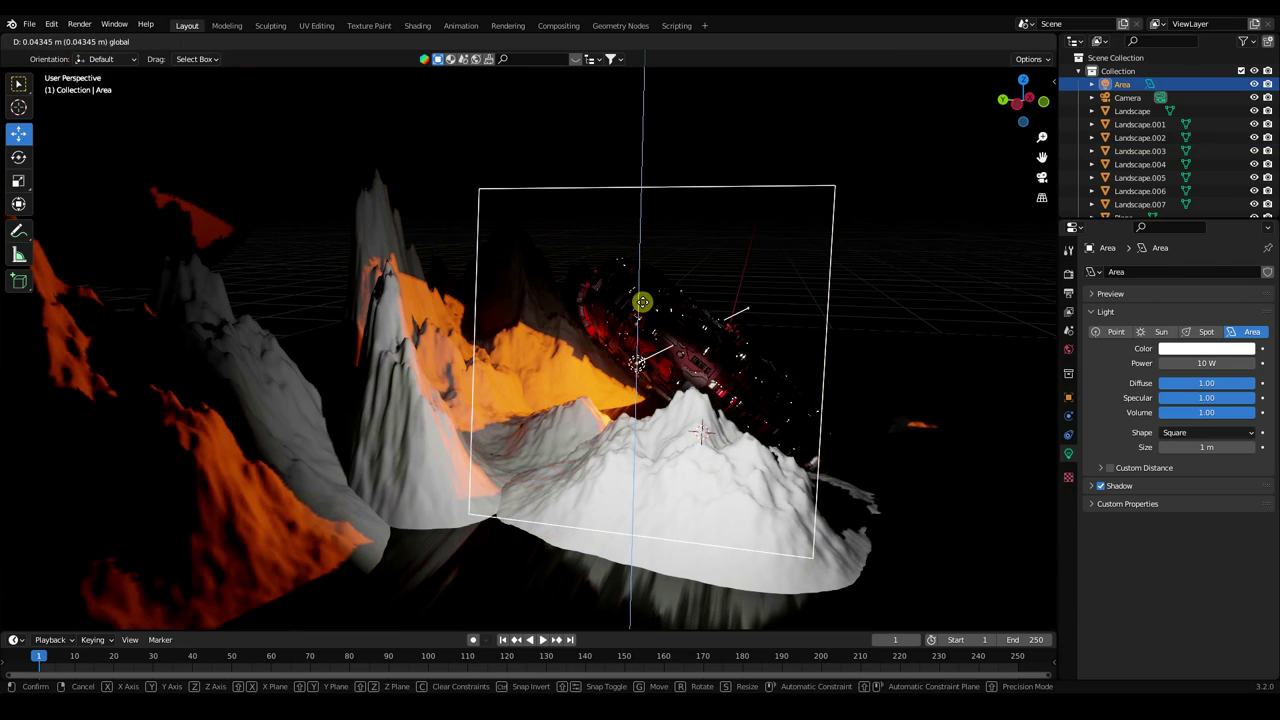
Make the area light cyan (H 0.600, S 1) at 100 W and view through the camera.
left_click(1191, 350)
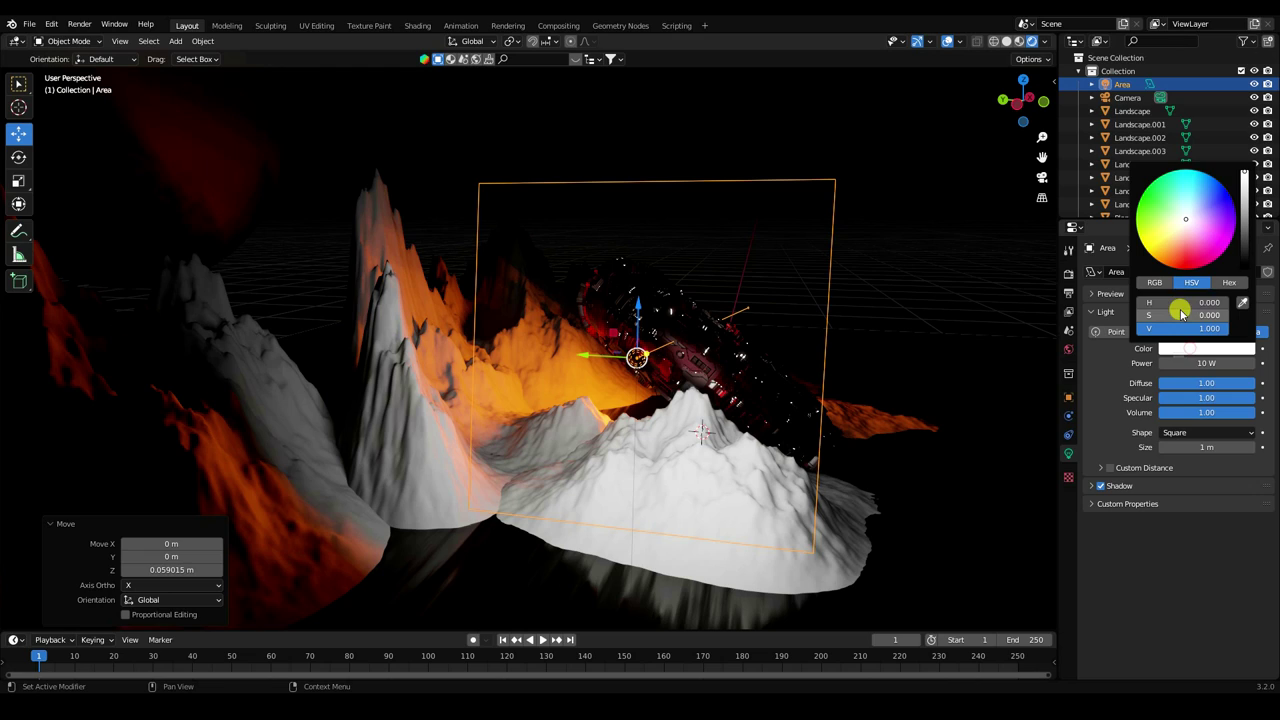
left_click(1175, 303)
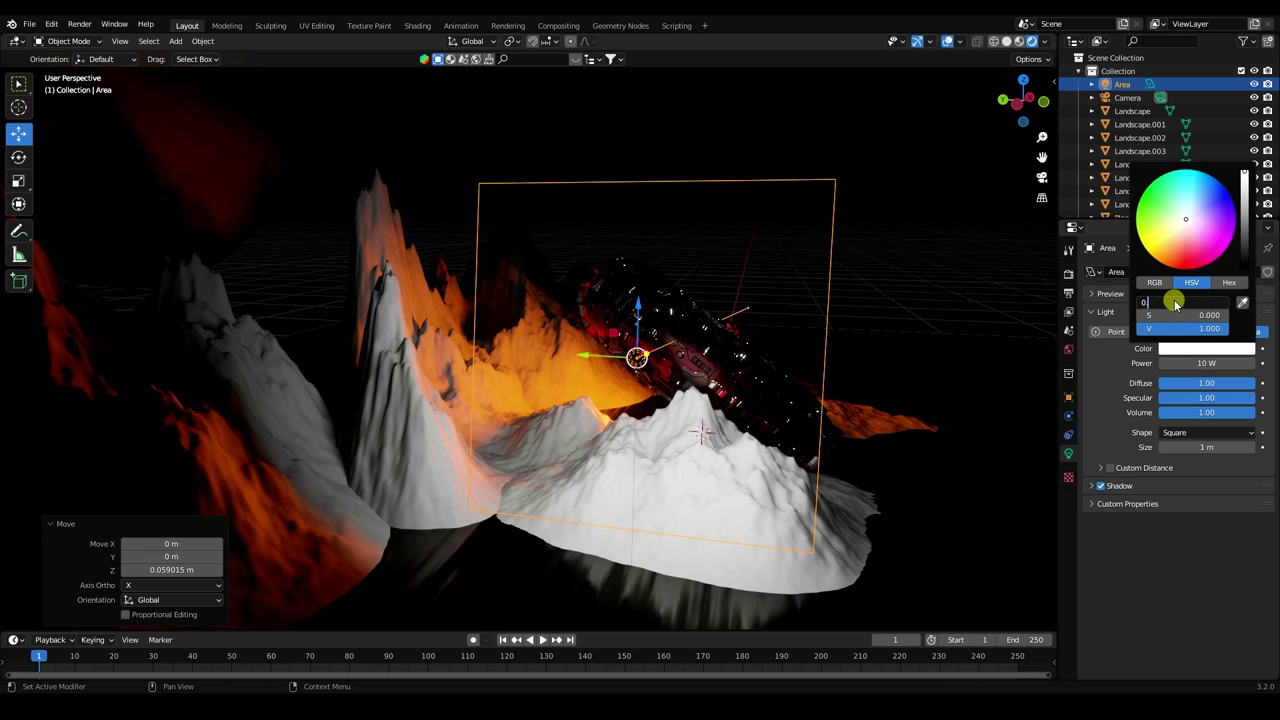
type(".6")
key("Tab")
type("1")
key("Return")
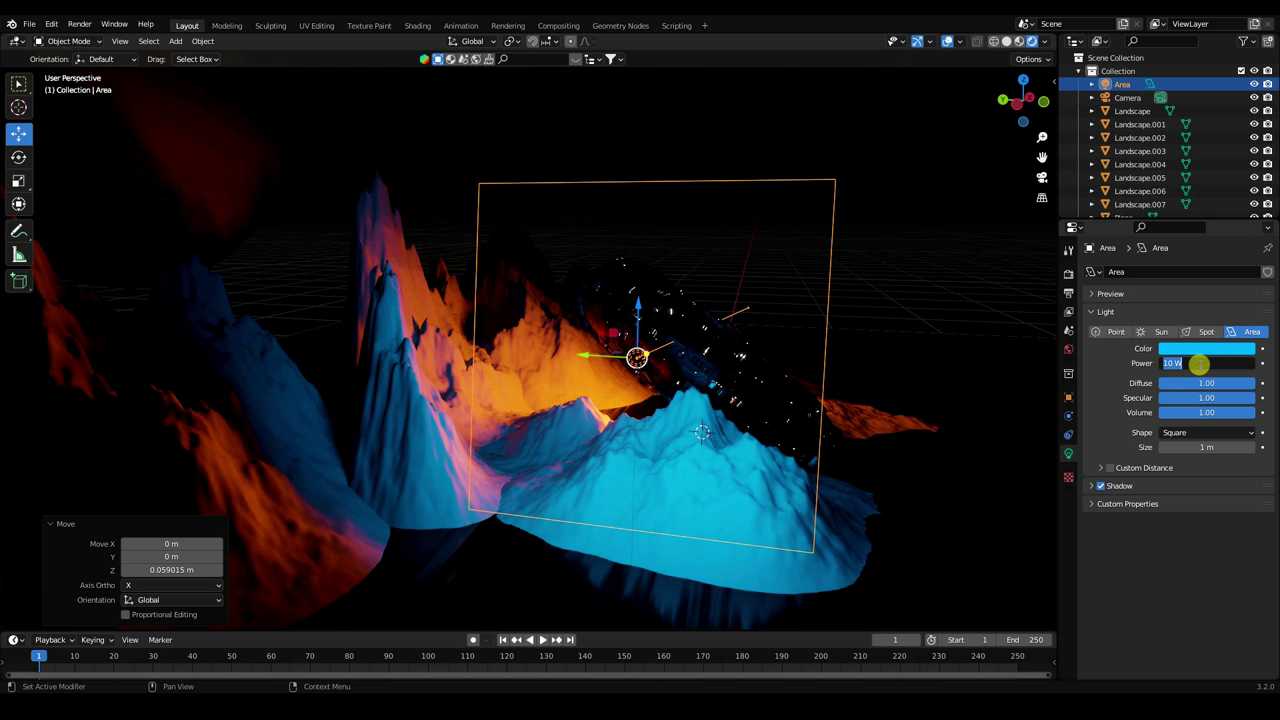
key("Return")
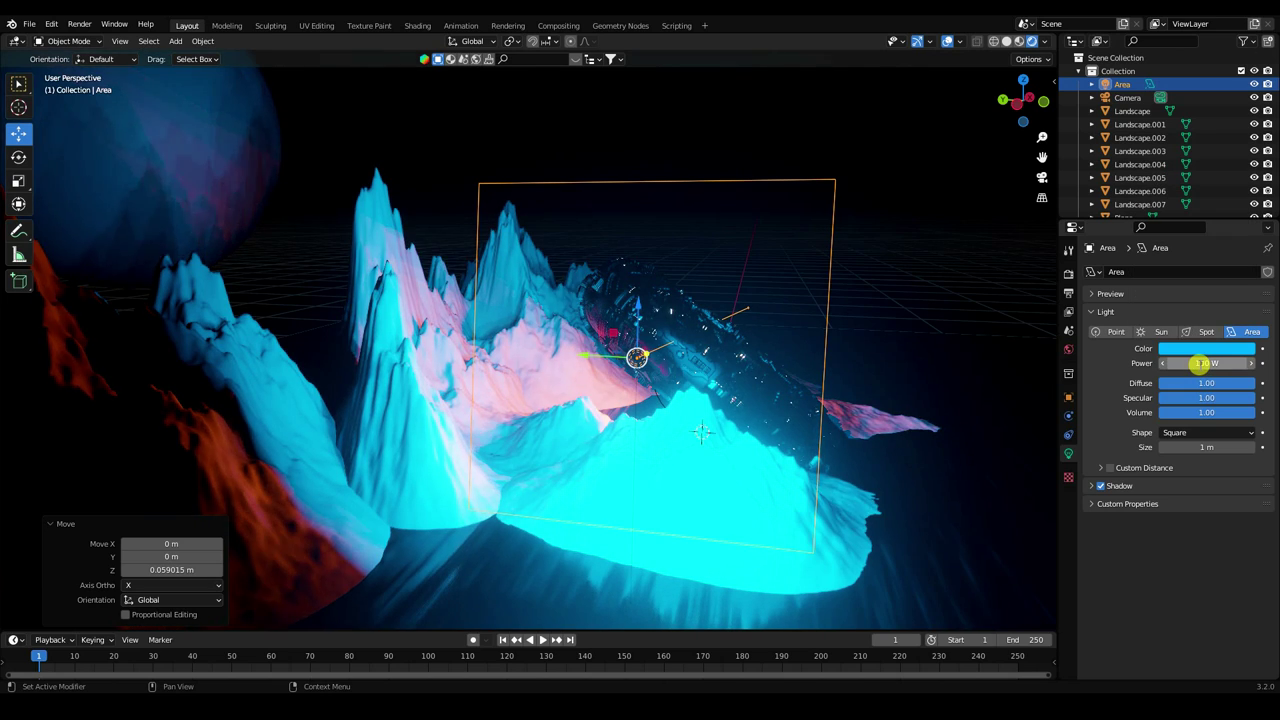
key("KP_0")
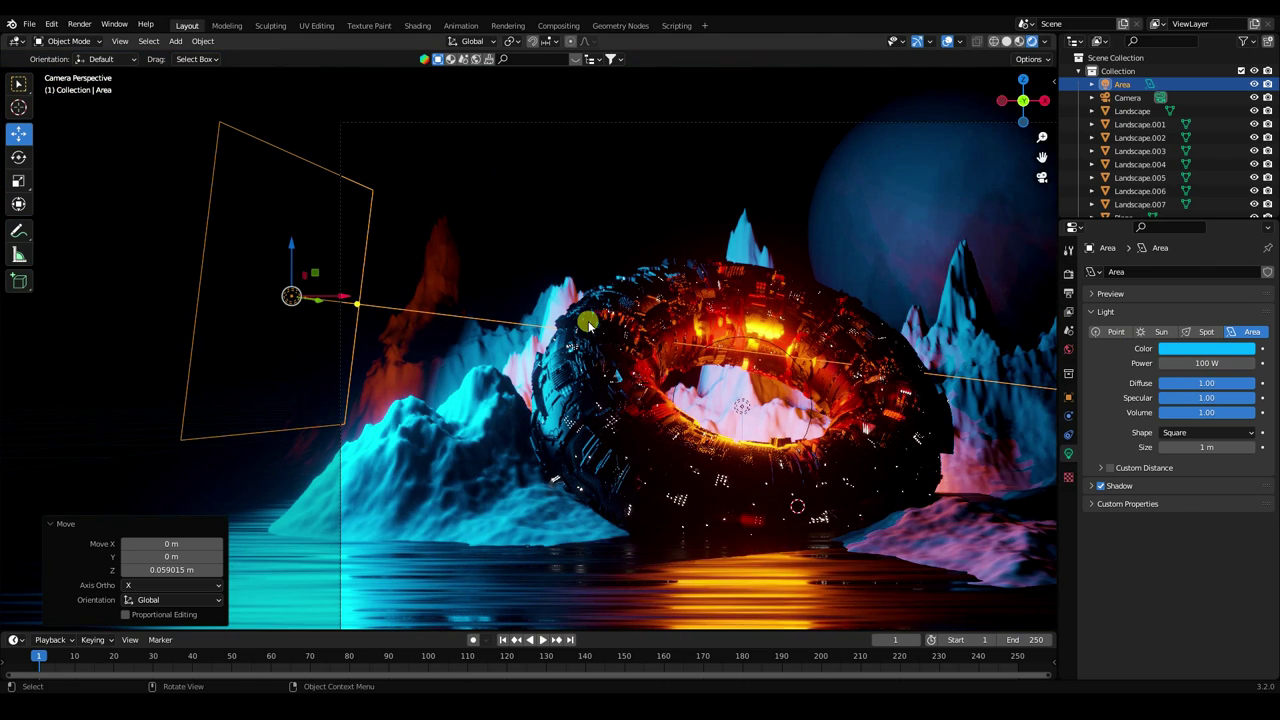
middle_click_drag(775, 397, 600, 372, "shift")
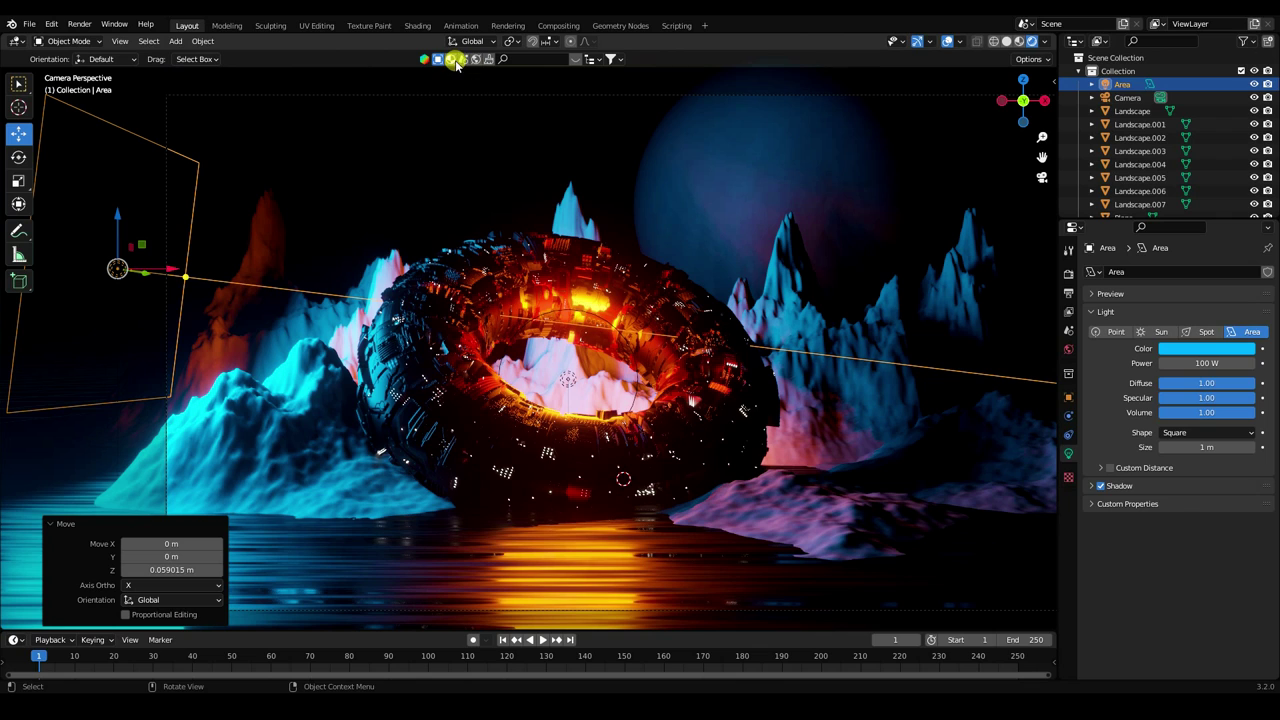
Search BlenderKit for alien glow and drop the Alien glow material onto the front-left mountain.
left_click(448, 62)
type("alien glow")
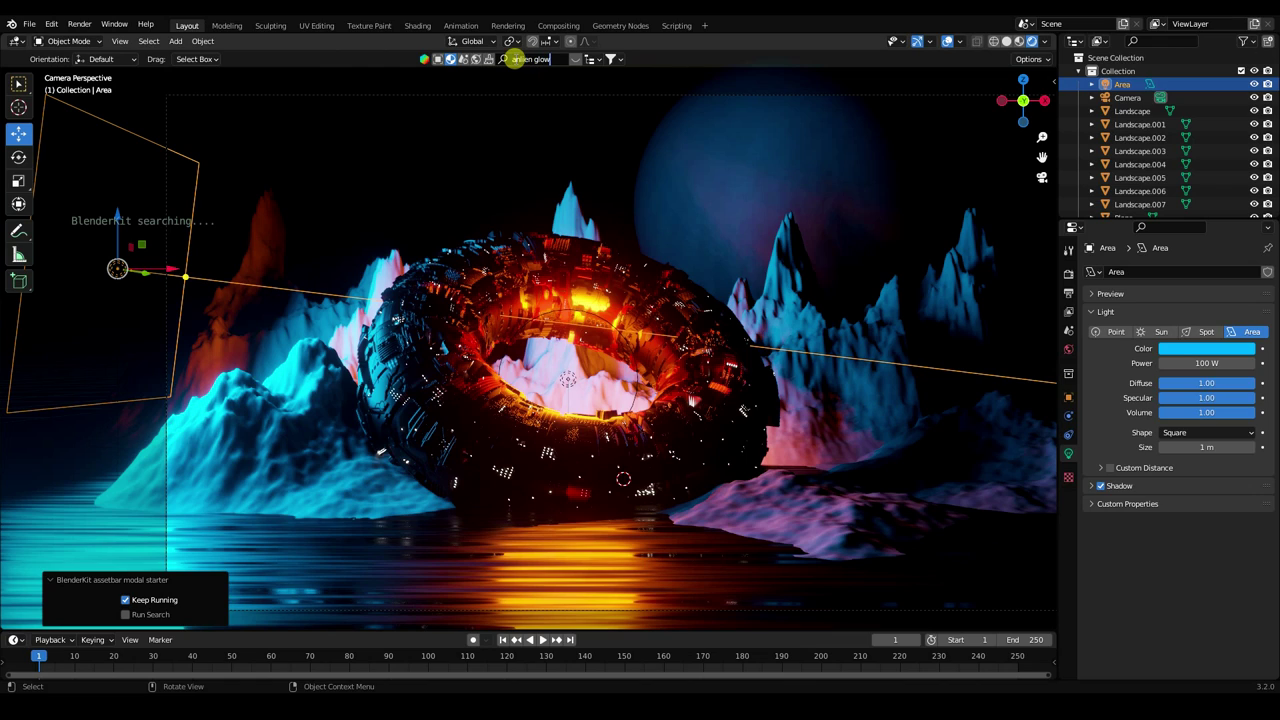
key("Return")
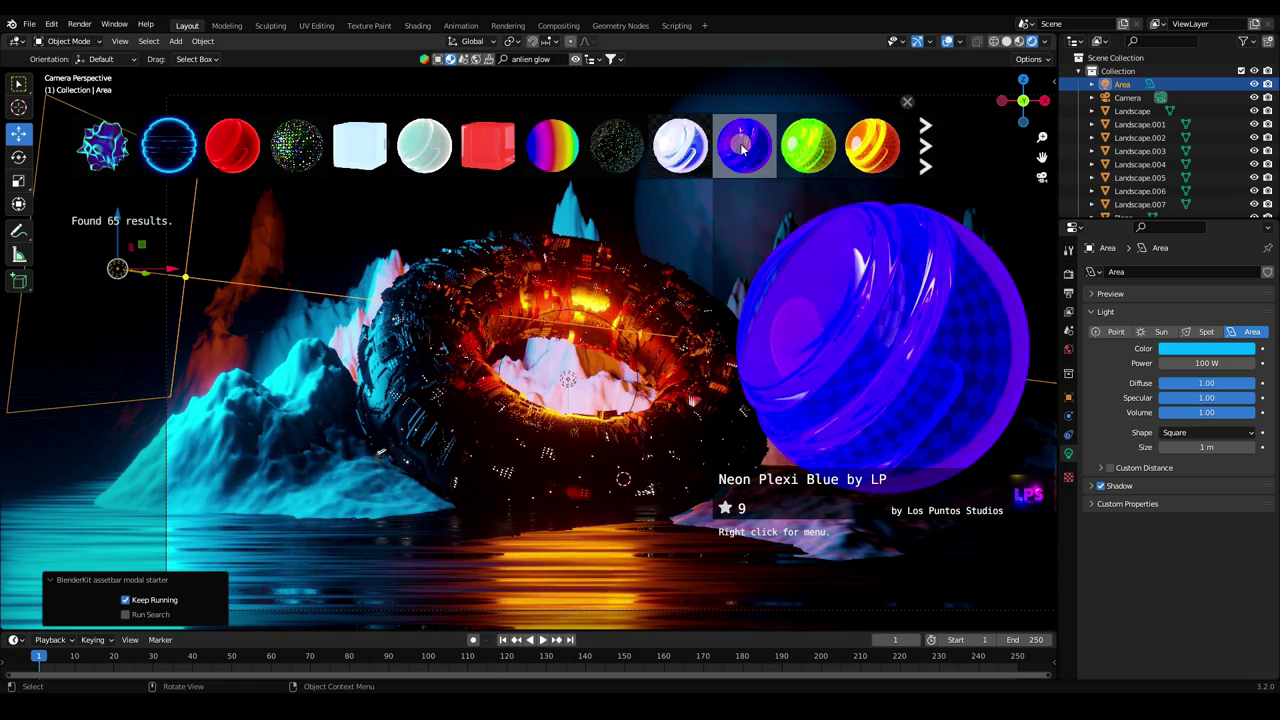
mouse_move(104, 146)
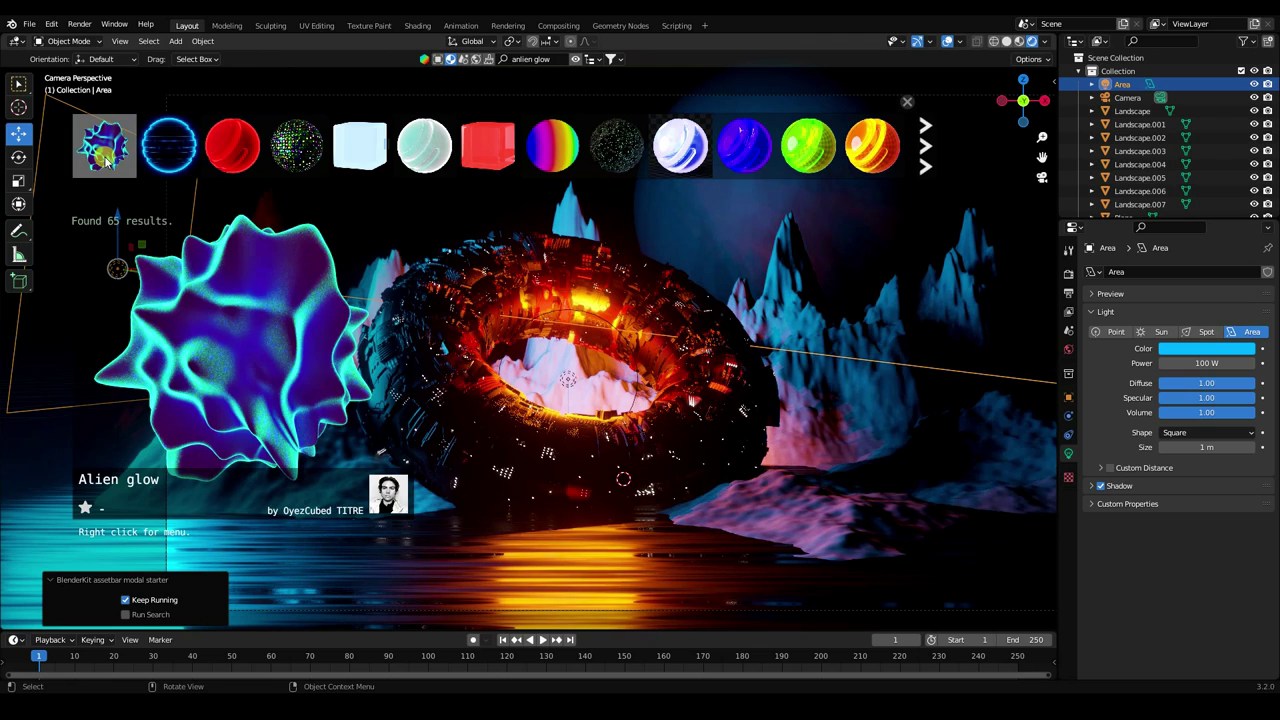
left_click_drag(97, 152, 258, 400)
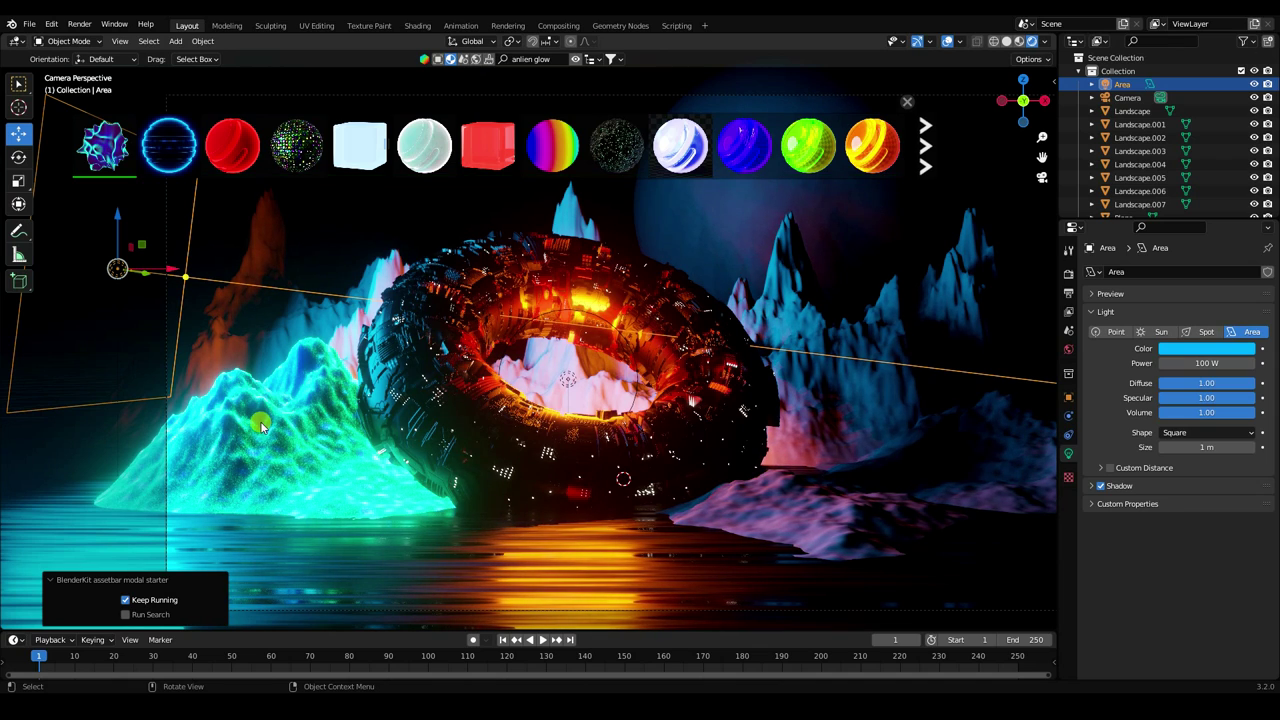
Assign Alien glow to Landscape.005, Landscape.002 and Landscape.004 from the material dropdown.
left_click(263, 246)
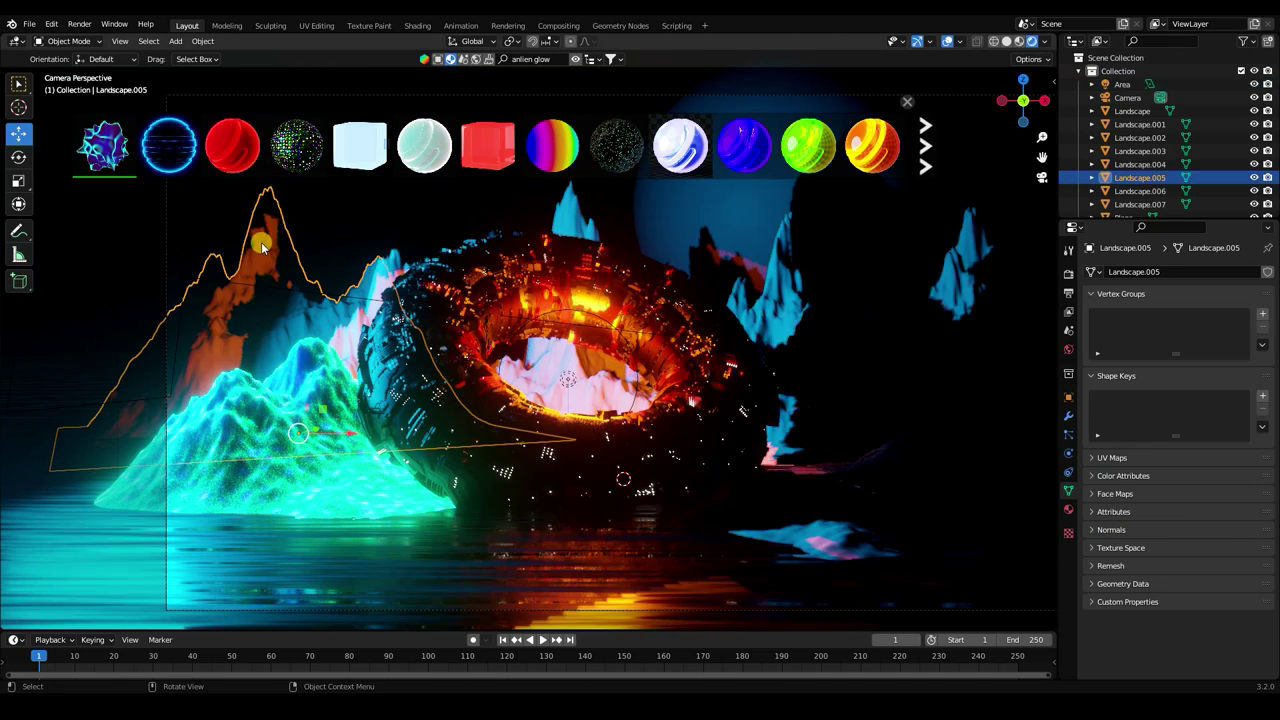
left_click(1071, 512)
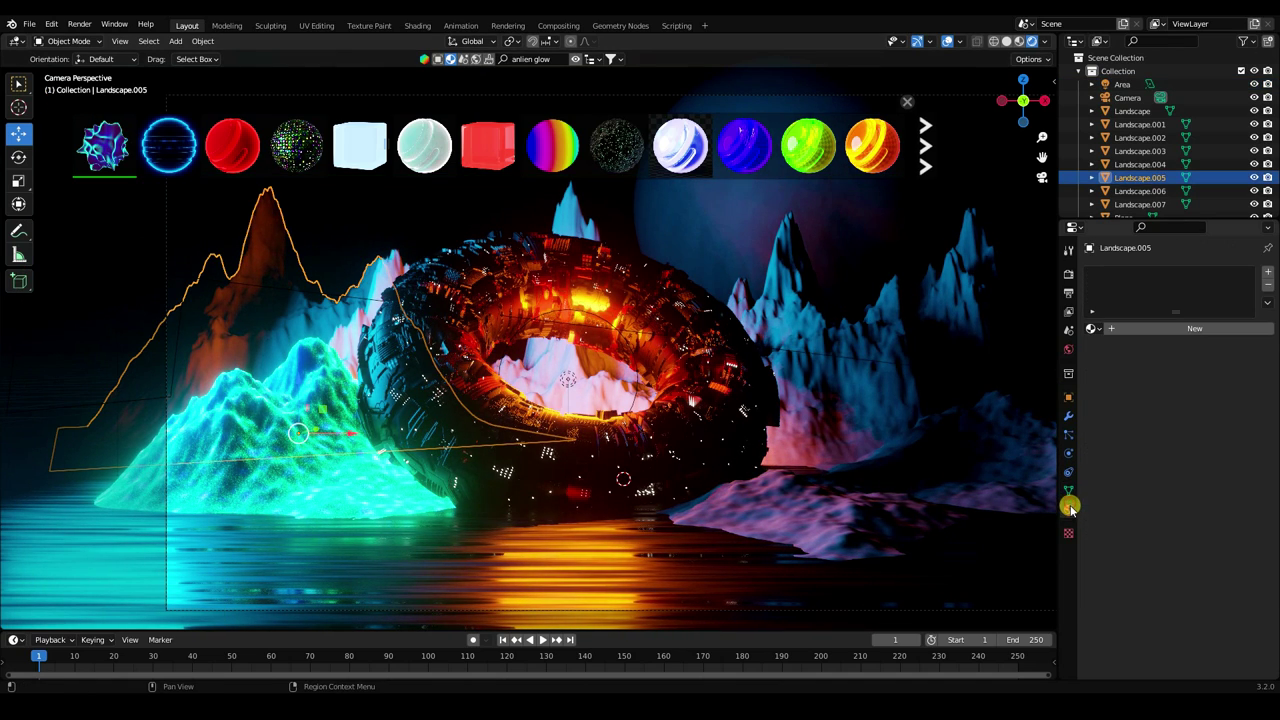
left_click(1097, 328)
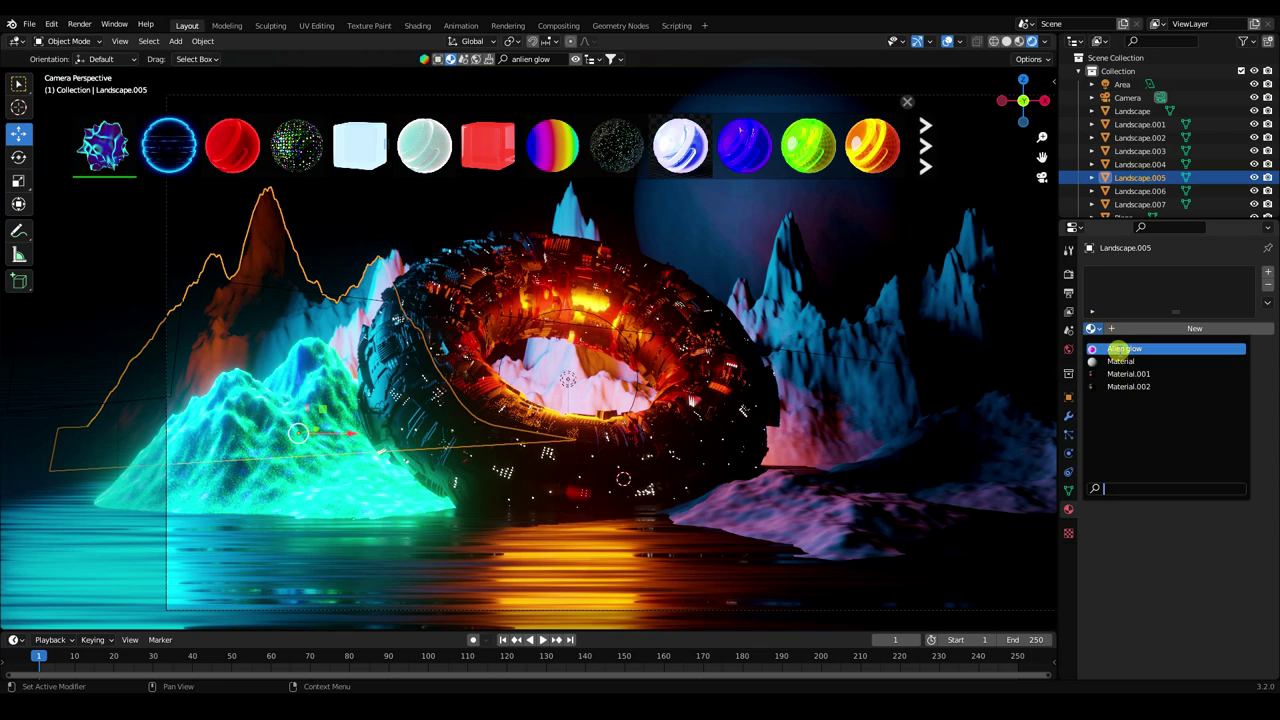
left_click(1121, 348)
left_click(391, 251)
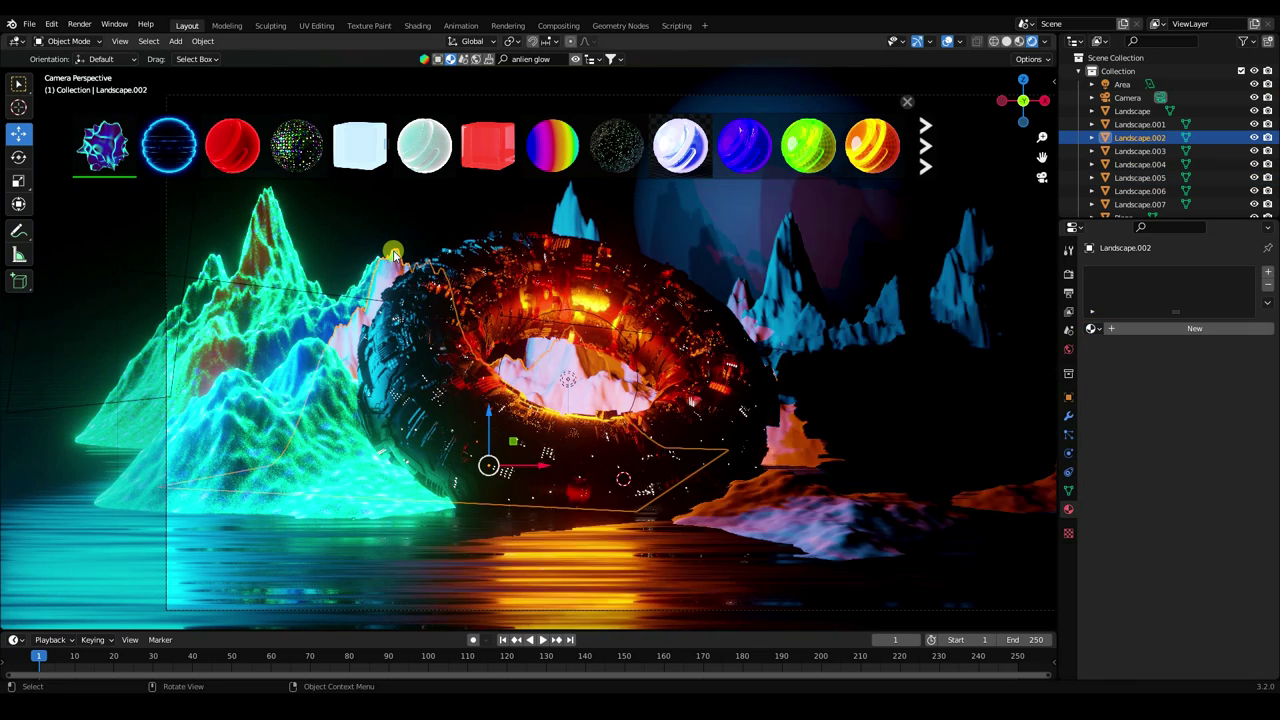
left_click(1097, 328)
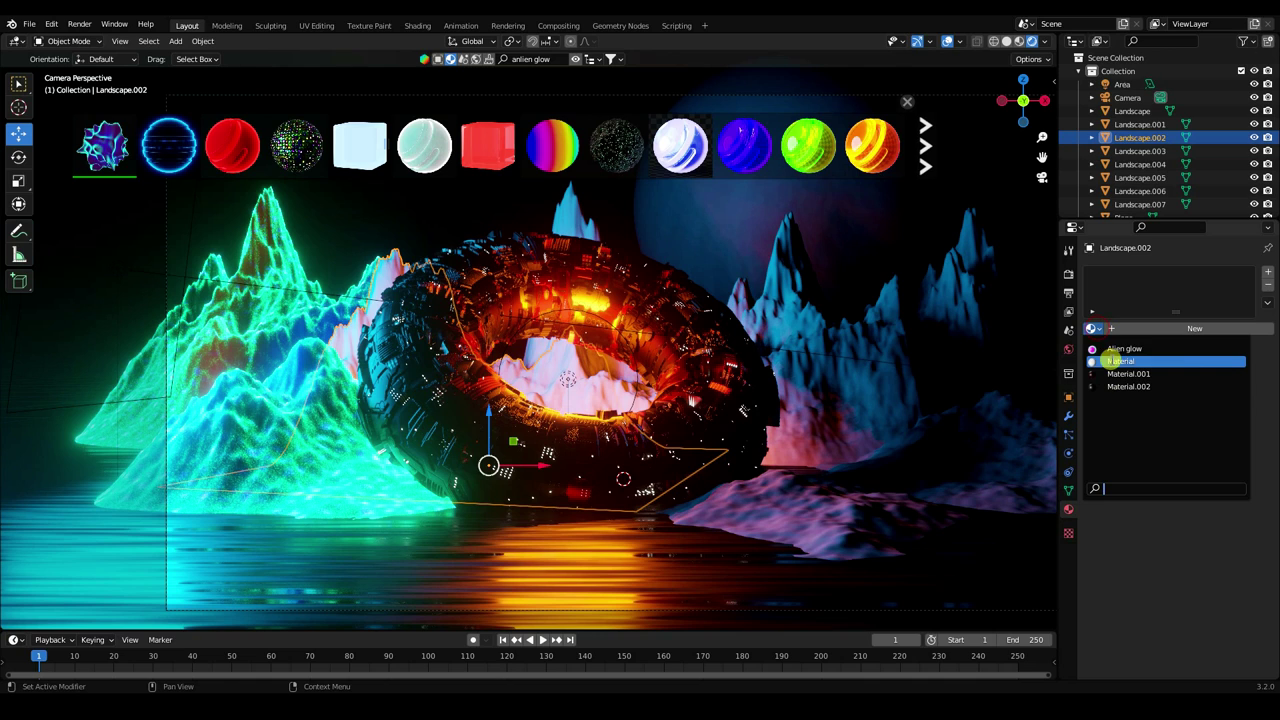
left_click(1112, 348)
left_click(575, 220)
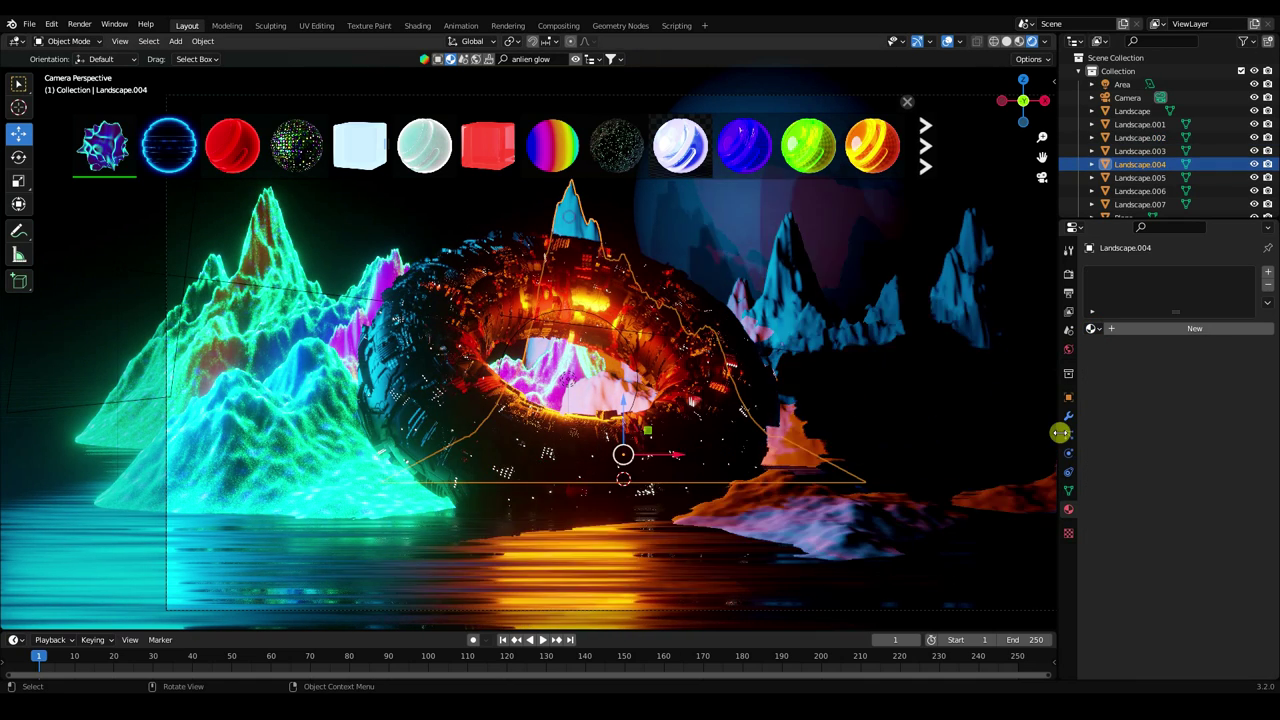
left_click(1096, 328)
left_click(1112, 348)
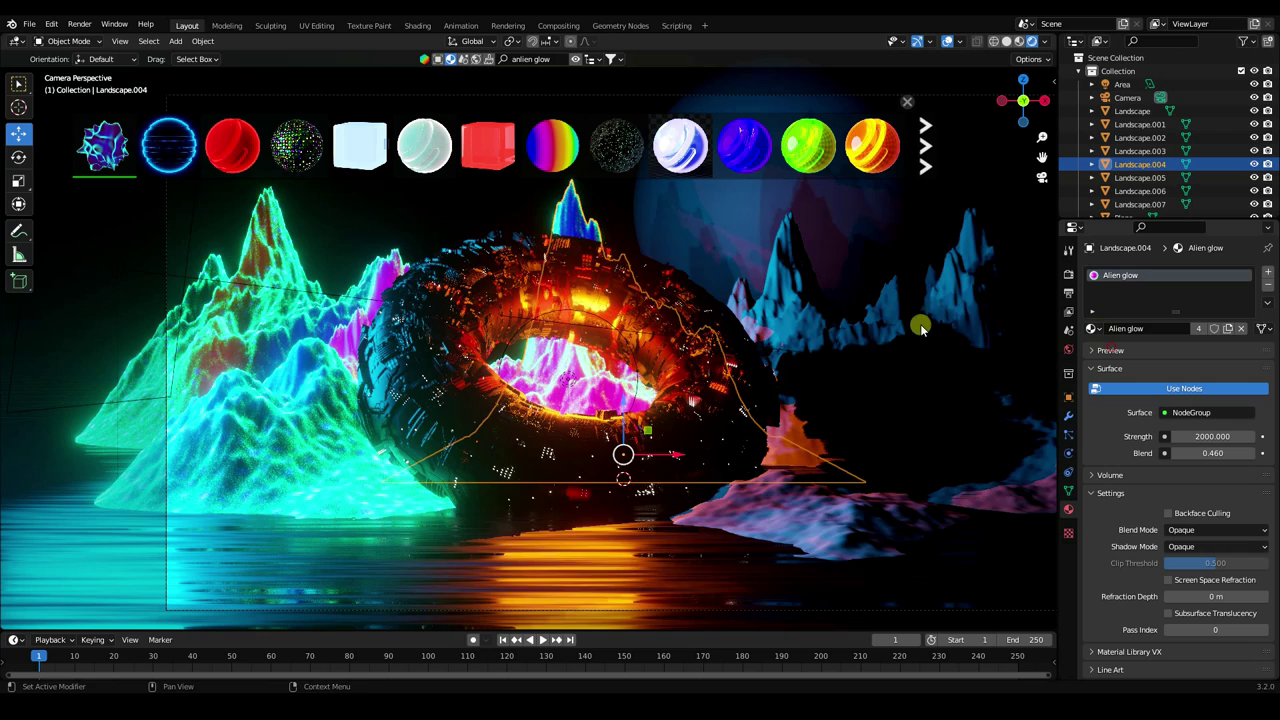
Assign Alien glow to Landscape.003, .007, .006 and .001 as well.
left_click(777, 320)
left_click(1097, 330)
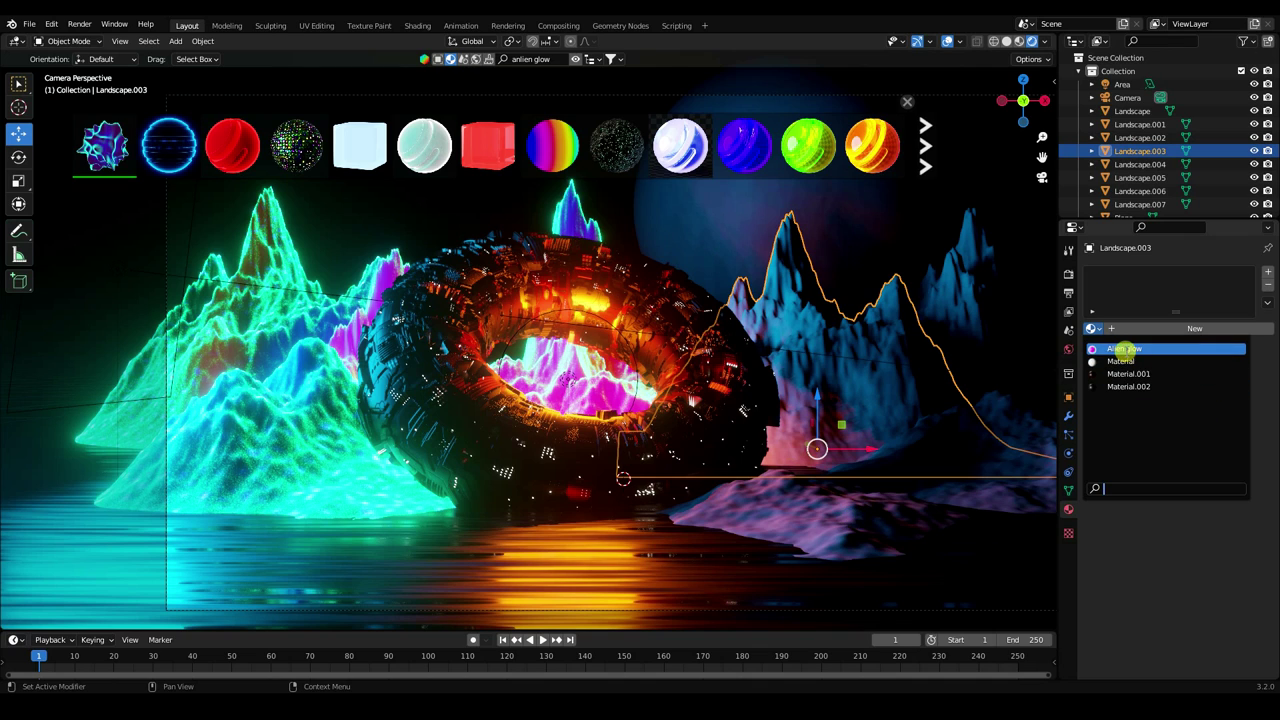
left_click(1122, 348)
left_click(808, 519)
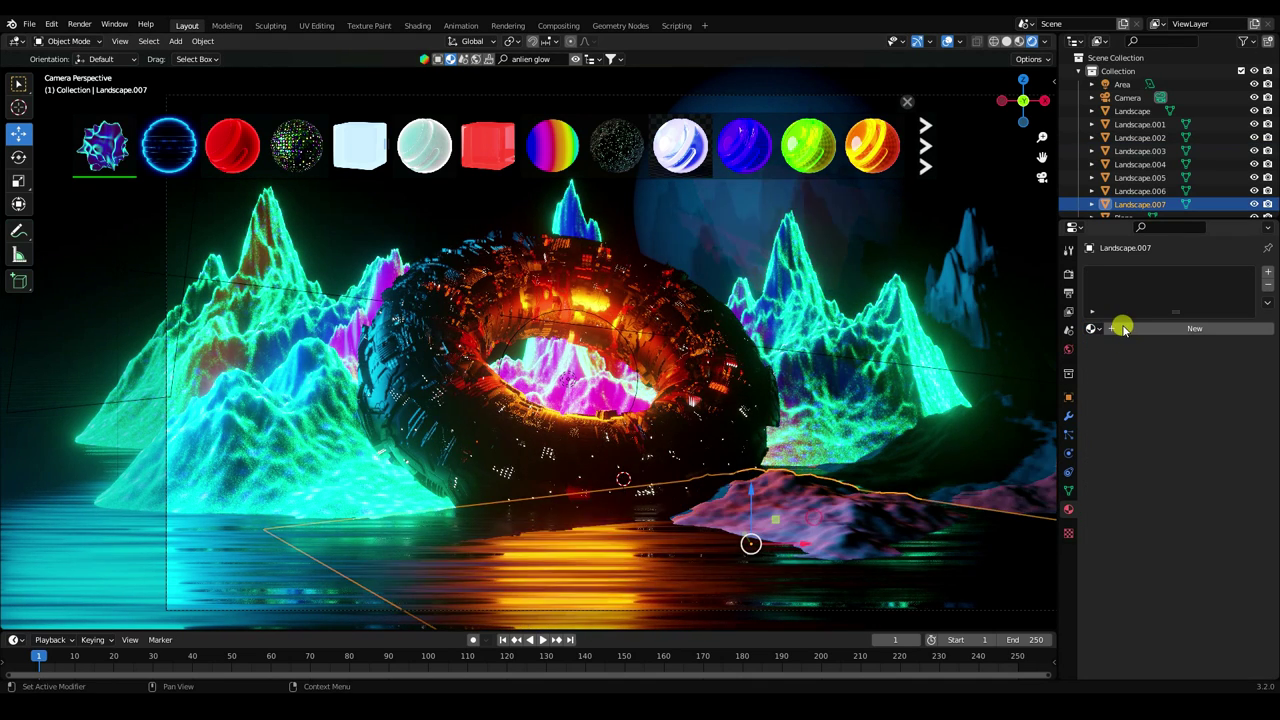
left_click(1097, 330)
left_click(1113, 348)
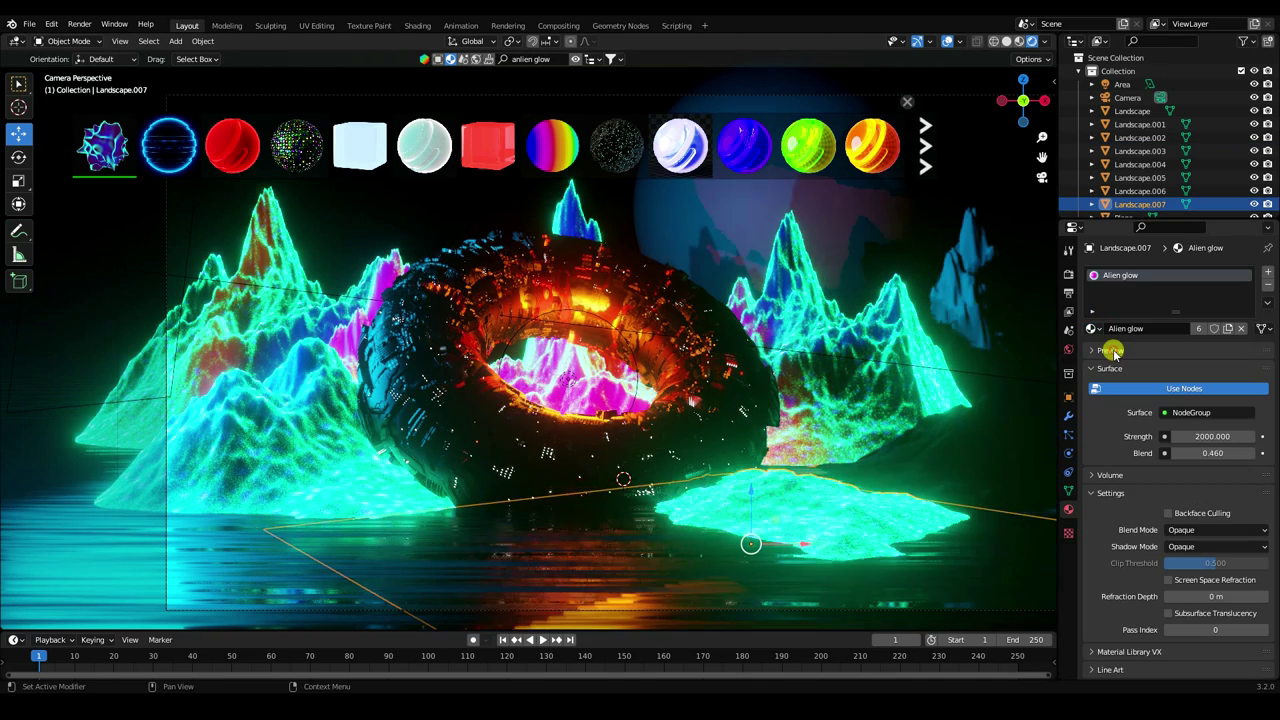
left_click(968, 293)
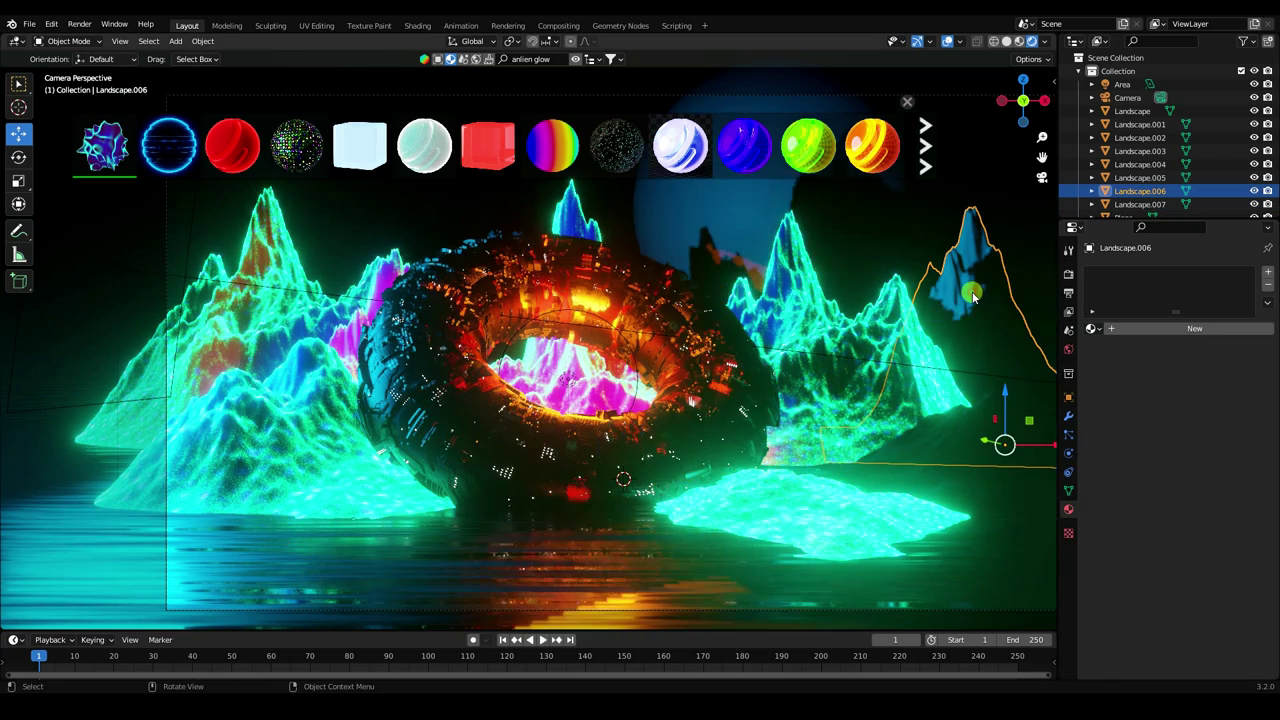
left_click(1094, 328)
left_click(1118, 349)
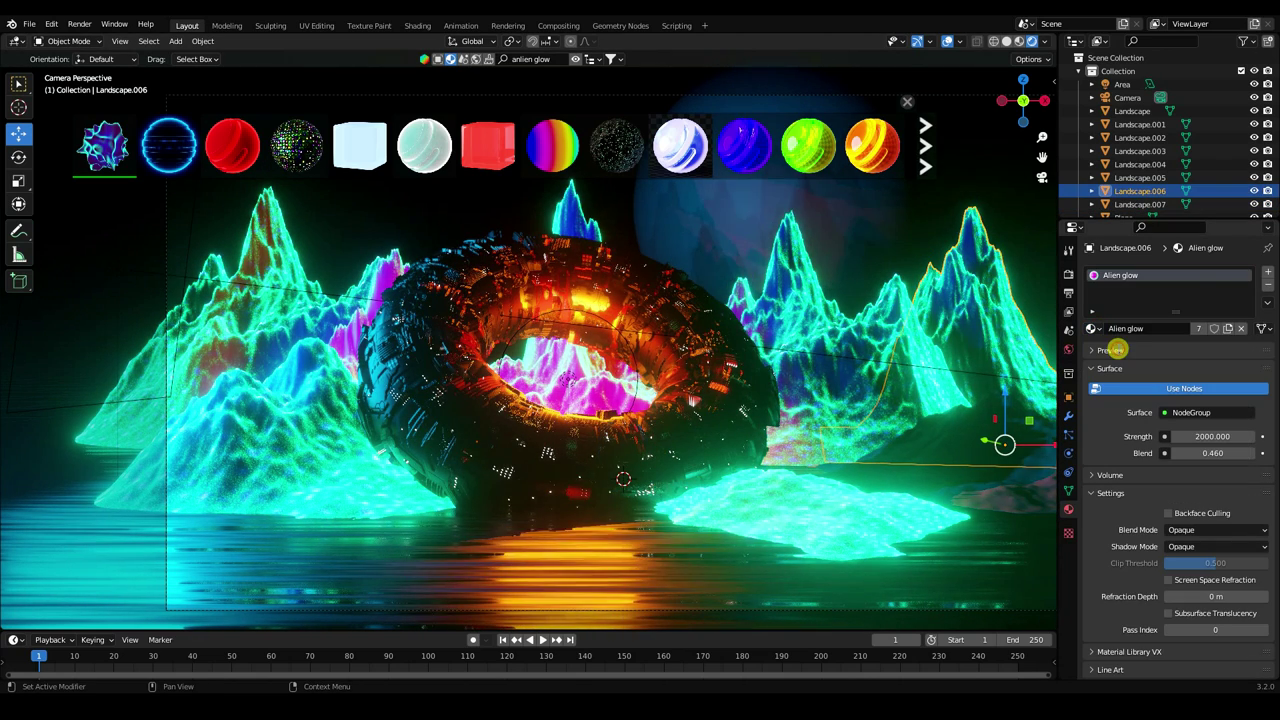
left_click(988, 490)
left_click(1094, 328)
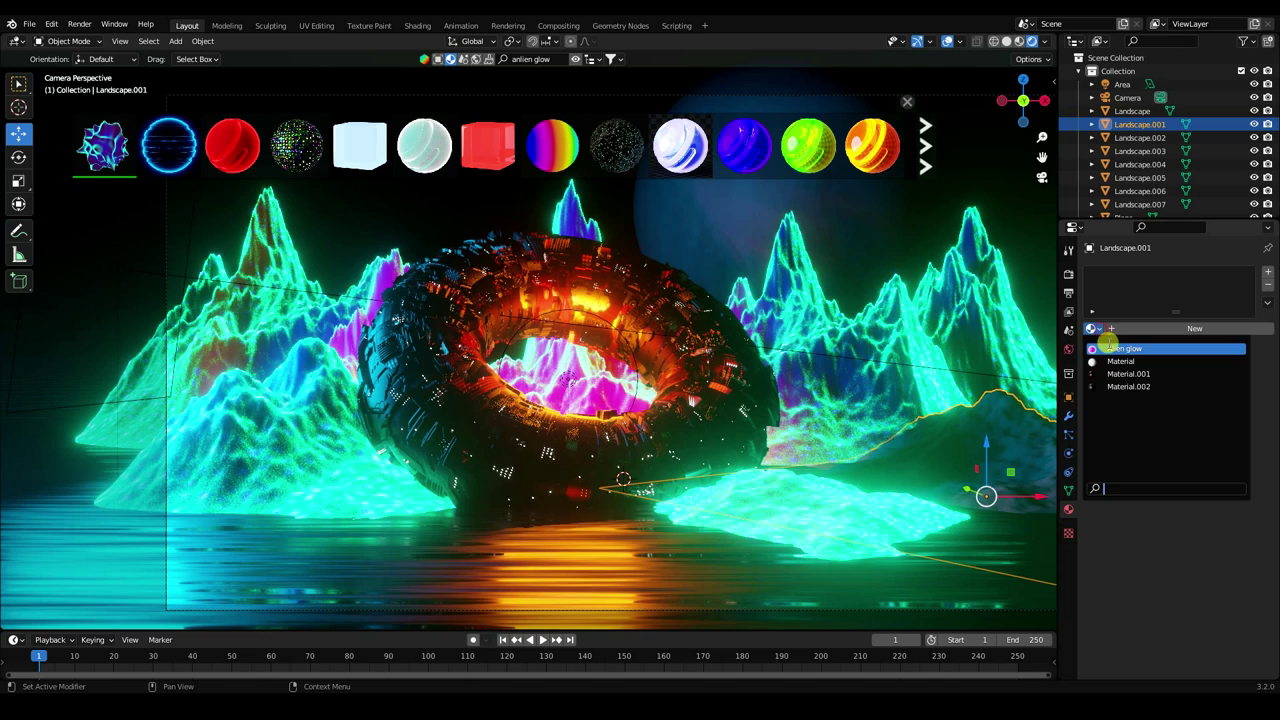
left_click(1114, 349)
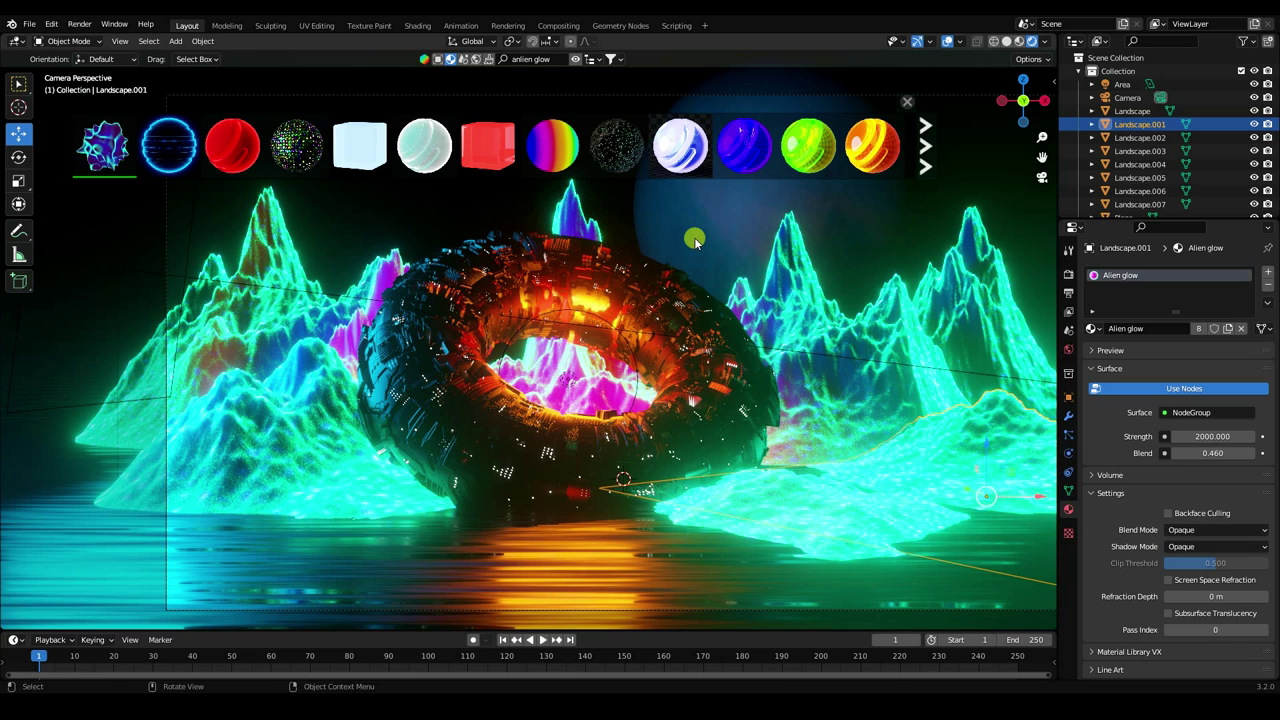
Search BlenderKit for alien rock, apply Rock Alien 02 to the large sphere, and preview materials.
left_click(742, 218)
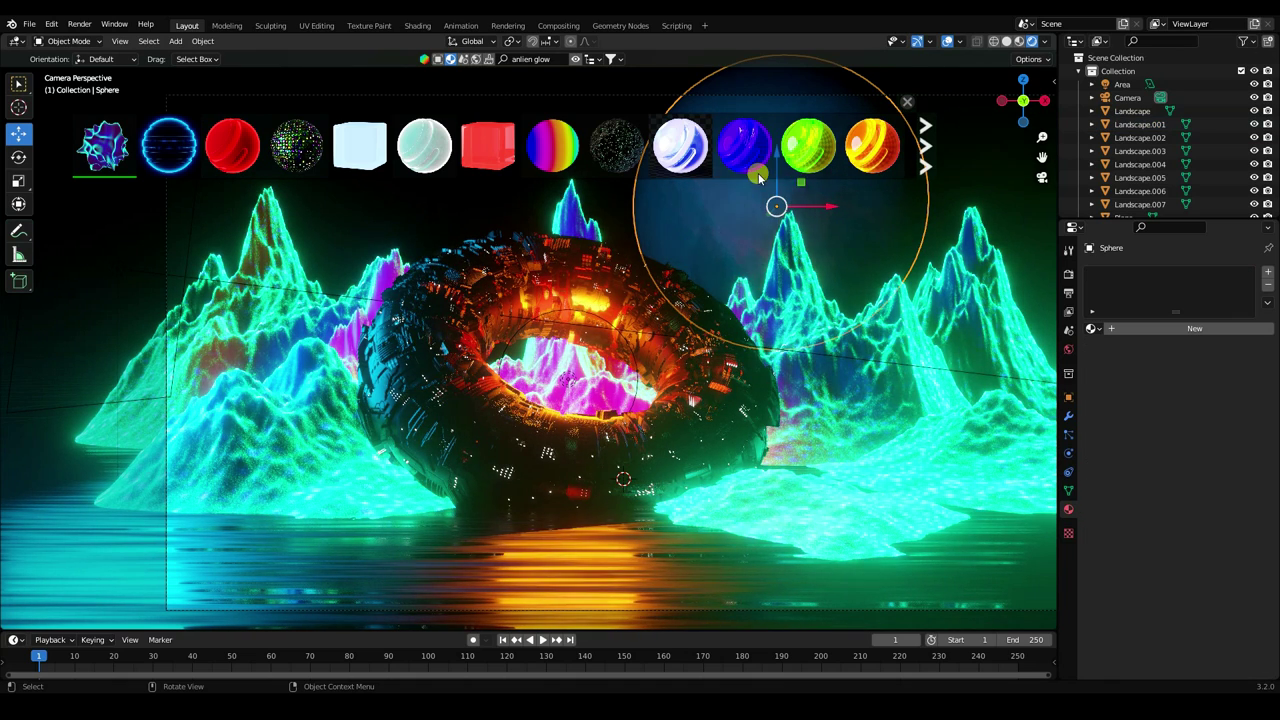
left_click(534, 60)
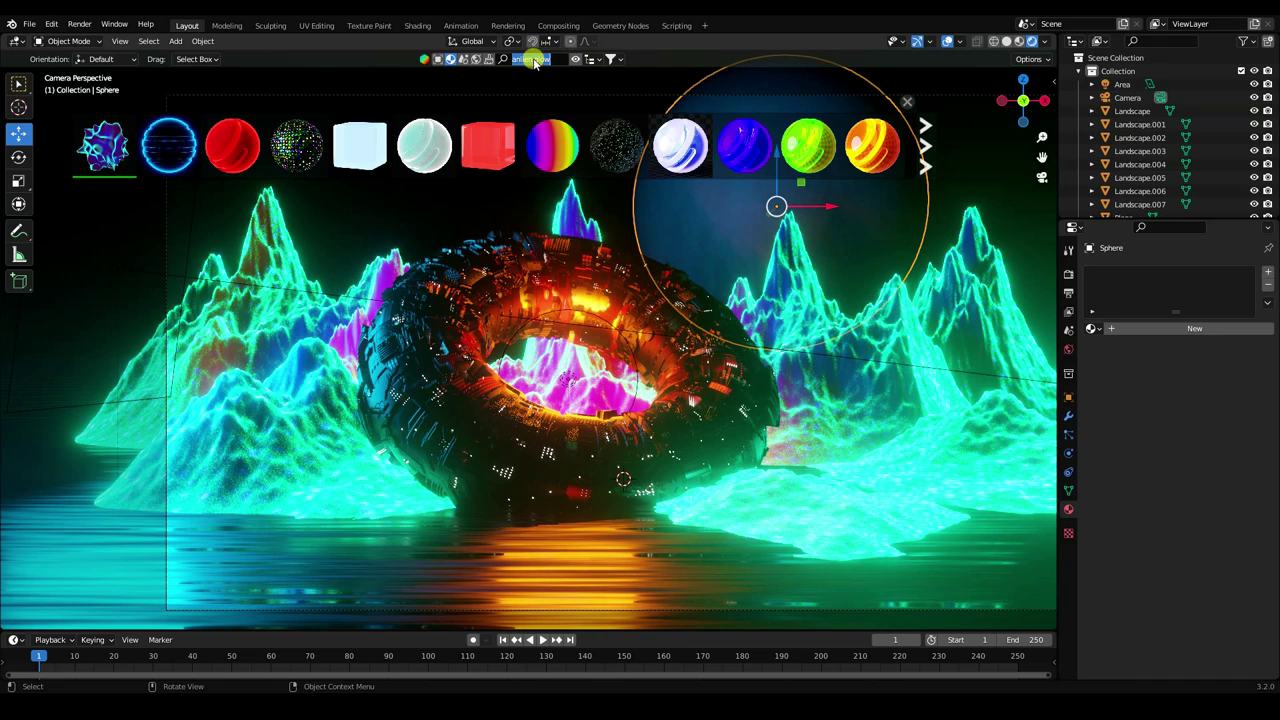
type("anlien rock")
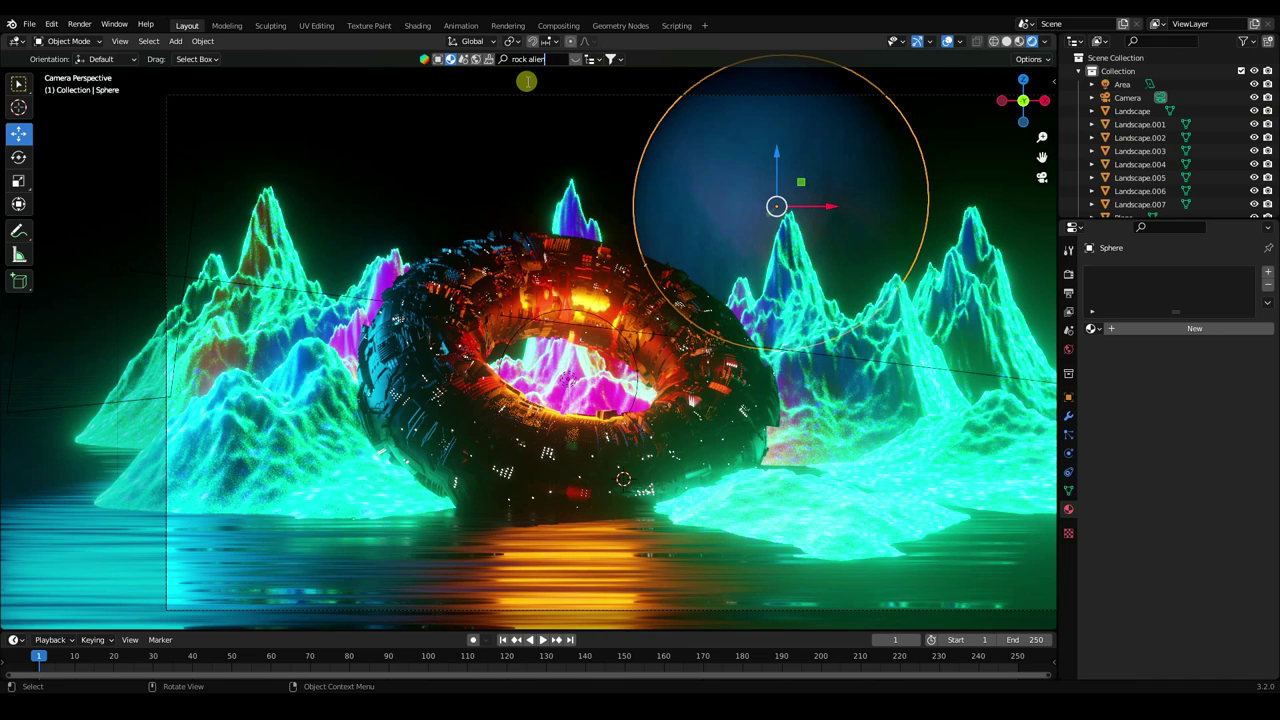
key("Return")
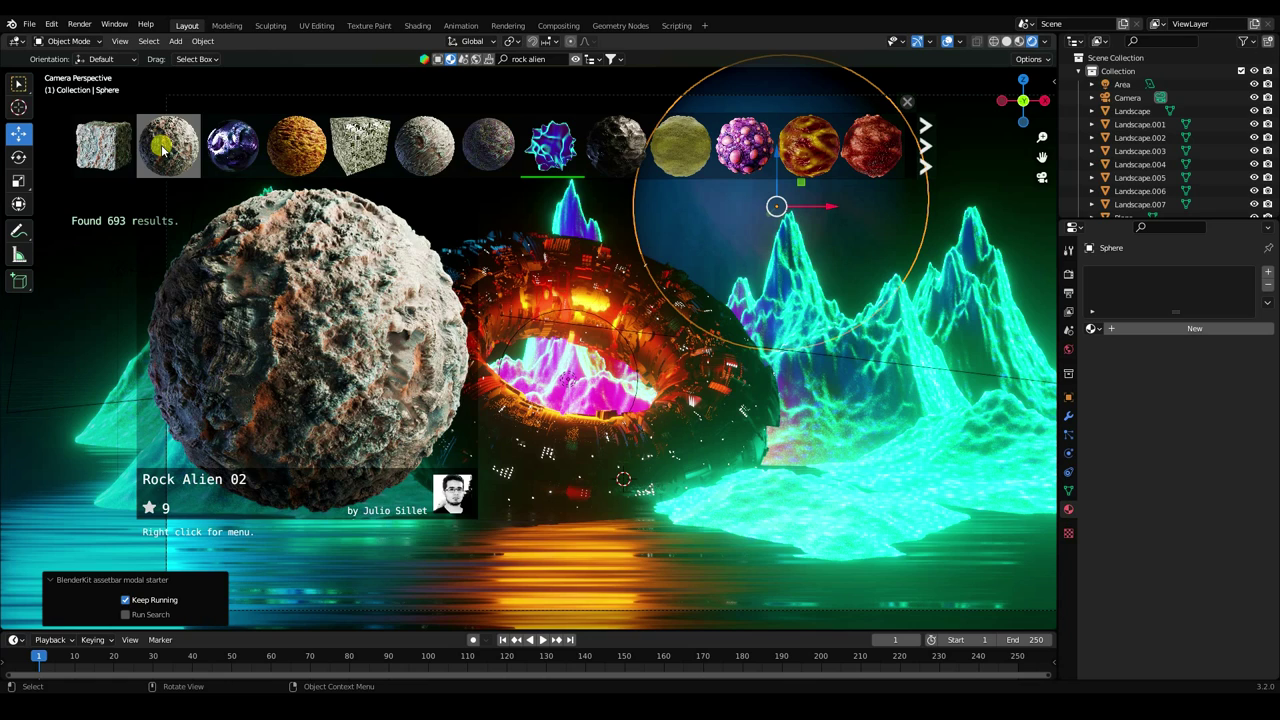
left_click_drag(163, 146, 843, 192)
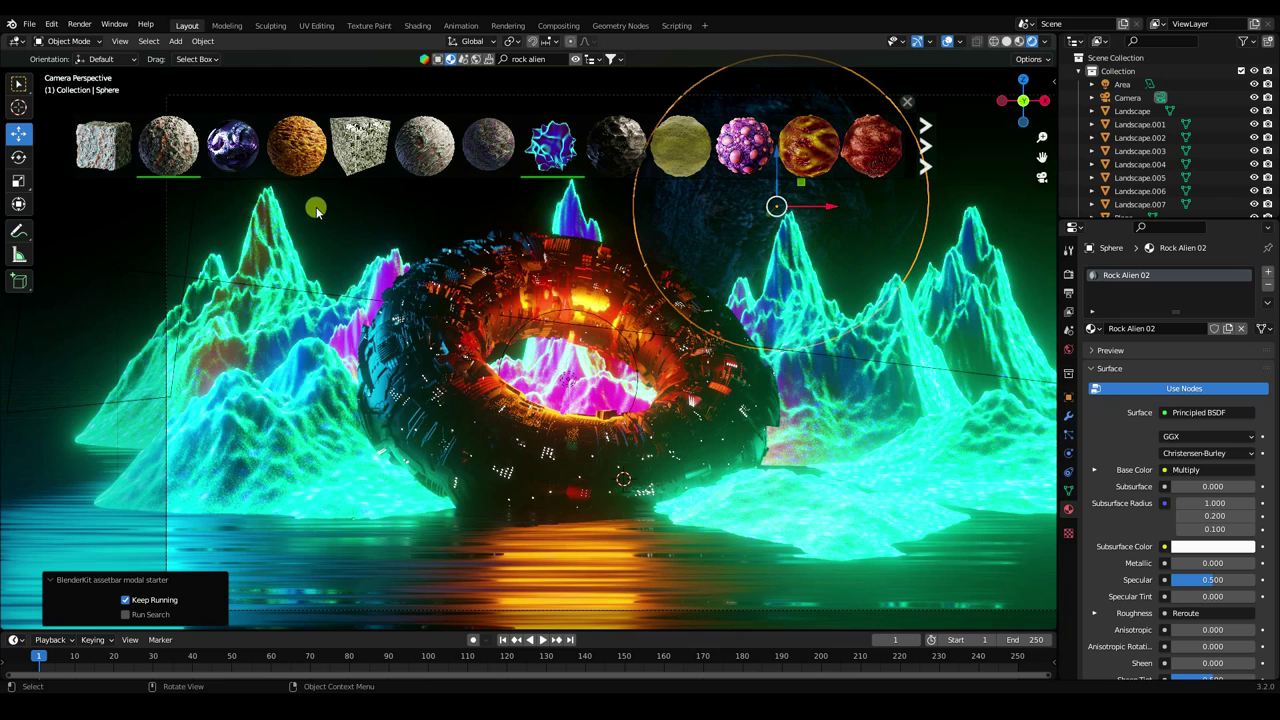
scroll(455, 250, "down", 2)
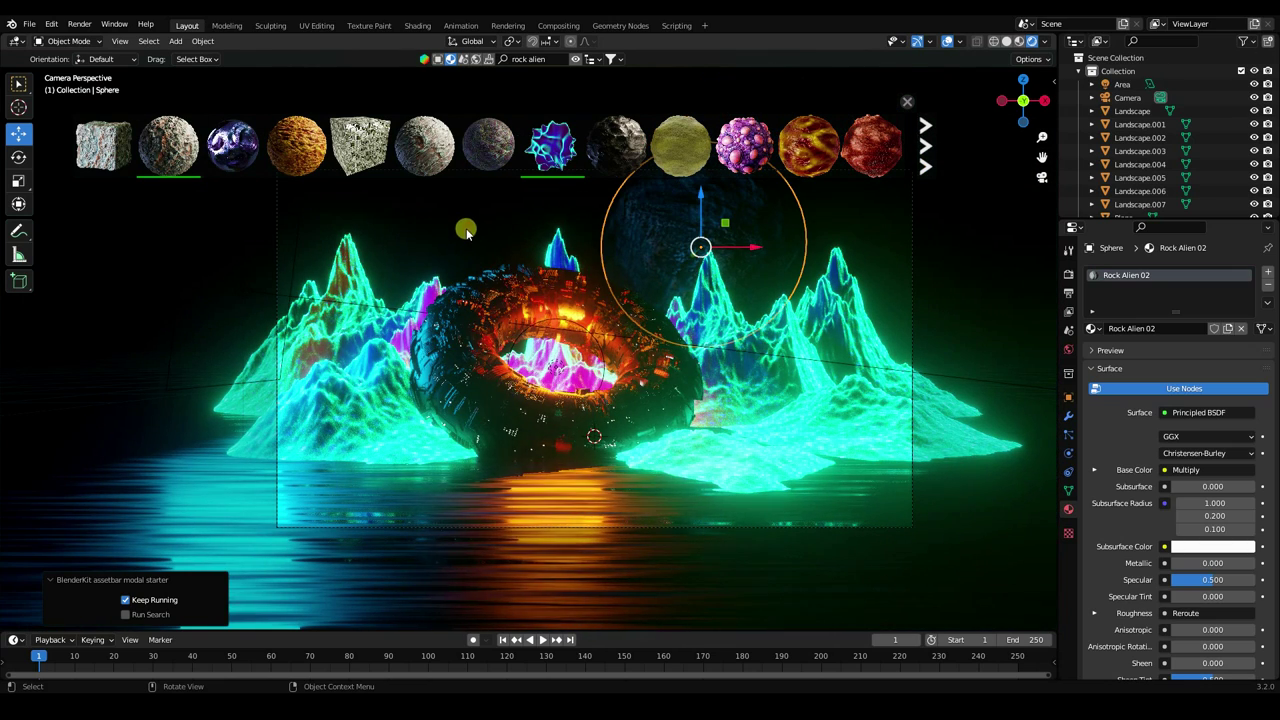
left_click(1019, 41)
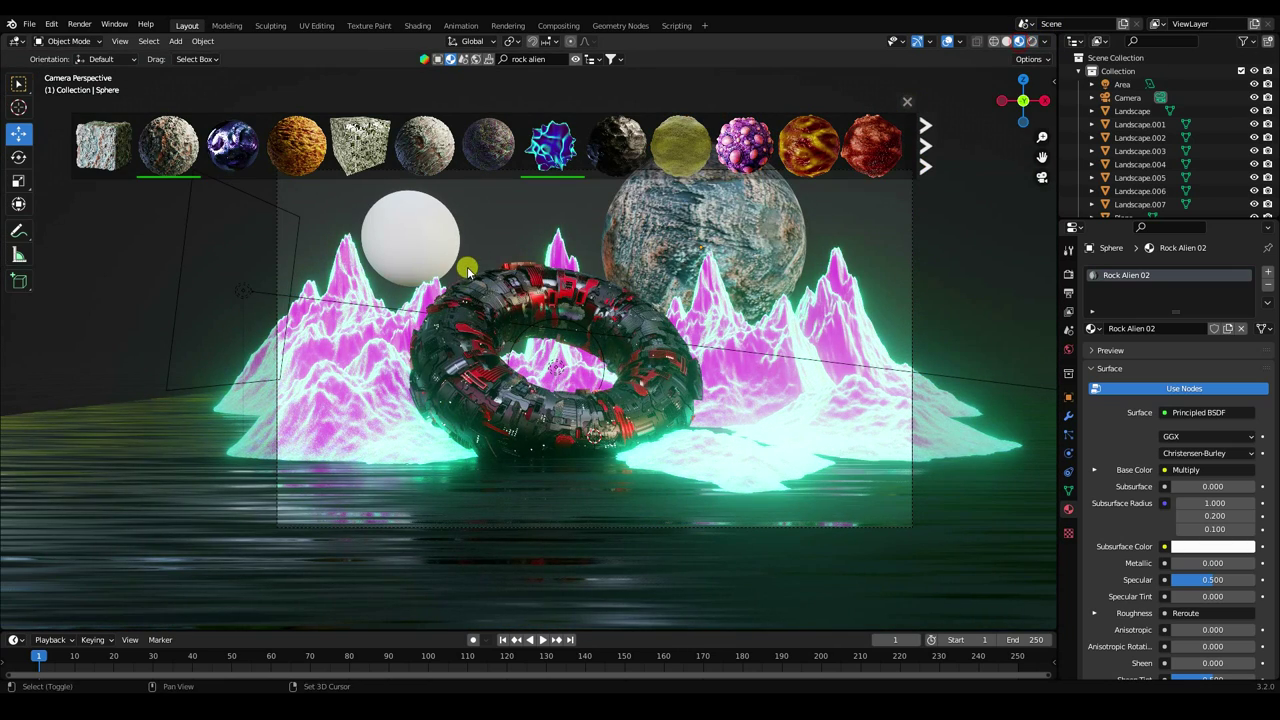
Drop Rock Alien 02 onto the small white sphere and orbit in to inspect it.
scroll(586, 363, "up", 2)
left_click_drag(160, 143, 405, 275)
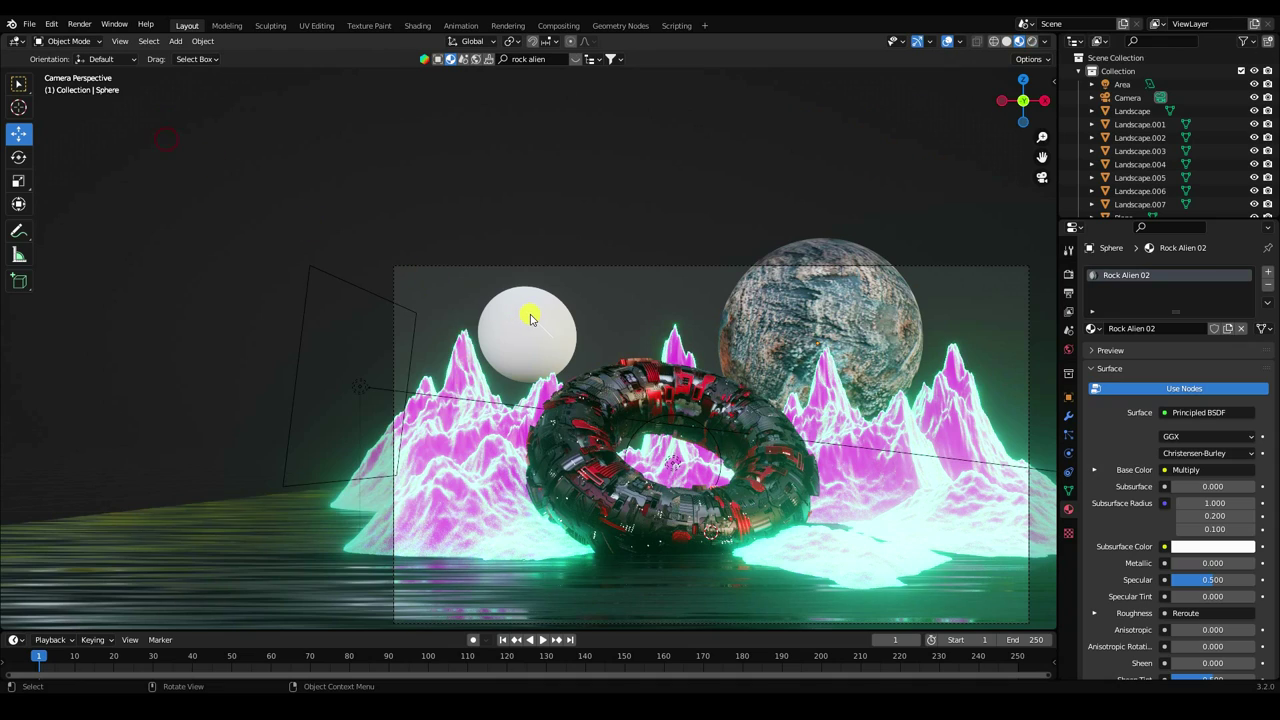
left_click_drag(530, 318, 528, 314)
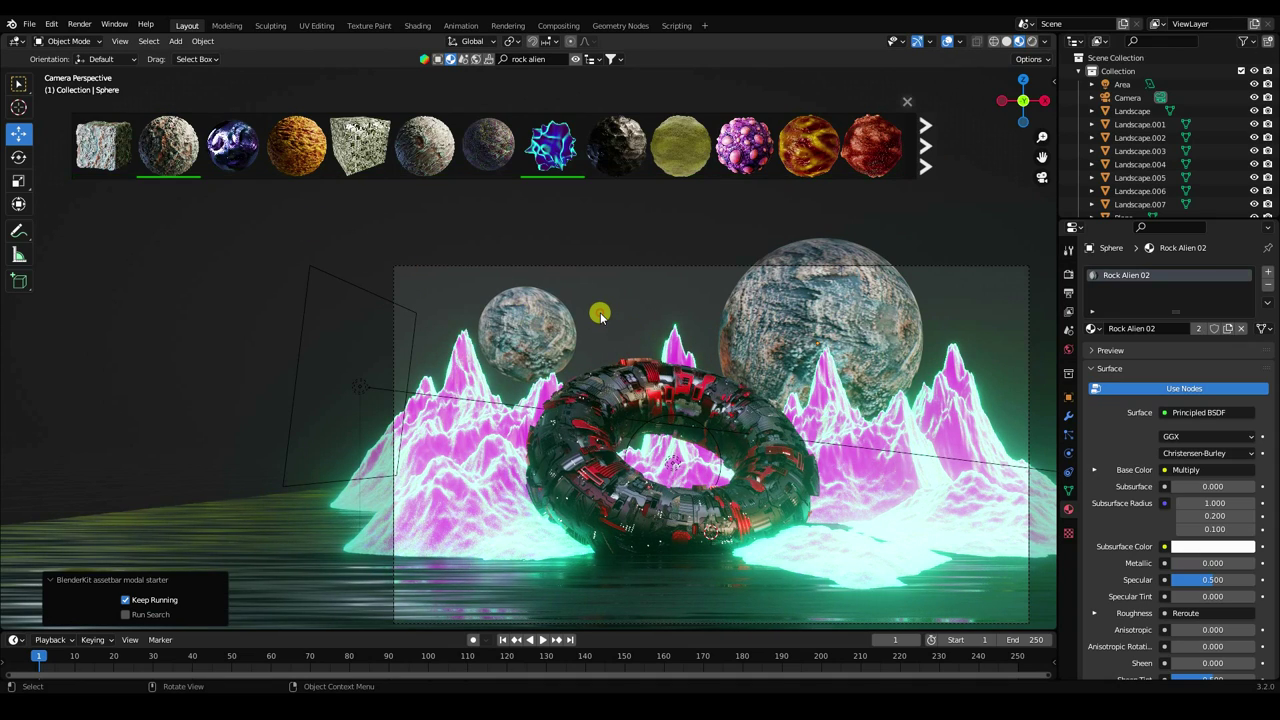
middle_click_drag(600, 315, 714, 206)
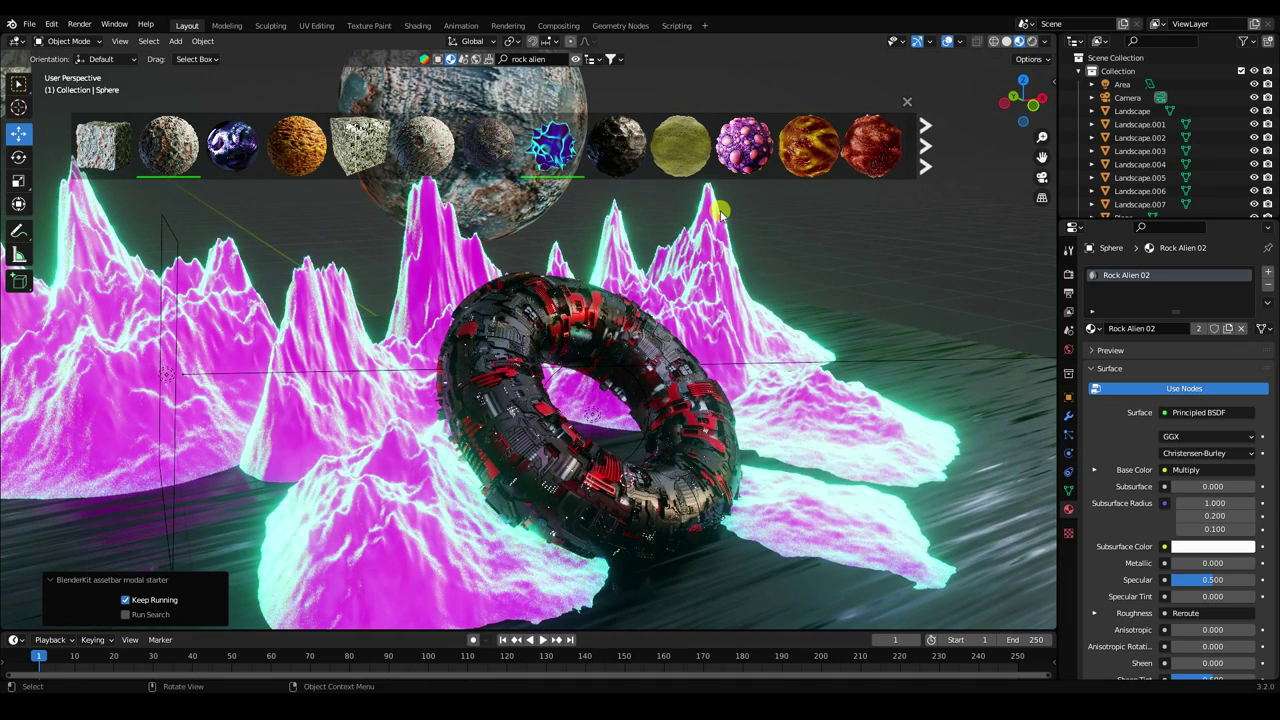
left_click(907, 101)
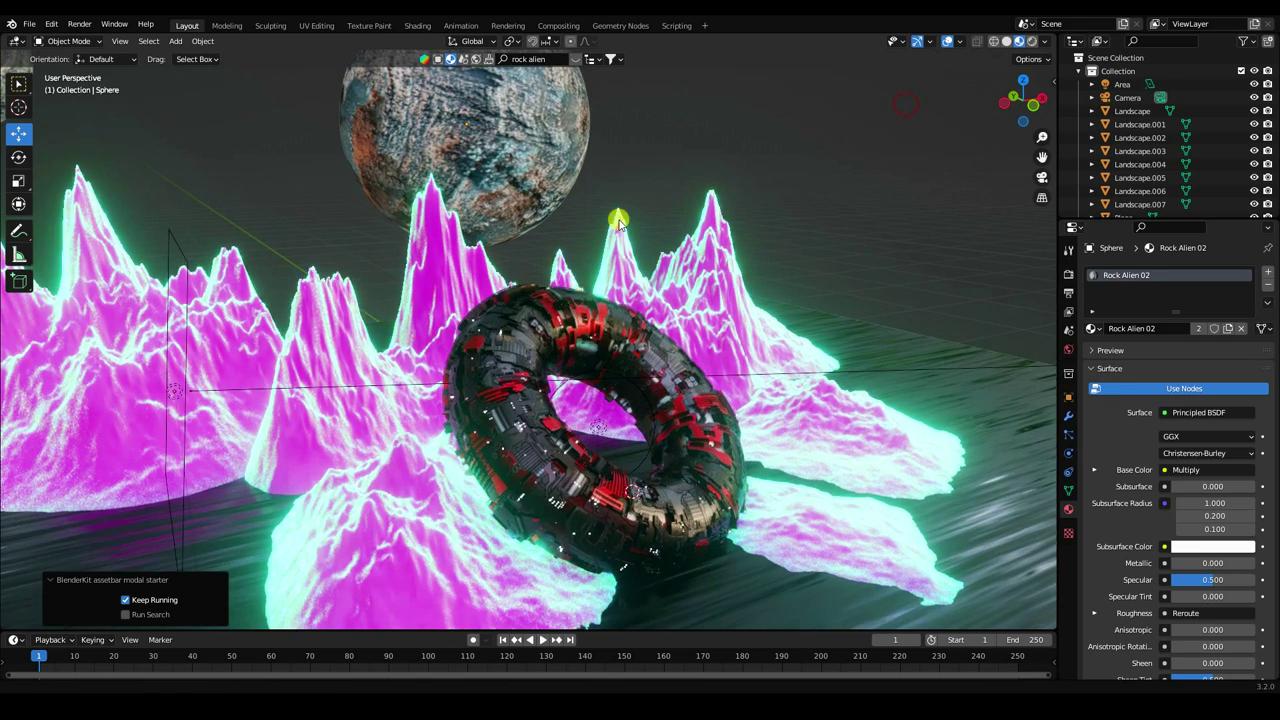
middle_click_drag(603, 203, 700, 378)
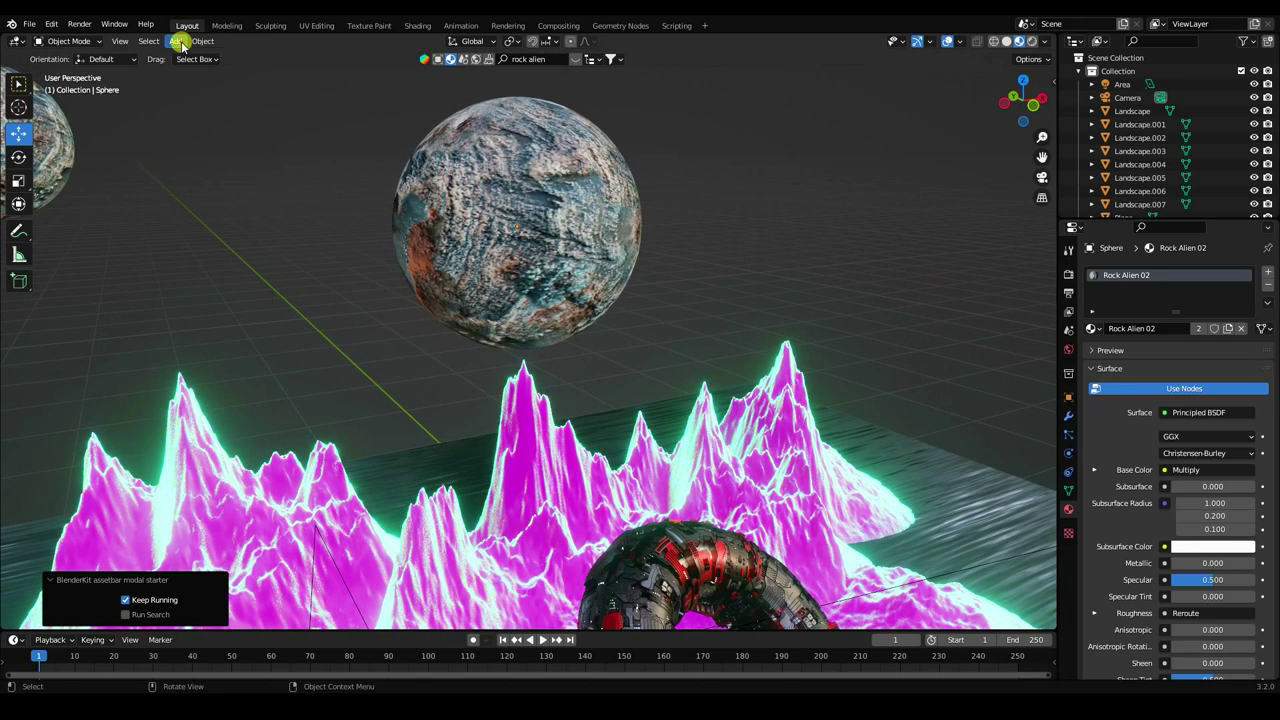
Add a point light, raise it about 2.5 m and move it 4.267 m along Y.
left_click(176, 41)
mouse_move(215, 221)
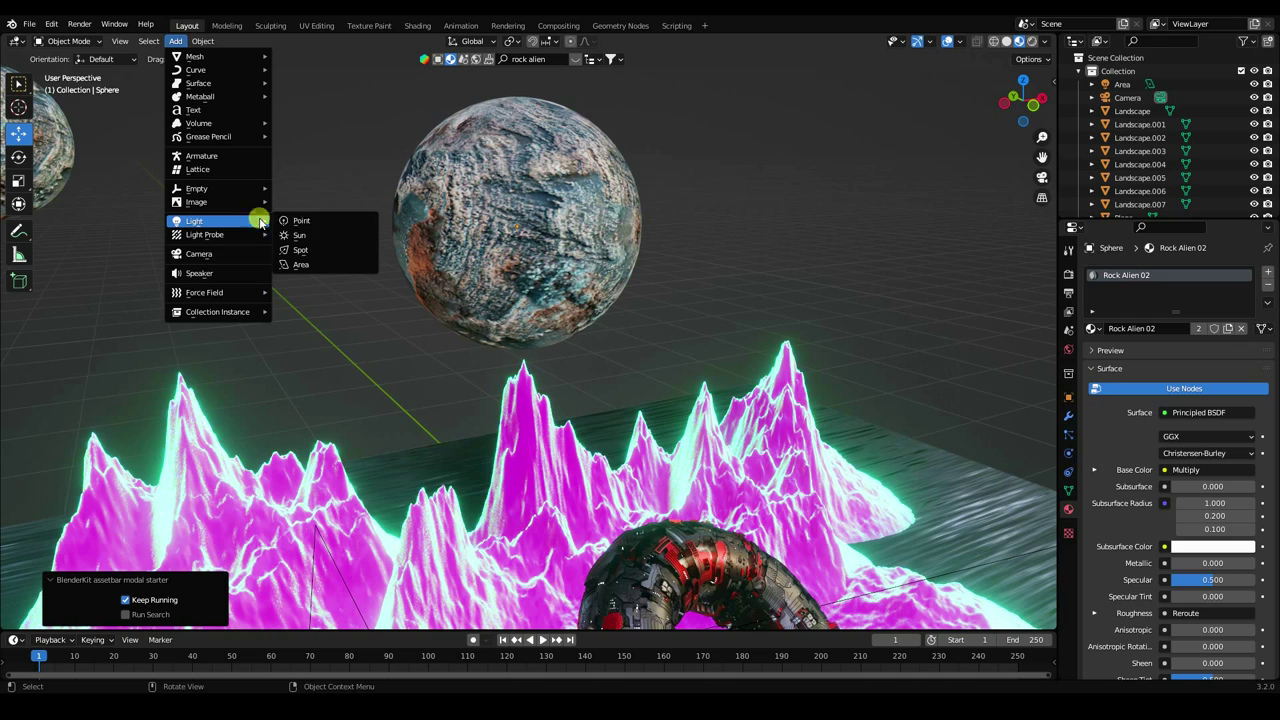
left_click(344, 220)
scroll(600, 288, "down", 3)
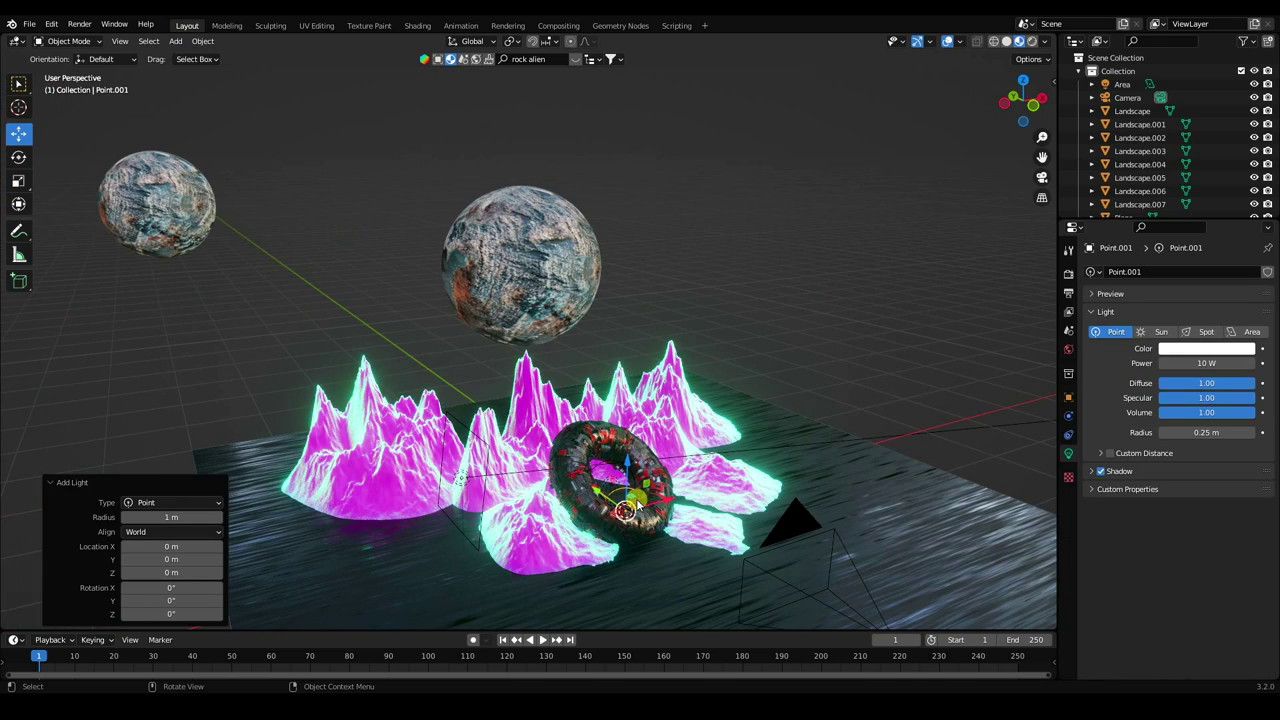
left_click_drag(627, 462, 649, 226)
mouse_move(649, 226)
middle_mouse_down()
mouse_move(614, 330)
mouse_move(560, 354)
middle_mouse_up()
key("g")
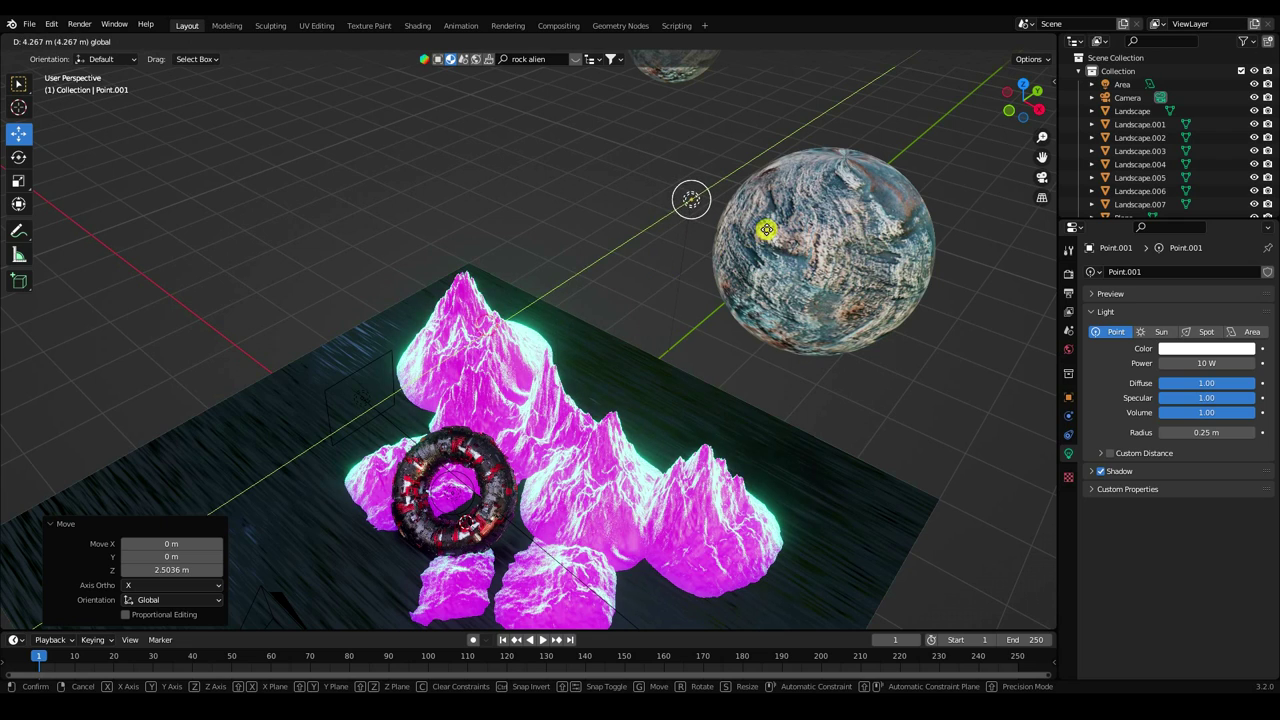
left_click(766, 229)
key("KP_7")
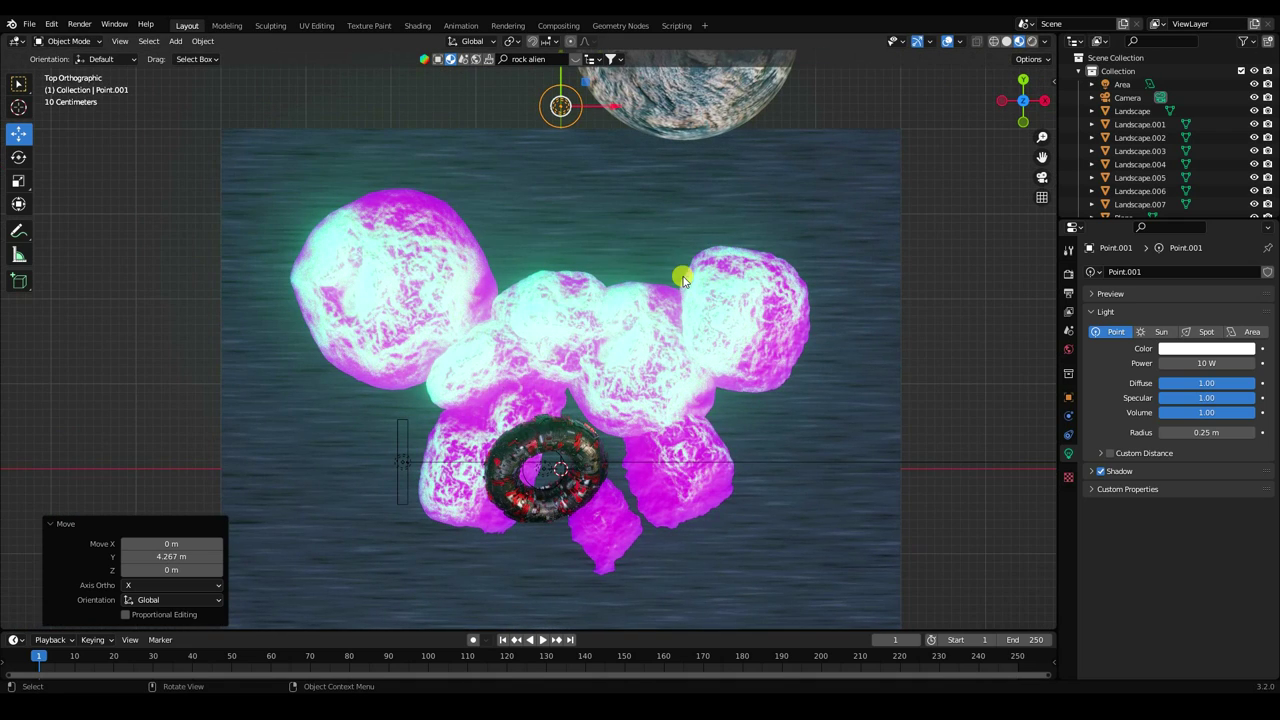
middle_click_drag(667, 165, 566, 400, "shift")
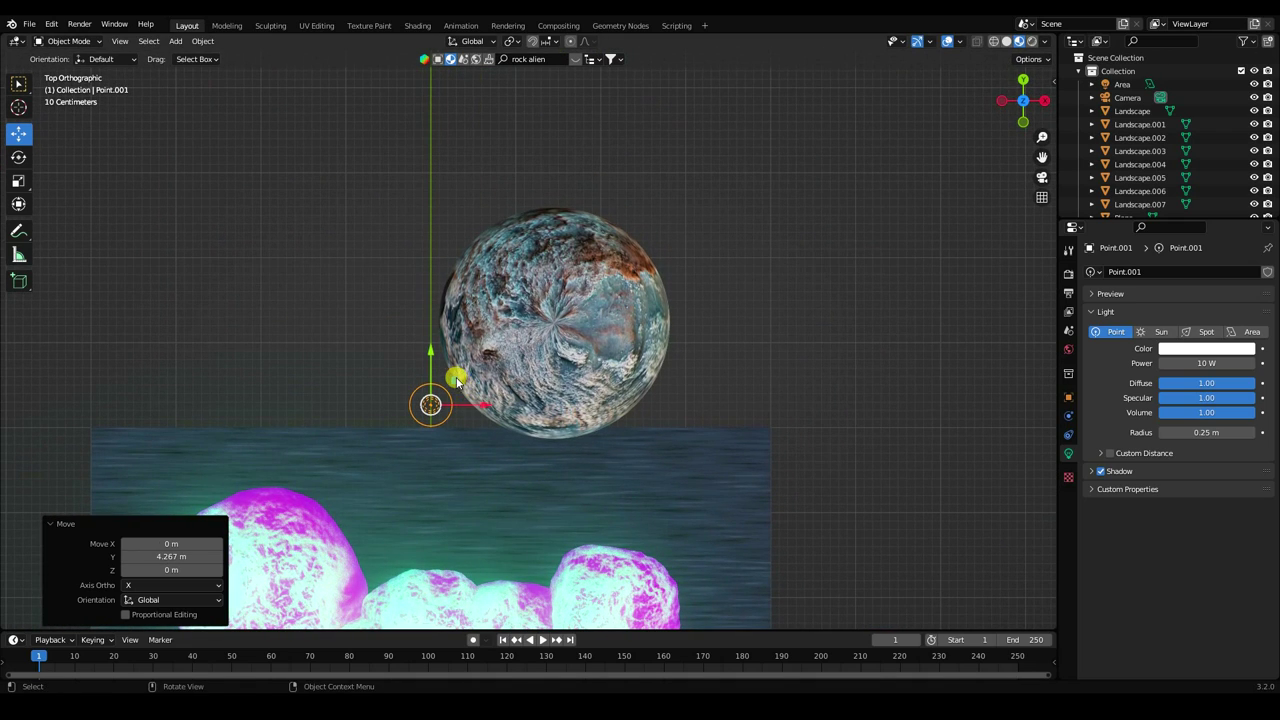
Move Point.001 to the sphere's right edge and set its radius to 1 m.
key("g")
left_click(712, 297)
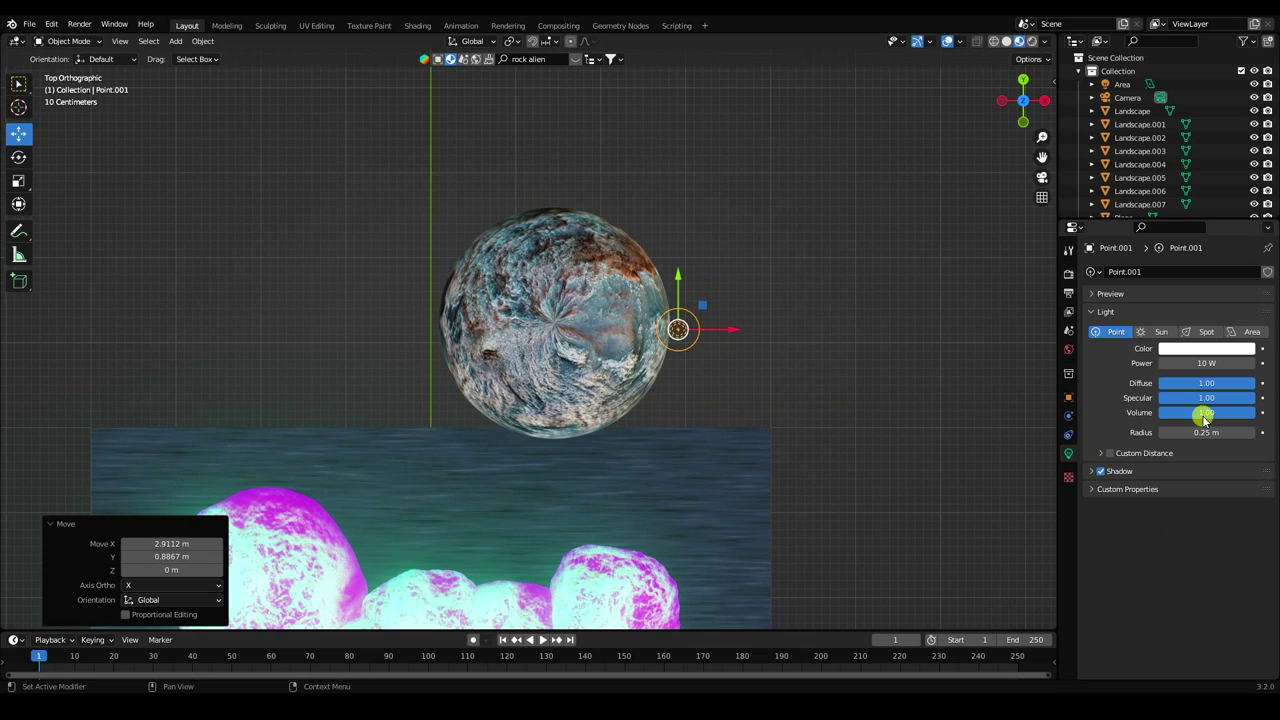
left_click(1200, 433)
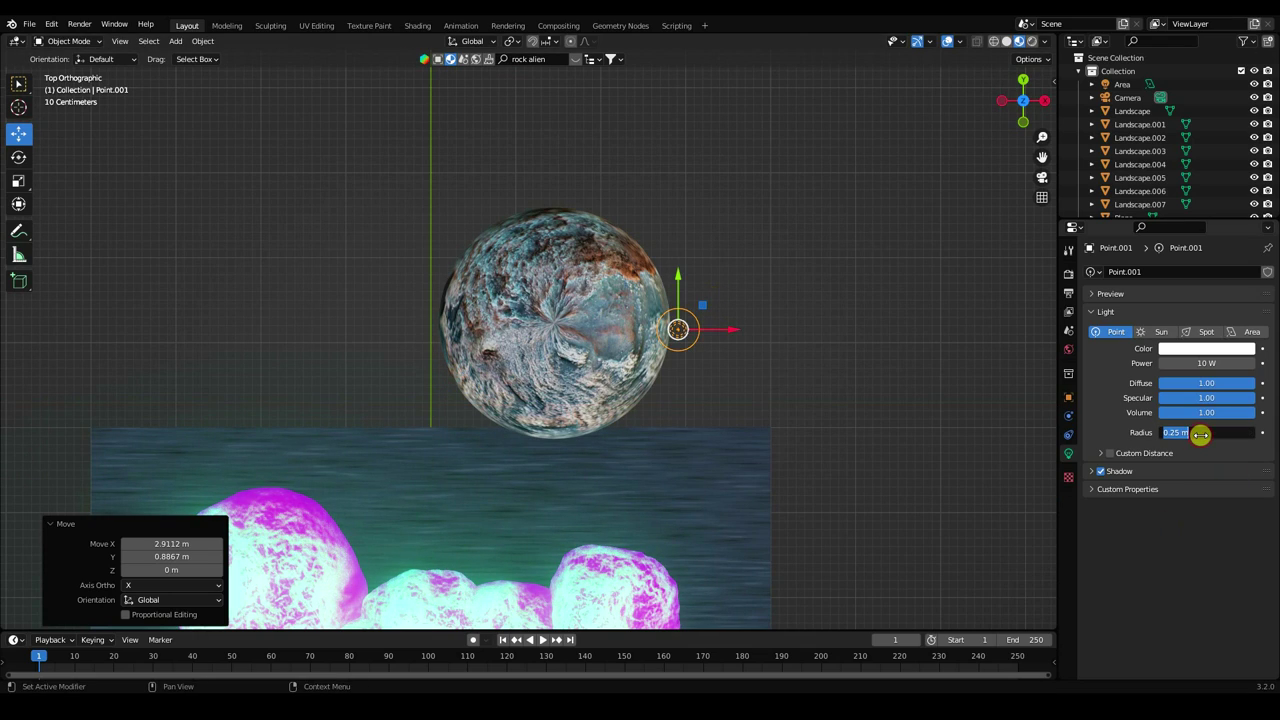
type("1")
key("Return")
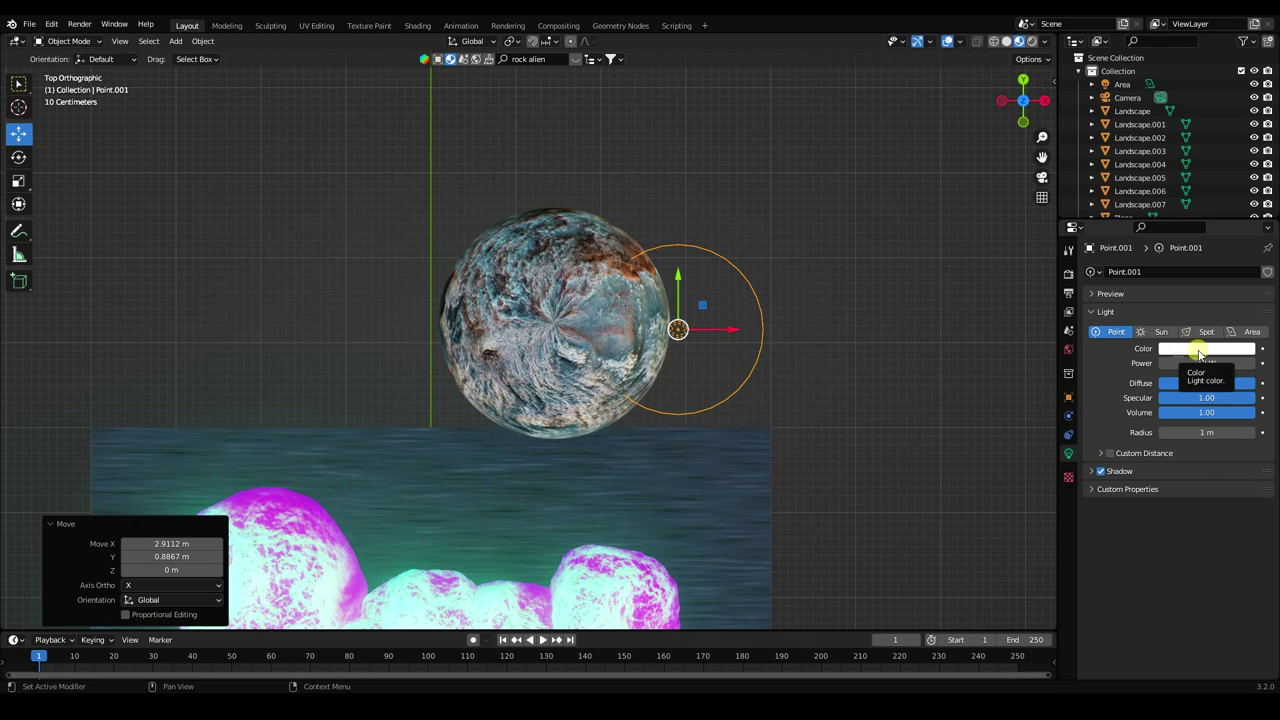
Make Point.001 orange with hue 0.024 and set its power to 2000 W.
left_click(1199, 350)
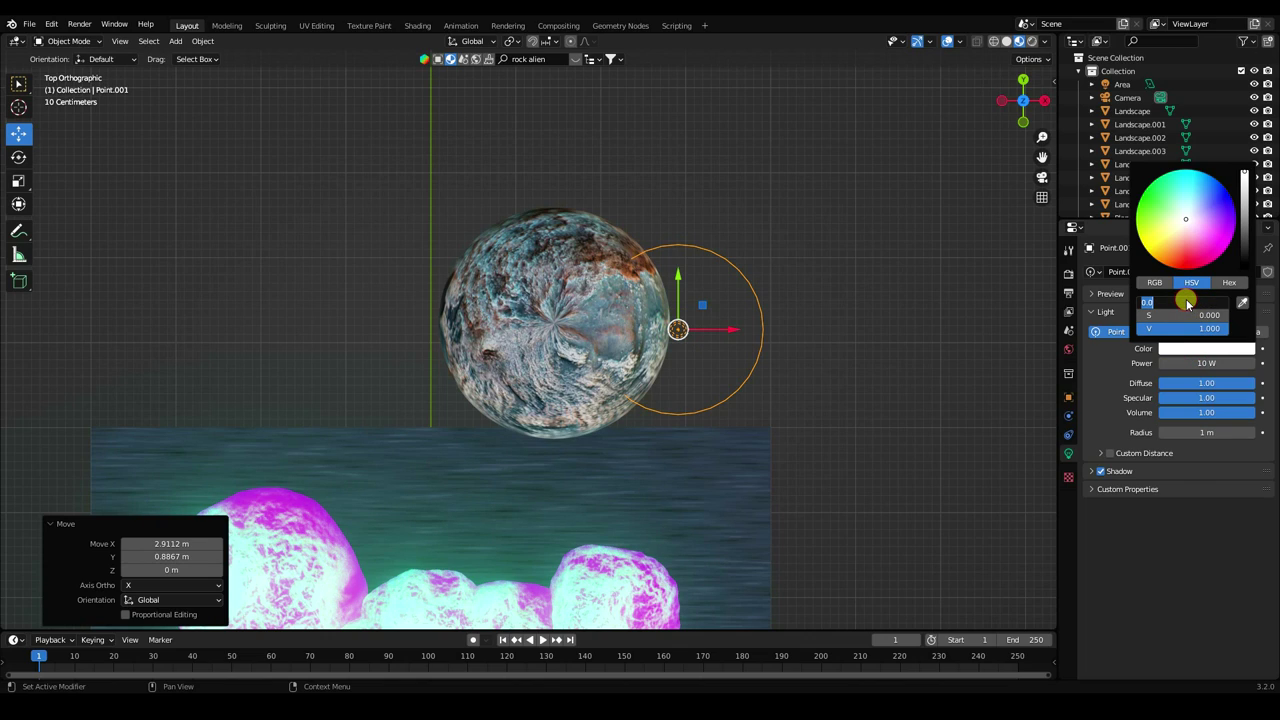
type("0")
type("24")
key("Return")
left_click(1206, 365)
type("2000")
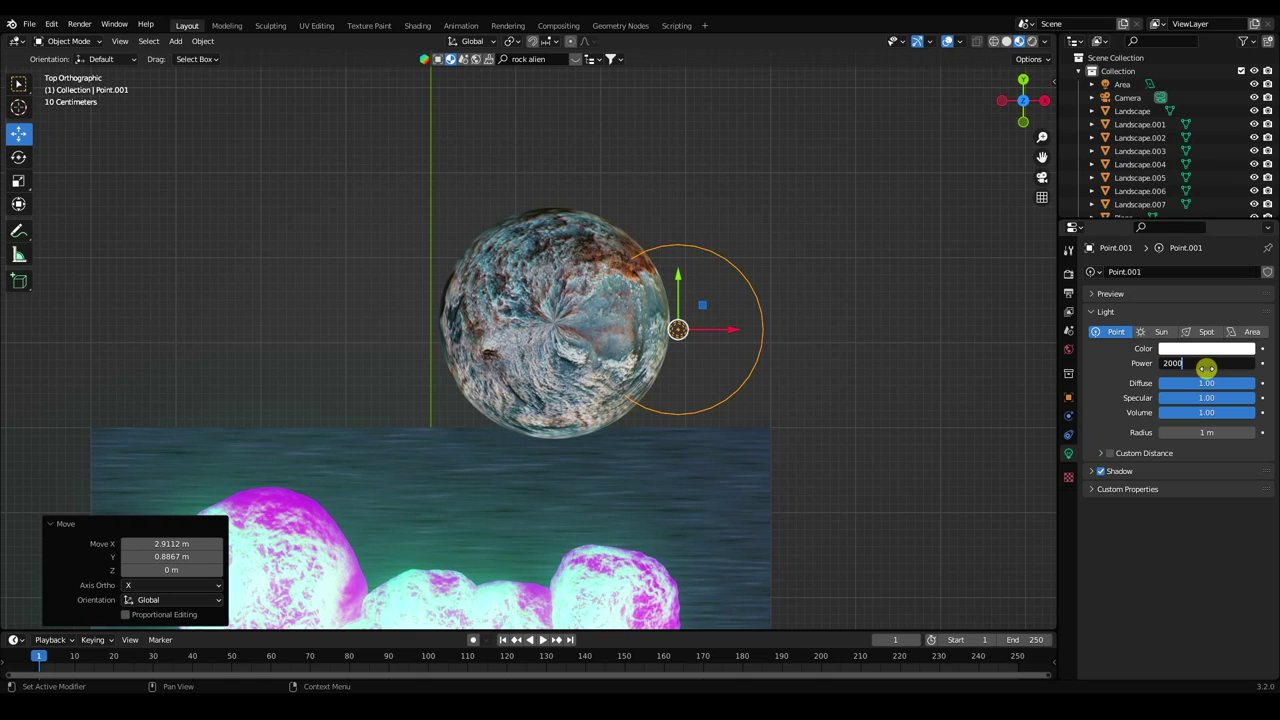
key("Return")
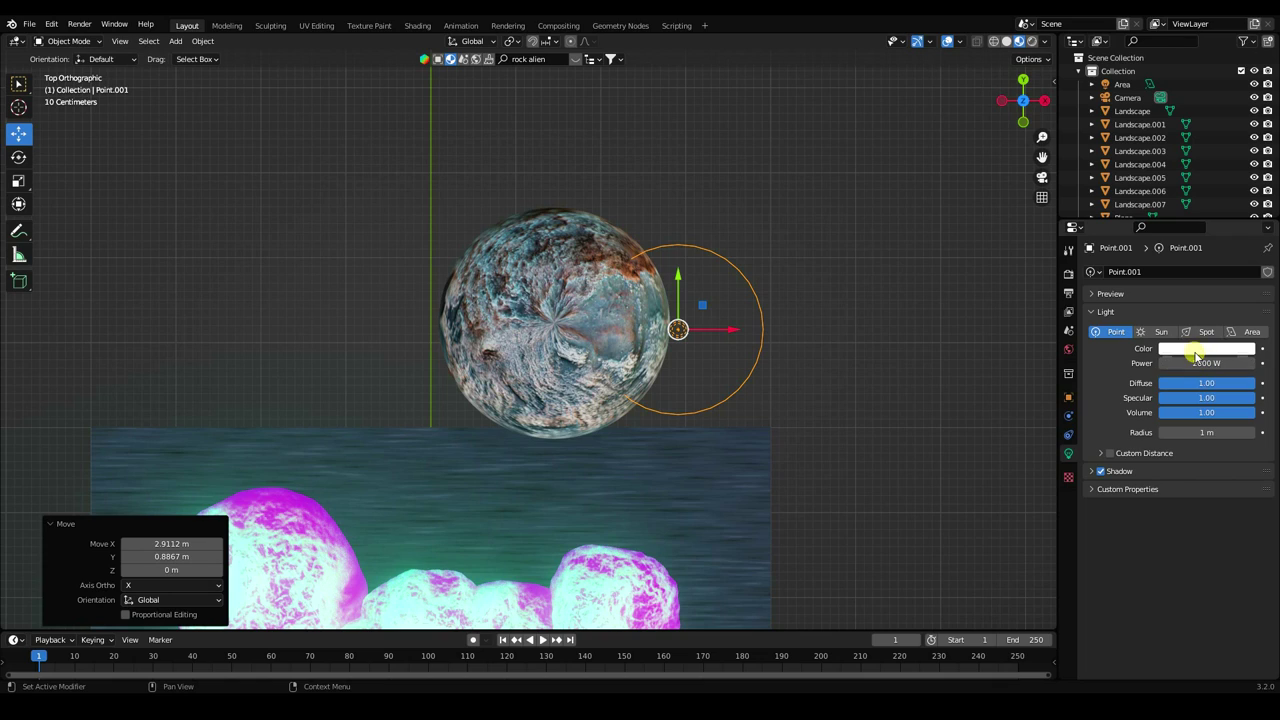
left_click(1200, 348)
type("0.024")
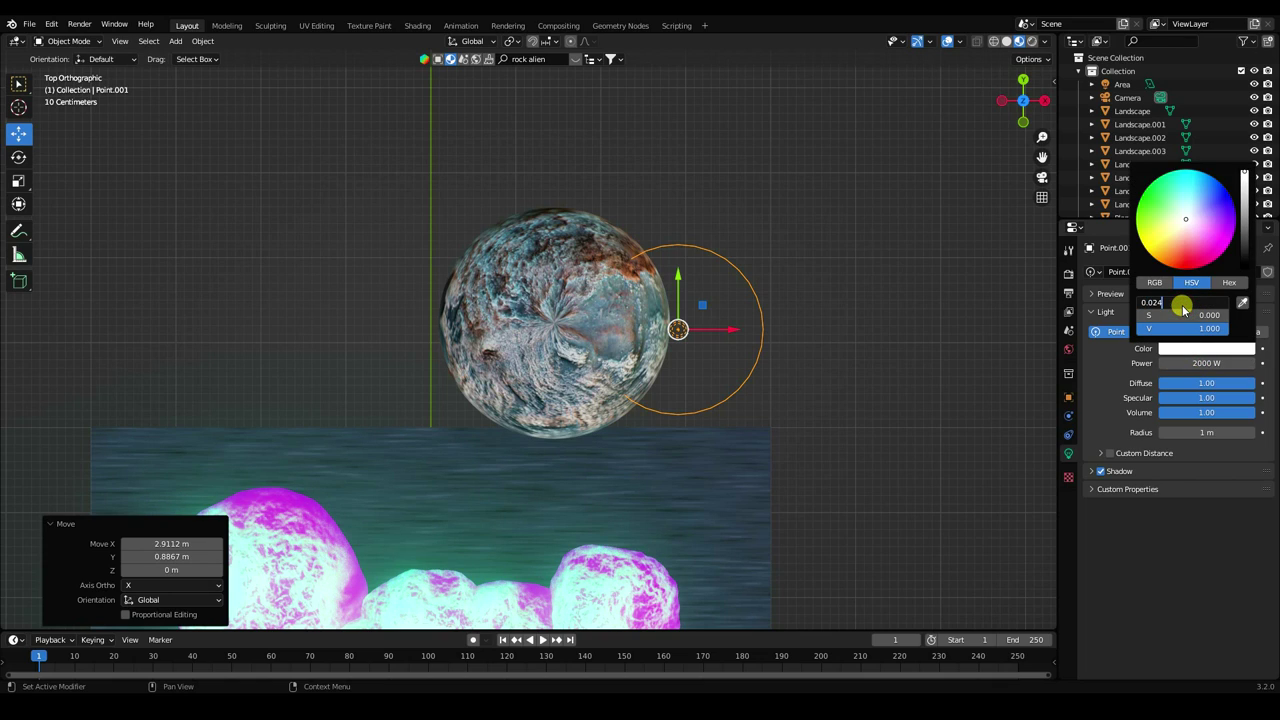
key("Return")
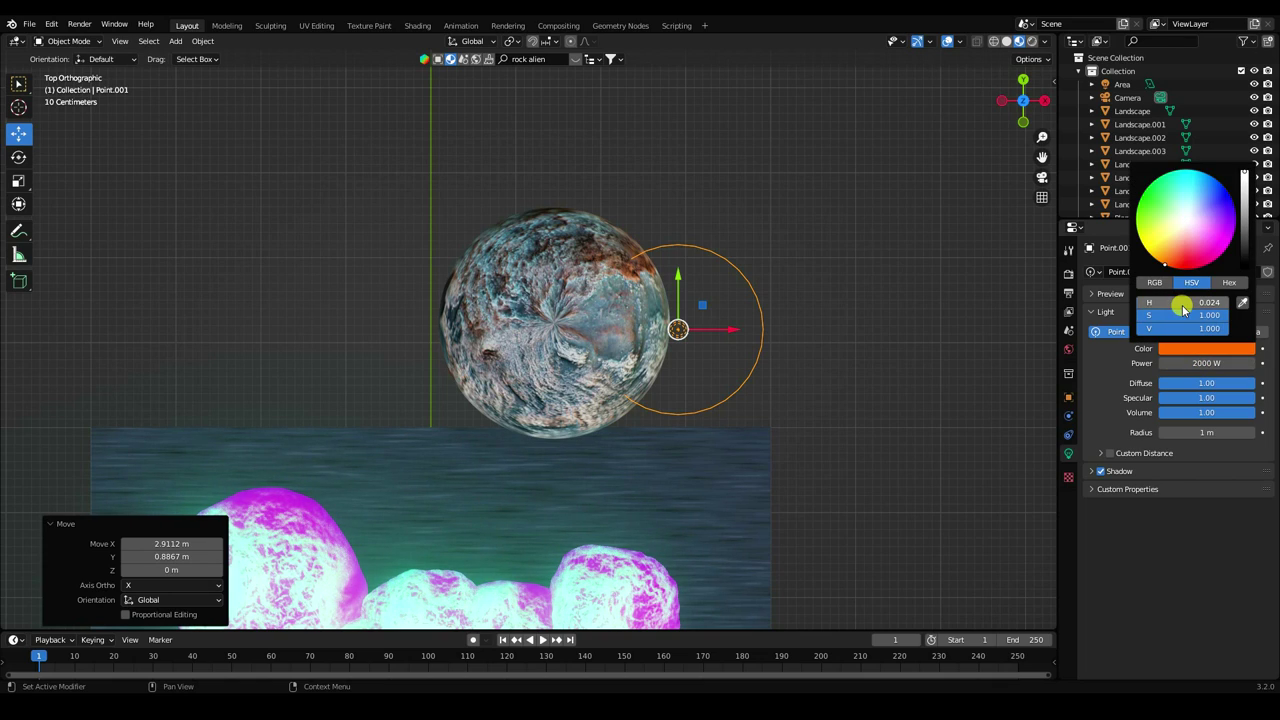
left_click(752, 300)
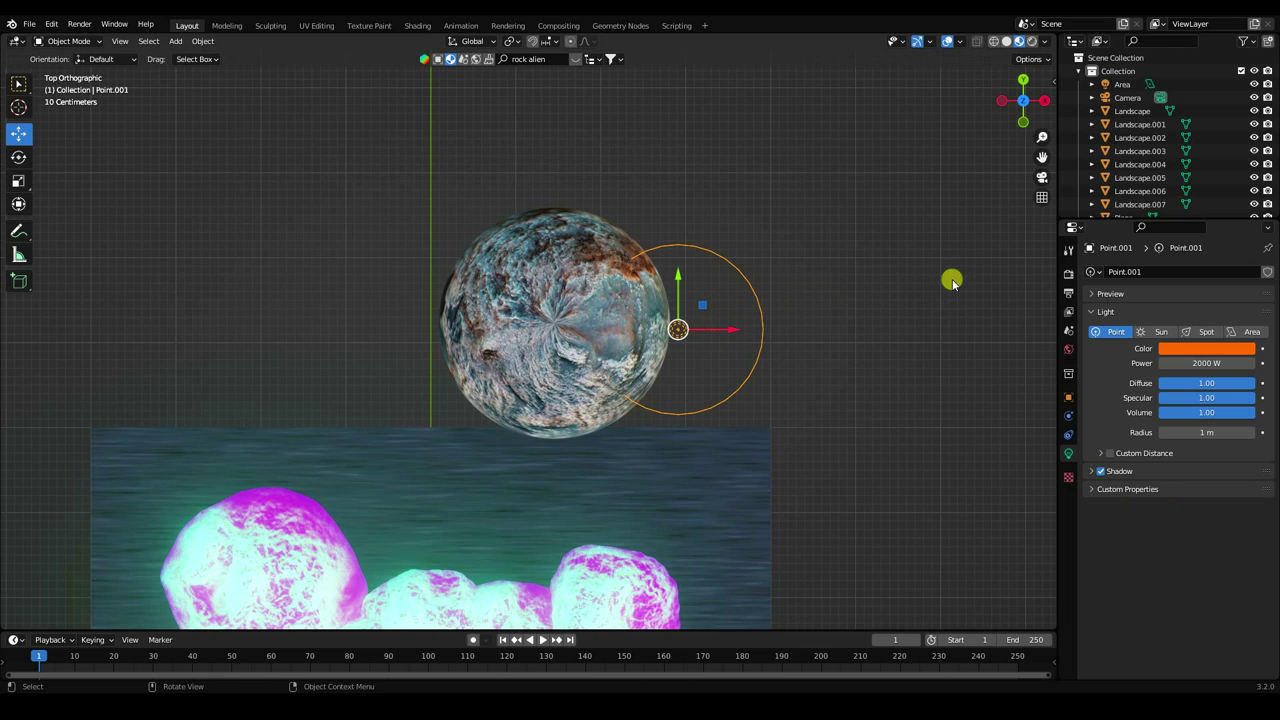
Copy and paste Point.001, placing the duplicate on the planet's left side.
left_click_drag(1100, 223, 1105, 326)
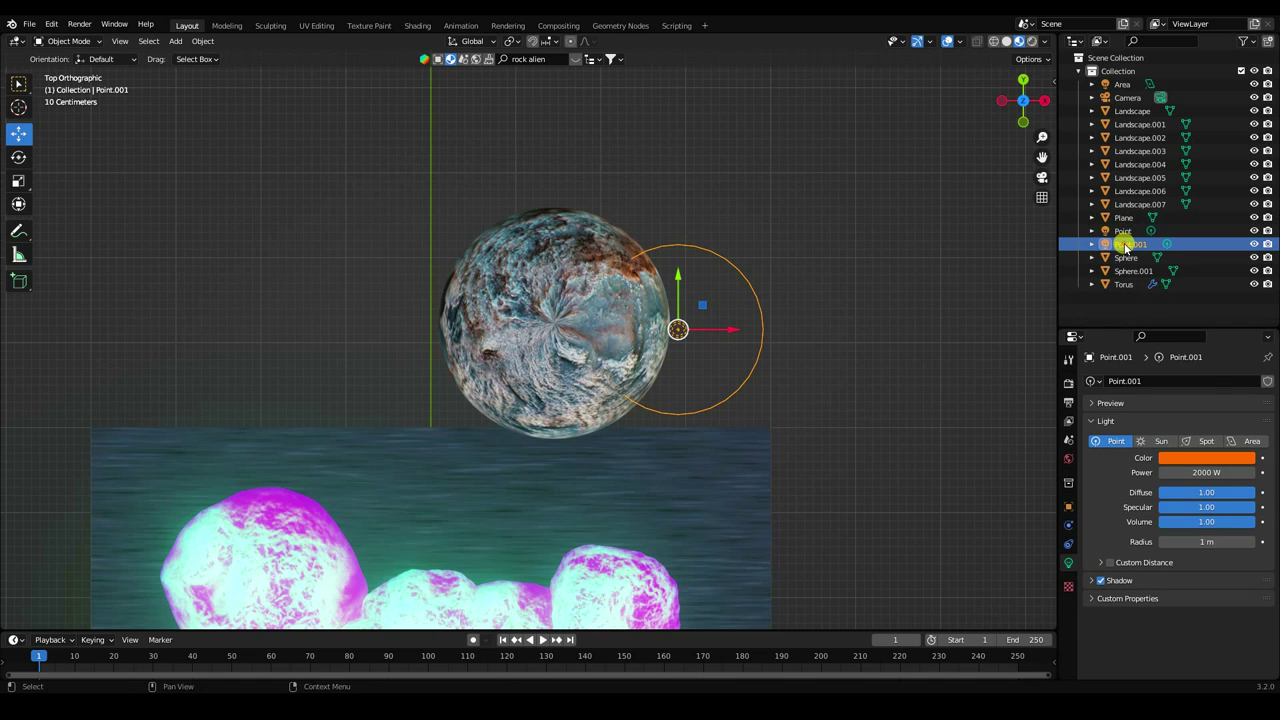
key("ctrl+c")
key("ctrl+v")
key("g")
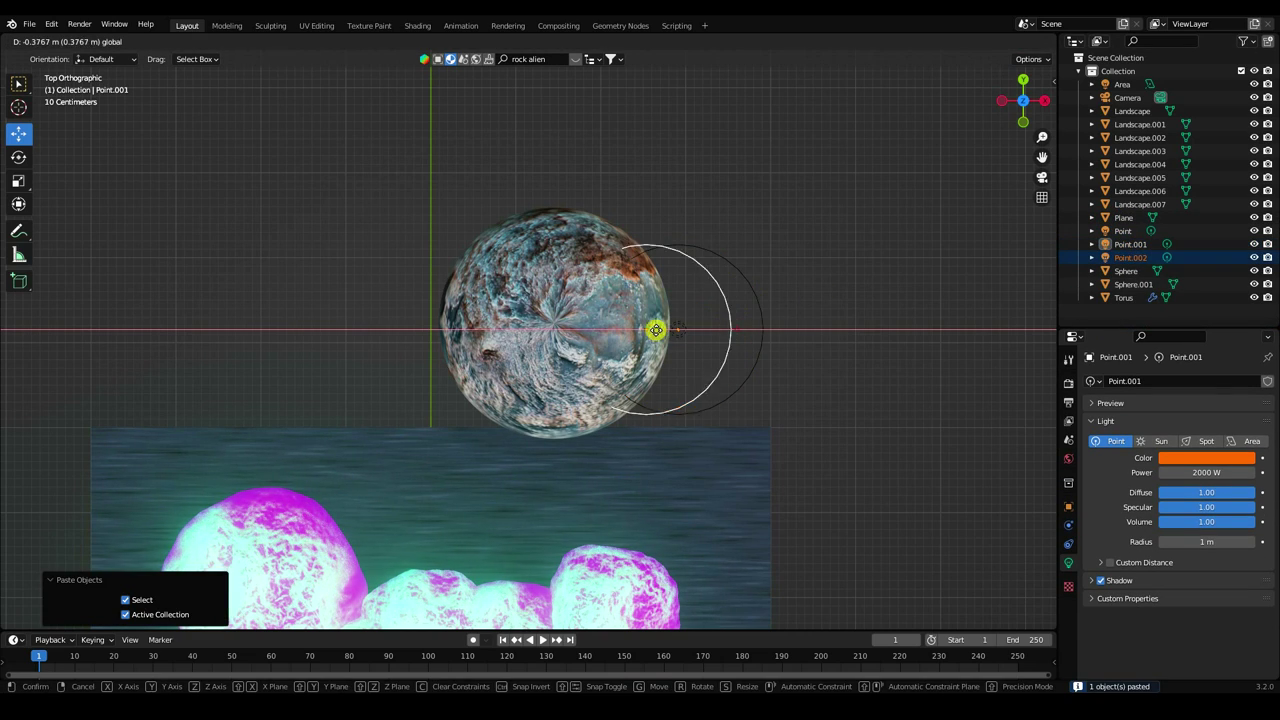
left_click(478, 322)
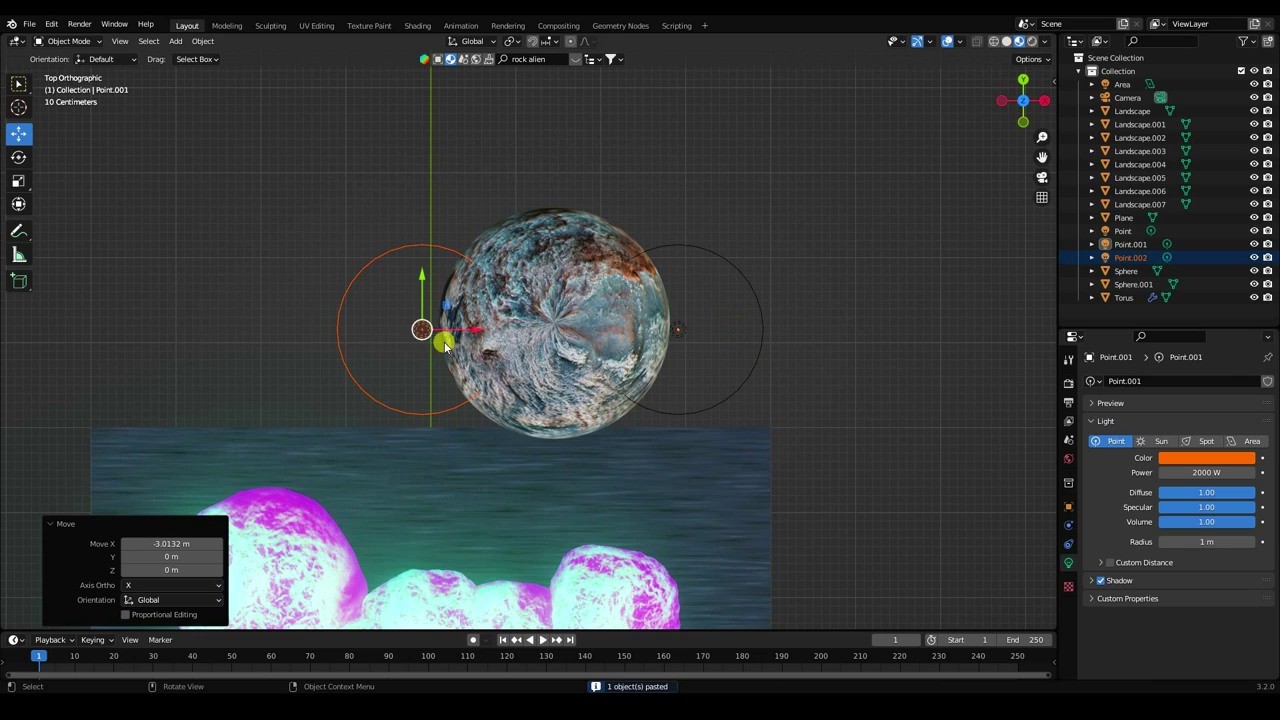
Set the new Point.002 light's hue to 0.6 so it shines cyan.
left_click(338, 348)
left_click(1172, 458)
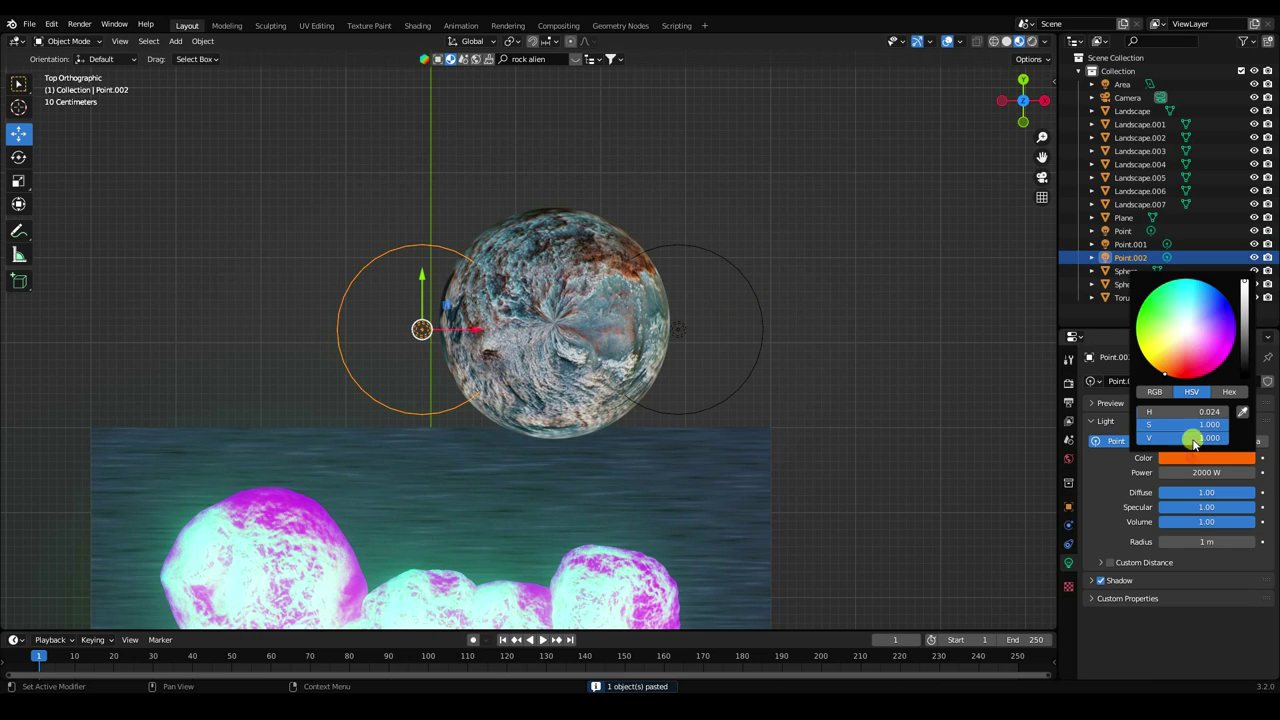
left_click(1163, 413)
type("0.6")
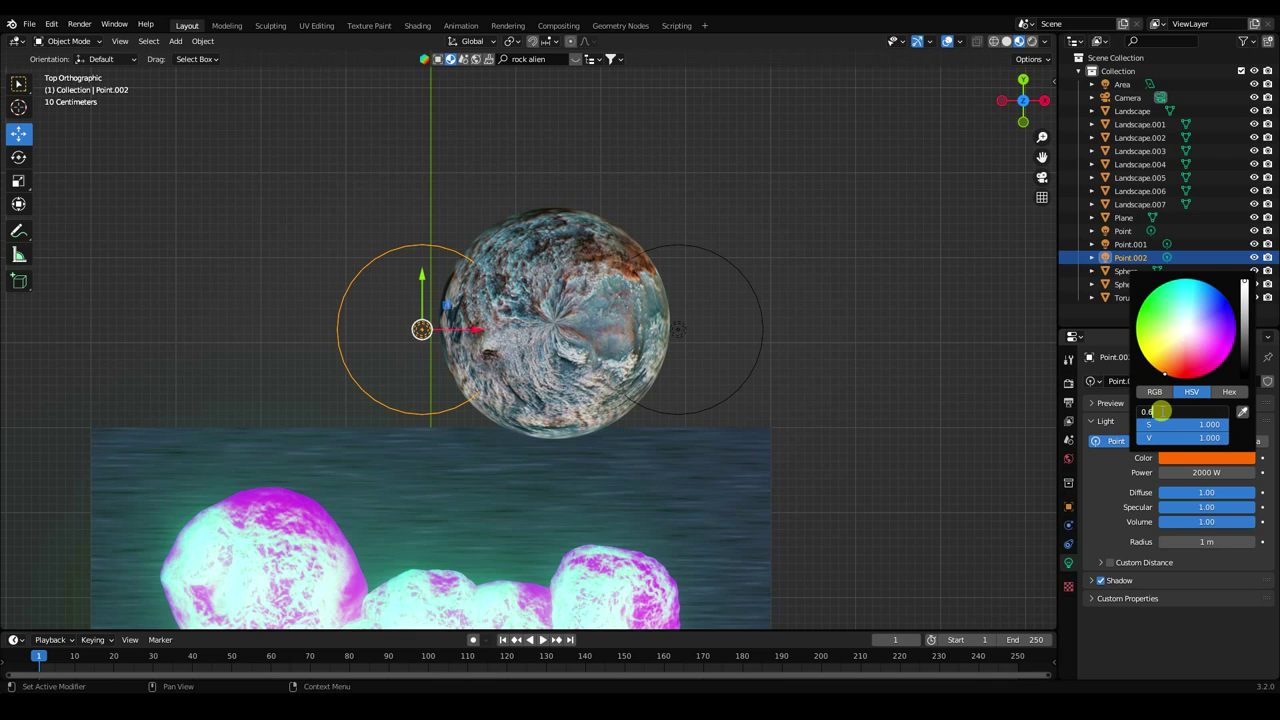
key("Return")
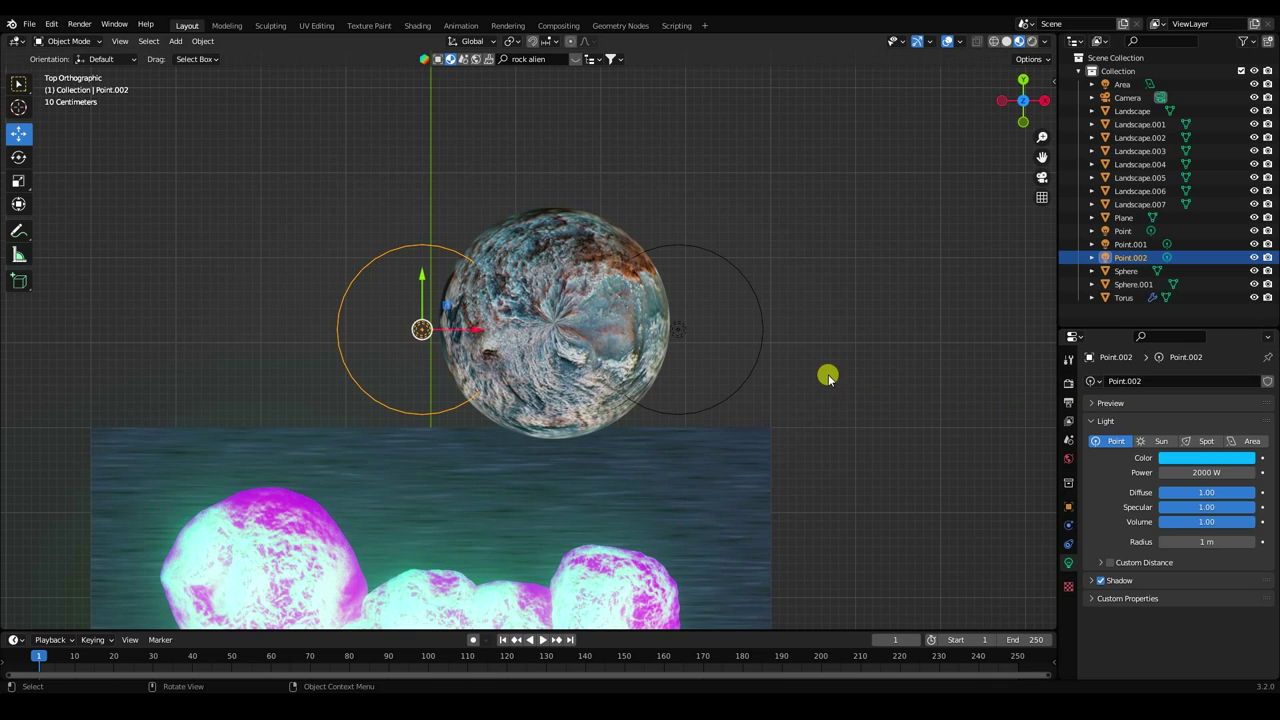
key("KP_0")
scroll(692, 332, "down", 1)
Frame the camera shot and switch the viewport to Rendered shading.
scroll(760, 370, "up", 2)
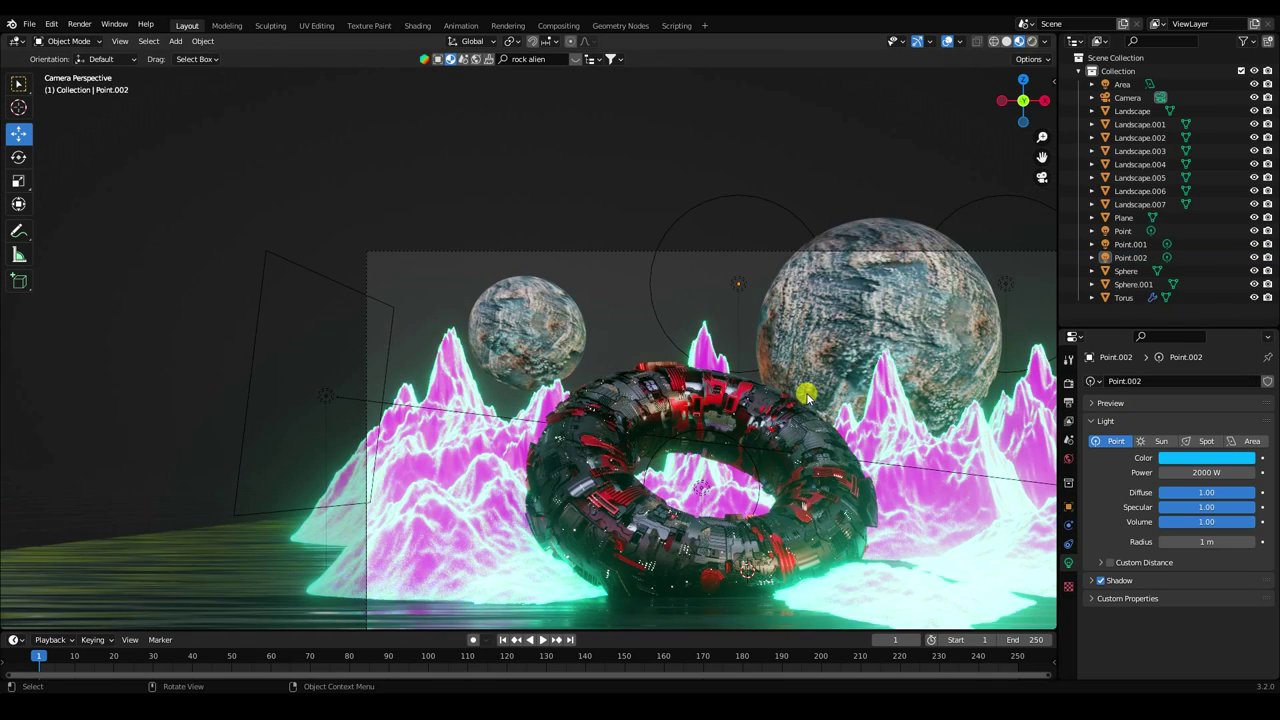
mouse_move(808, 391)
middle_mouse_down("shift")
mouse_move(511, 286)
mouse_move(568, 316)
mouse_move(583, 294)
middle_mouse_up("shift")
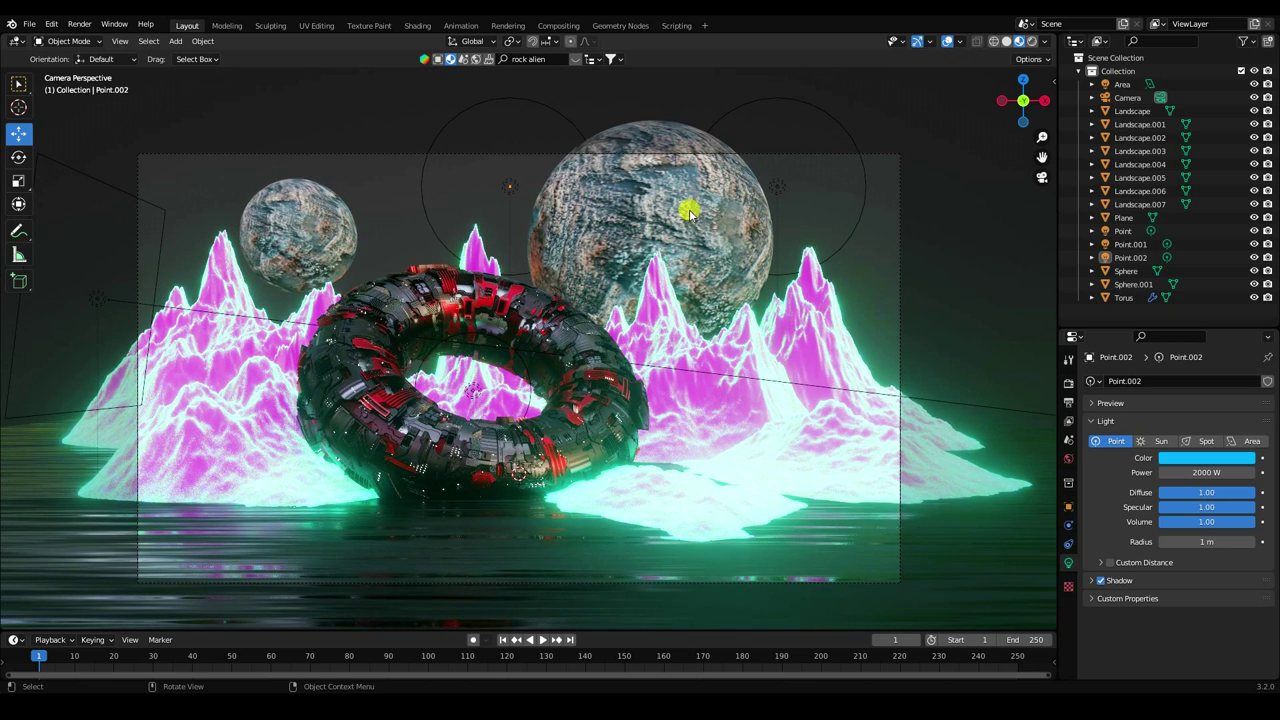
left_click(1031, 42)
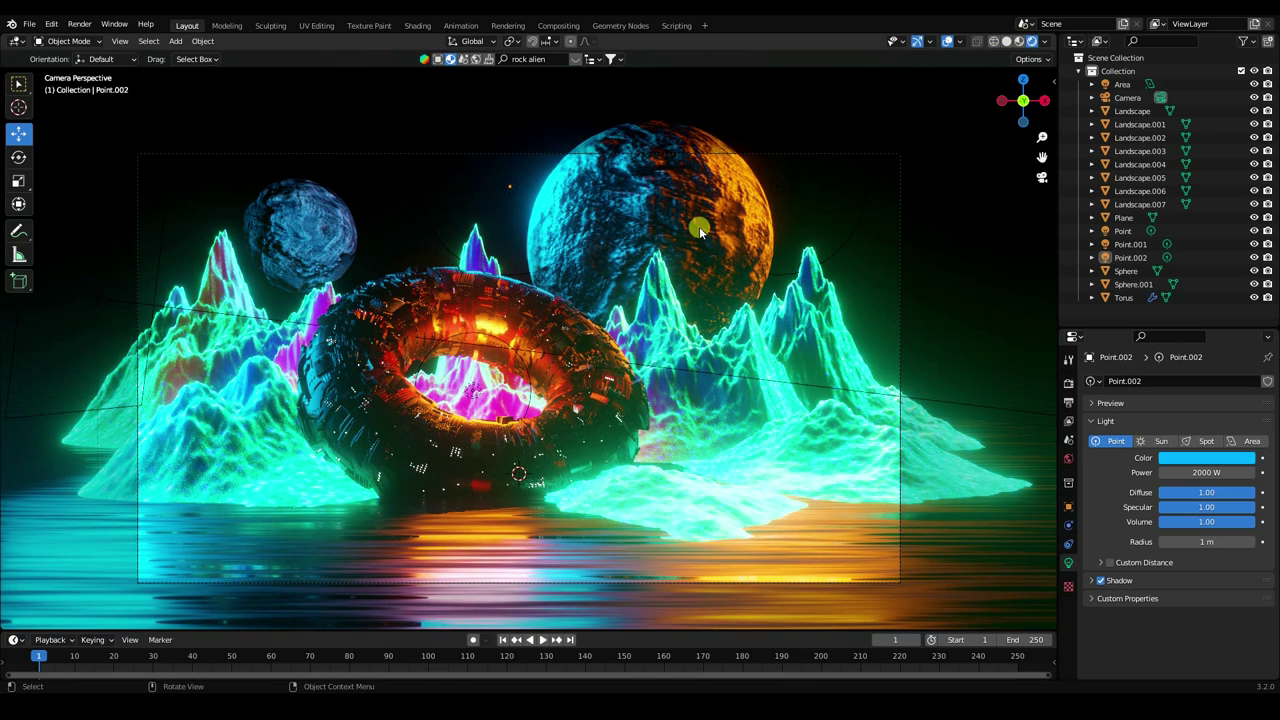
Select Point.001 and Point.002 and lower both about 0.488 m on Z.
left_click(777, 189)
left_click(510, 187, "shift")
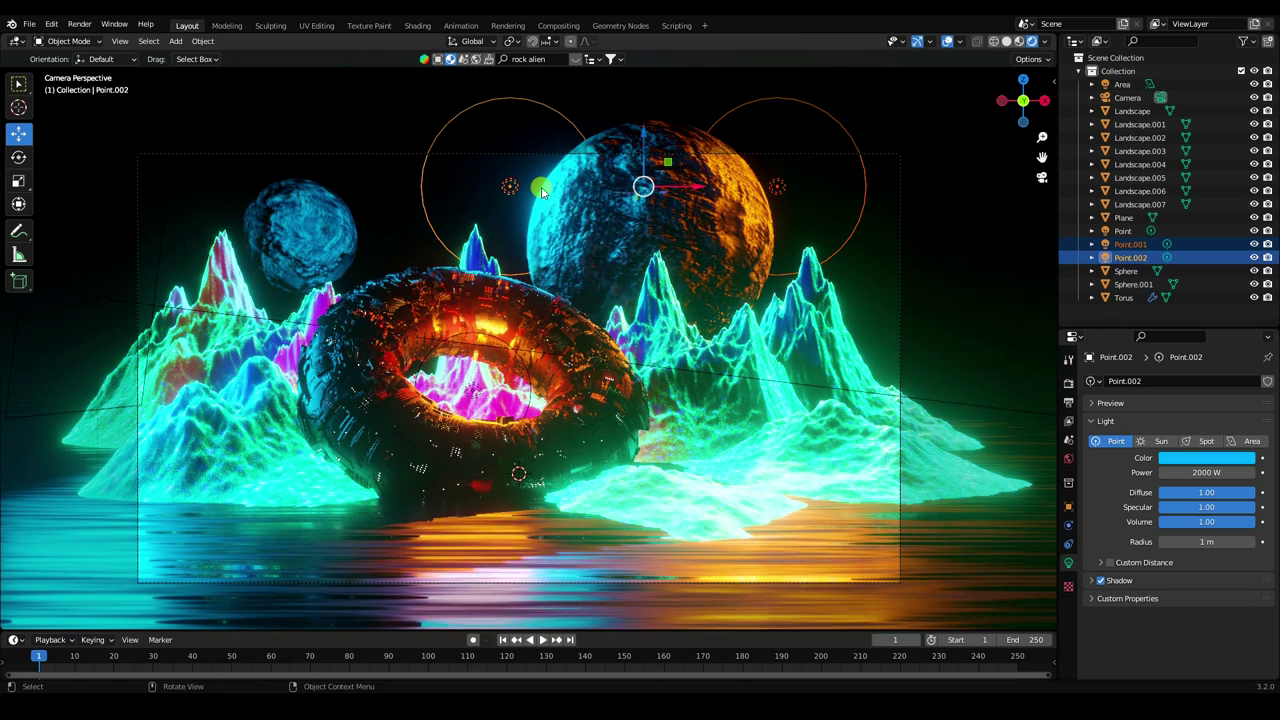
left_click_drag(645, 150, 642, 181)
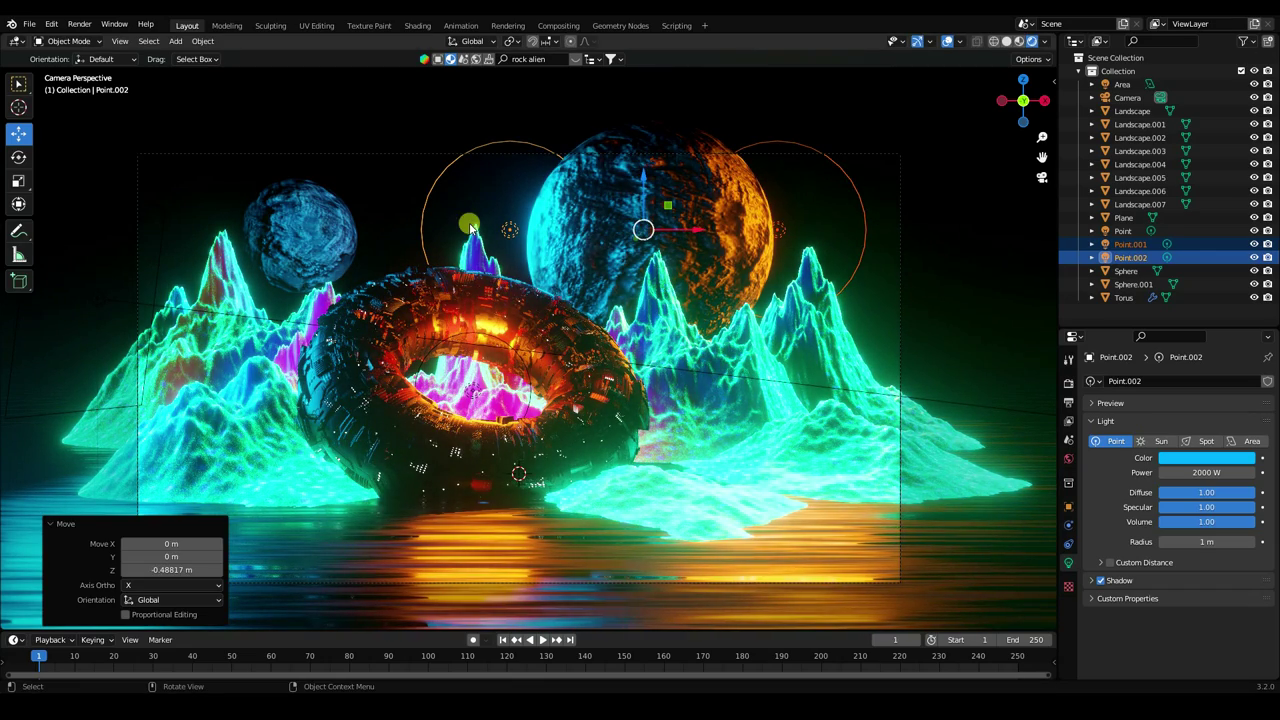
middle_click_drag(517, 298, 733, 415)
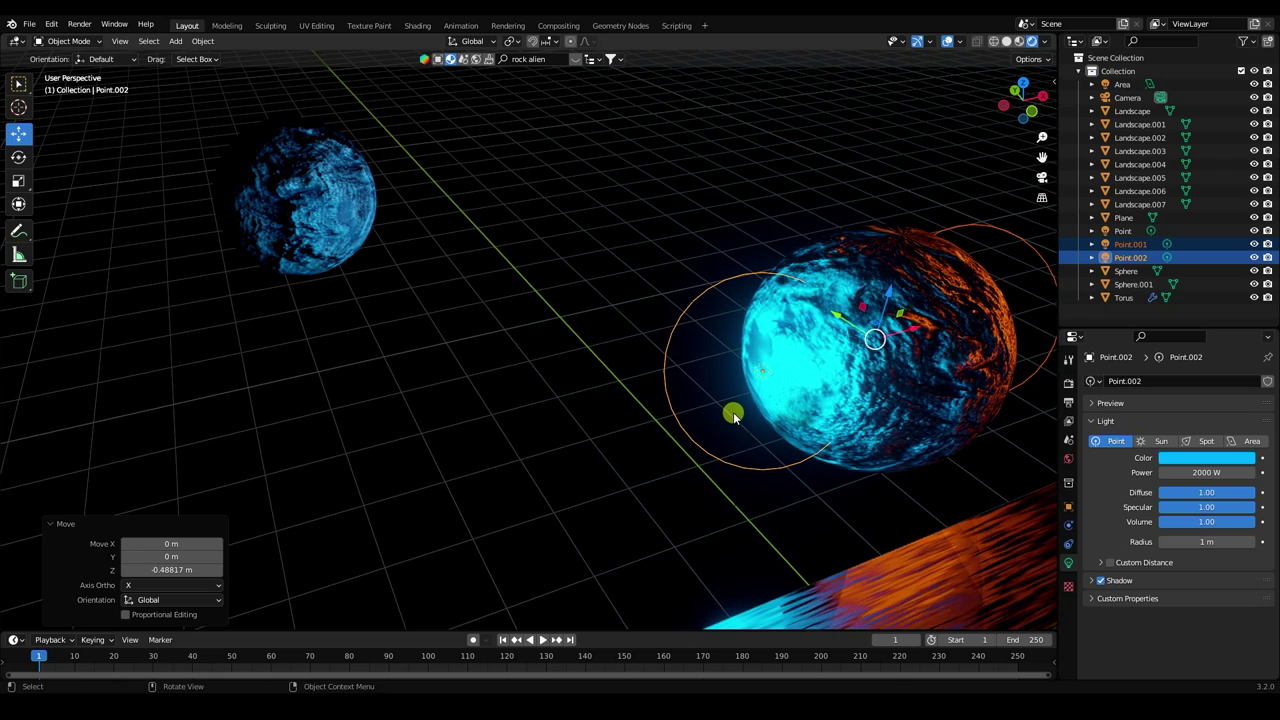
Select the blue and orange point lights and paste a copy of both.
left_click(1128, 257)
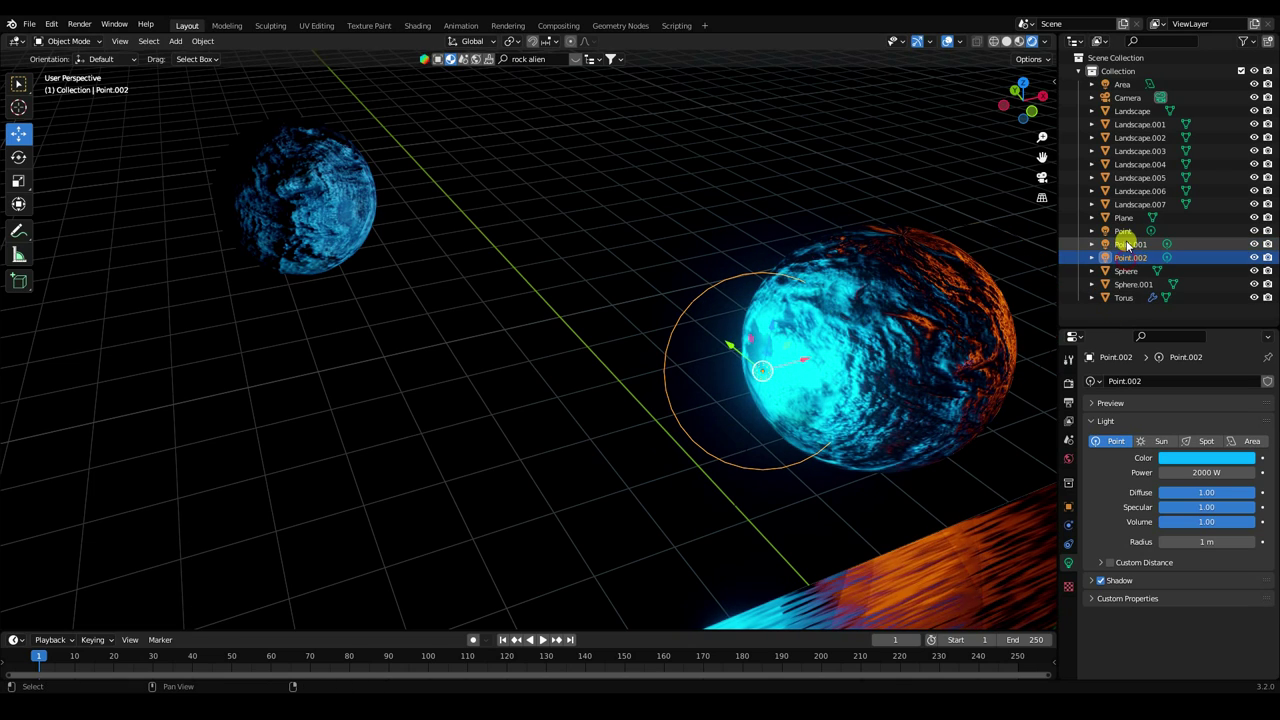
left_click(1128, 245, "shift")
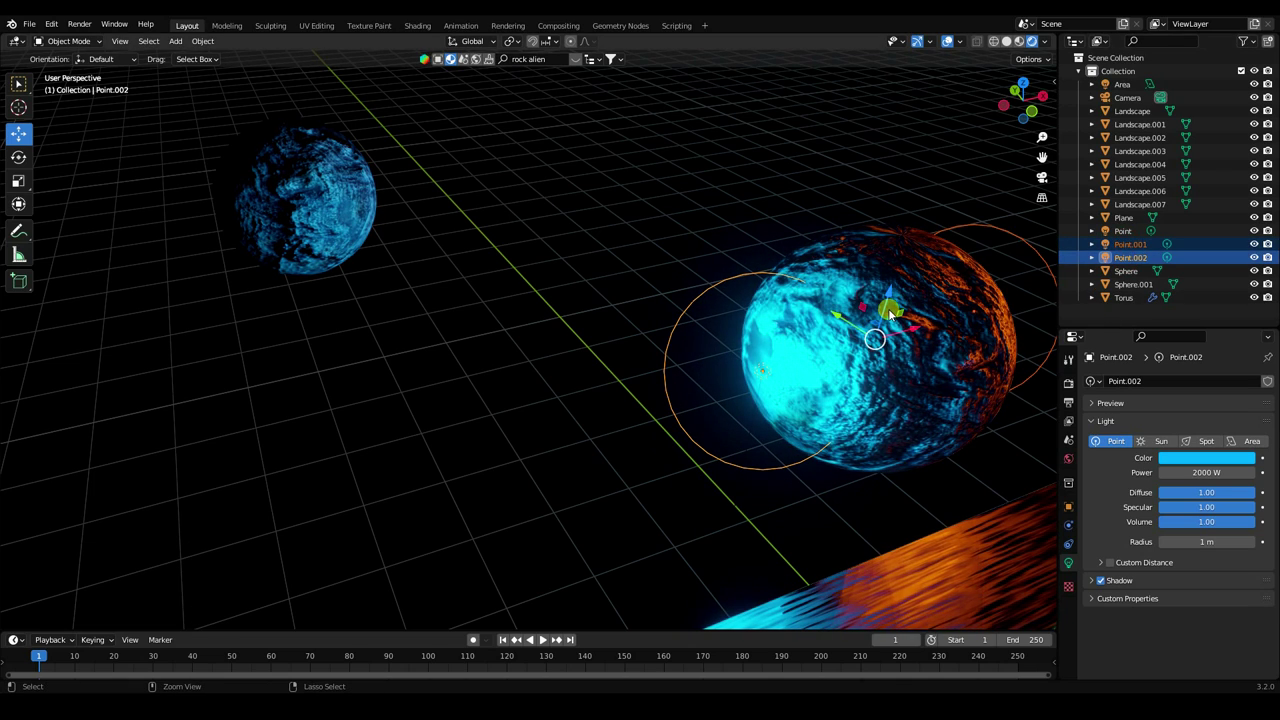
key("ctrl+c")
key("ctrl+v")
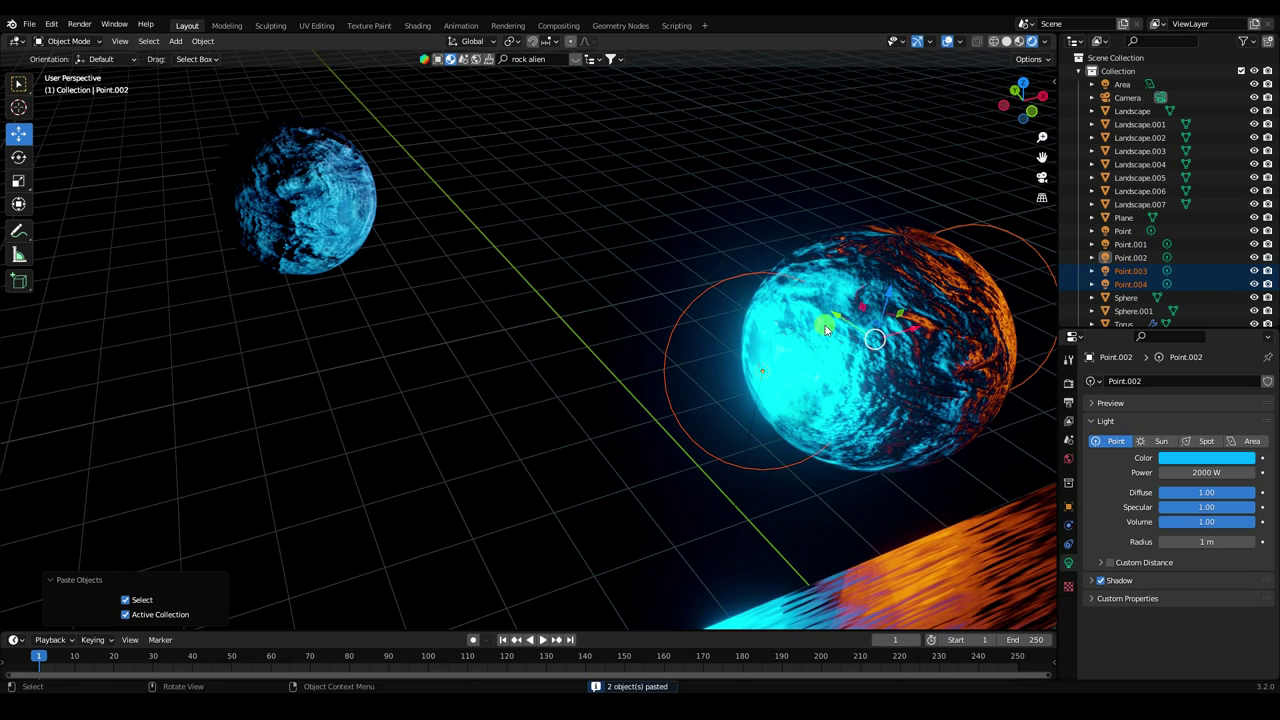
From top view, move the copied lights Point.003 and Point.004 around the smaller planet, nudging them 0.2273 m on Y.
key("KP_7")
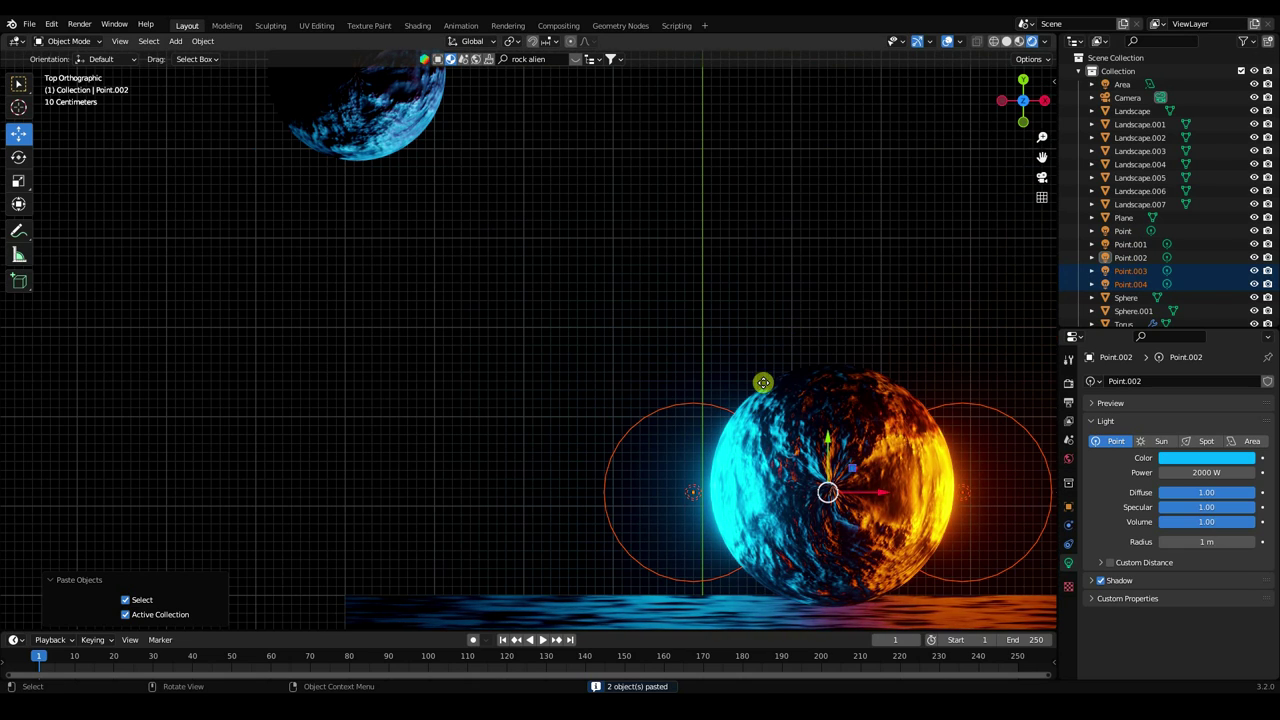
left_click(394, 77)
middle_click_drag(534, 146, 620, 380, "shift")
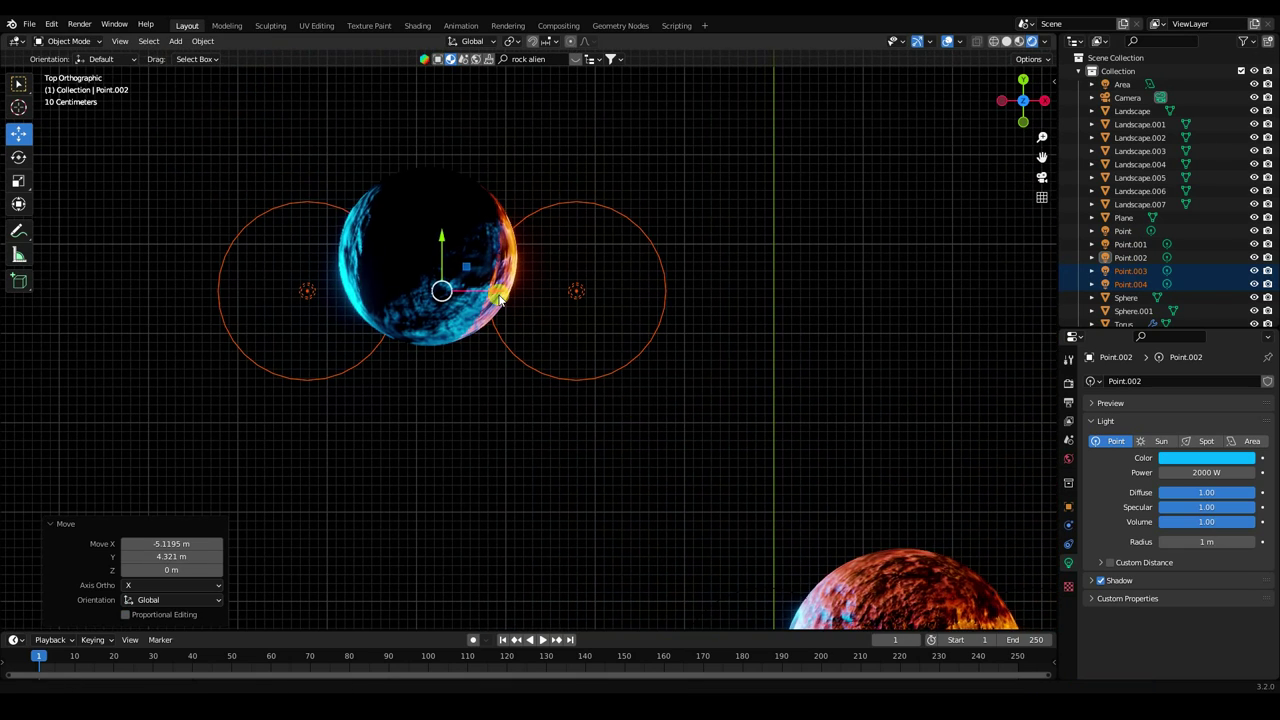
mouse_move(500, 298)
middle_mouse_down()
mouse_move(525, 236)
mouse_move(620, 378)
middle_mouse_up()
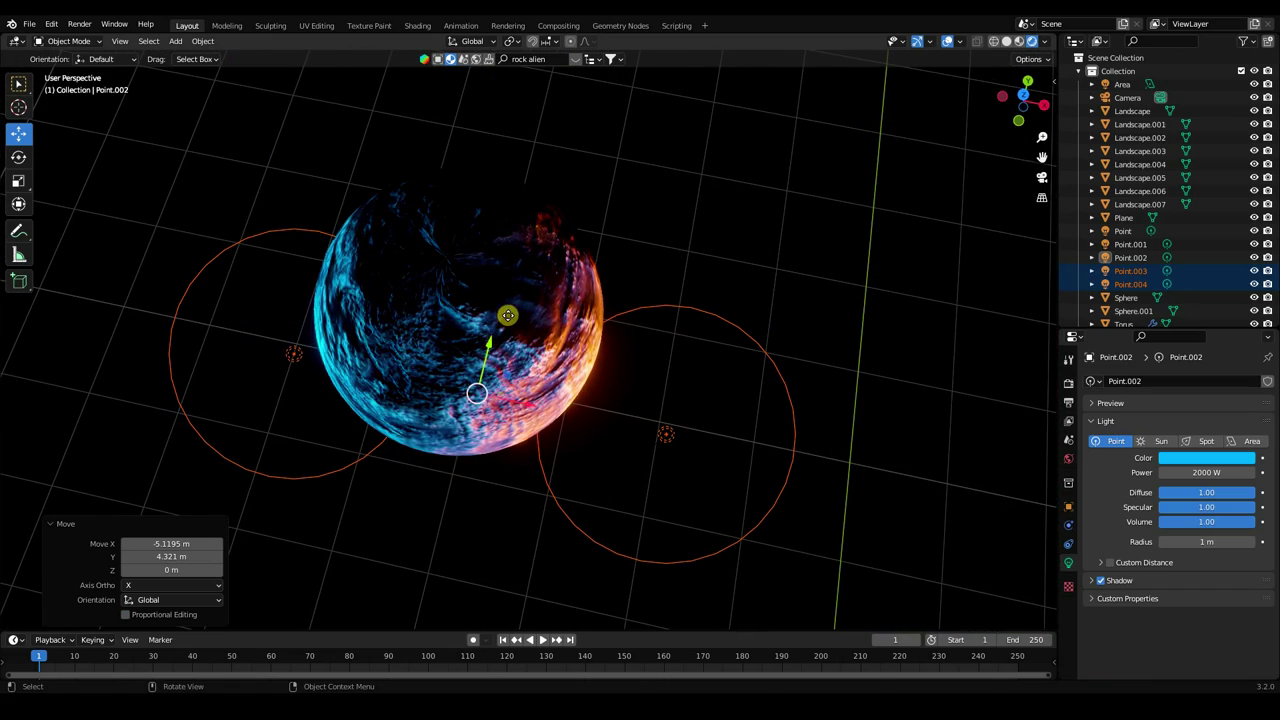
left_click_drag(489, 345, 490, 330)
In camera view, raise the new lights beside the small planet and place the blue copy on its left.
key("KP_0")
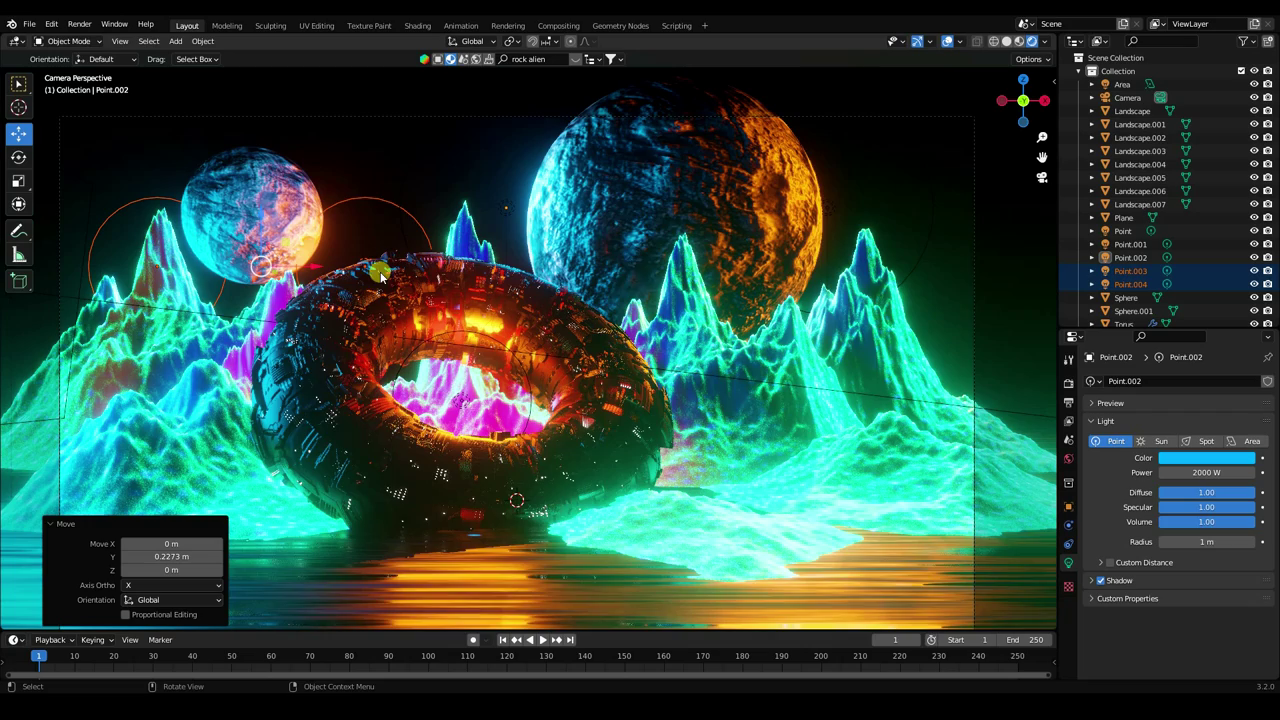
mouse_move(381, 276)
left_mouse_down()
mouse_move(255, 237)
mouse_move(274, 149)
left_mouse_up()
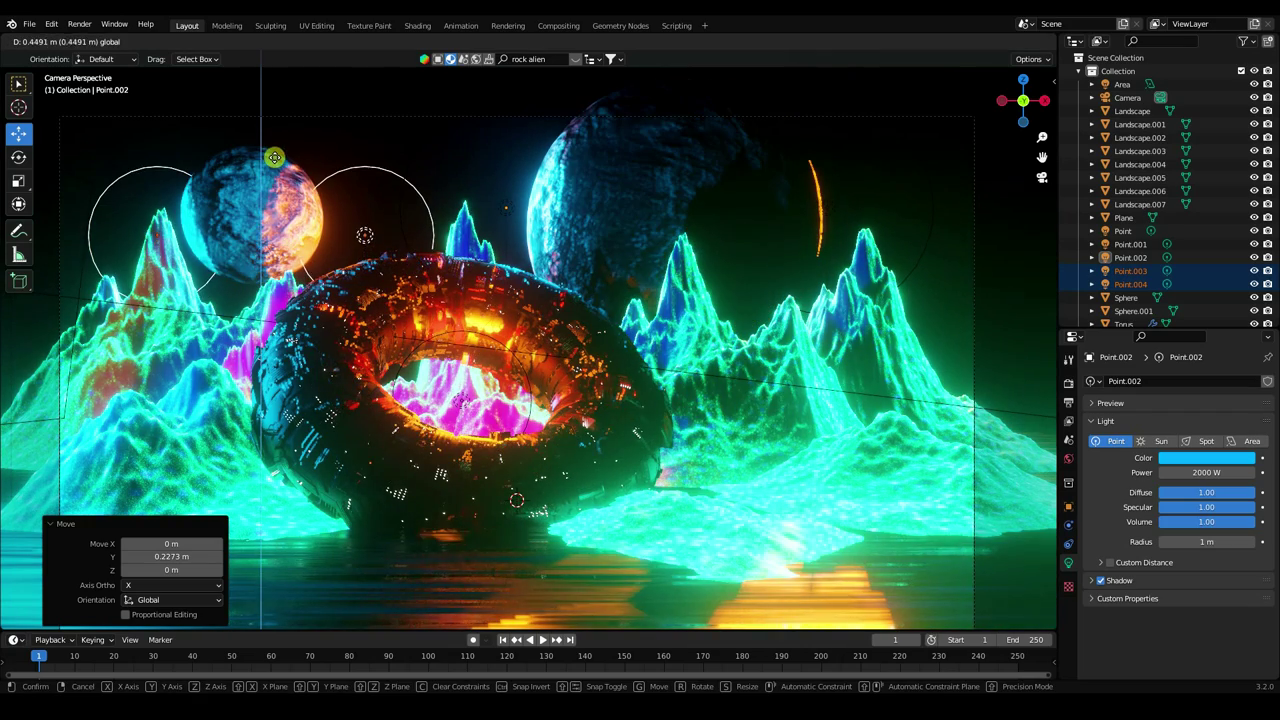
left_click(295, 146)
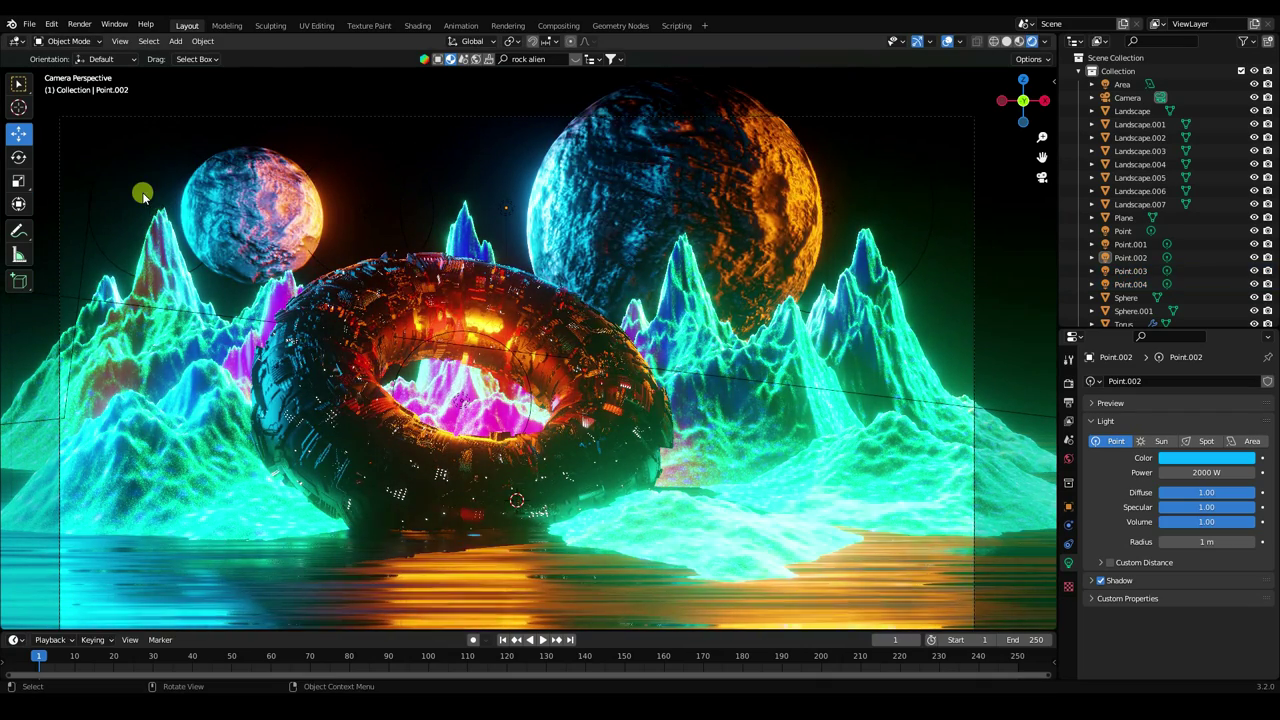
left_click_drag(110, 158, 233, 209)
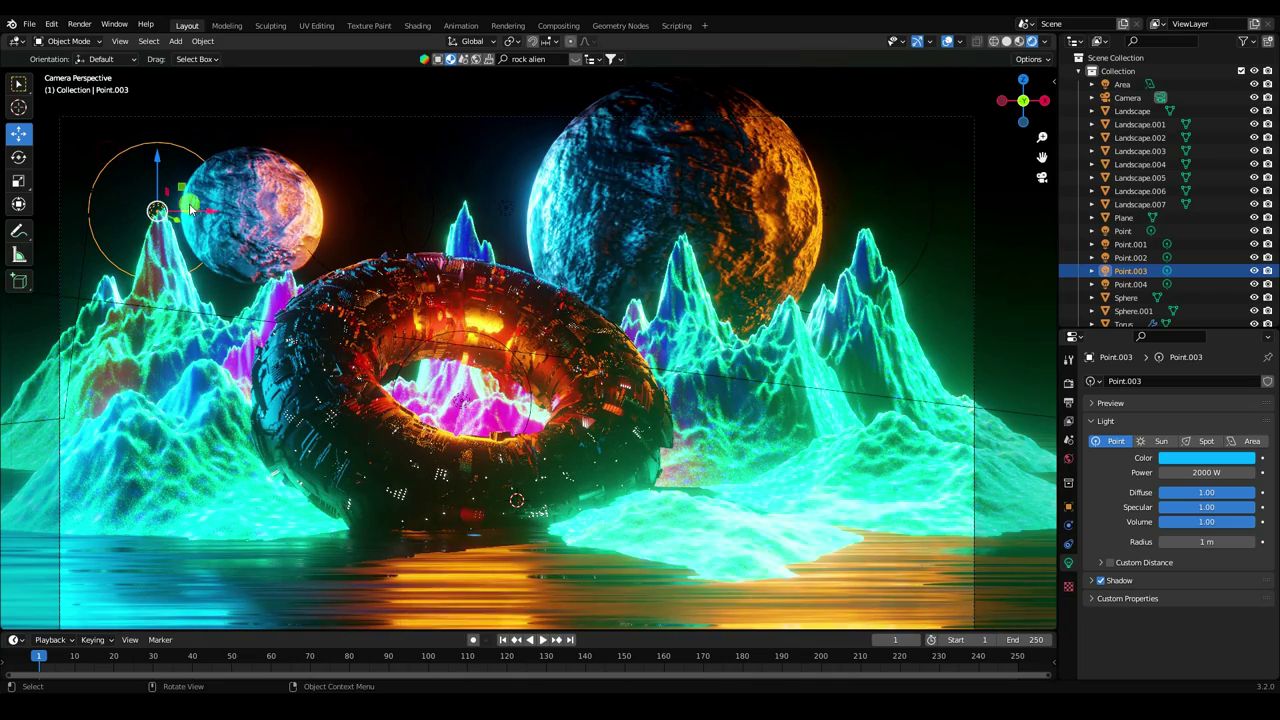
left_click_drag(233, 209, 348, 180)
Move the orange copy to the small planet's right so it rim-lights the planets.
left_click(364, 210)
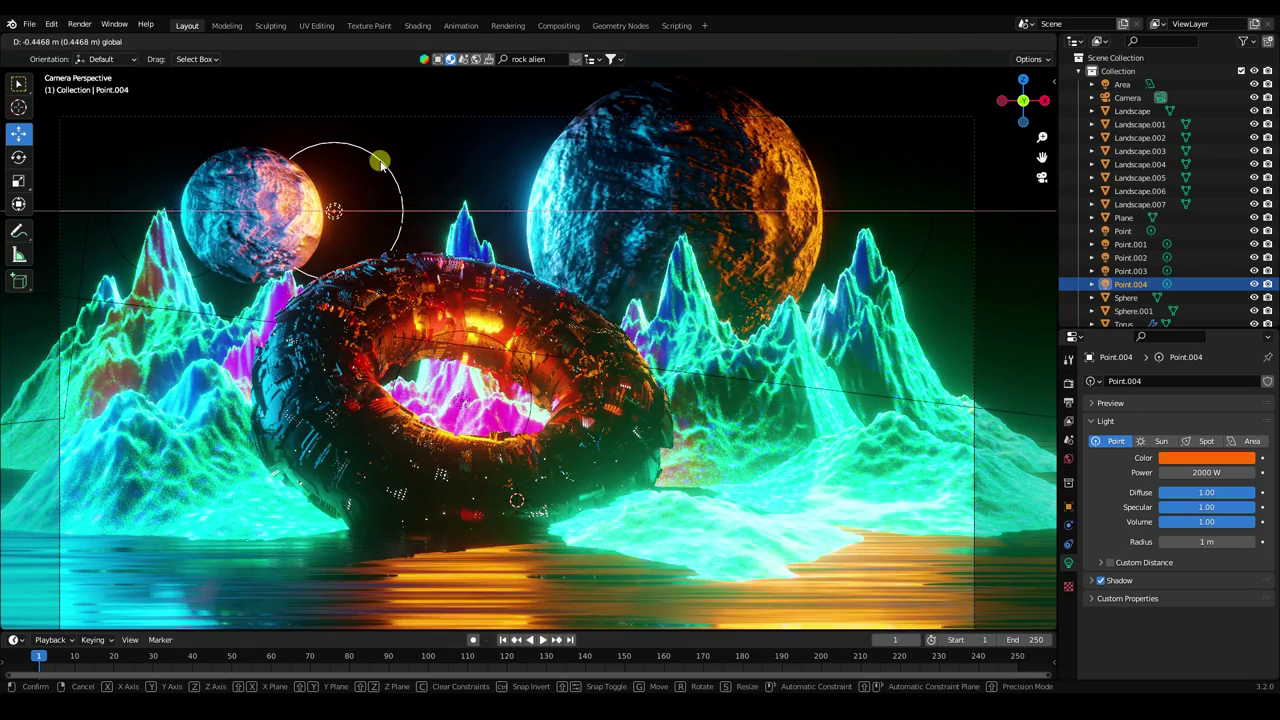
left_click_drag(388, 214, 340, 205)
left_click(452, 240)
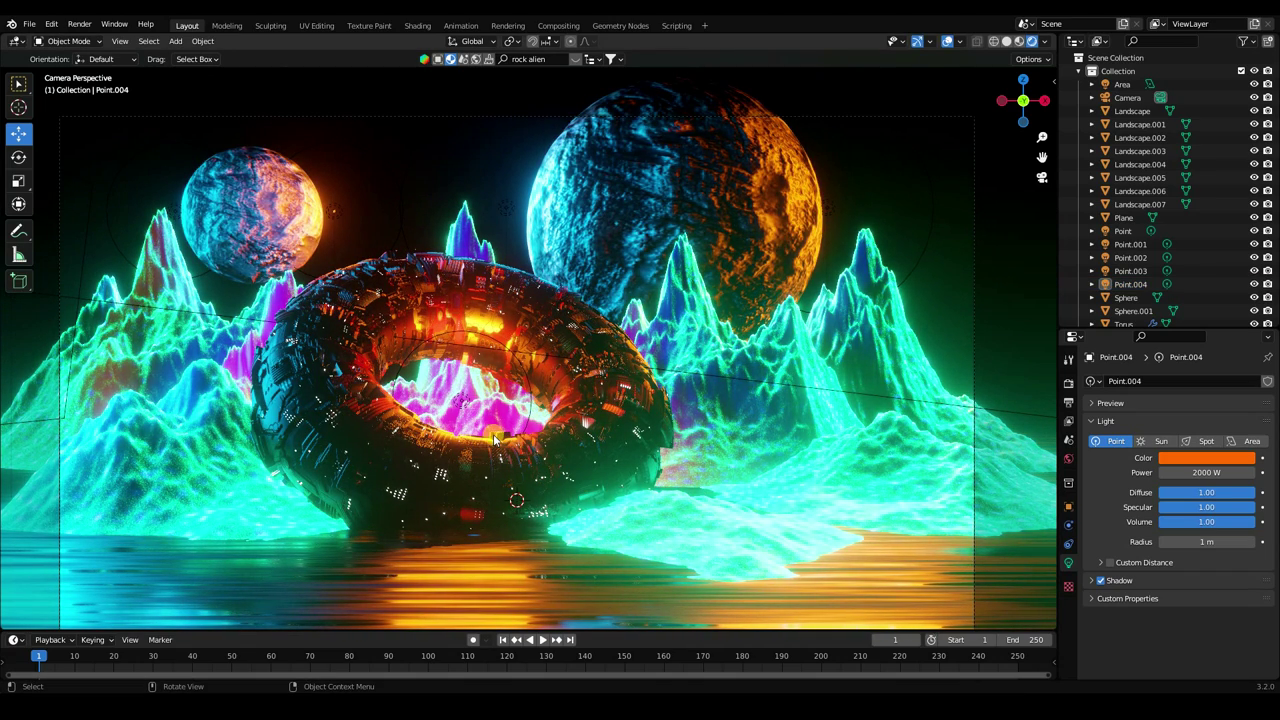
middle_click_drag(580, 414, 578, 396, "shift")
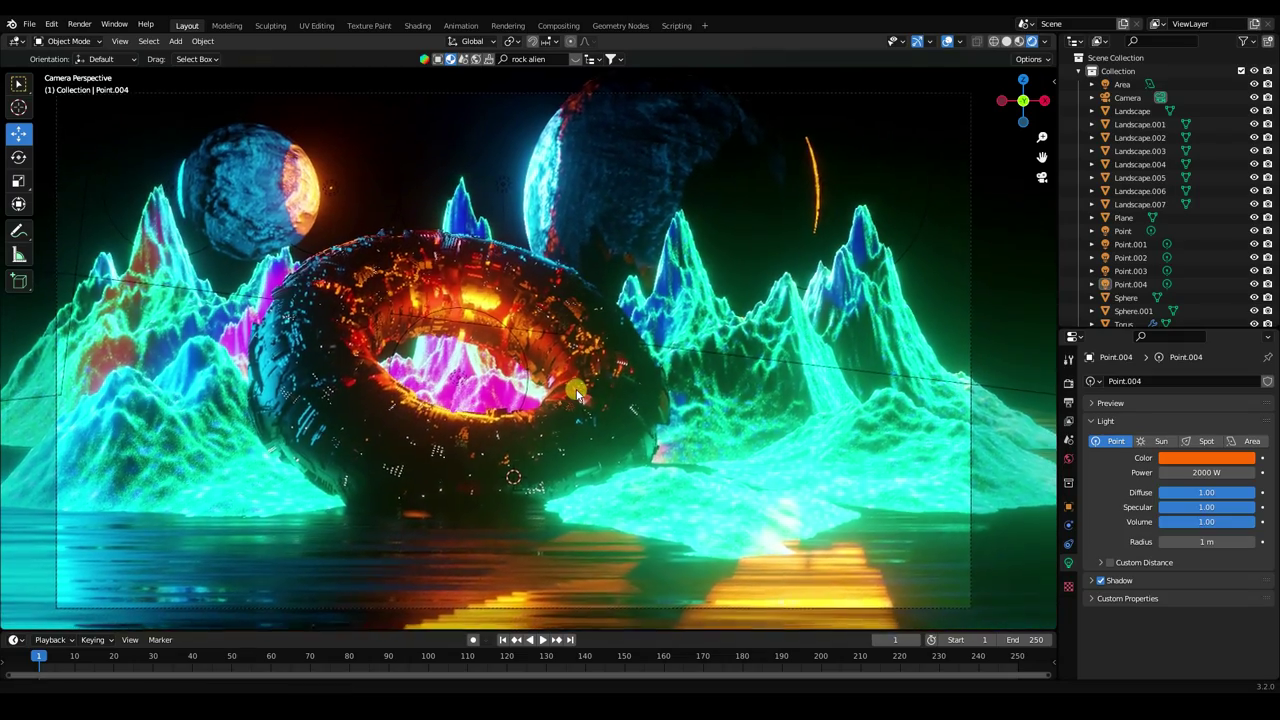
left_click_drag(577, 396, 393, 352)
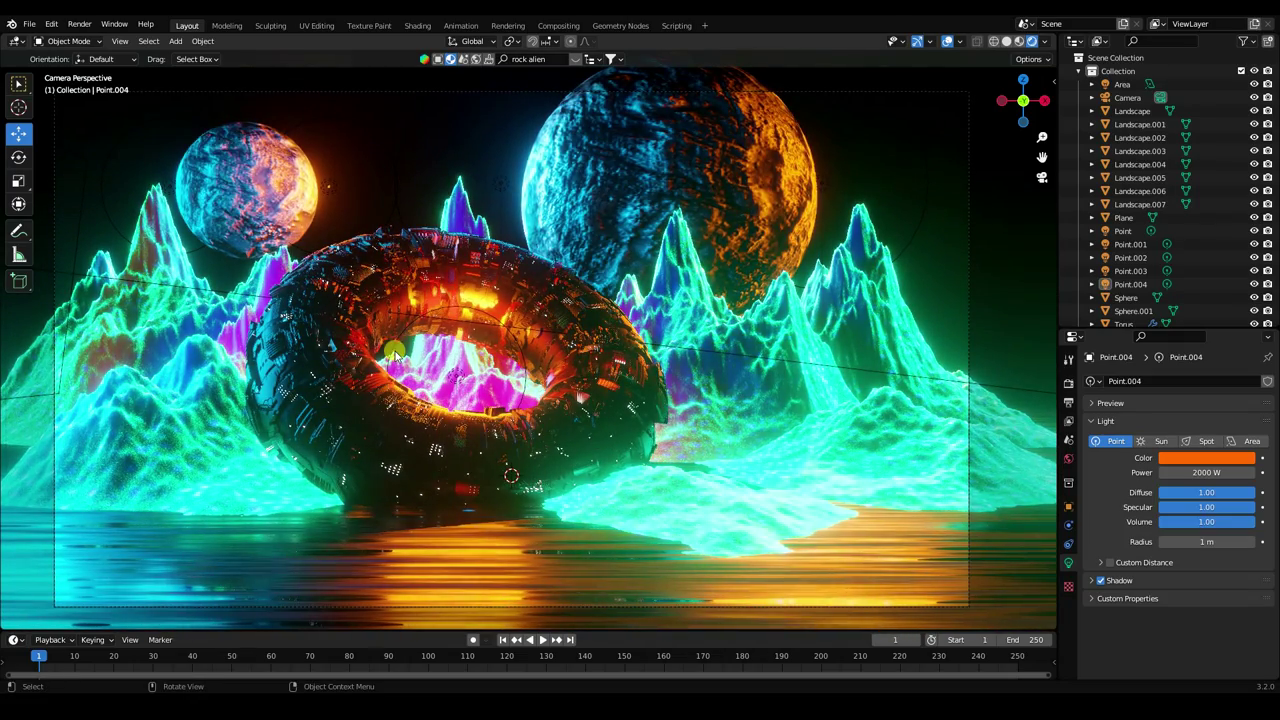